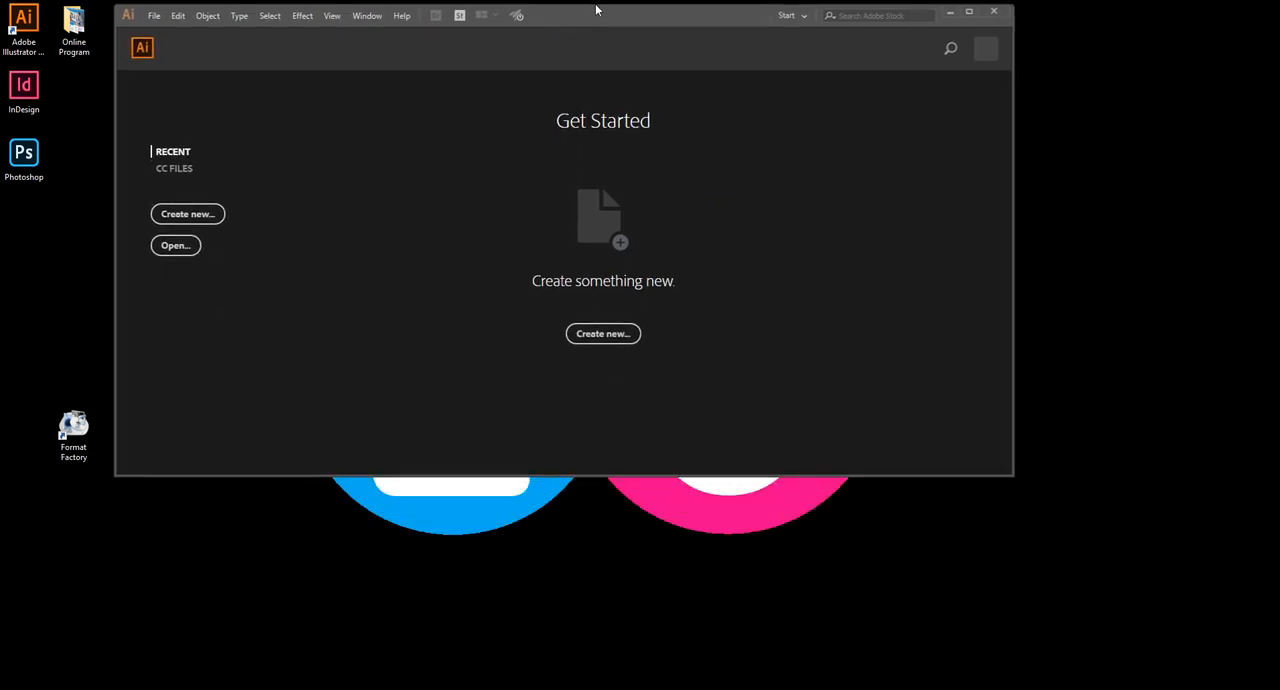
Maximize the window and bring up the Print presets for a new document
double_click(594, 18)
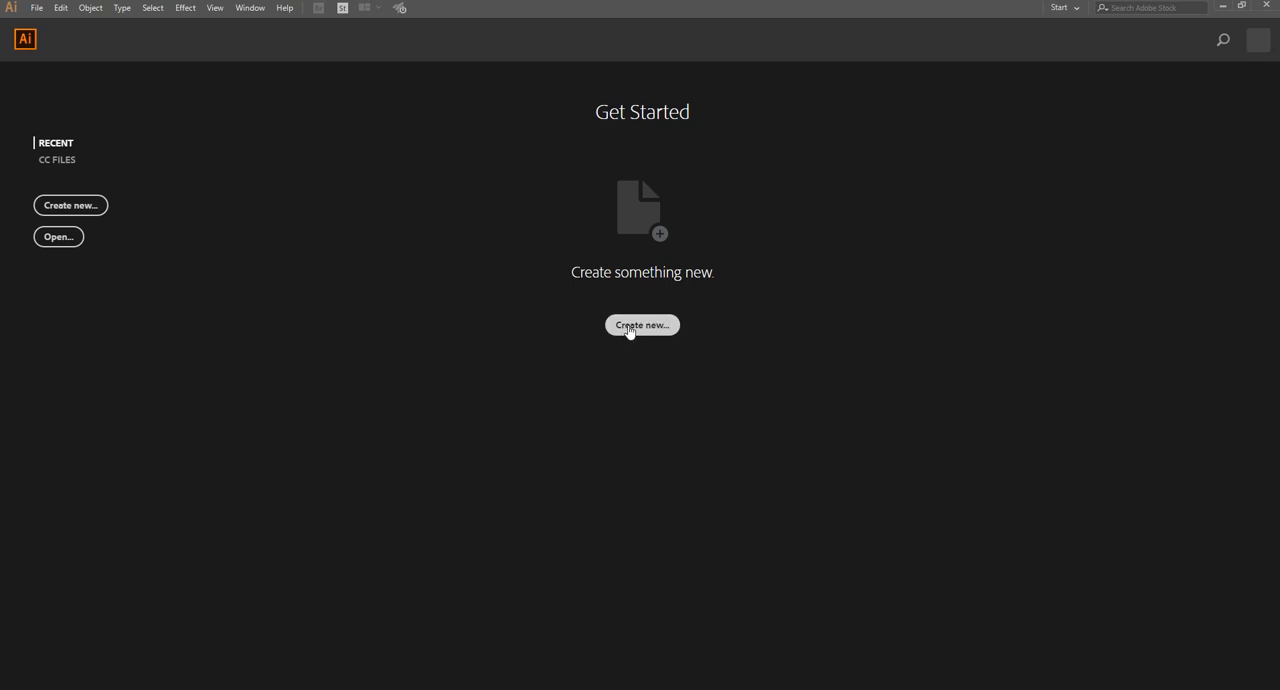
left_click(39, 9)
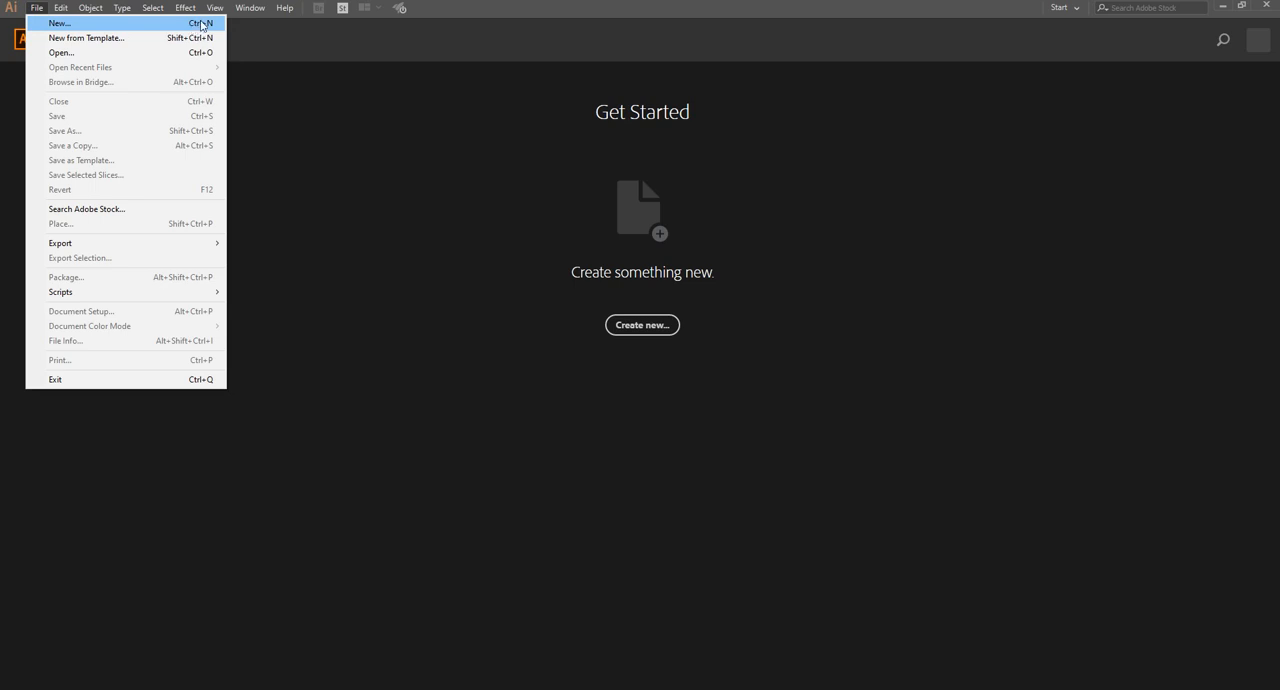
left_click(321, 87)
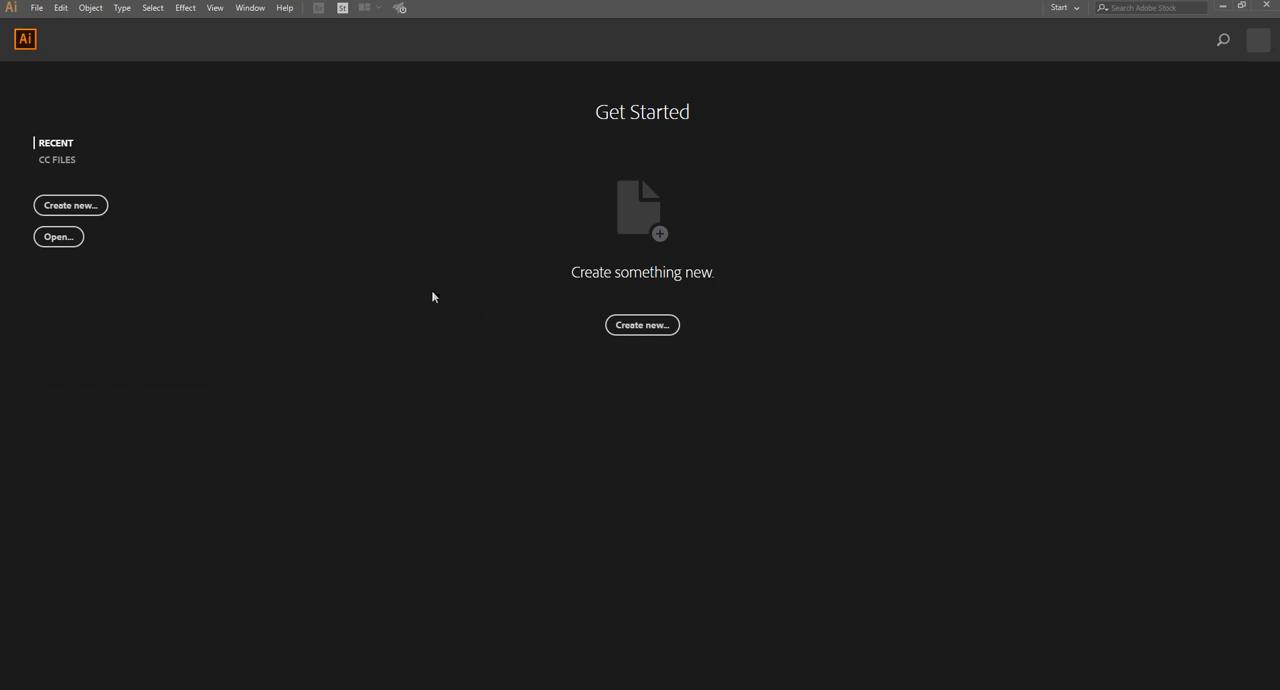
left_click(642, 325)
key("ctrl+n")
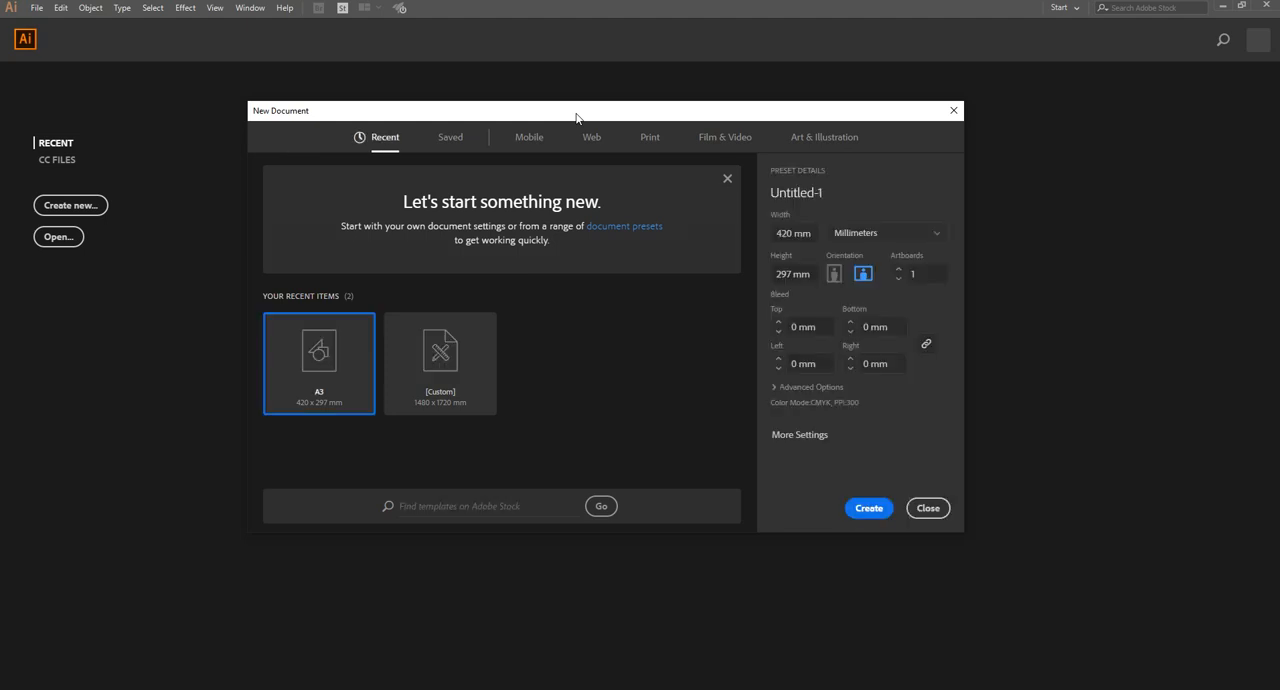
left_click(650, 136)
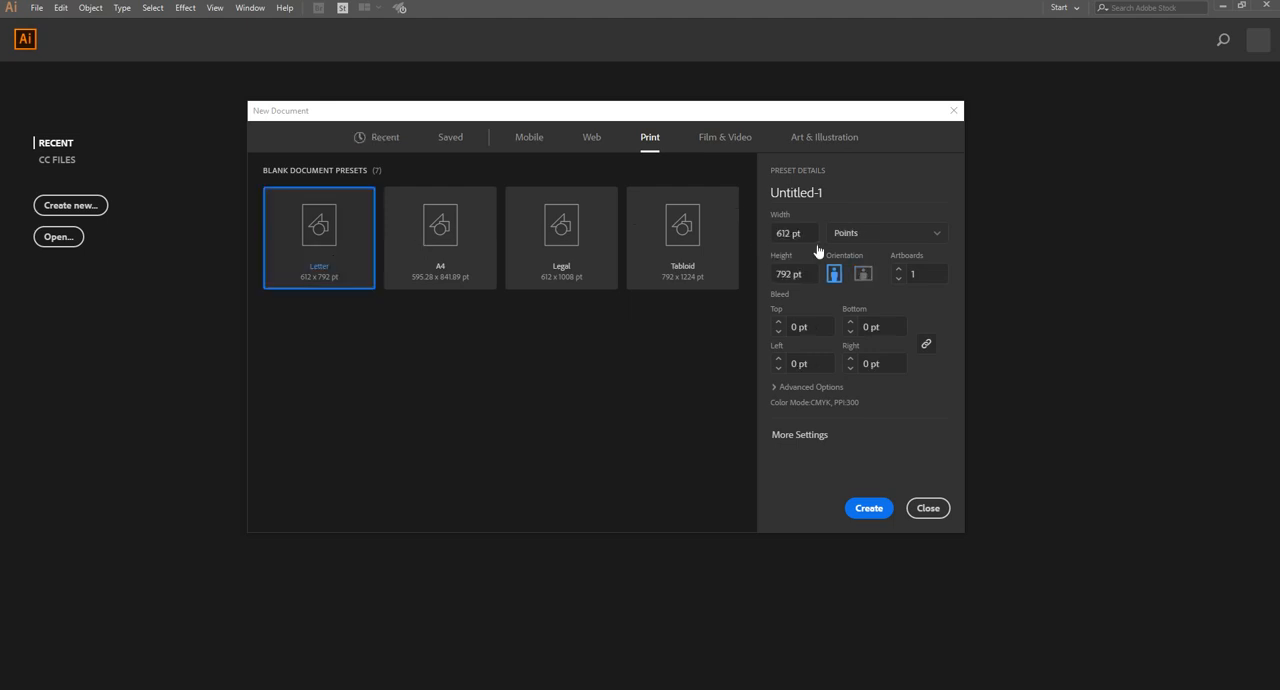
Set the new document's units to Millimeters and name it "Getting Started"
left_click(869, 234)
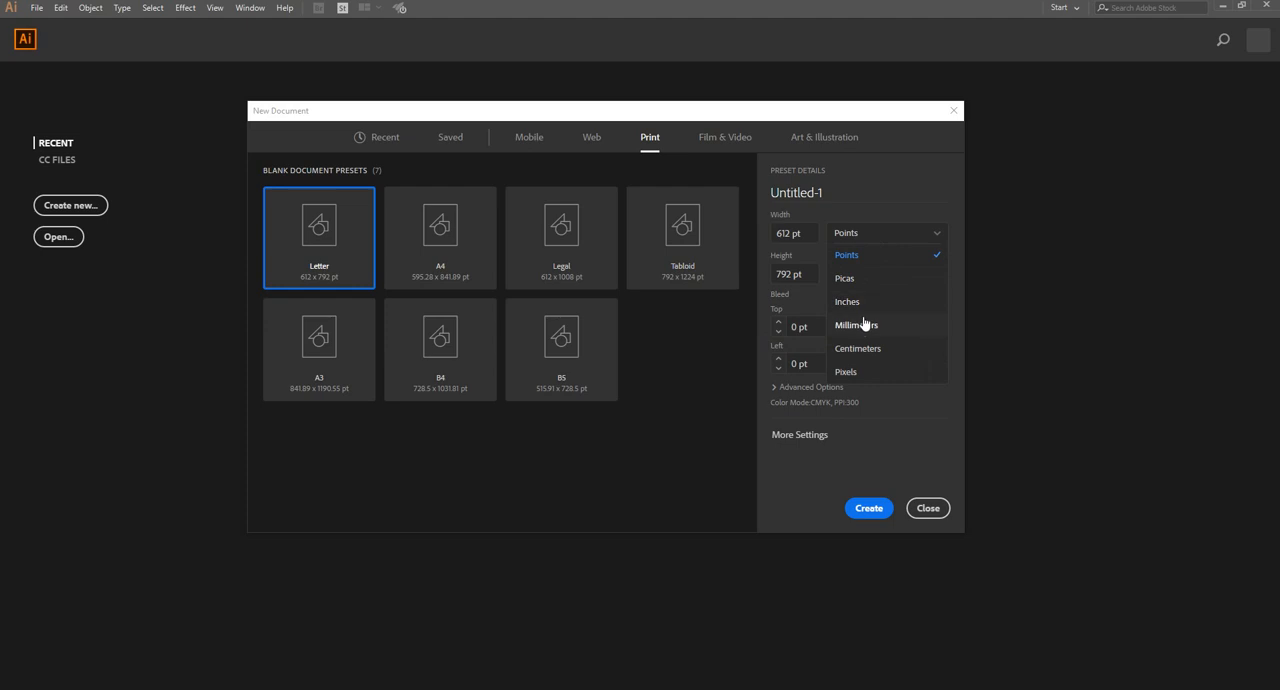
left_click(864, 330)
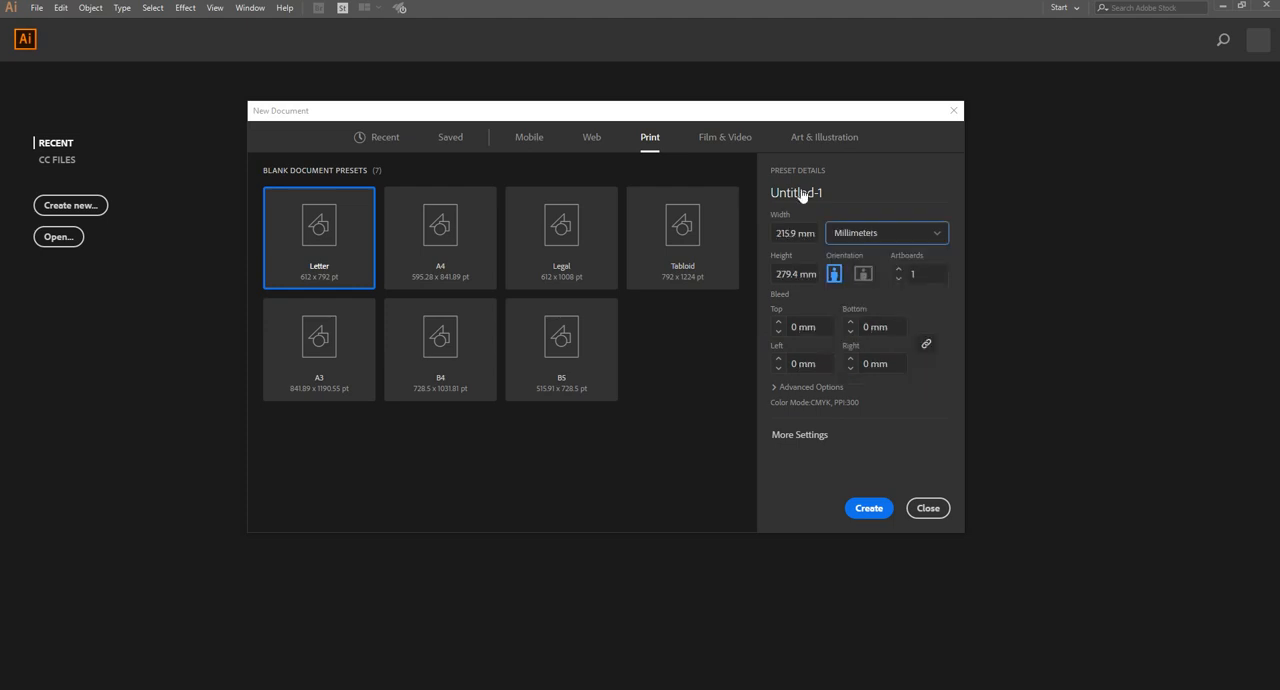
left_click_drag(839, 194, 730, 185)
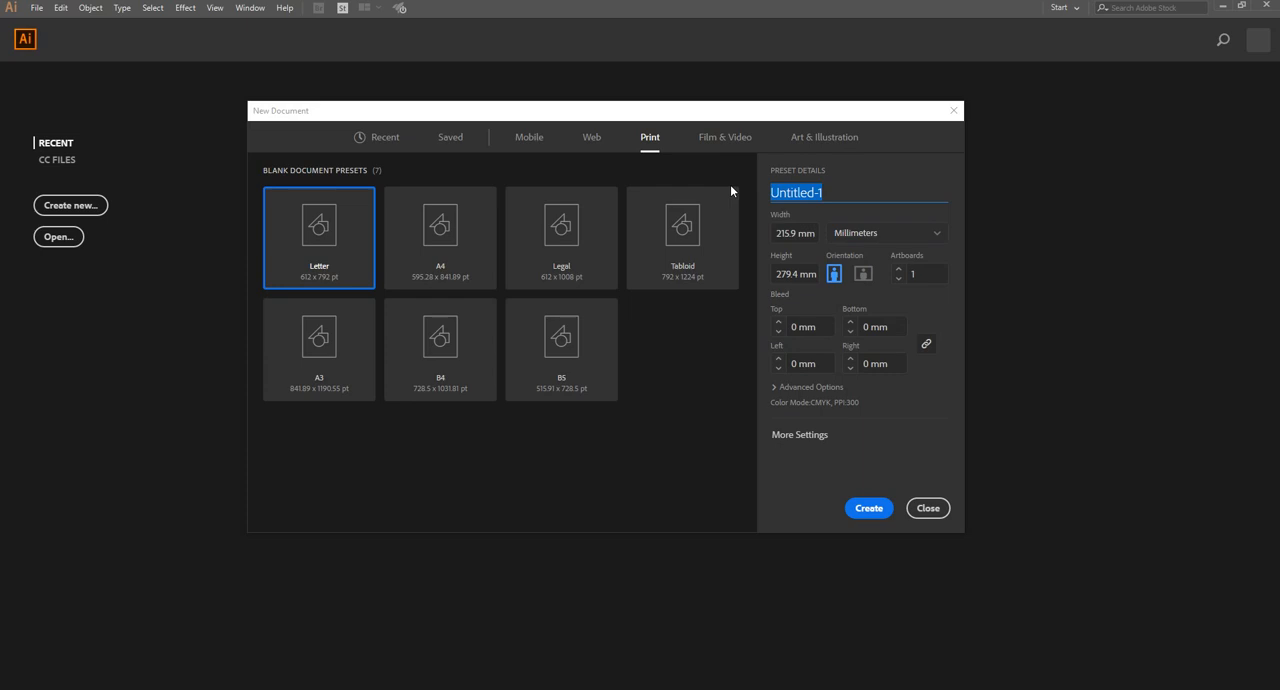
type("Gette")
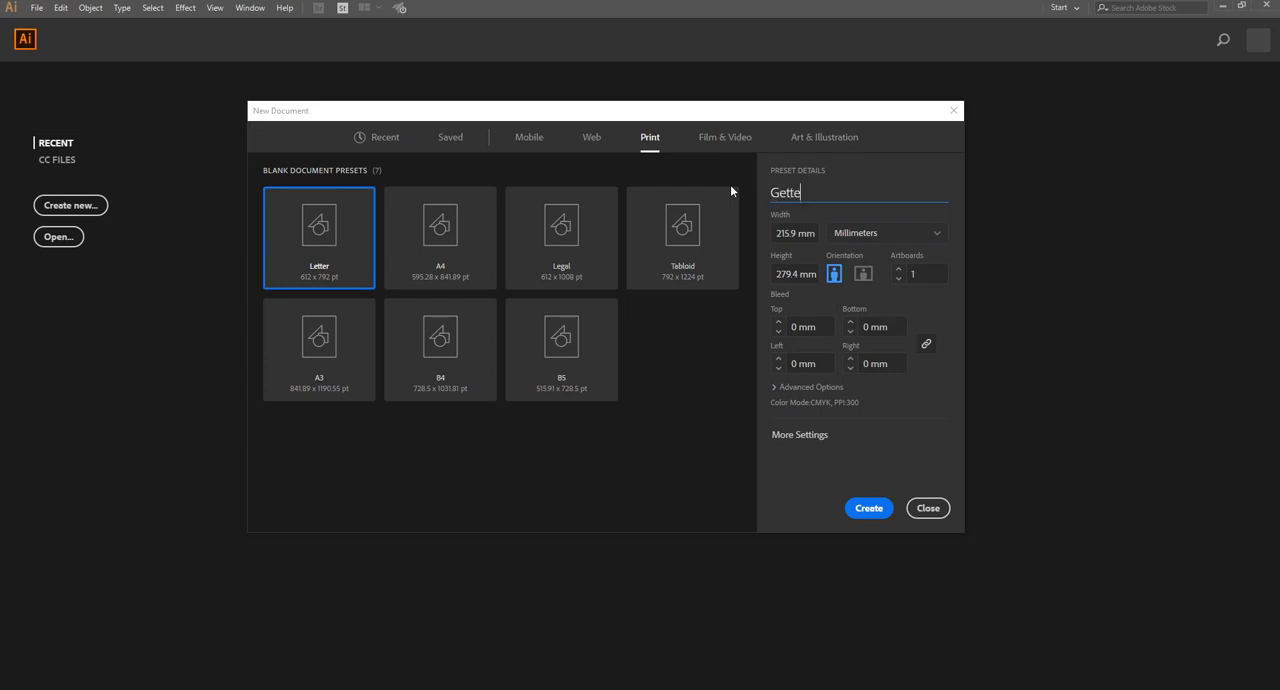
key("BackSpace")
type("ing Started")
Create the document from the A3 preset in landscape orientation with millimeters as the unit
left_click(863, 275)
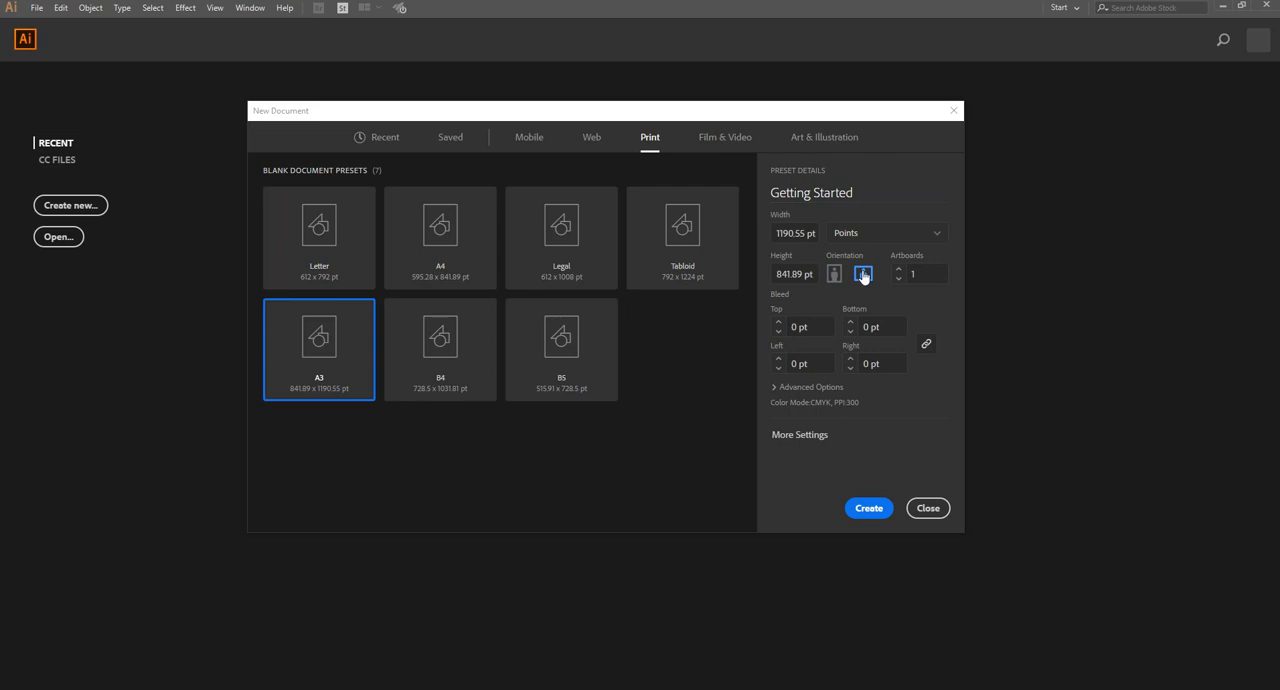
left_click(872, 230)
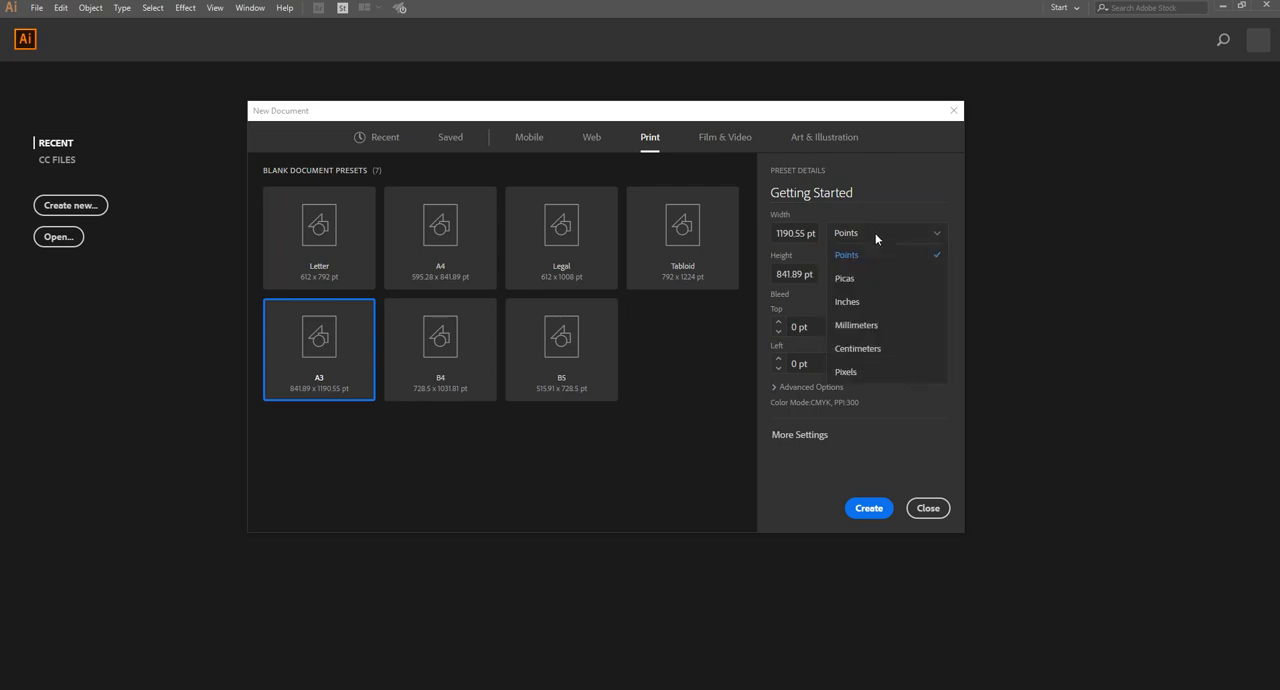
left_click(866, 325)
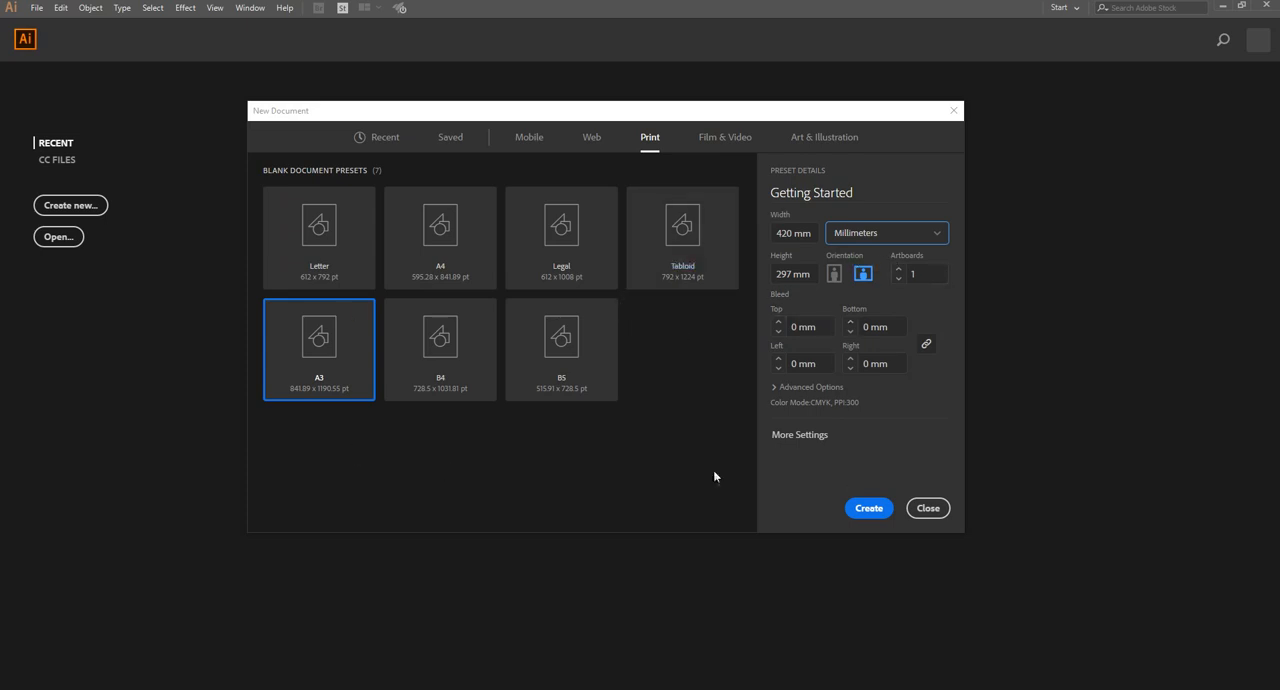
left_click(871, 512)
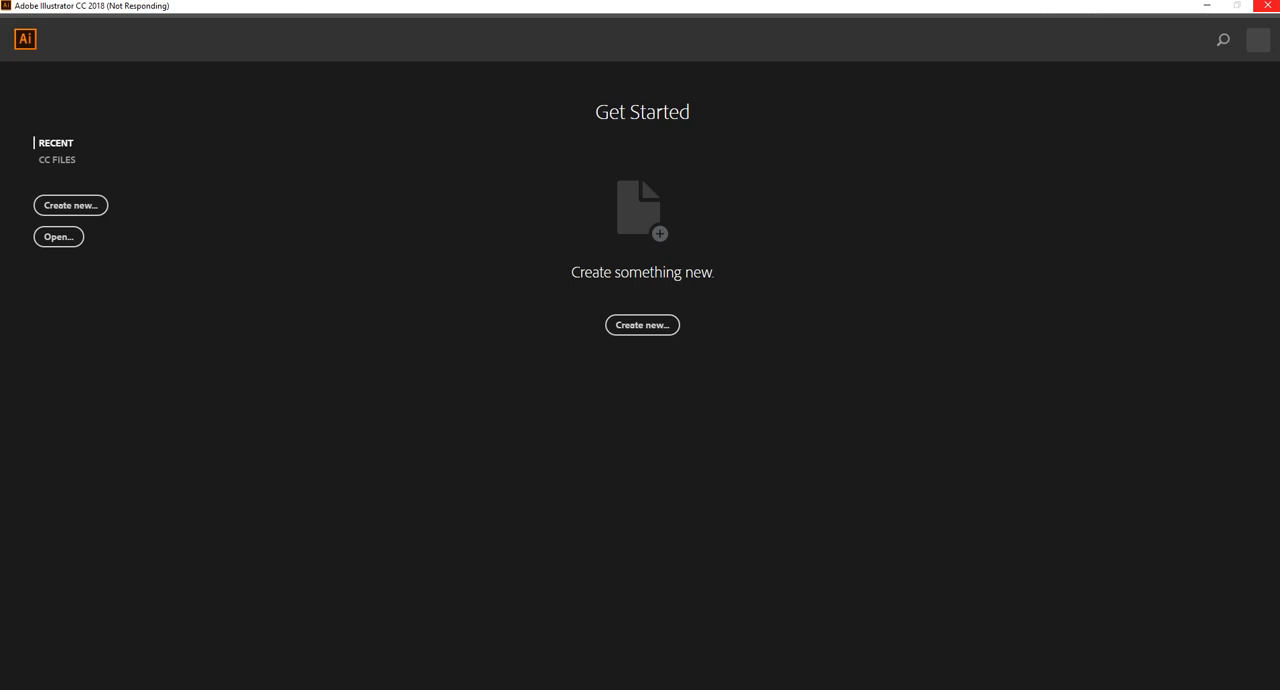
left_click(1267, 5)
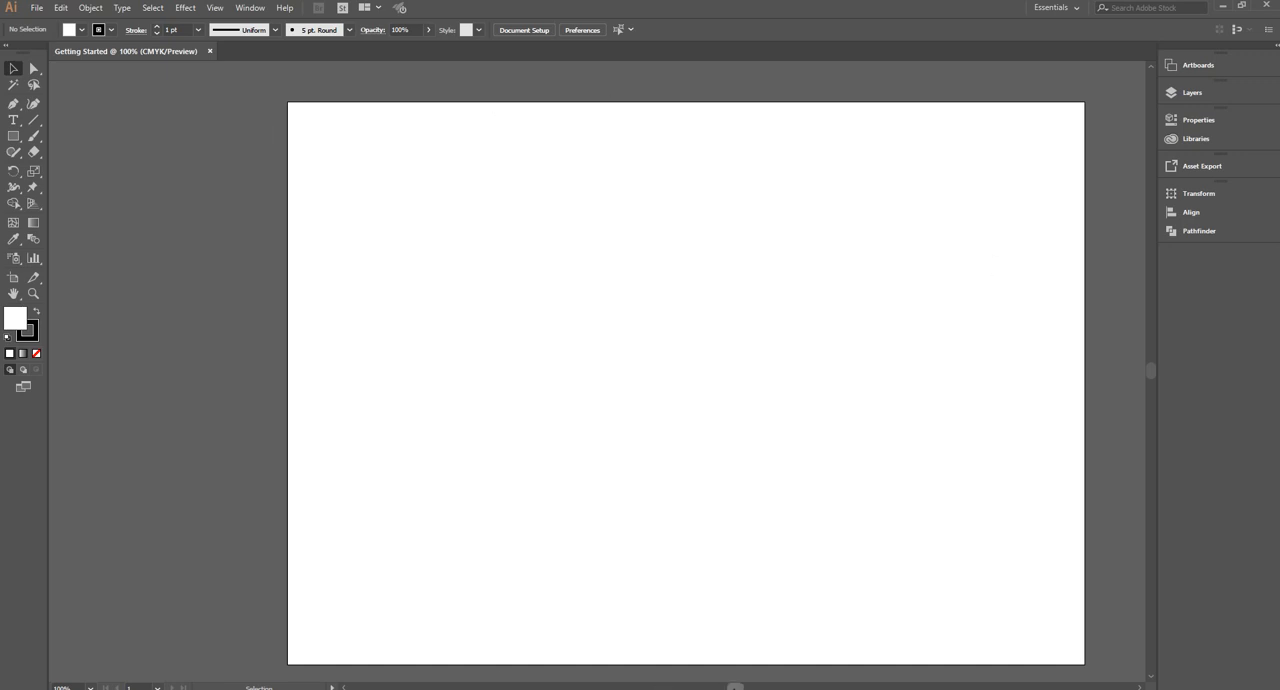
left_click_drag(742, 687, 746, 687)
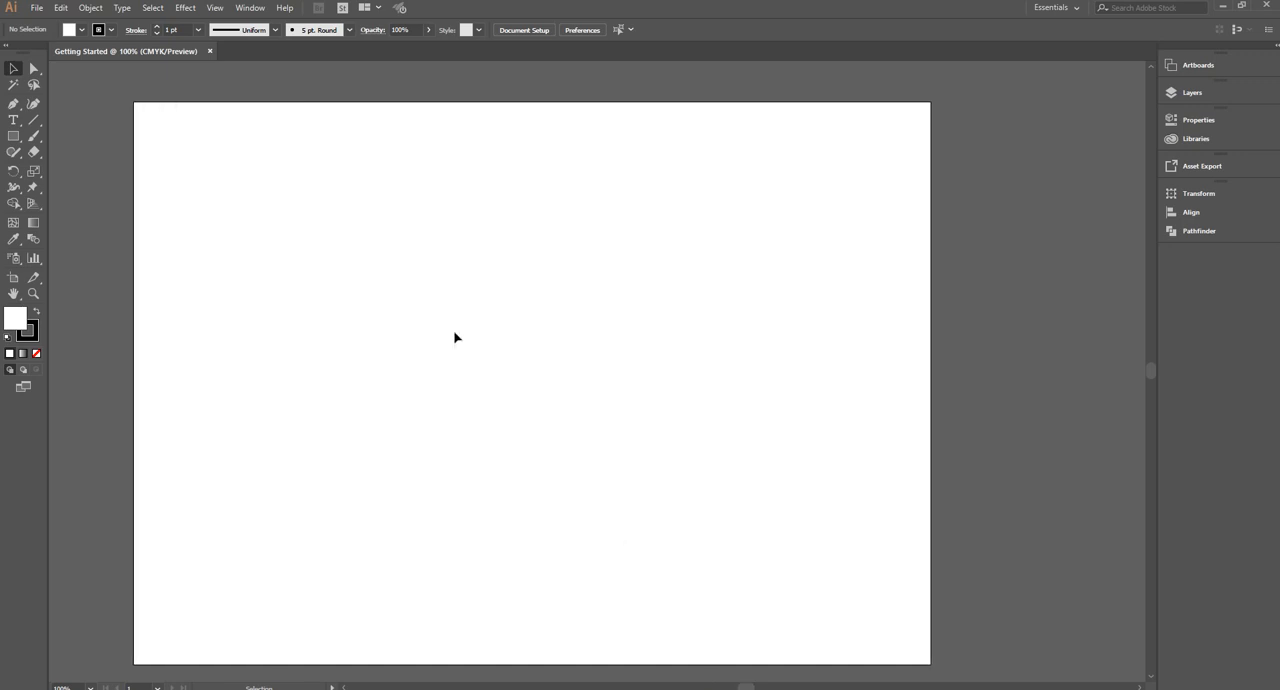
scroll(454, 337, "down", 1)
scroll(454, 337, "up", 2)
scroll(454, 337, "down", 1)
scroll(454, 337, "down", 3)
scroll(454, 337, "up", 1)
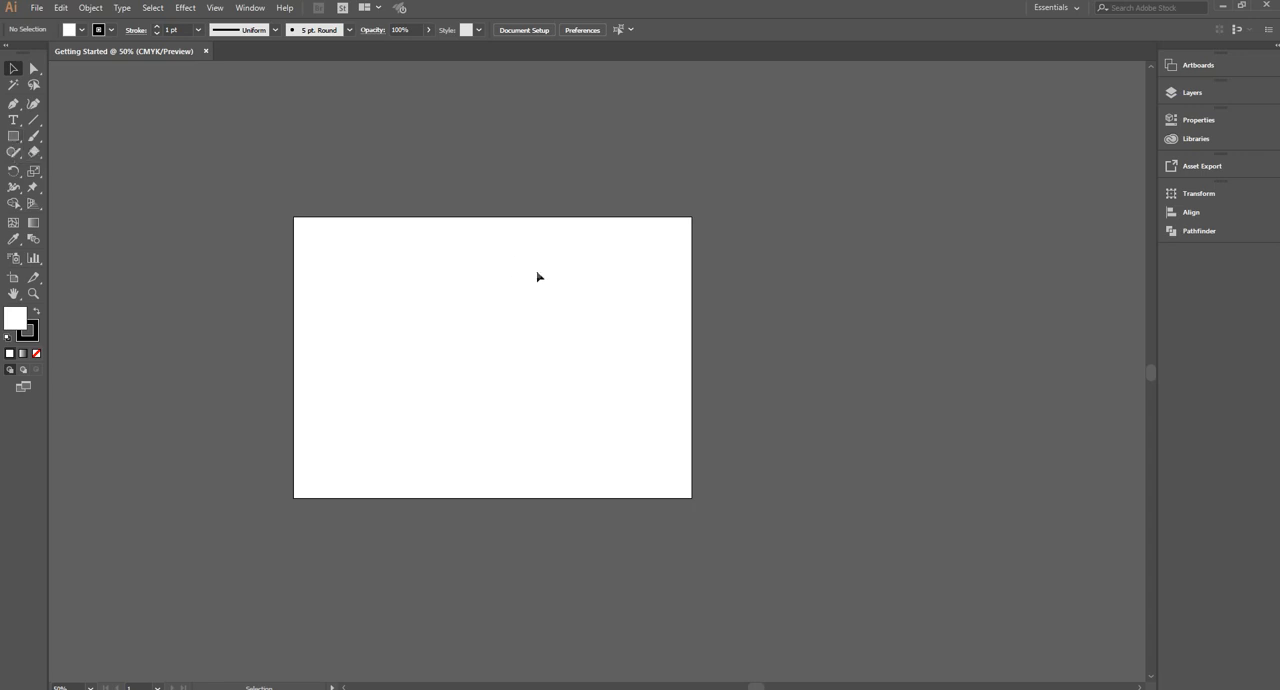
left_click_drag(240, 165, 860, 530)
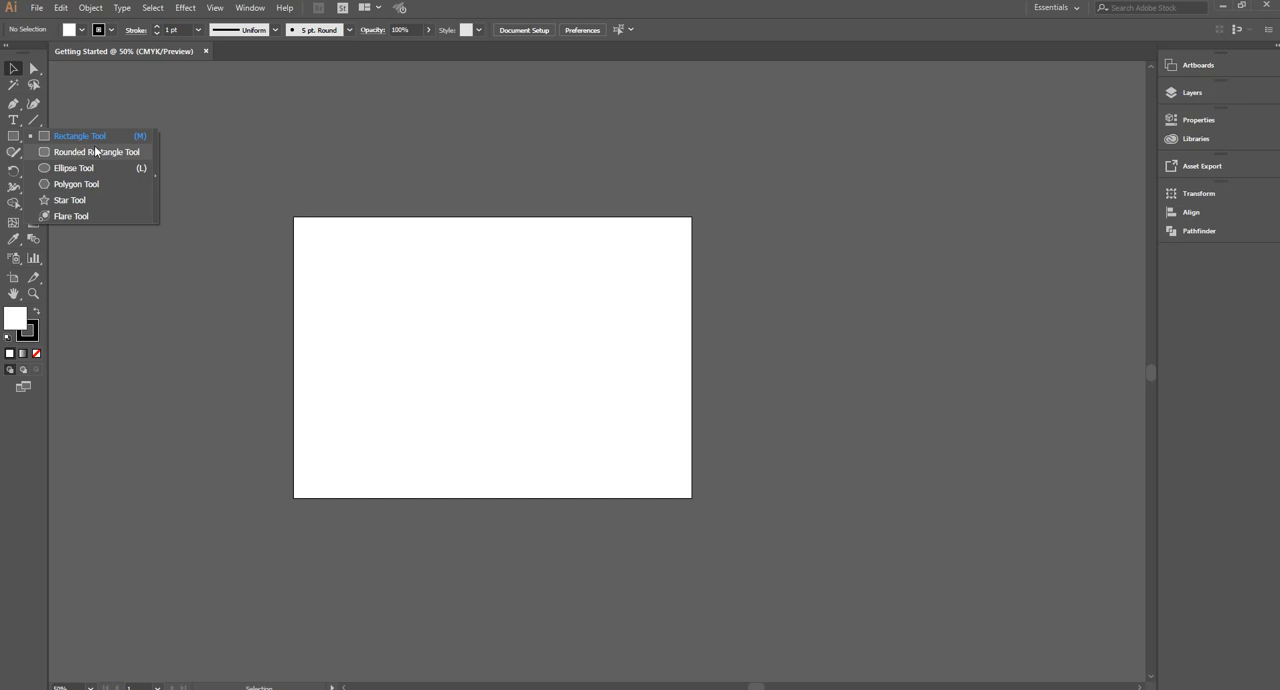
Draw a rectangle about 80 × 89 mm across the artboard's upper-left corner and fill it with pink
left_click(66, 140)
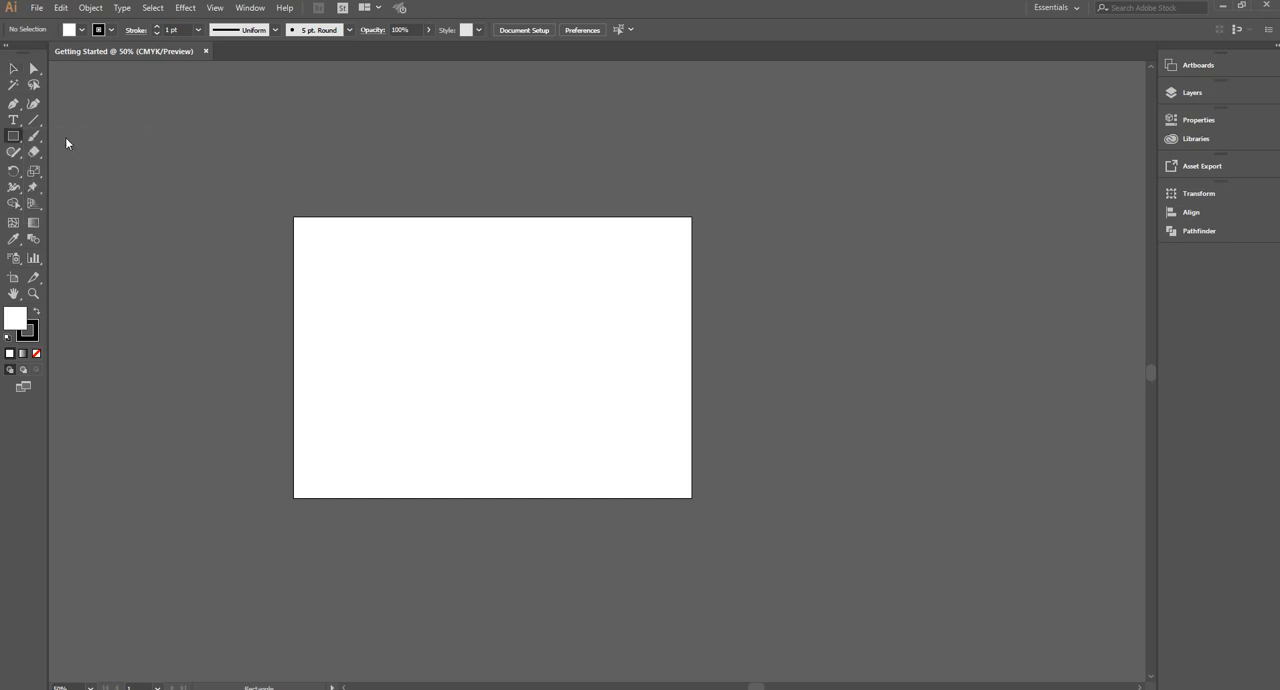
left_click_drag(251, 186, 327, 270)
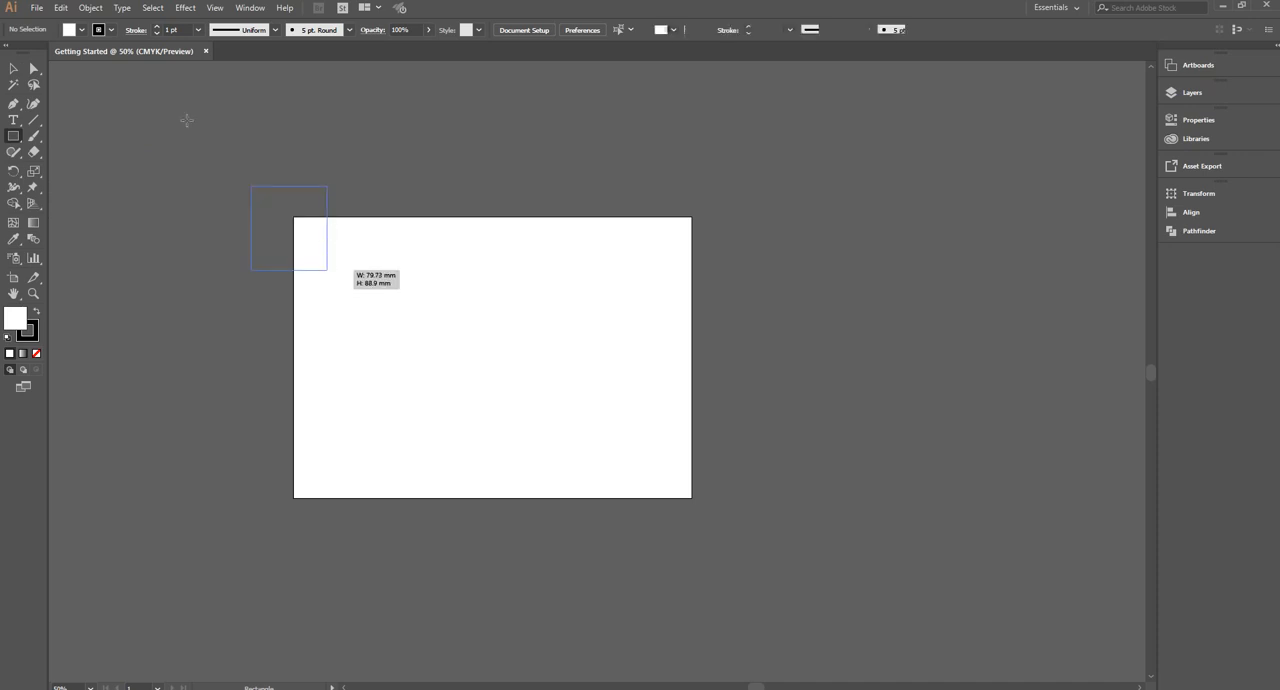
left_click(80, 36)
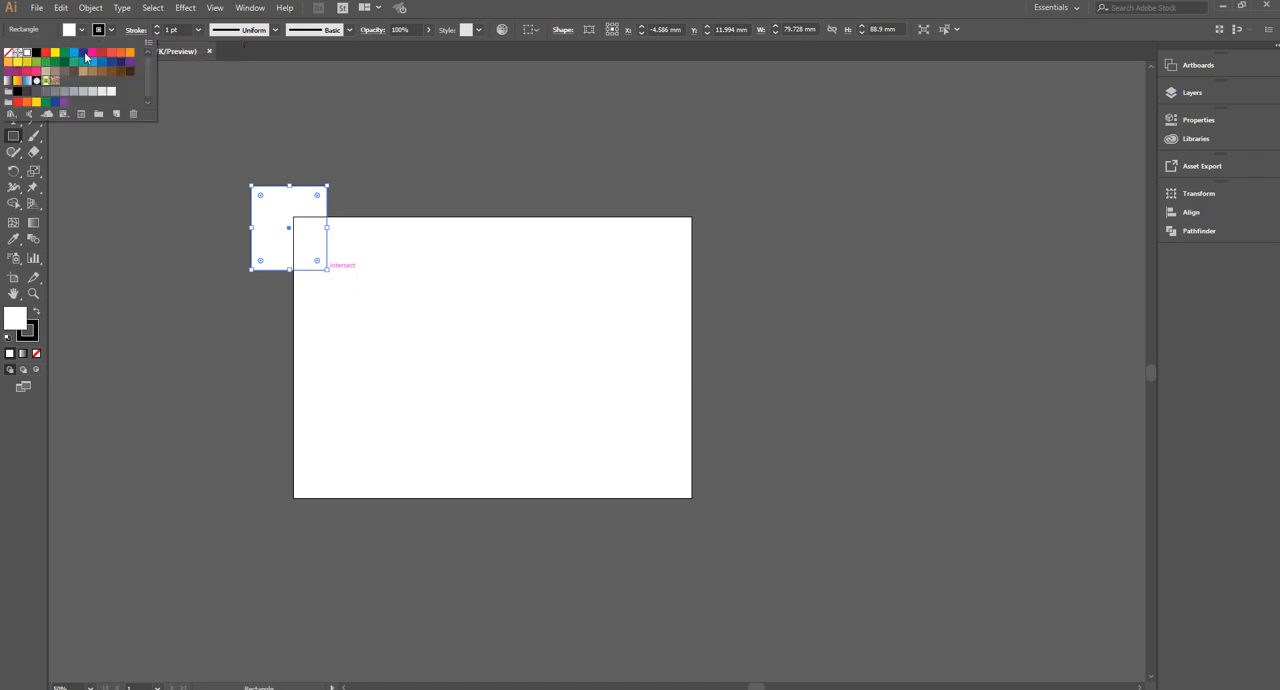
left_click(92, 51)
left_click(83, 30)
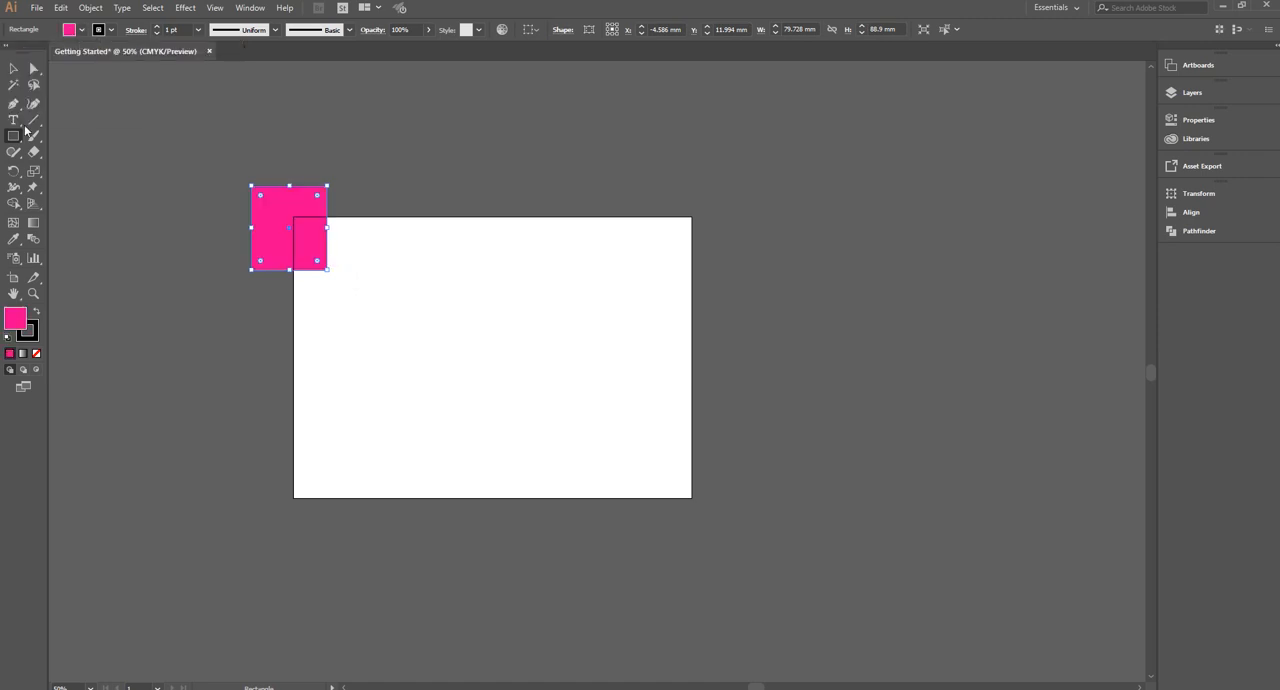
Draw an ellipse about 96 × 70 mm beside the rectangle and a hexagon about 171 × 170 mm overlapping the ellipse
left_click(14, 136)
left_click(70, 168)
left_click_drag(383, 231, 429, 262)
left_click(13, 137)
left_click(80, 184)
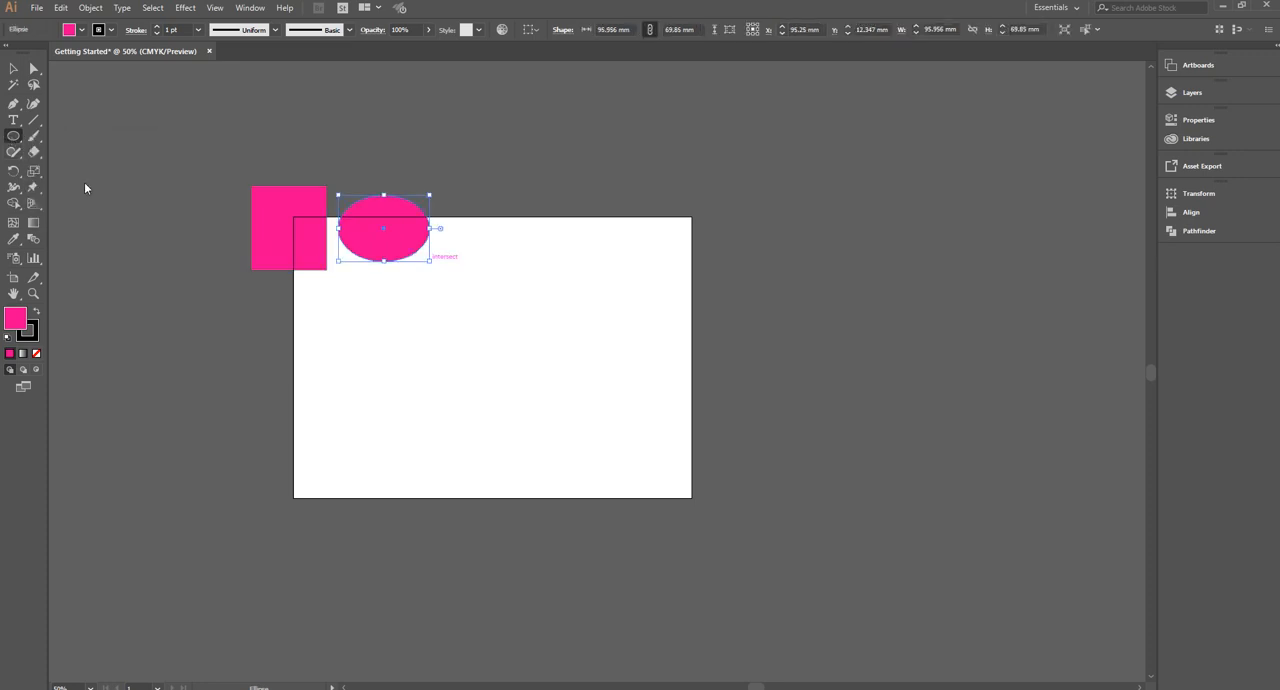
left_click_drag(467, 210, 523, 271)
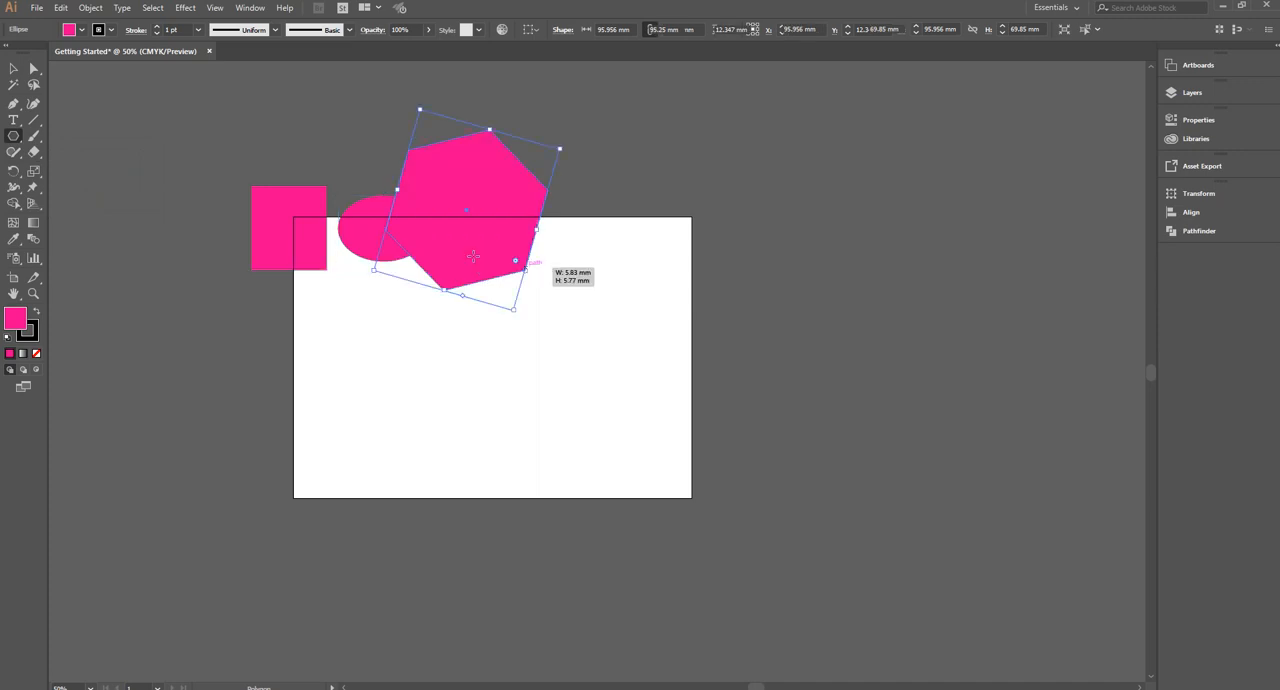
Draw a five-pointed star about 141 × 142 mm below the ellipse and fill it with dark green
left_click(13, 137)
left_click(73, 201)
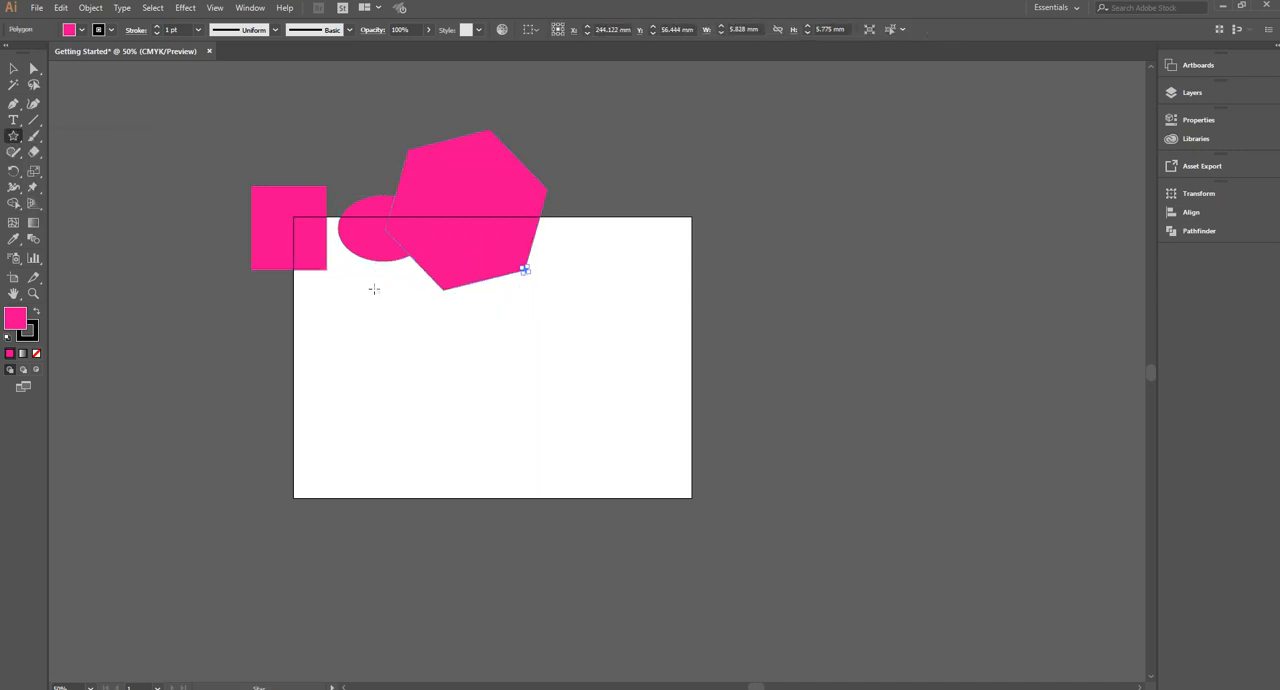
left_click_drag(397, 349, 379, 287)
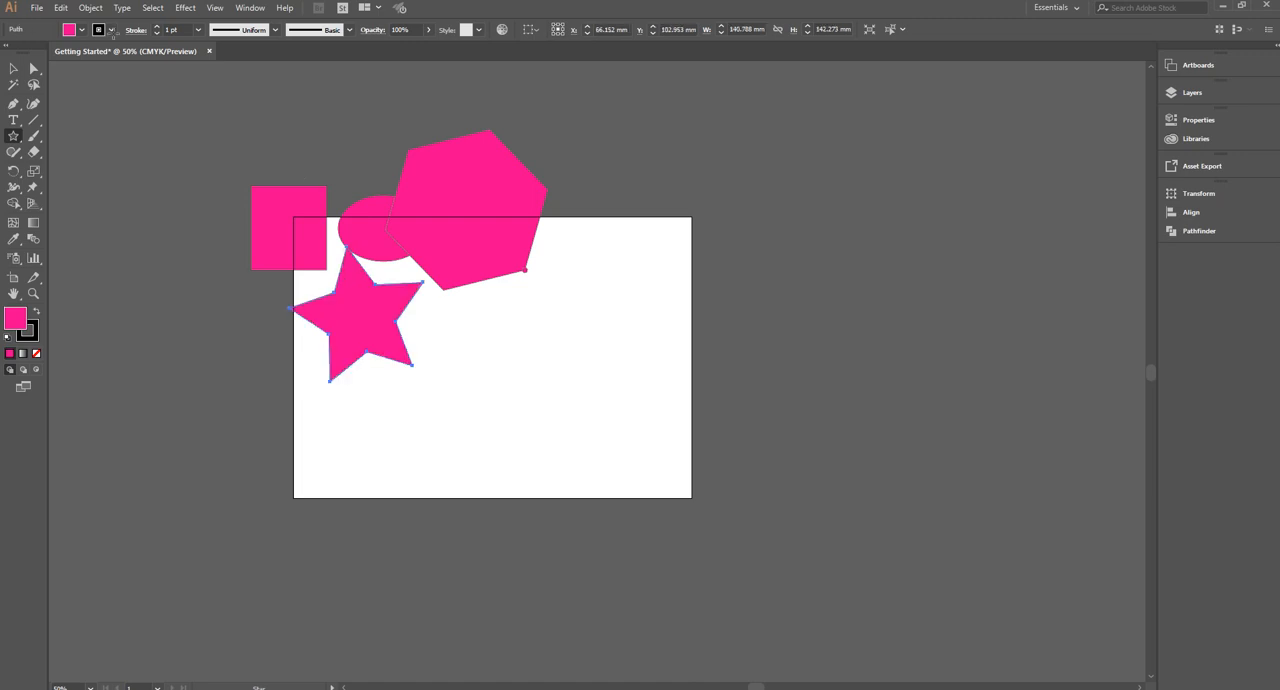
left_click(81, 29)
left_click(58, 64)
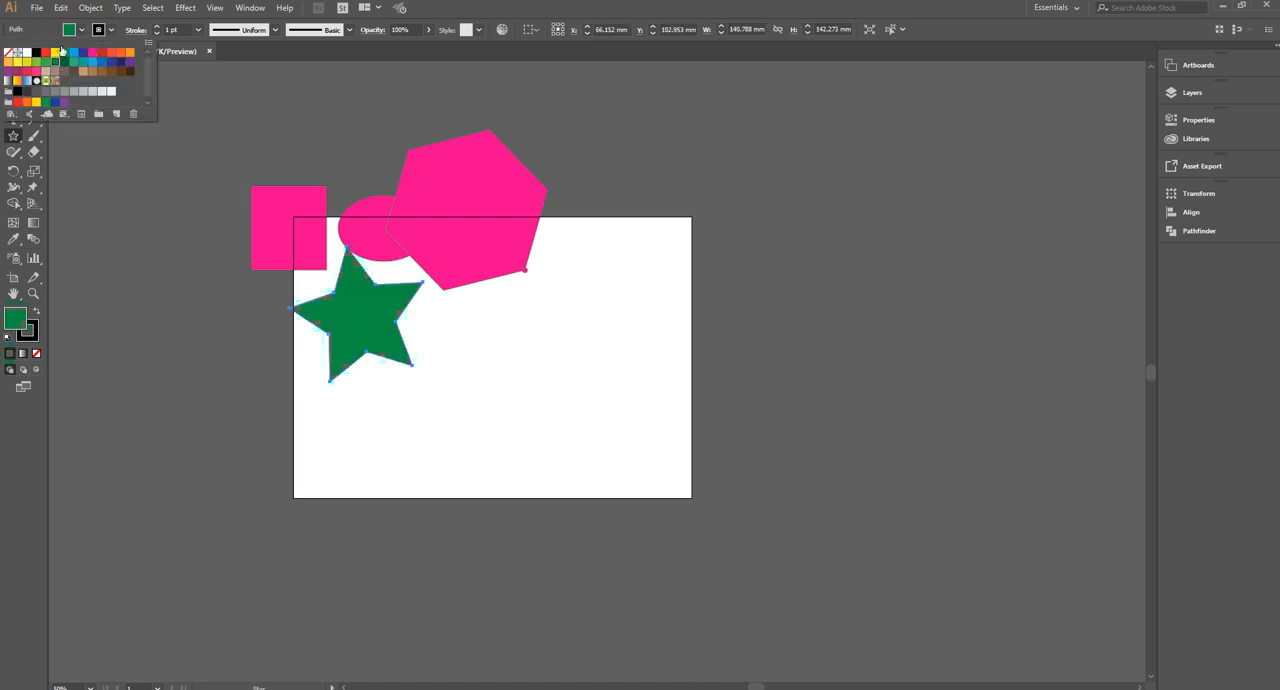
left_click(81, 29)
Move the pink hexagon clear of the ellipse, fill it with light blue, and deselect it
left_click(13, 68)
left_click_drag(504, 227, 559, 279)
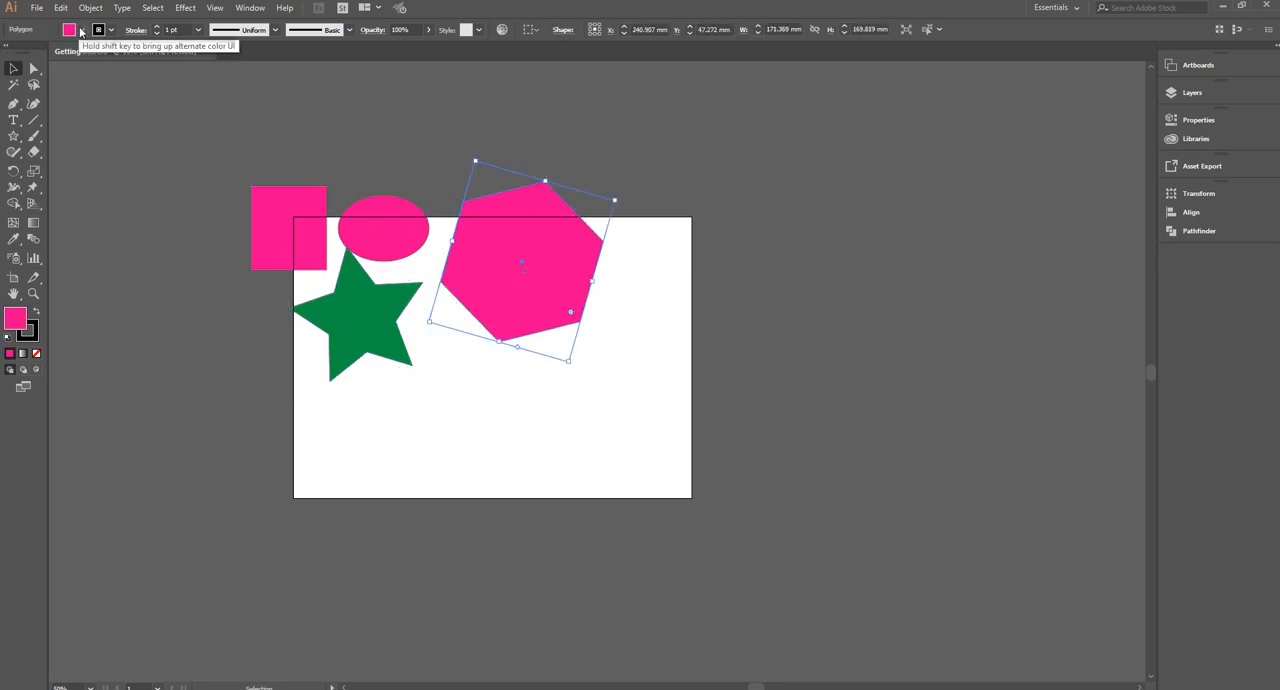
left_click(80, 29)
left_click(73, 52)
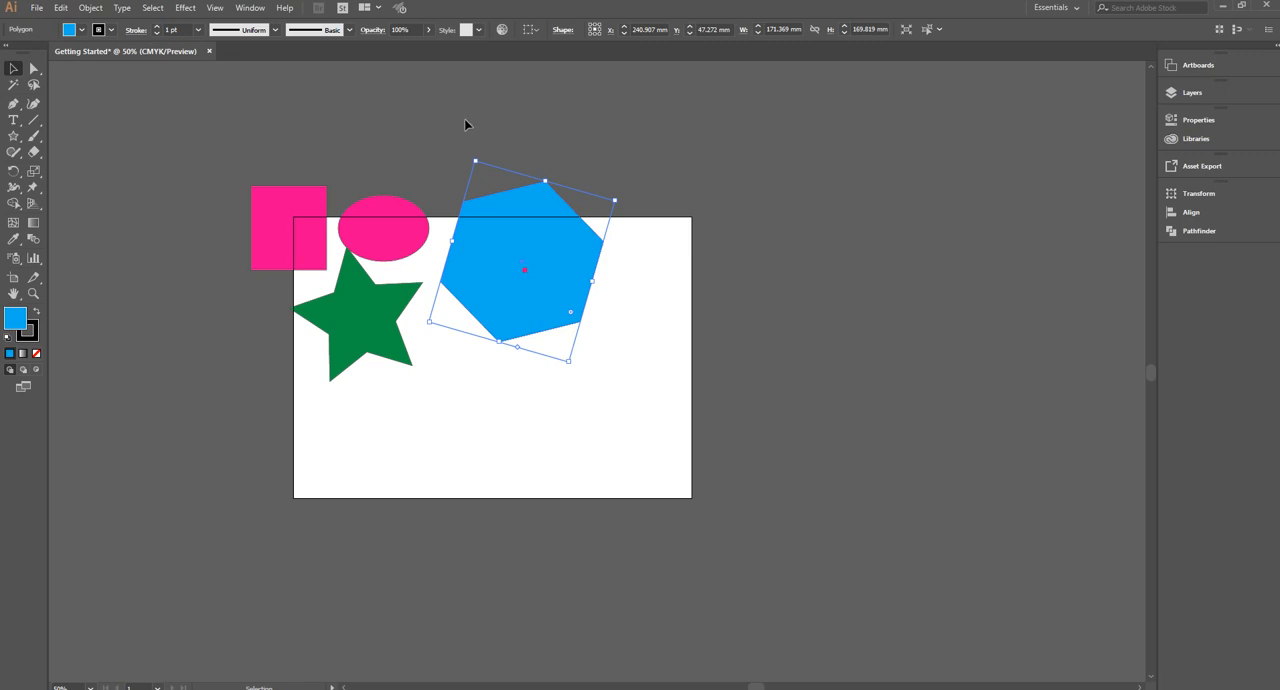
left_click(432, 372)
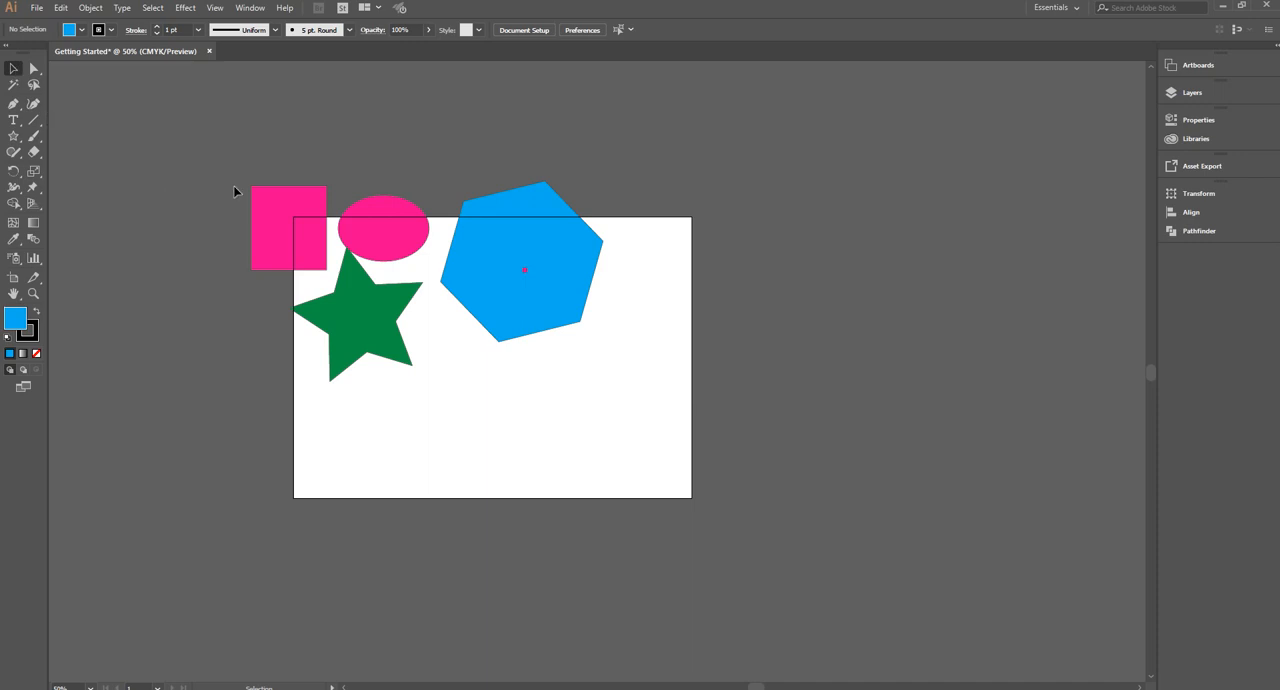
Rotate the blue hexagon counter-clockwise and shrink it from its lower edge
left_click(274, 201)
left_click(376, 235)
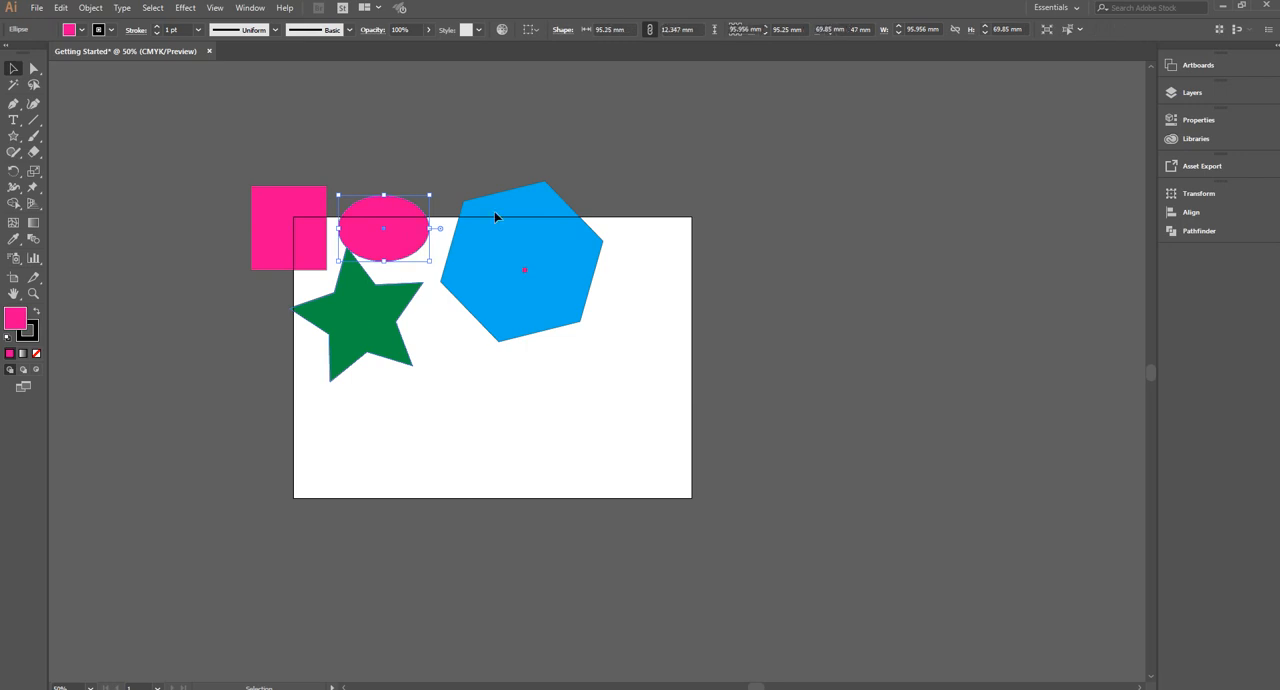
left_click(362, 302)
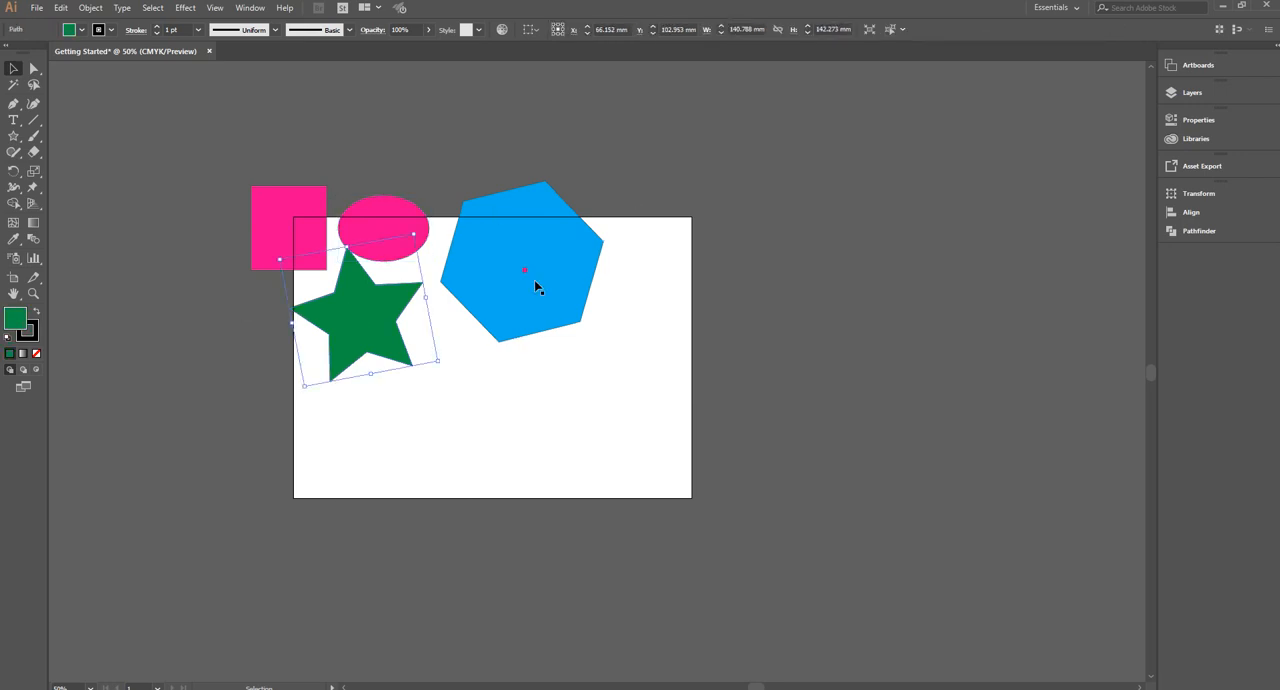
left_click(562, 208)
left_click_drag(550, 180, 478, 195)
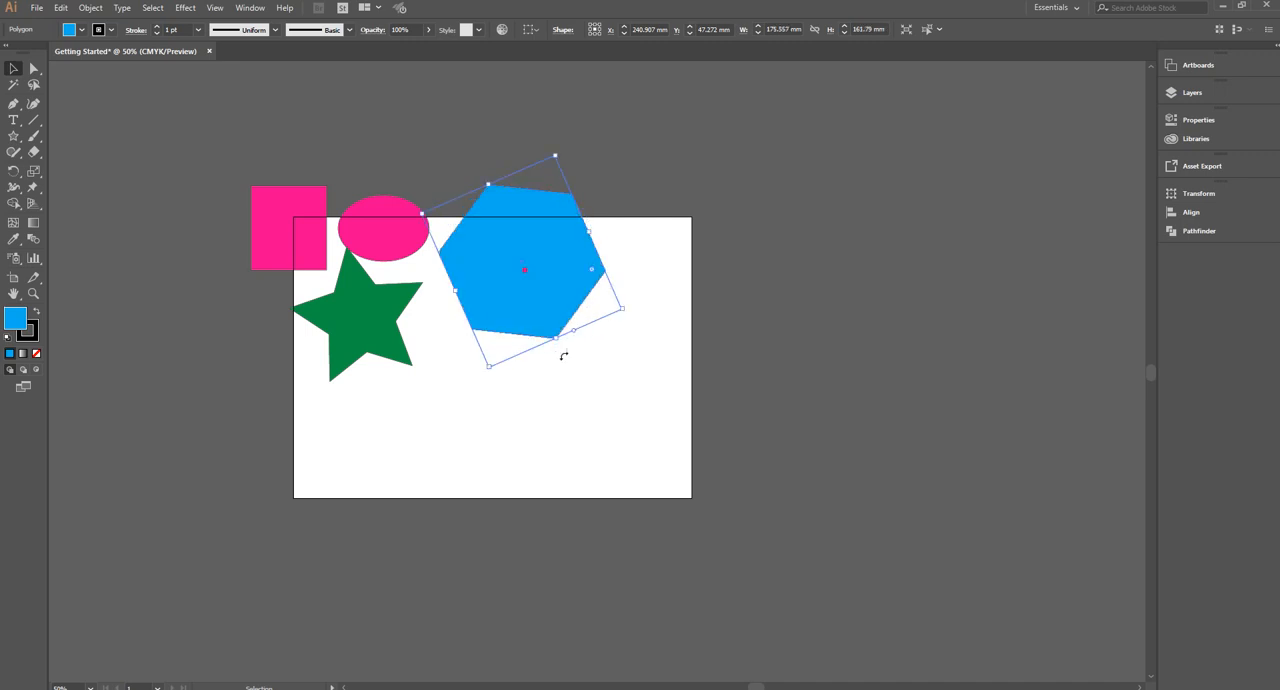
left_click_drag(550, 318, 480, 303)
Move the green star to the artboard's upper-right corner and narrow the blue hexagon to about 125 × 105 mm
left_click_drag(344, 302, 676, 232)
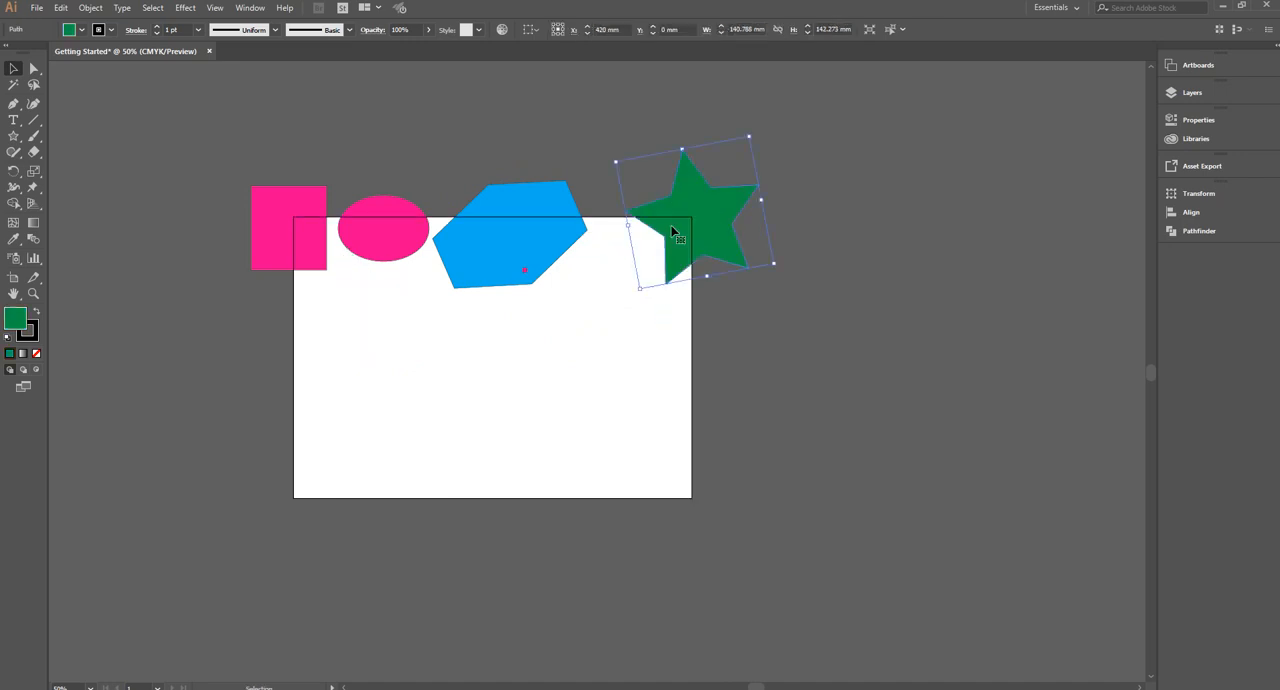
left_click(462, 258)
left_click_drag(444, 262, 478, 247)
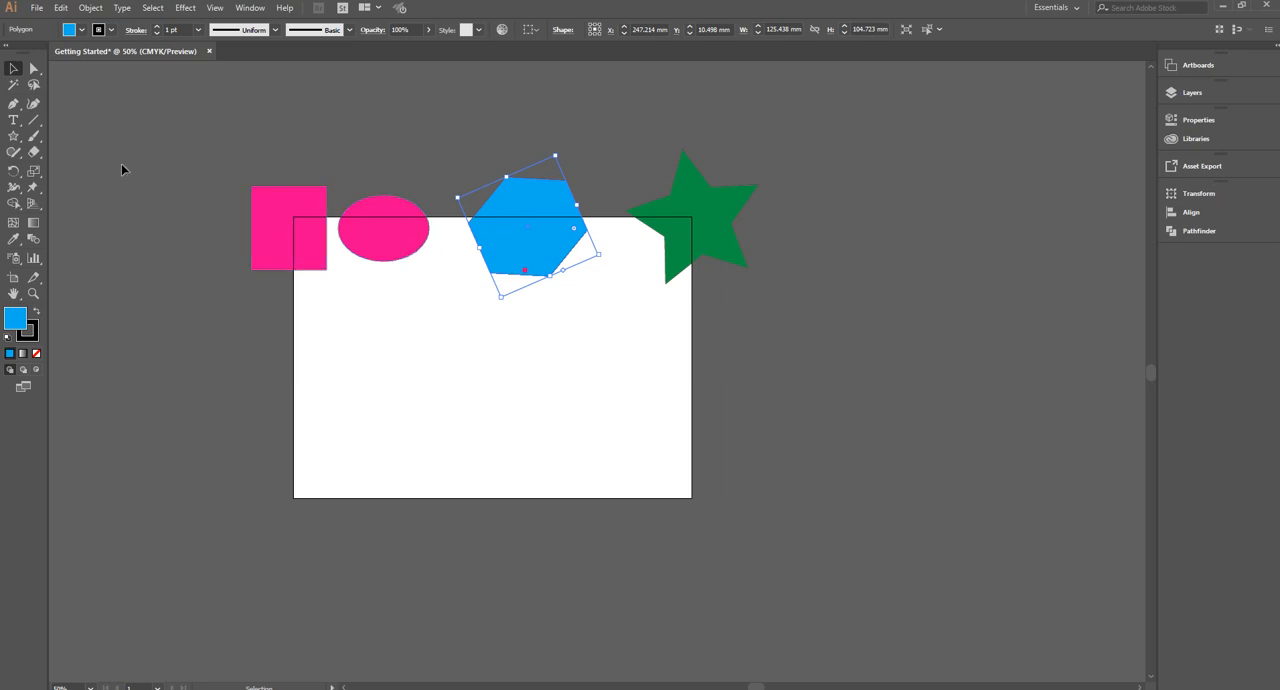
Draw a text frame about 159 × 80 mm below the ellipse and delete its placeholder text
left_click(13, 120)
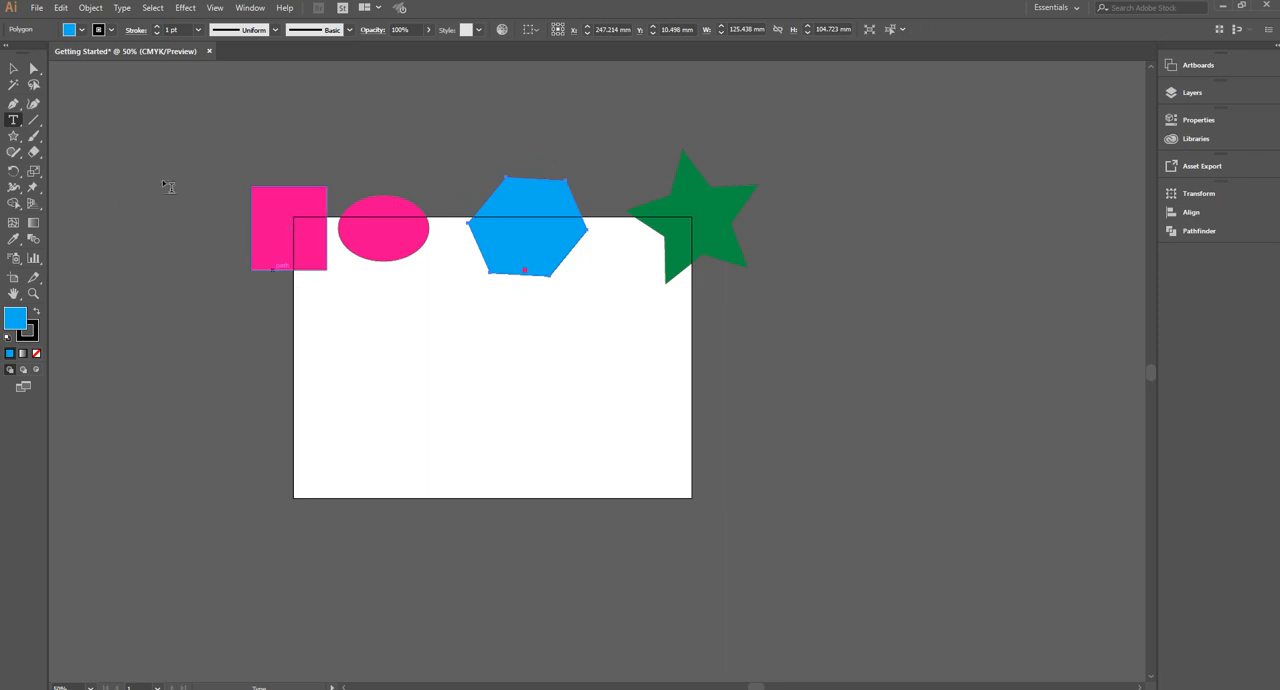
left_click_drag(331, 298, 483, 374)
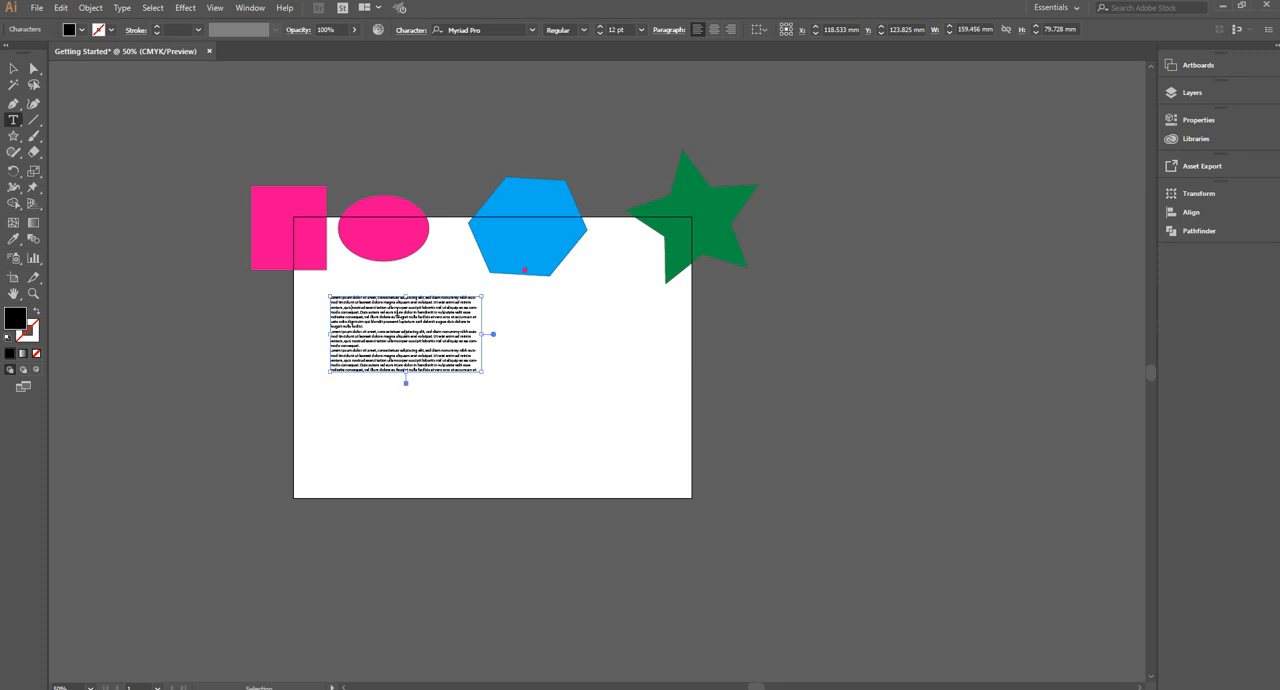
key("ctrl+a")
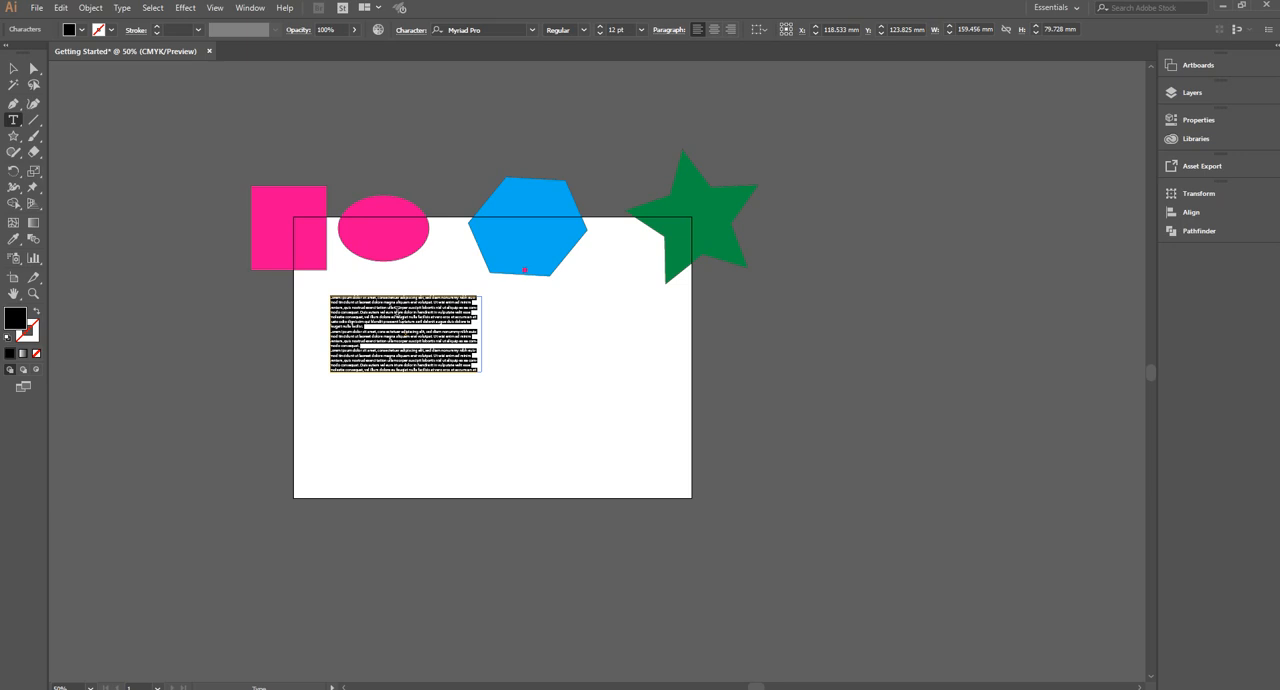
key("BackSpace")
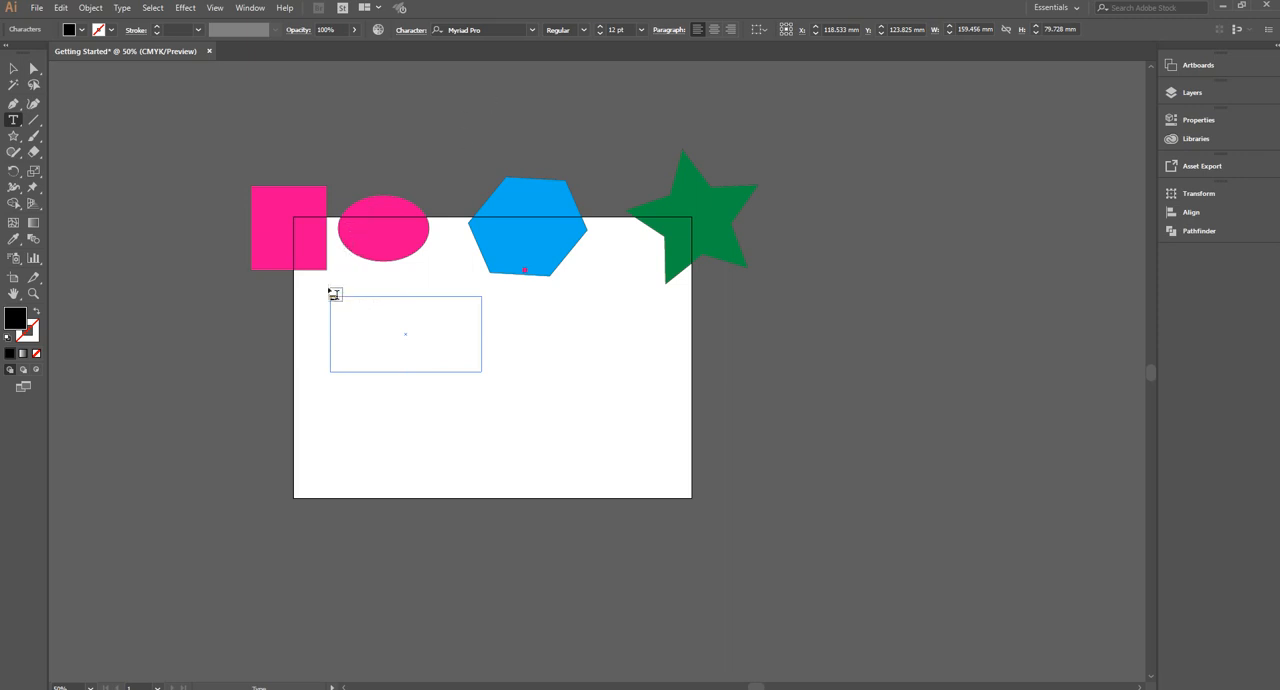
Set the font size to 30 pt and enter "Text" in the empty frame
left_click(601, 27)
left_click(601, 27)
left_click(601, 27)
left_click(601, 27)
left_click(601, 27)
left_click(601, 27)
left_click(12, 69)
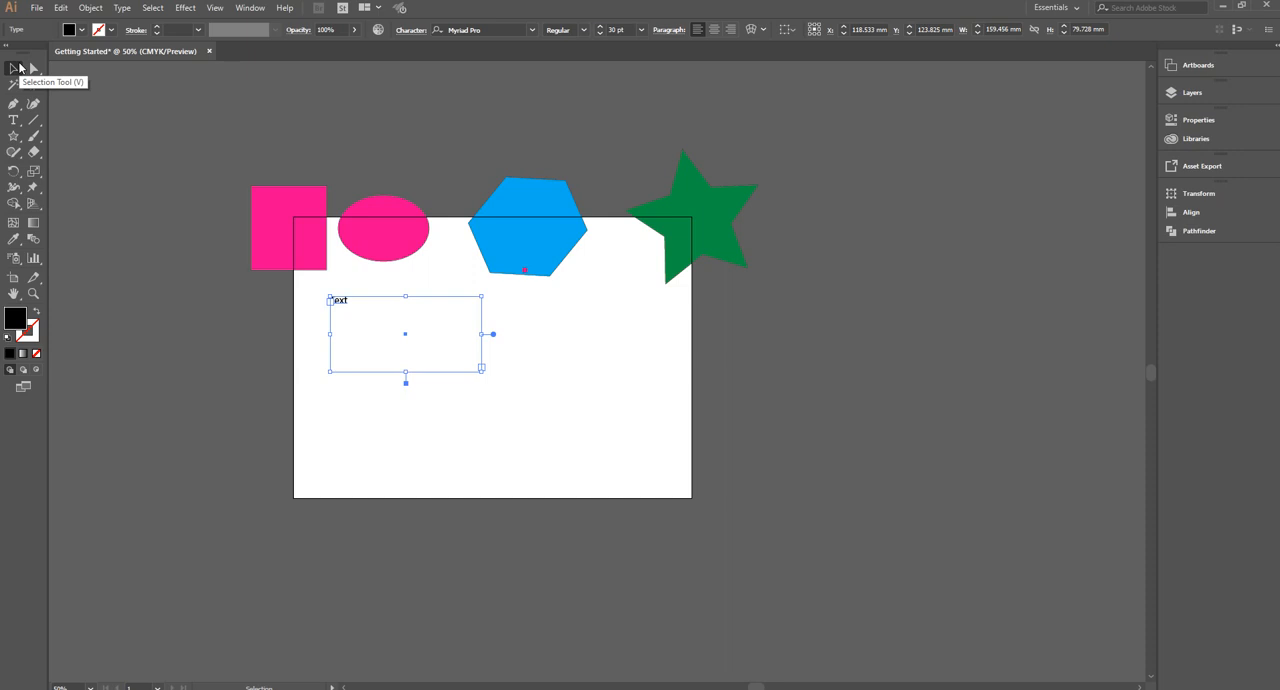
Show the rulers around the canvas and deselect the text frame
key("ctrl+r")
left_click(19, 68)
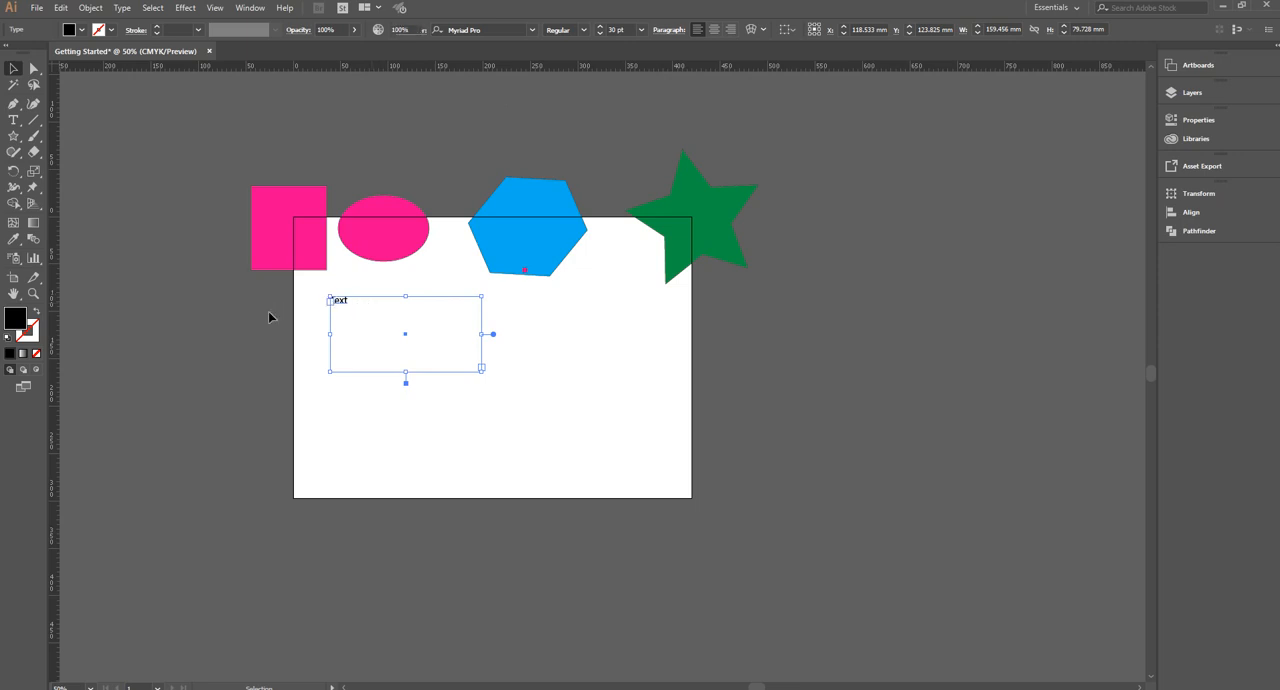
left_click(229, 269)
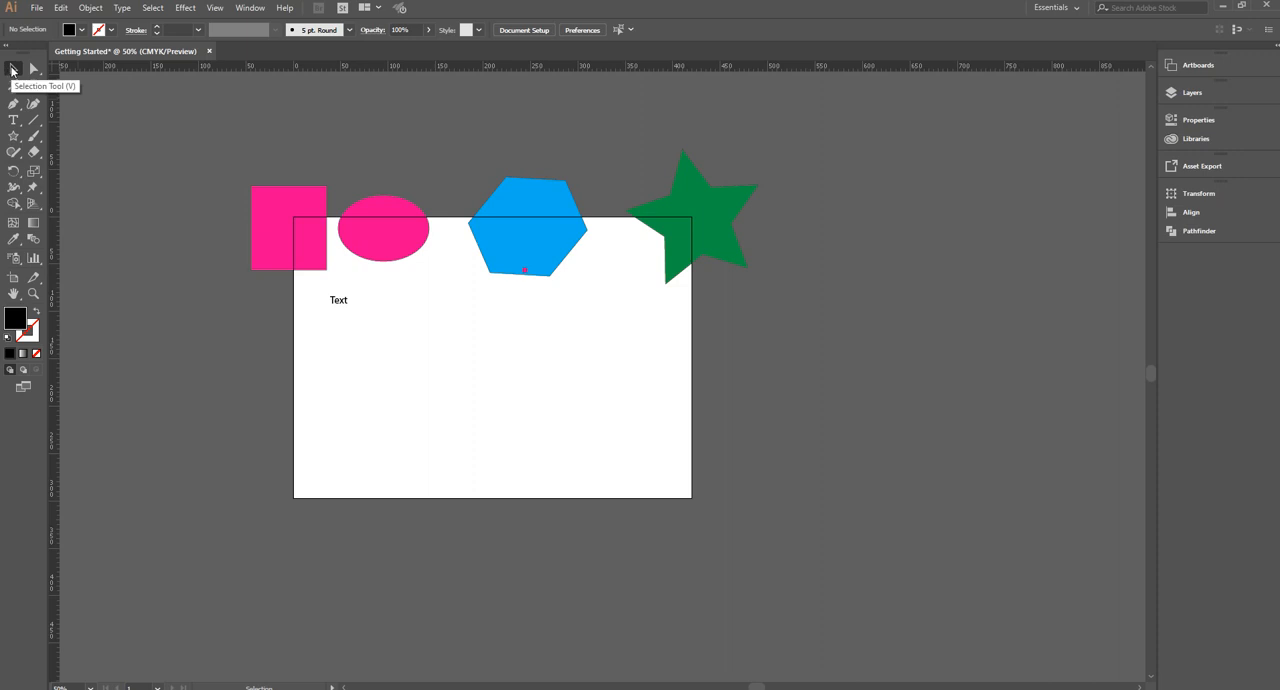
left_click(12, 70)
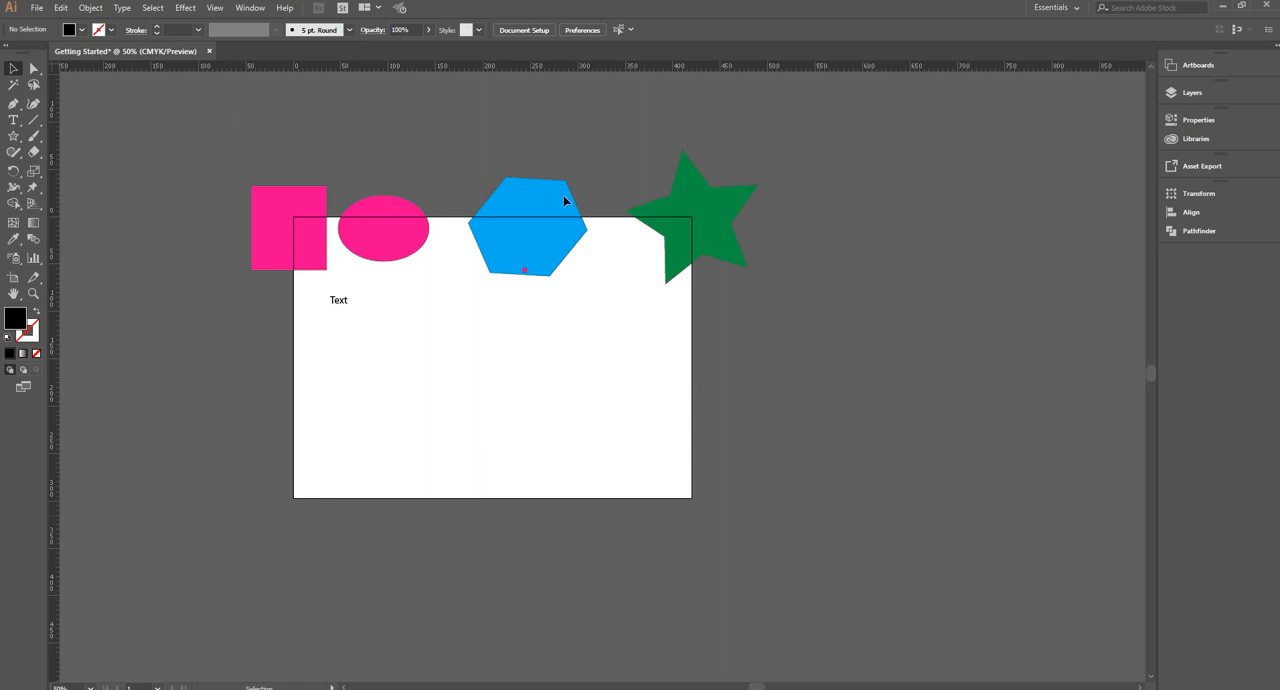
Show the document's artboard list and examine which other panels can be displayed
left_click(1213, 67)
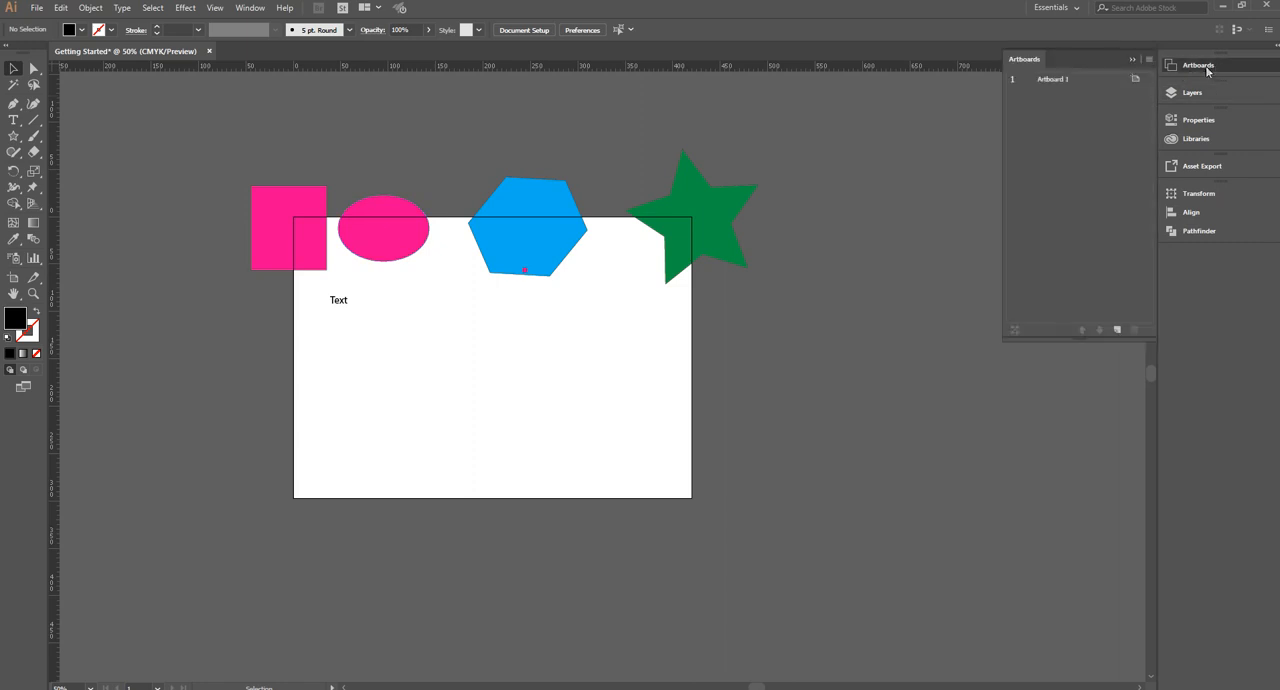
left_click(251, 9)
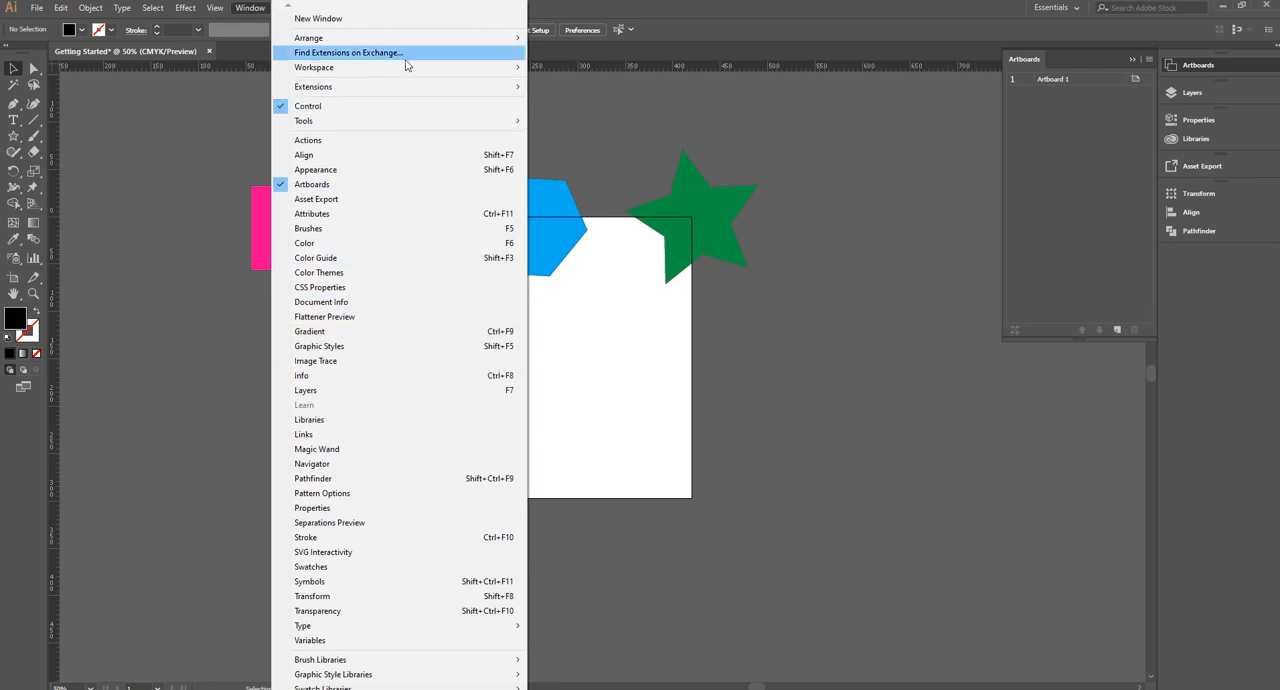
mouse_move(417, 72)
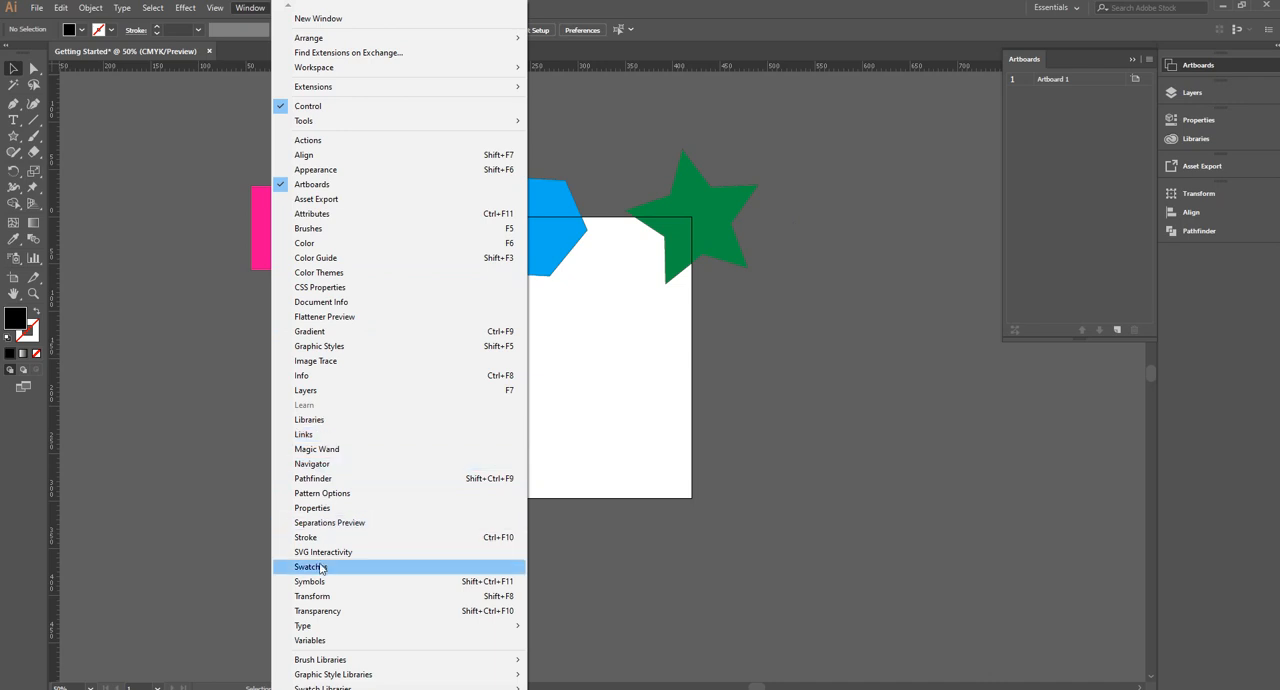
left_click(585, 382)
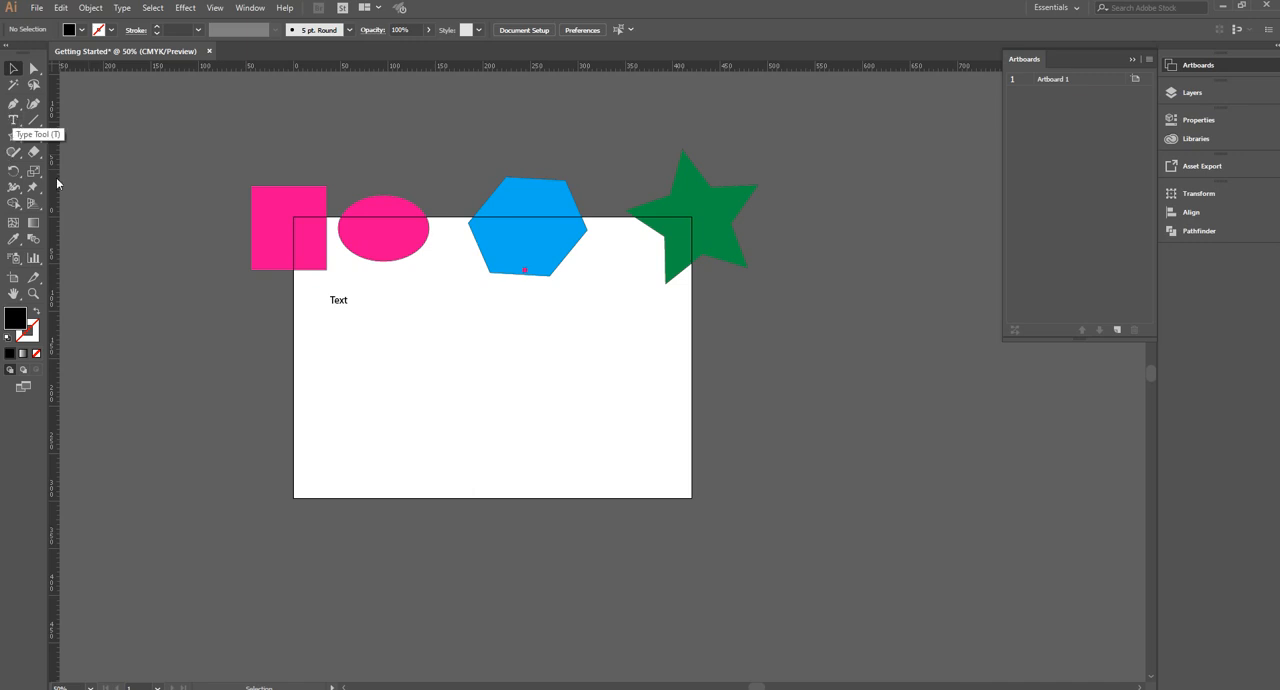
left_click(13, 121)
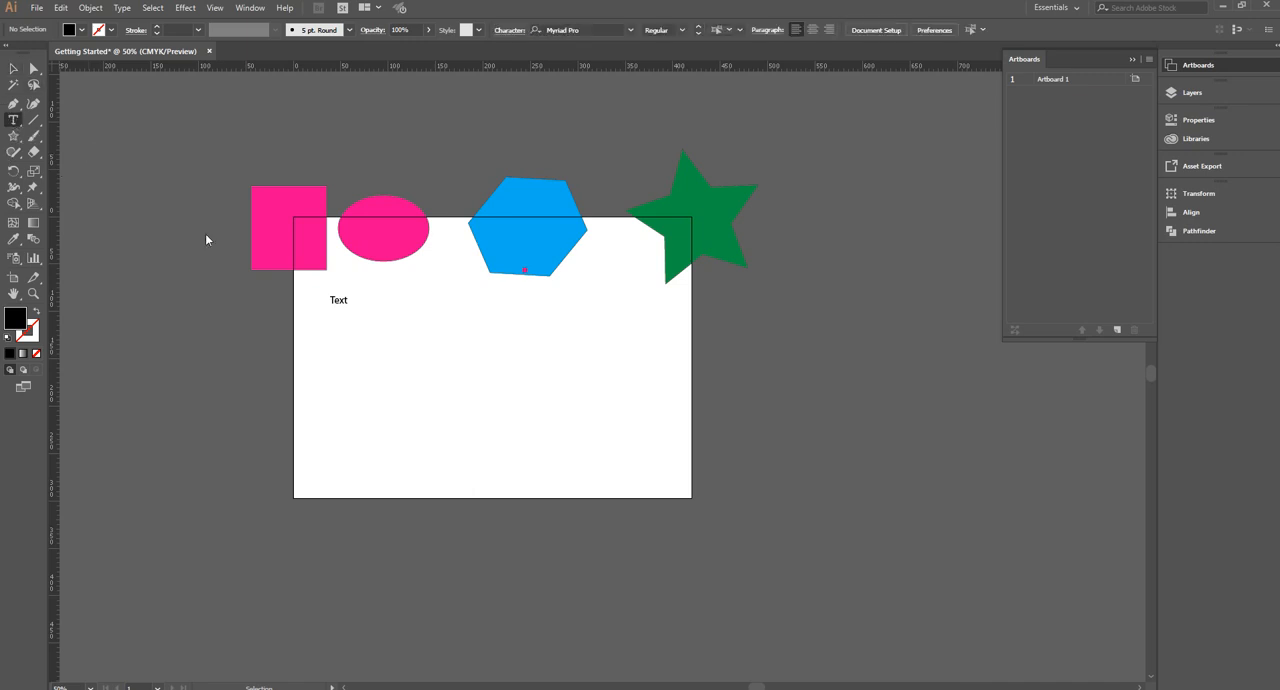
left_click(368, 297)
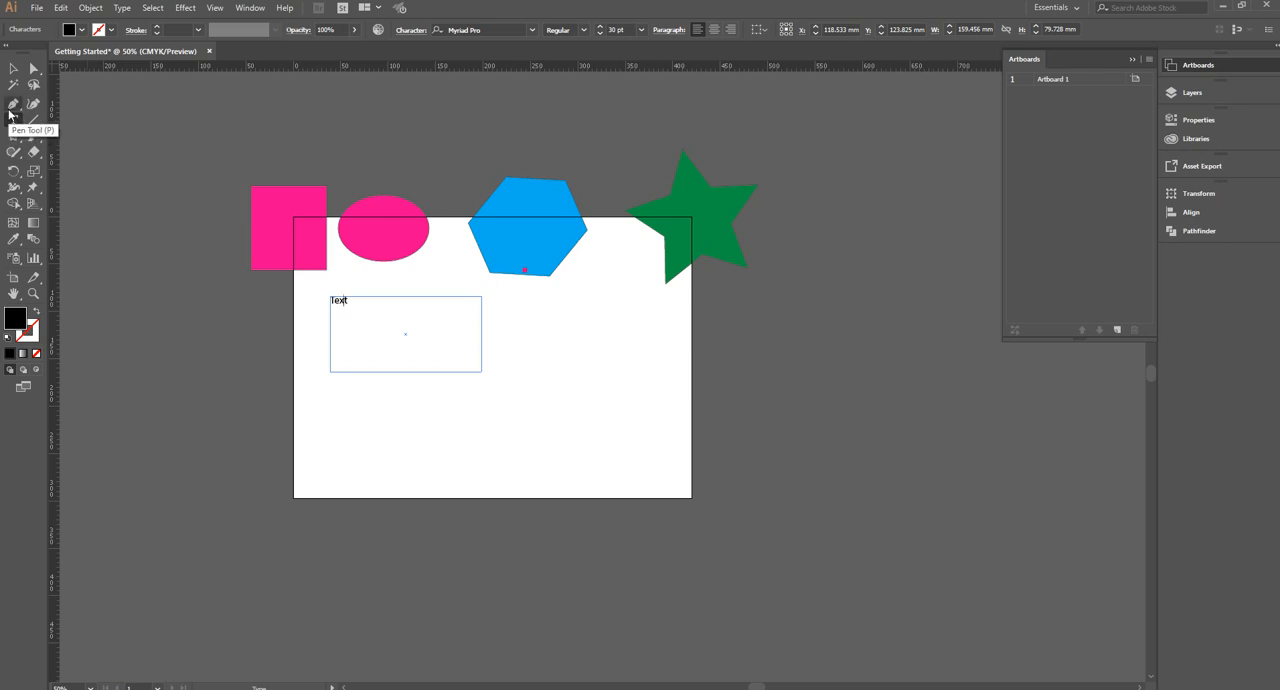
Draw a closed wavy shape with the Pen tool across the artboard's lower edge, mixing curved and straight segments
left_click(12, 107)
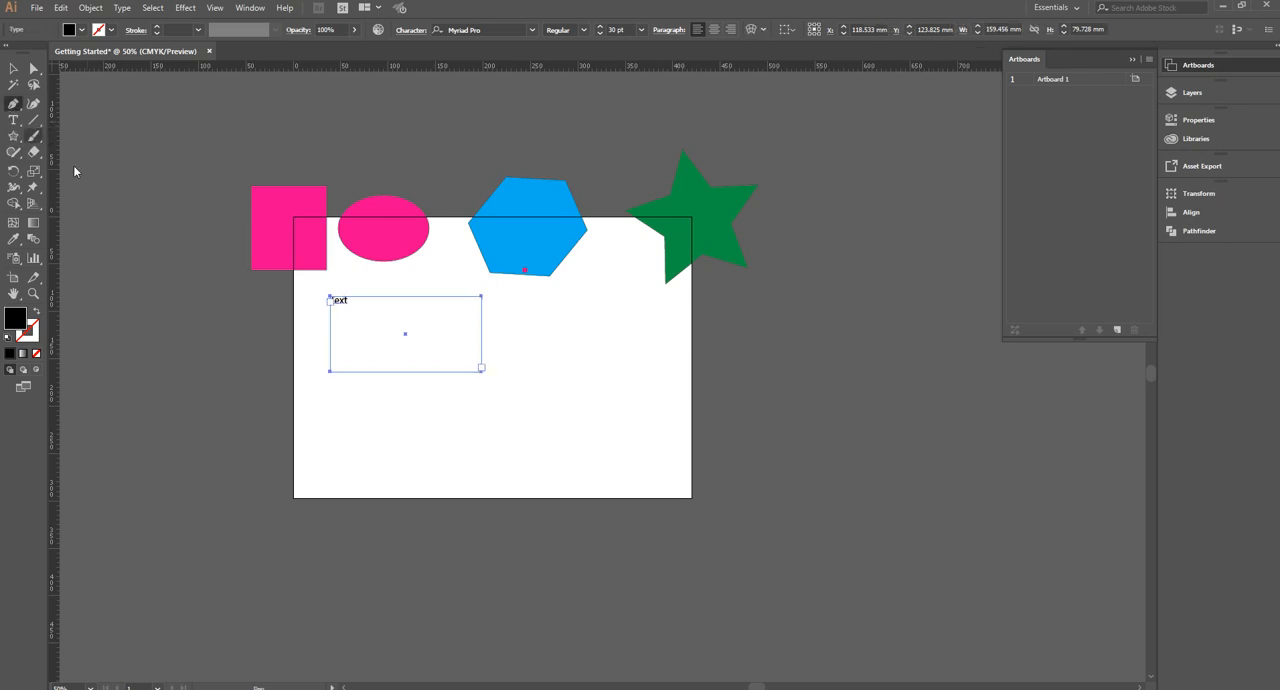
left_click_drag(602, 464, 517, 494)
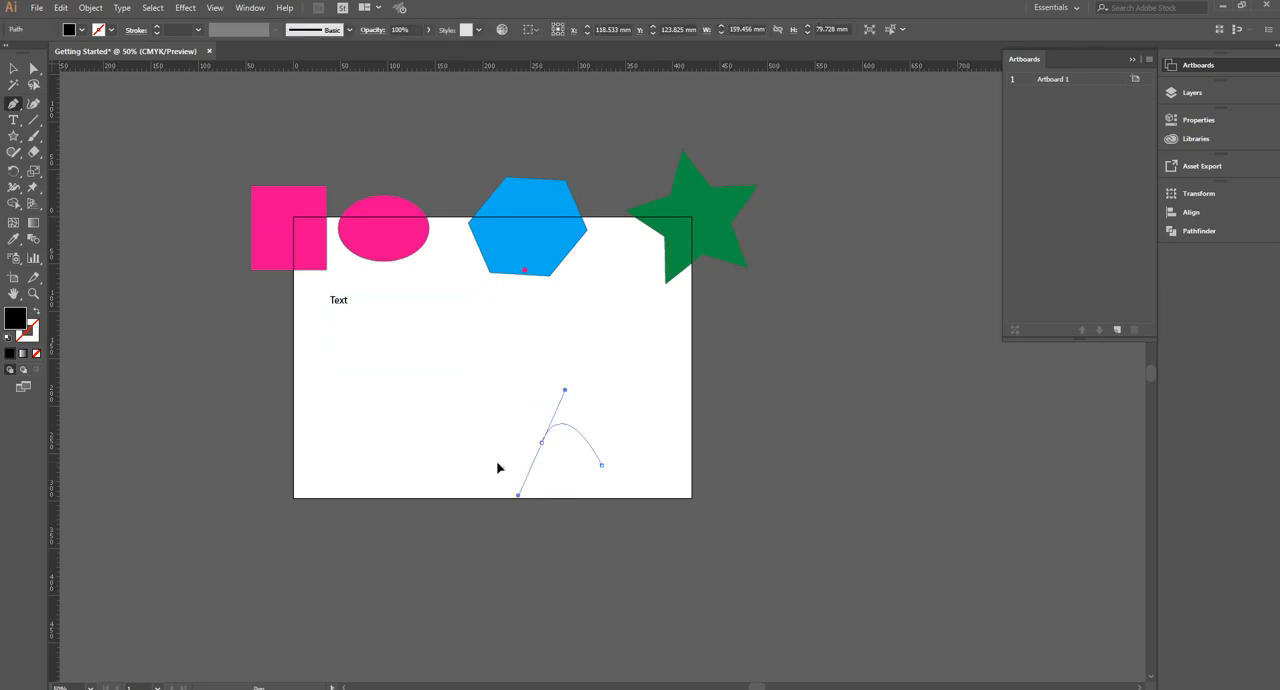
left_click_drag(493, 449, 481, 420)
left_click(461, 488)
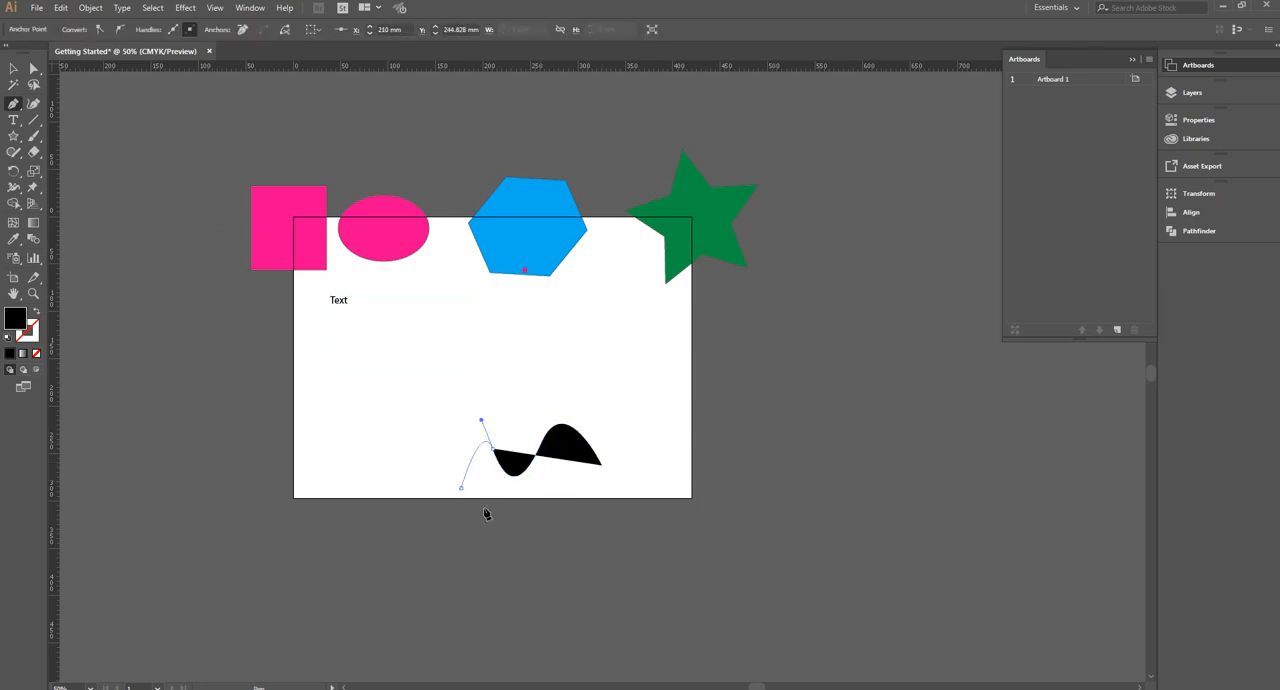
left_click(505, 522)
left_click(531, 504)
left_click_drag(614, 497, 693, 524)
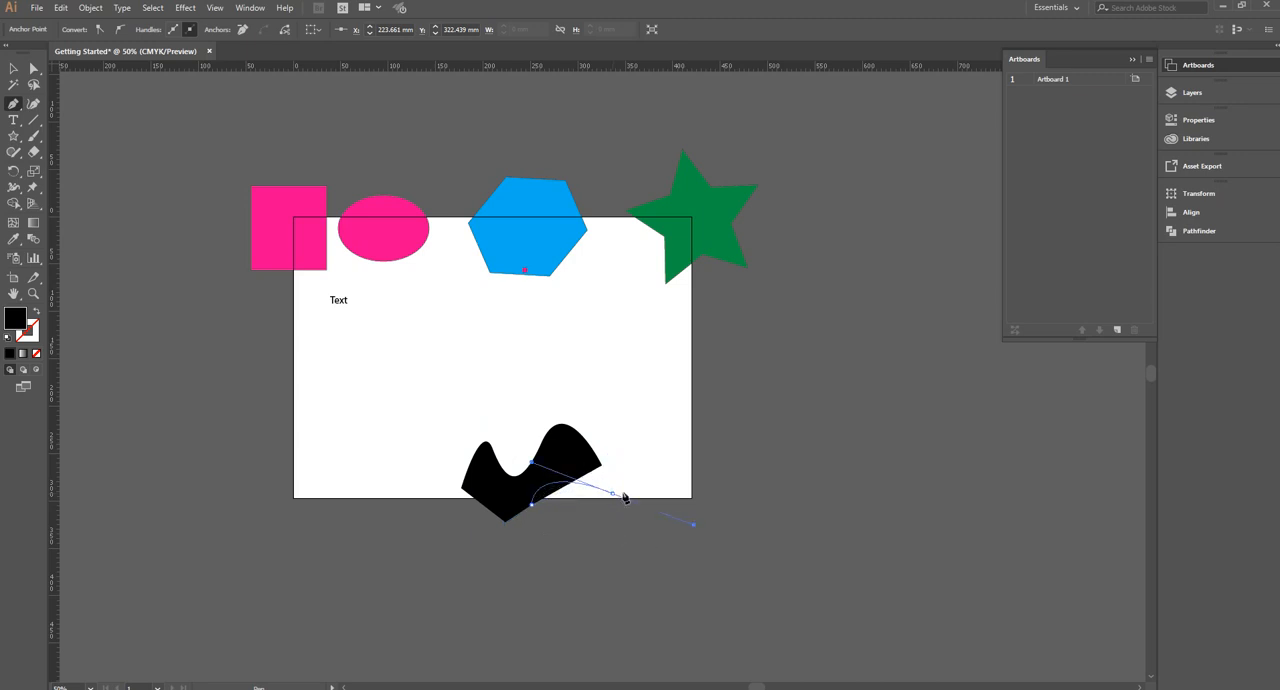
left_click(603, 469)
Draw a small closed straight-sided polygon with the Pen tool just outside the artboard, below the star
left_click(718, 311)
left_click(692, 341)
left_click(730, 371)
left_click_drag(766, 347, 776, 290)
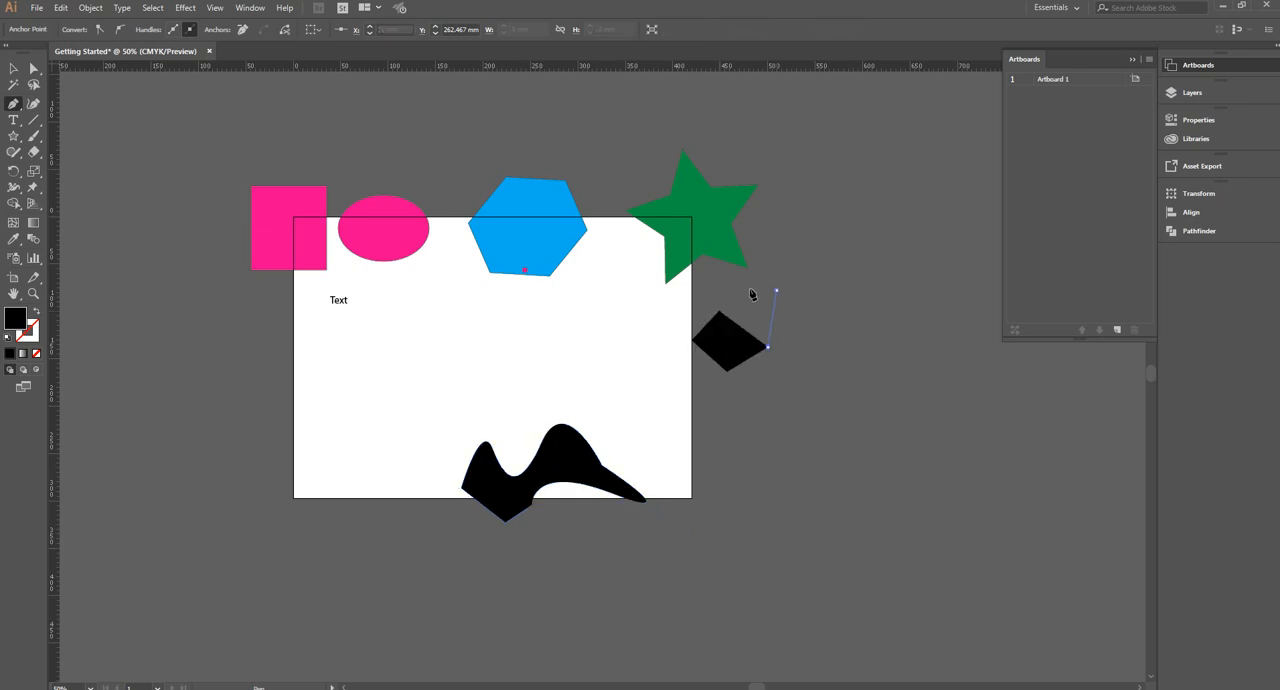
left_click(740, 291)
left_click(718, 311)
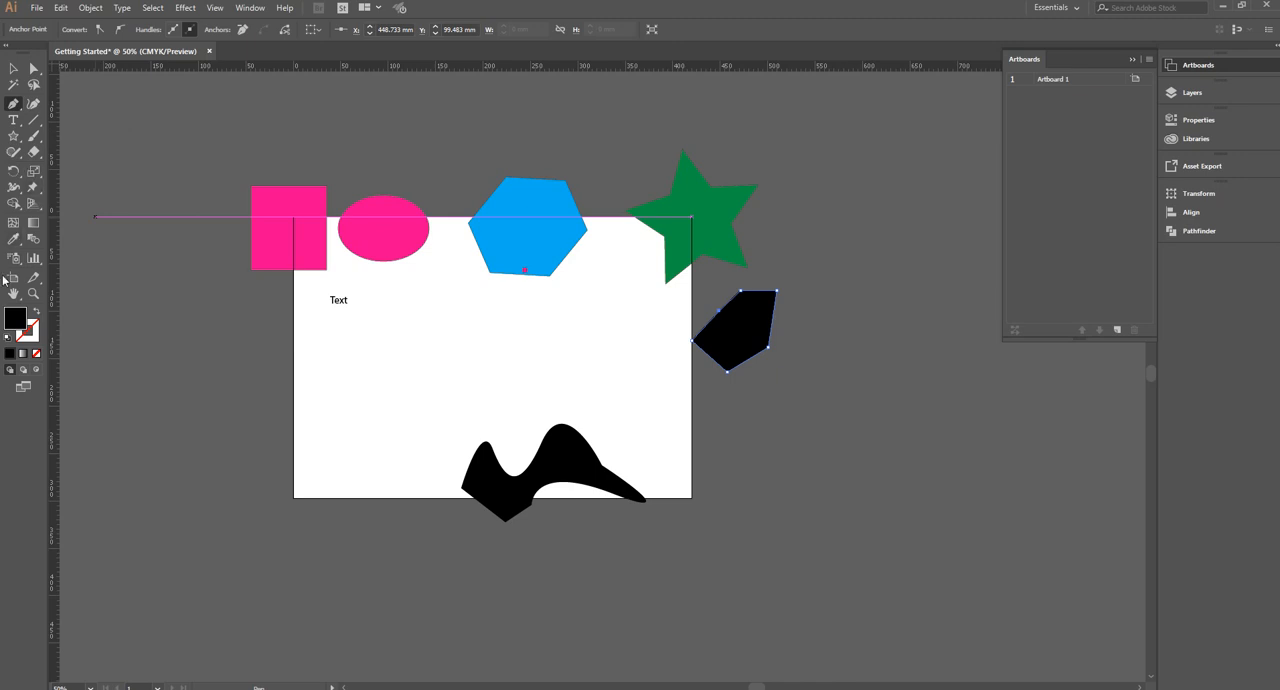
Recolor the new polygon pink by sampling the square with the Eyedropper
left_click(14, 241)
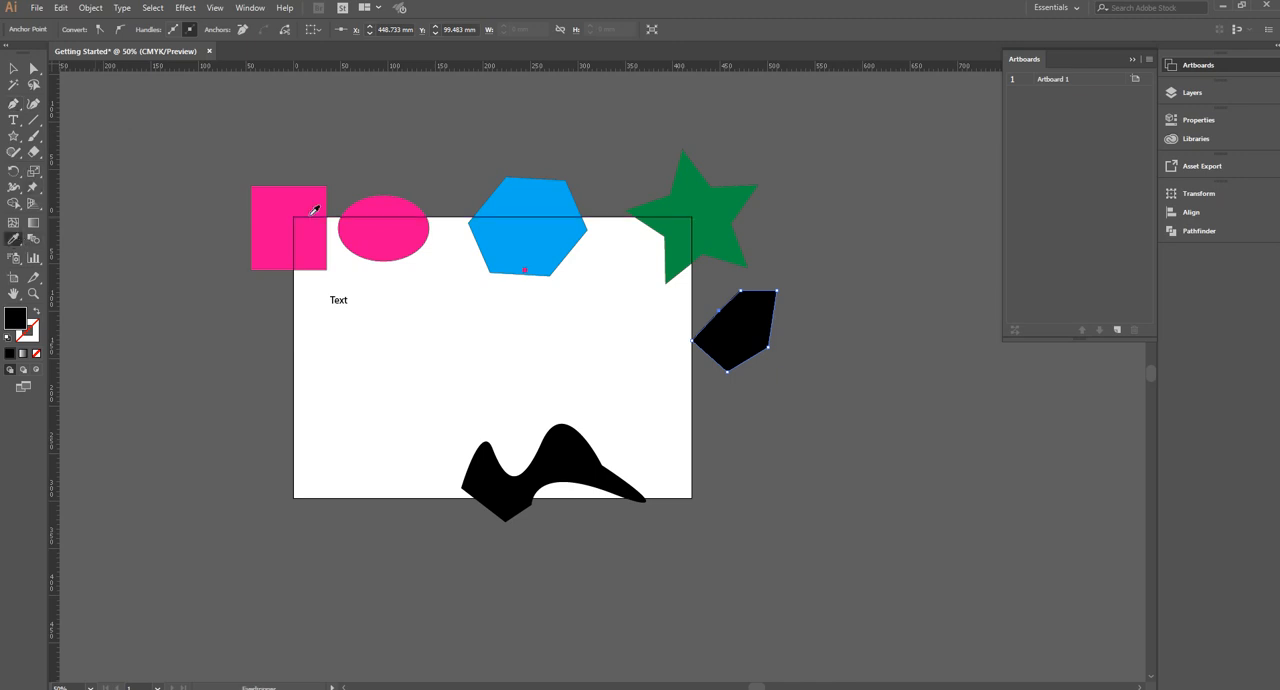
left_click(312, 207)
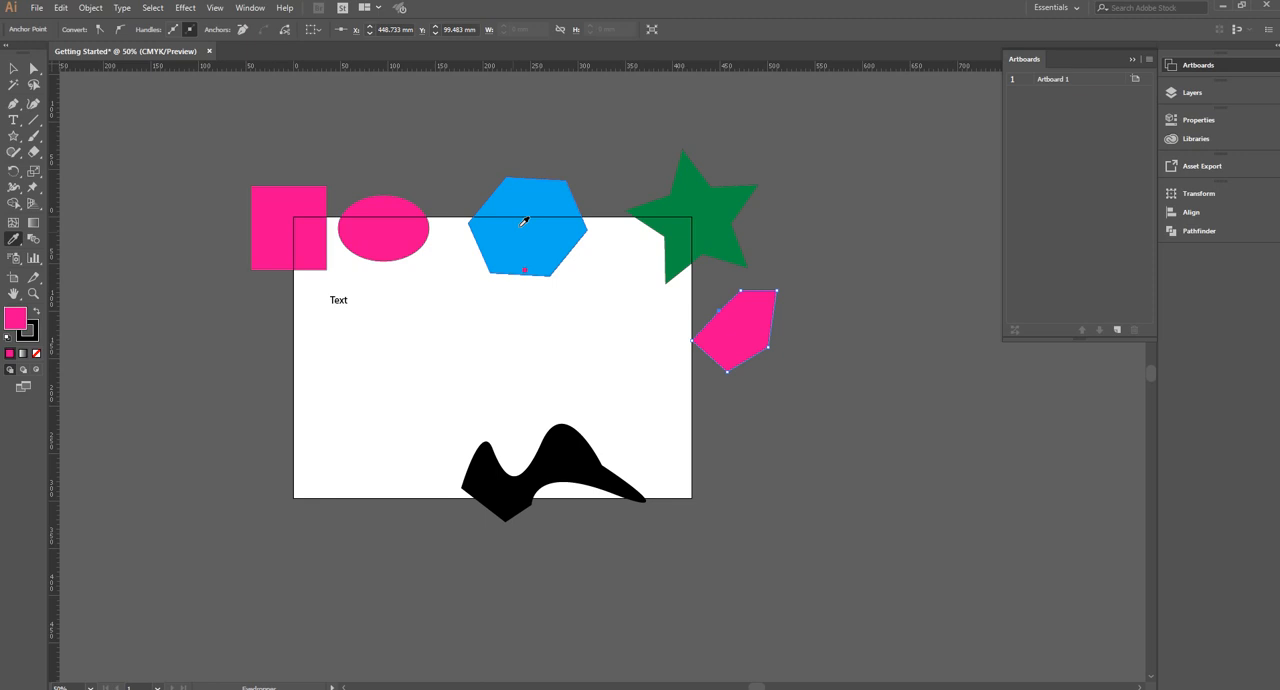
Select the pink ellipse and recolor it by sampling the star's green with the Eyedropper
left_click(13, 68)
left_click(378, 226)
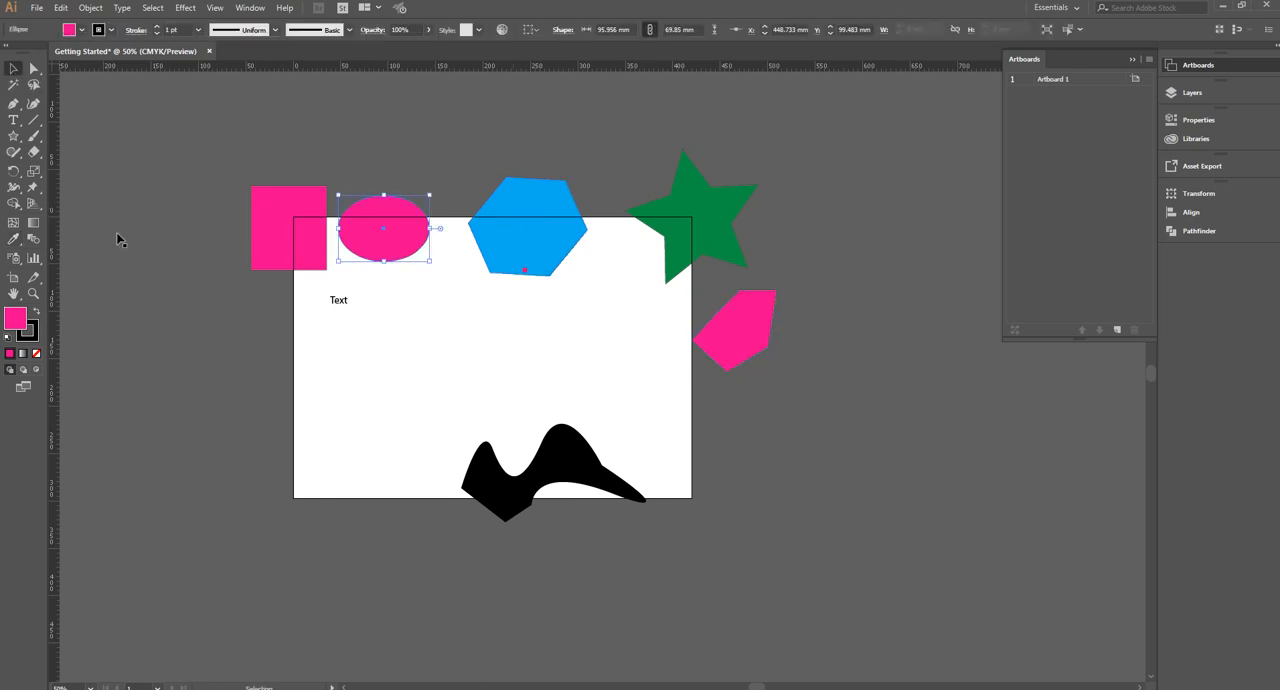
left_click(14, 238)
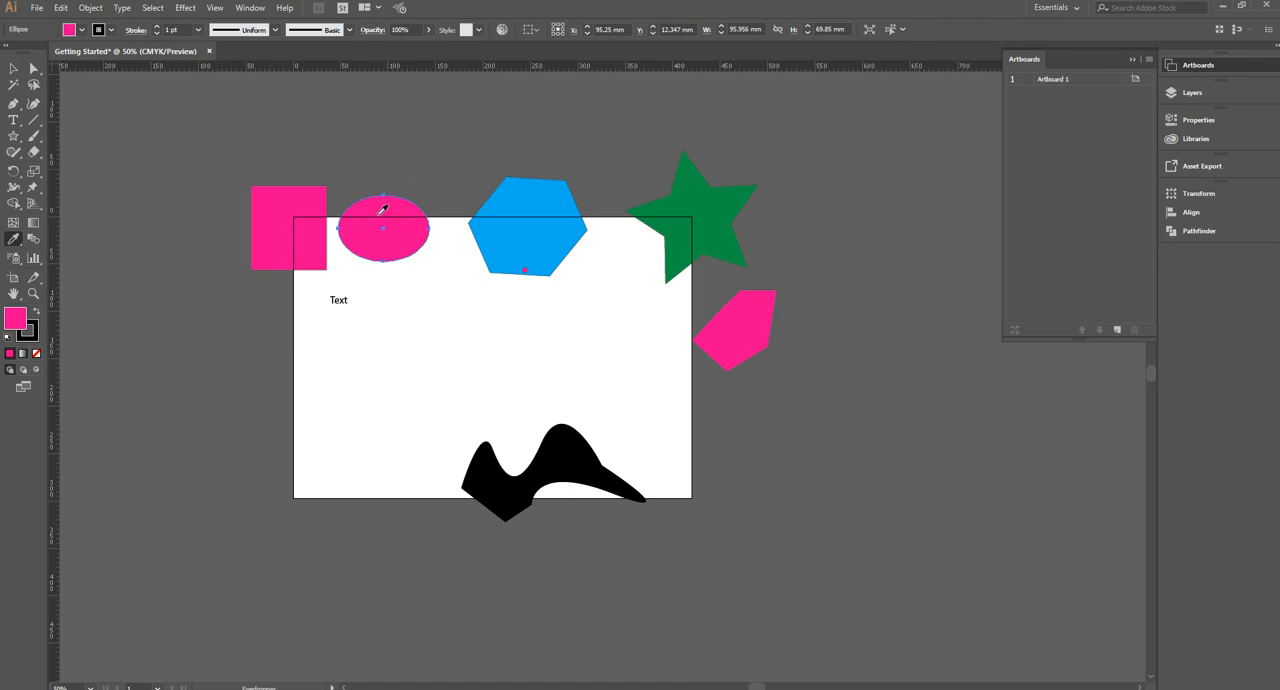
left_click(691, 200)
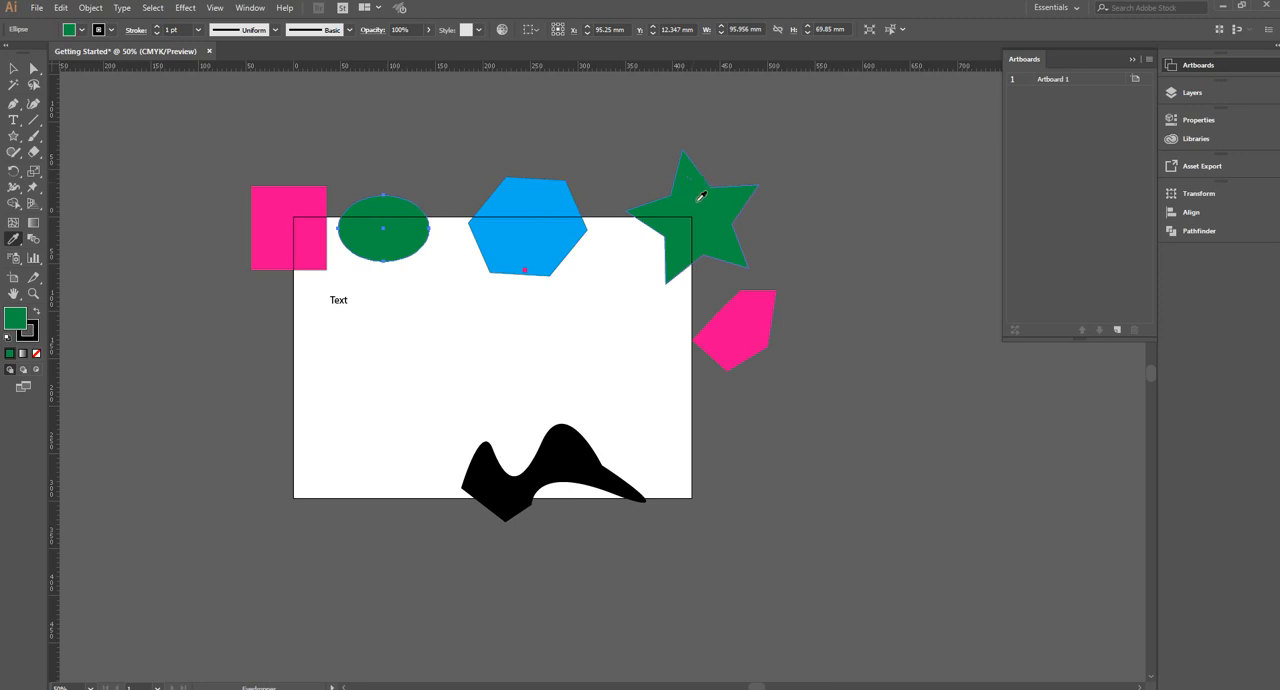
Try sampling the gray canvas and the white artboard onto the ellipse, and undo the last sample
left_click(171, 167)
left_click(357, 370)
key("ctrl+z")
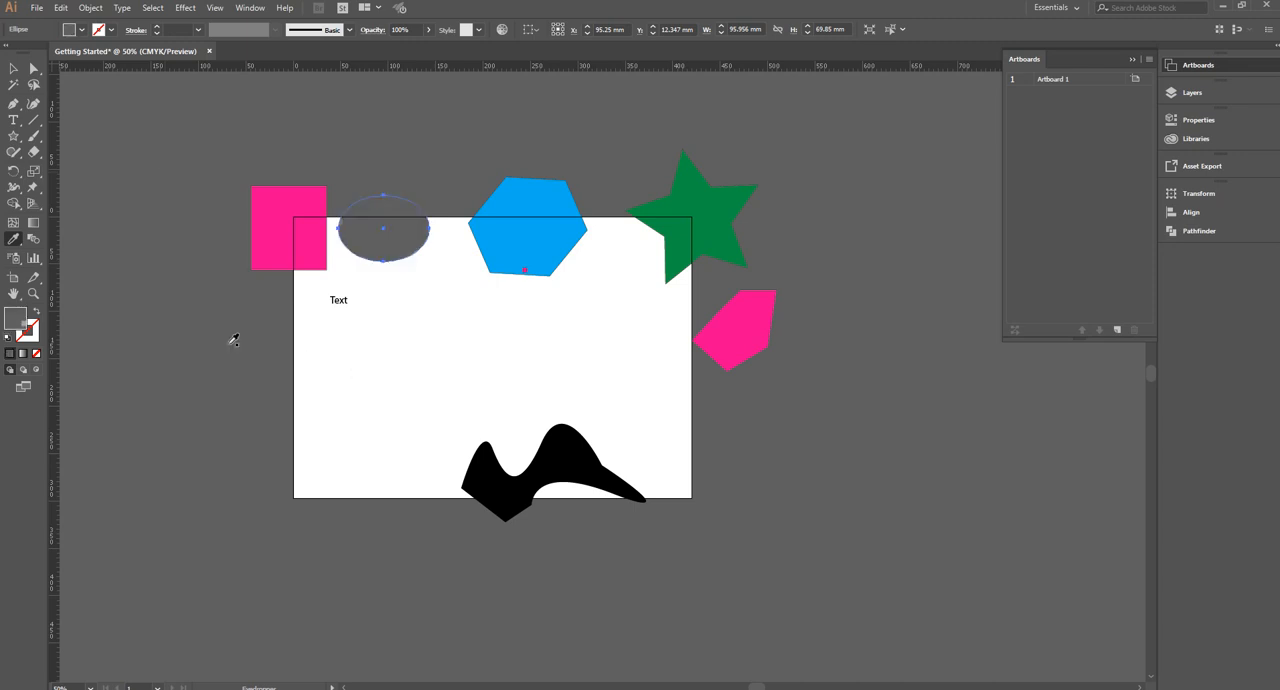
Recolor the ellipse black by sampling the wavy shape with the Eyedropper
left_click(327, 390)
left_click(517, 470)
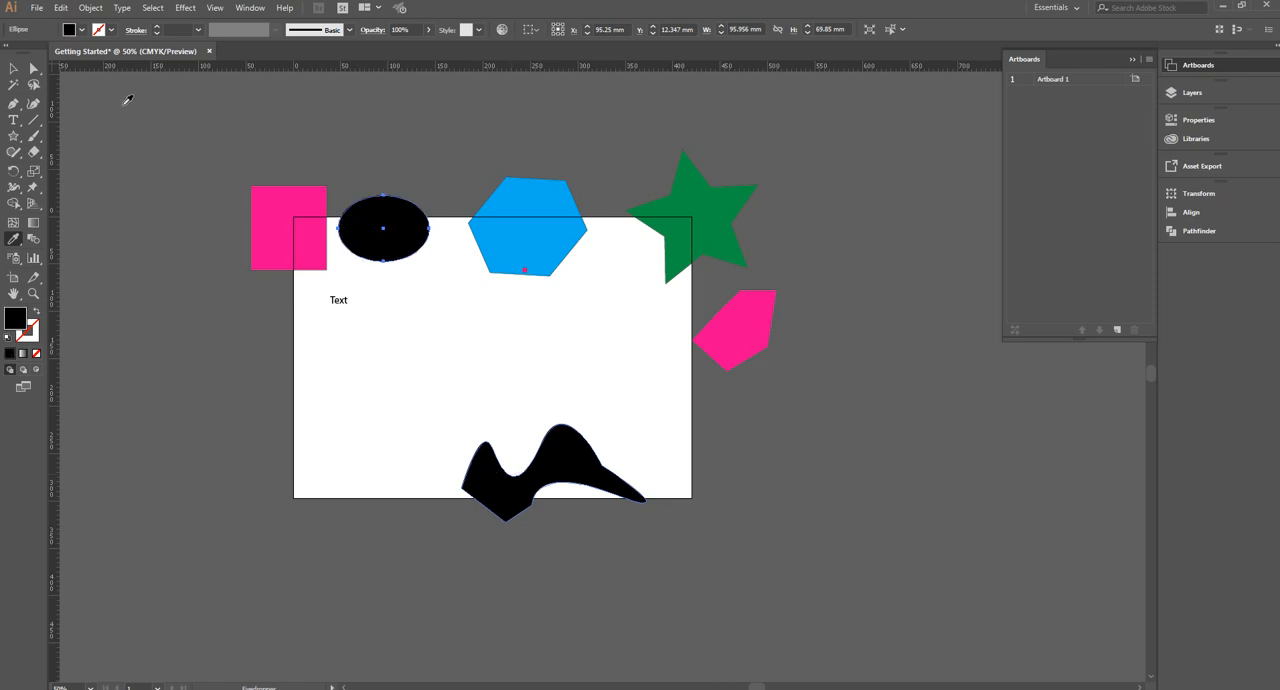
Move the black ellipse so it overlaps the pink square, and select both shapes
left_click(12, 70)
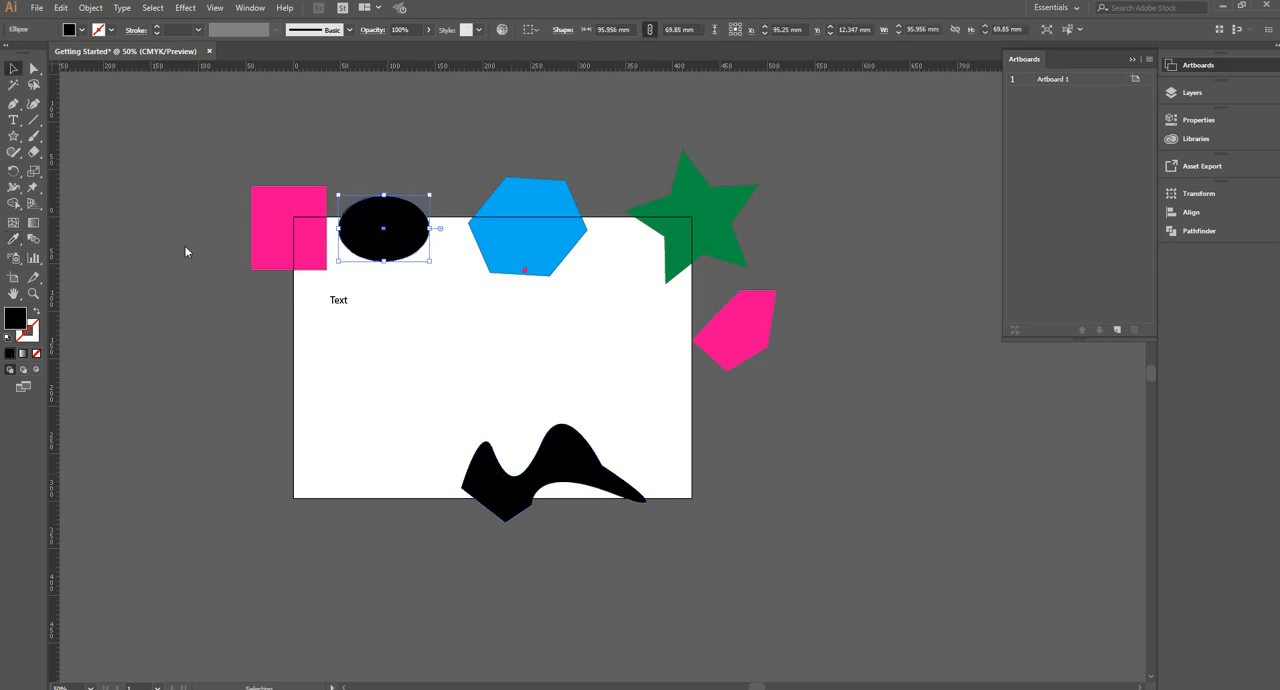
left_click(69, 290)
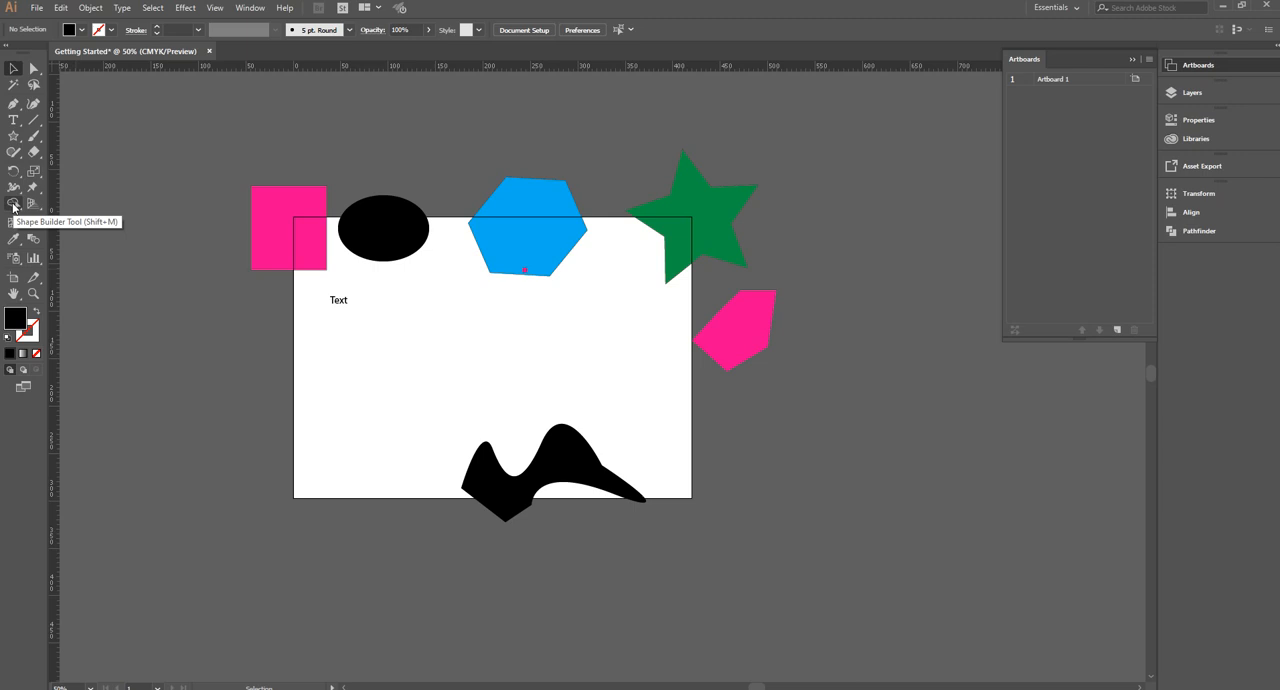
left_click_drag(362, 226, 391, 260)
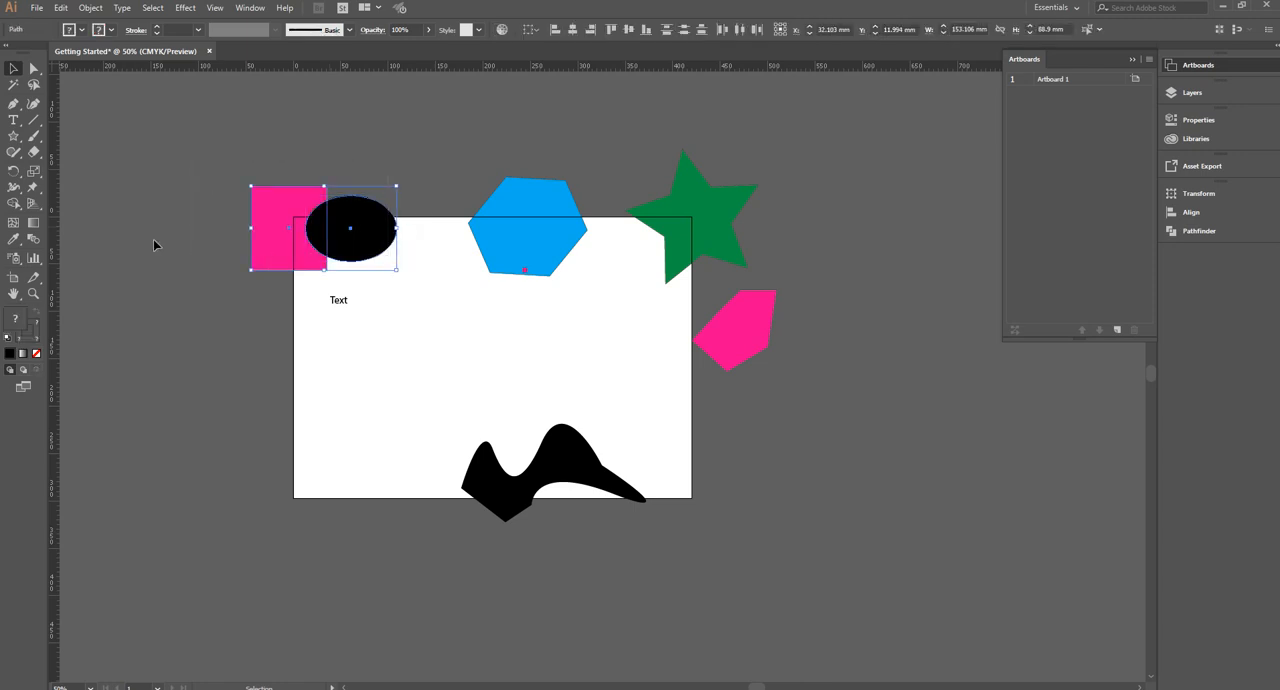
Try merging the overlapping square and ellipse into one shape with the Shape Builder tool, and undo the merge
left_click(13, 203)
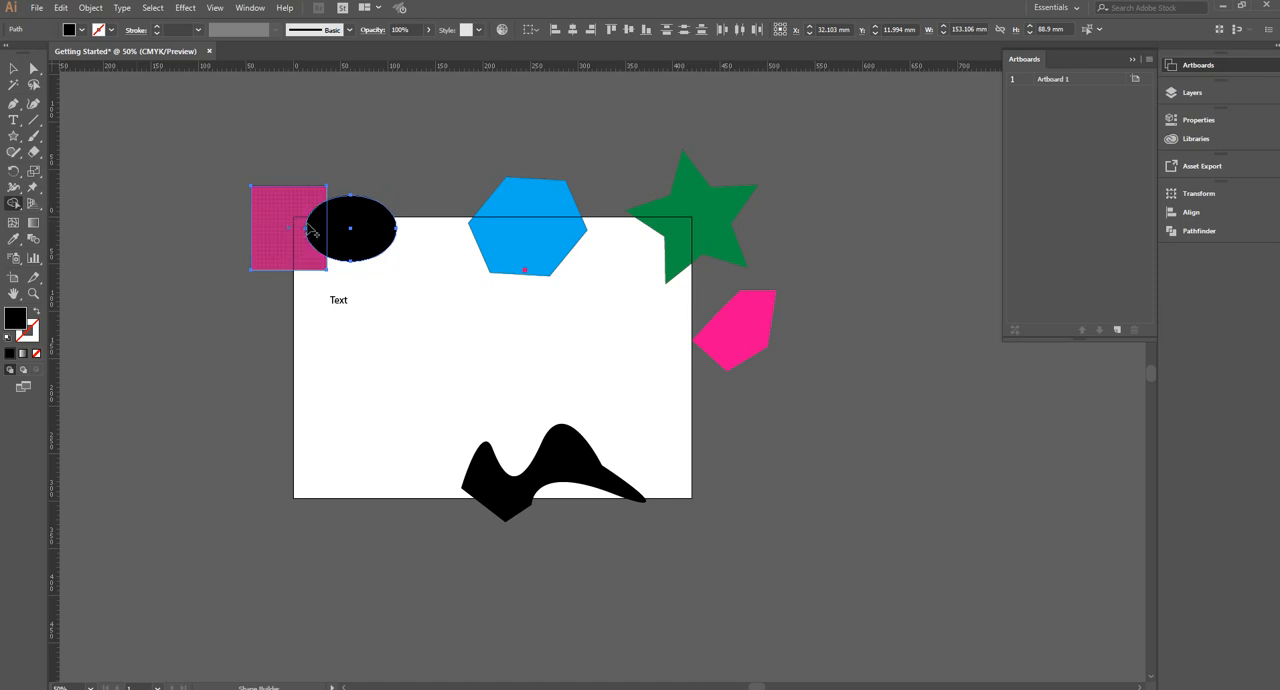
mouse_move(352, 236)
left_mouse_down()
mouse_move(323, 226)
mouse_move(268, 259)
left_mouse_up()
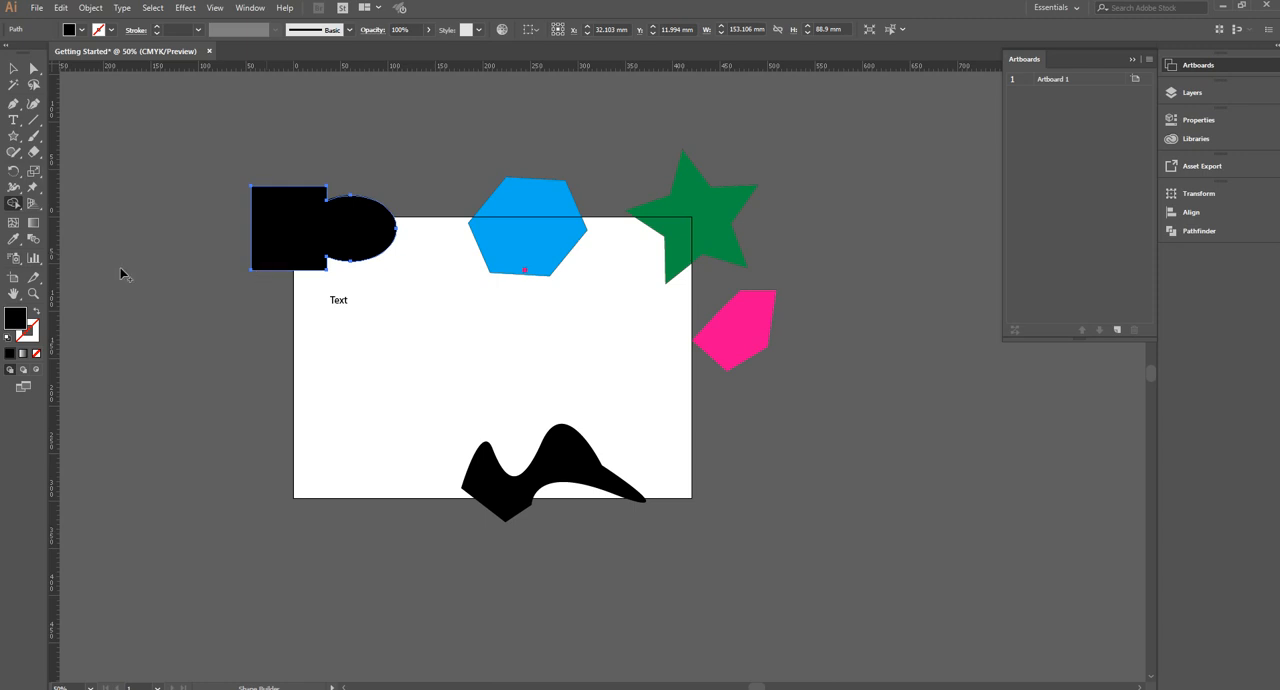
key("ctrl+z")
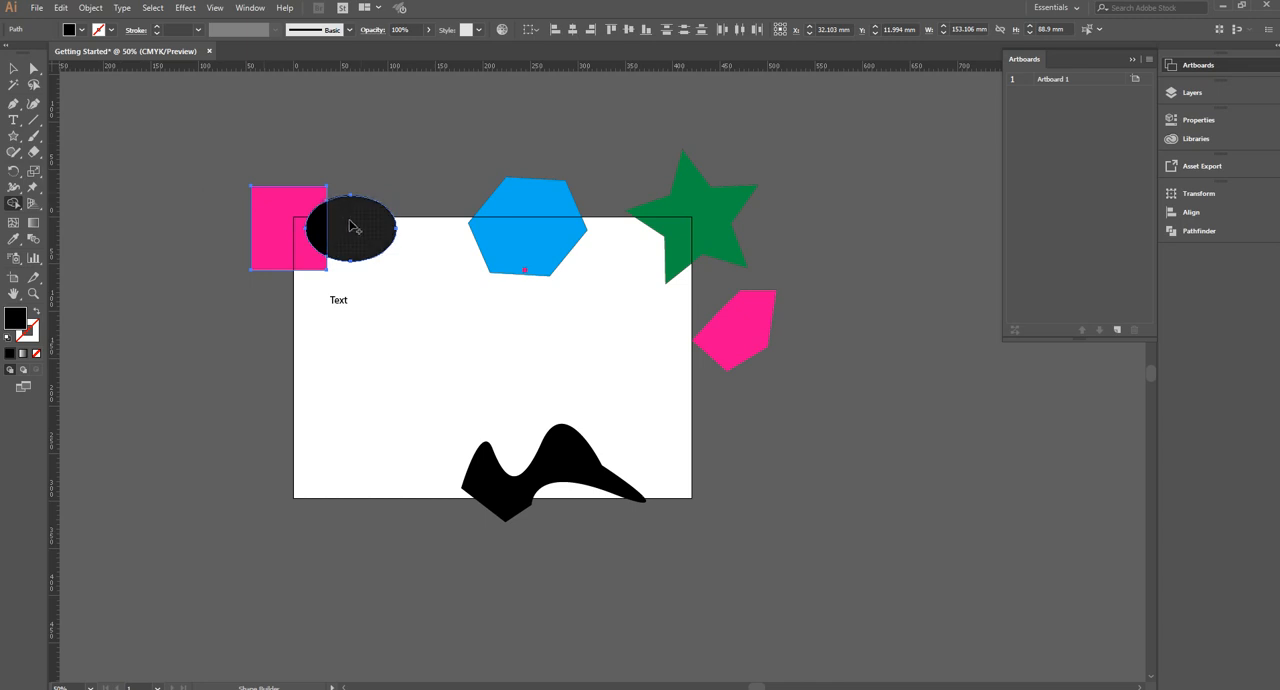
Delete the selected square and ellipse, and undo the deletion
key("Delete")
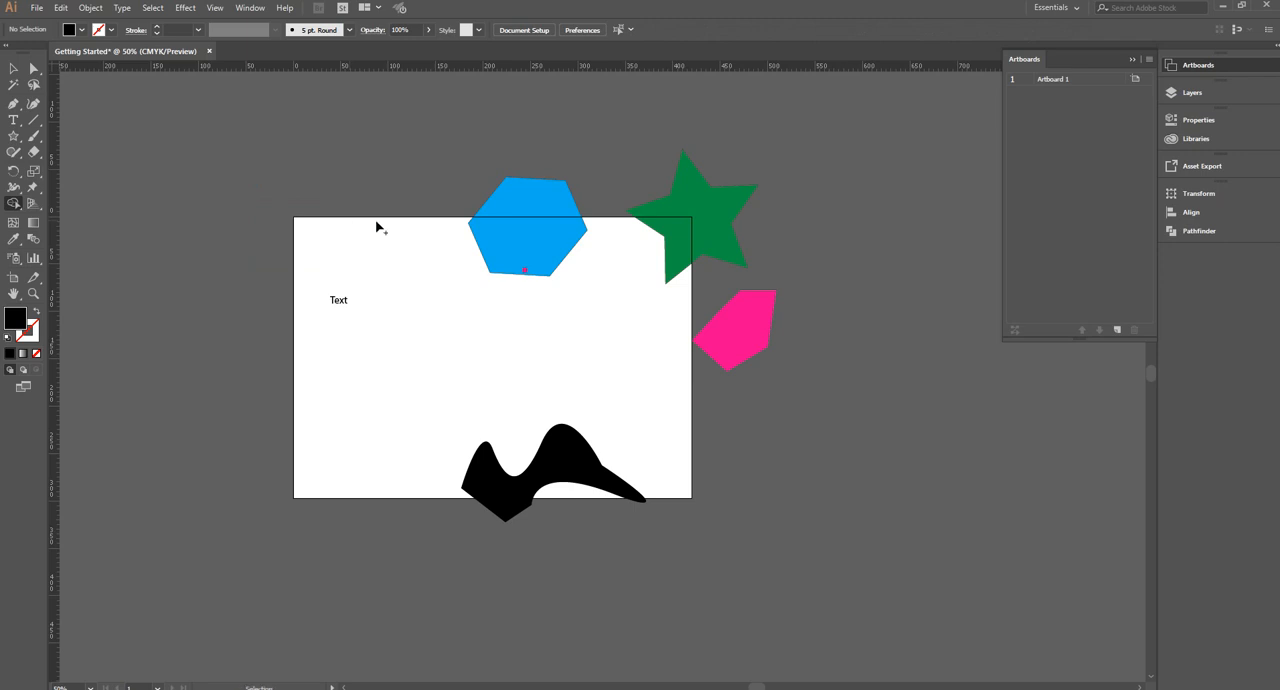
key("ctrl+z")
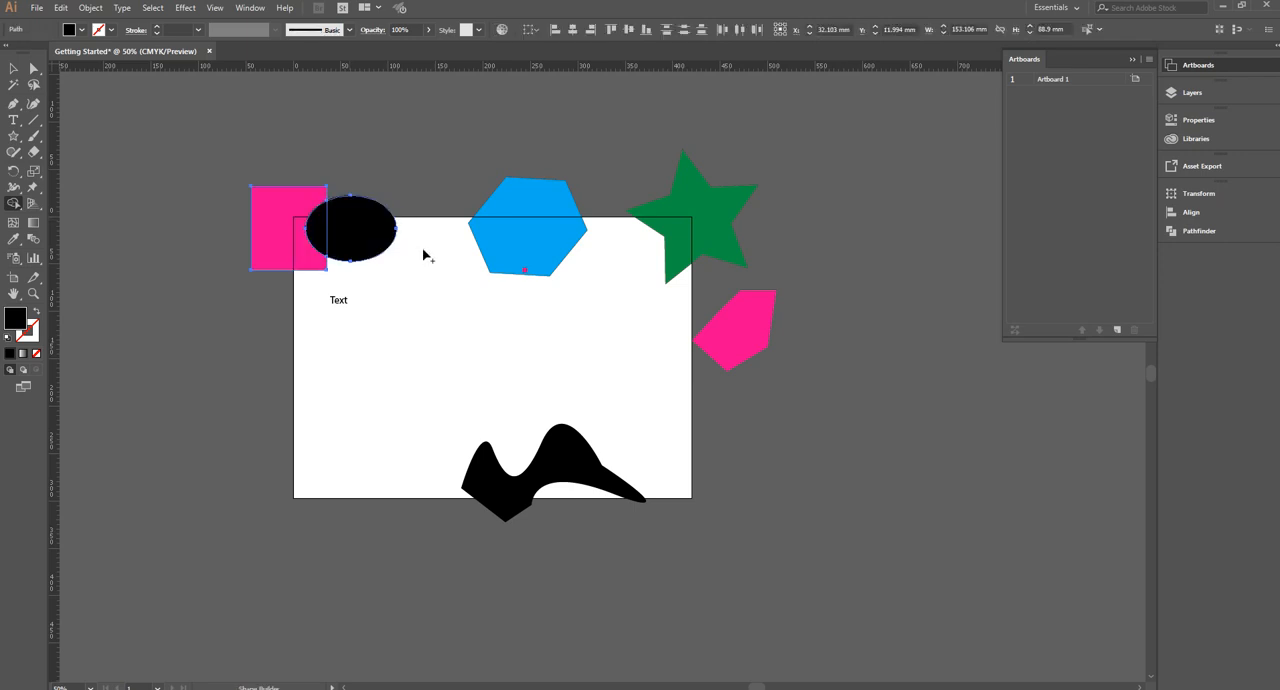
Cut the black ellipse's overlap out of the pink square with the Shape Builder tool, and move the square away from the ellipse
left_click_drag(363, 180, 363, 298)
left_click(13, 68)
left_click(352, 225, "shift")
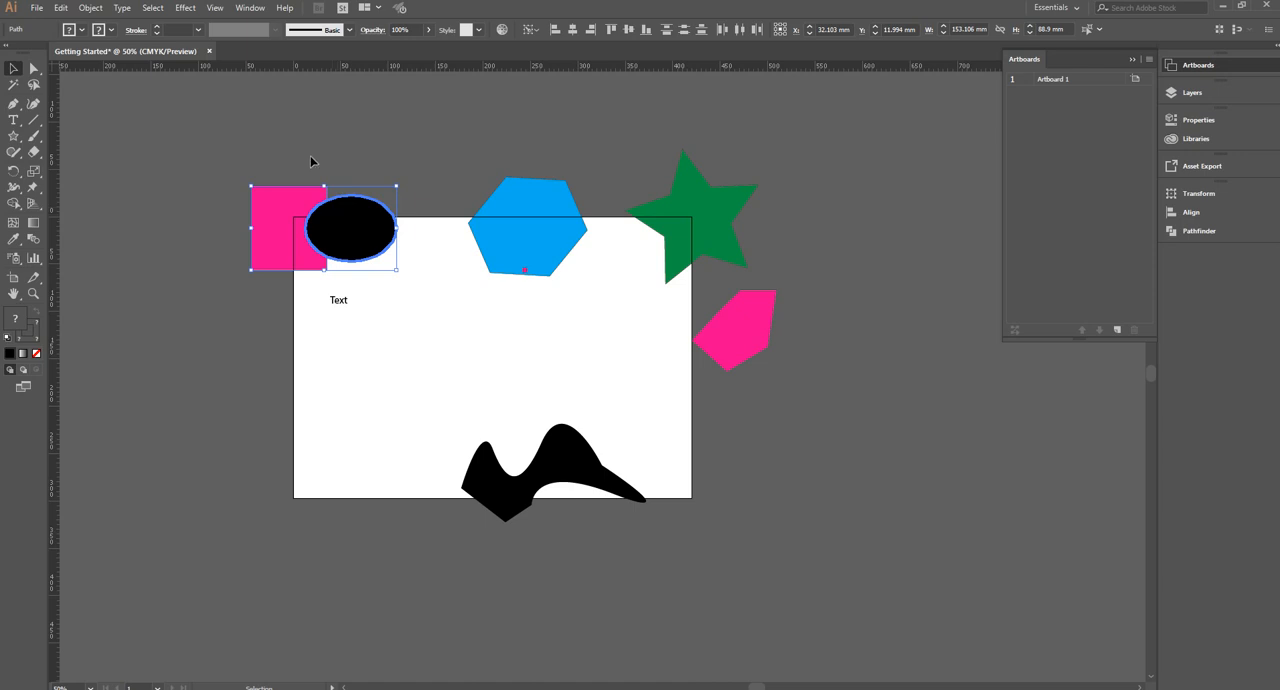
left_click(267, 170)
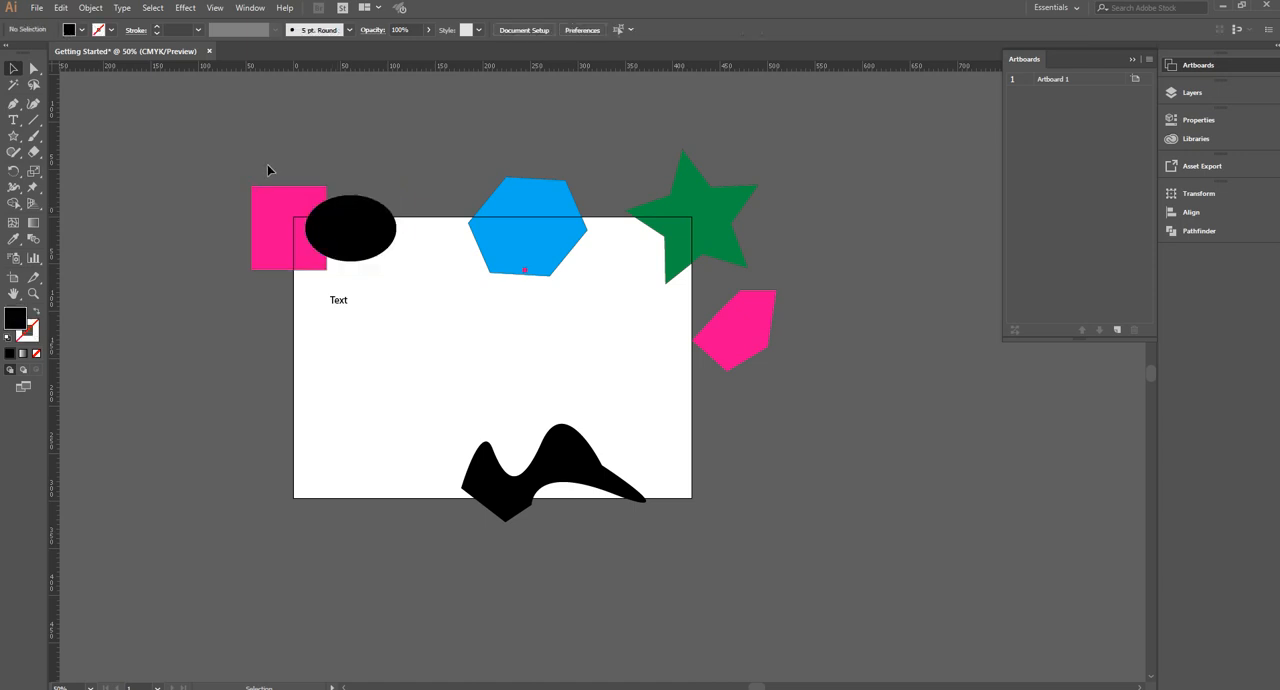
left_click(305, 210)
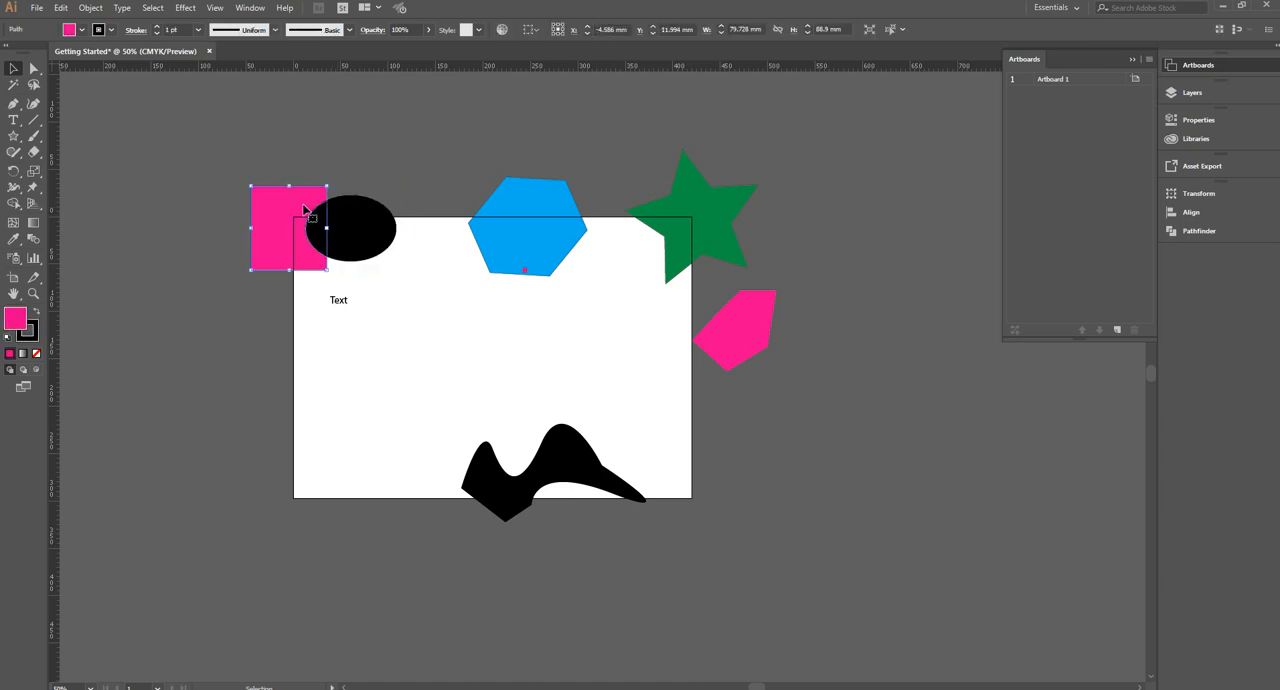
left_click_drag(305, 210, 243, 208)
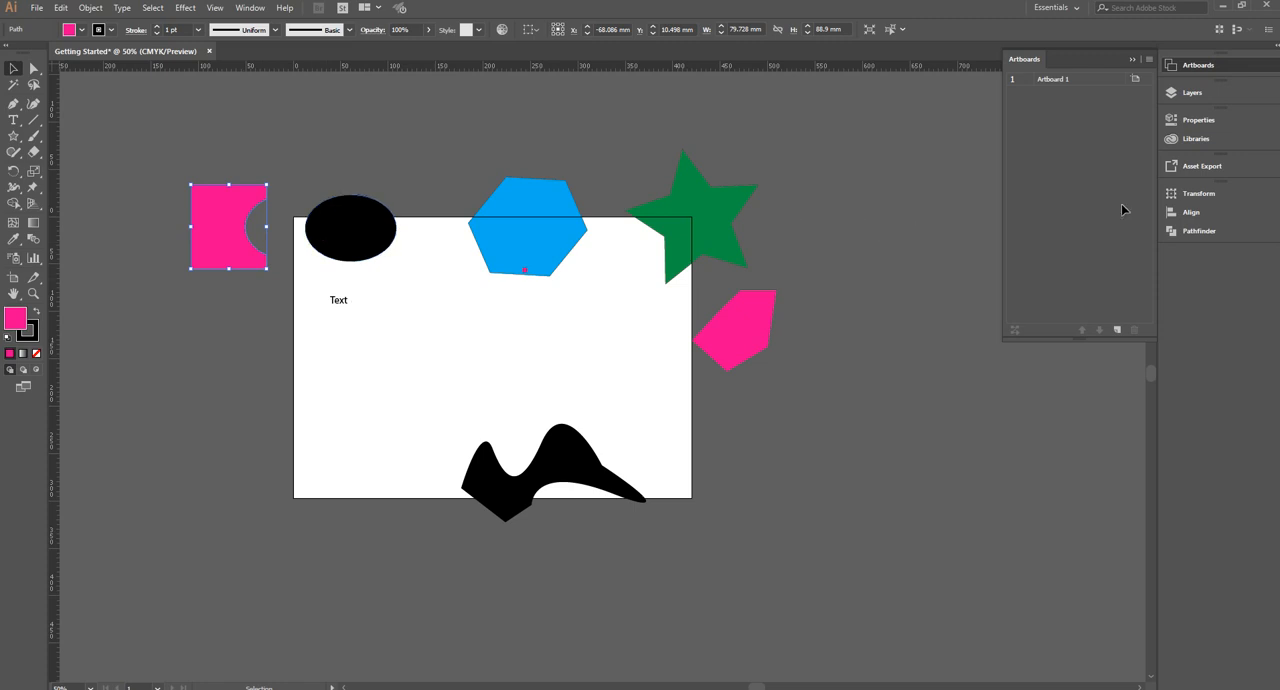
Draw a pink star about 74 mm wide, place it over the right side of the black ellipse, and select both shapes for Pathfinder
left_click(1199, 231)
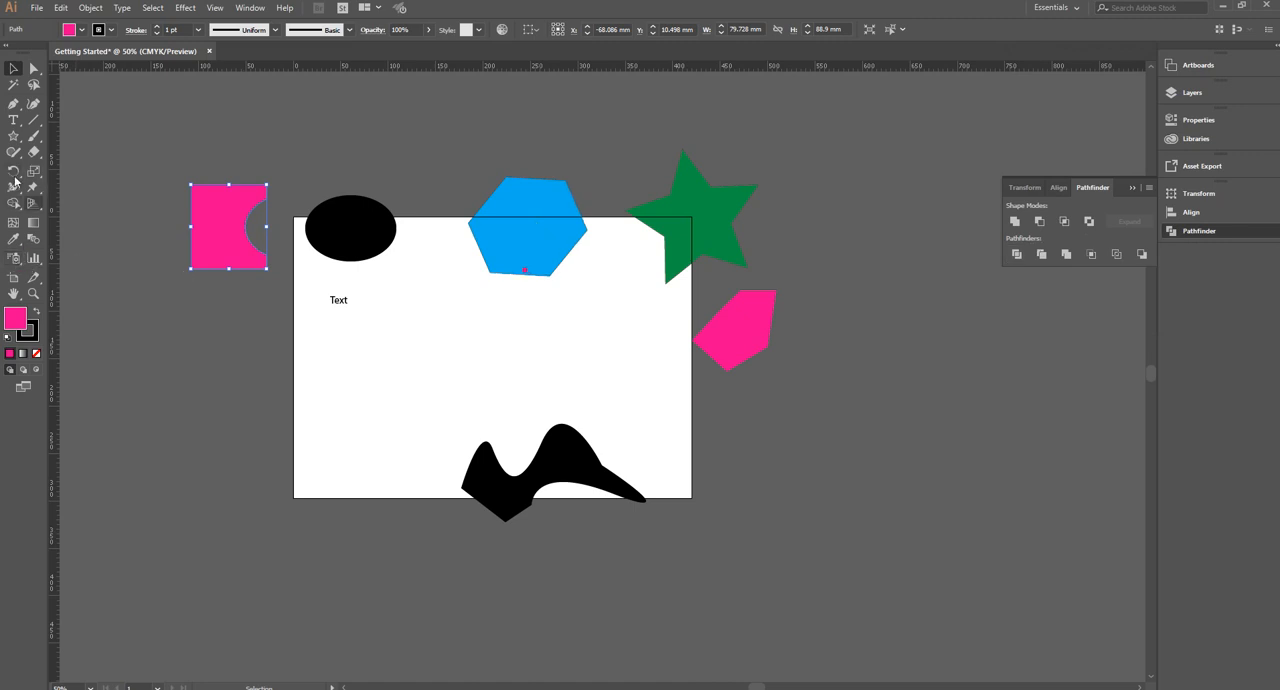
left_click(13, 135)
mouse_move(359, 192)
left_mouse_down()
mouse_move(362, 229)
mouse_move(358, 207)
left_mouse_up()
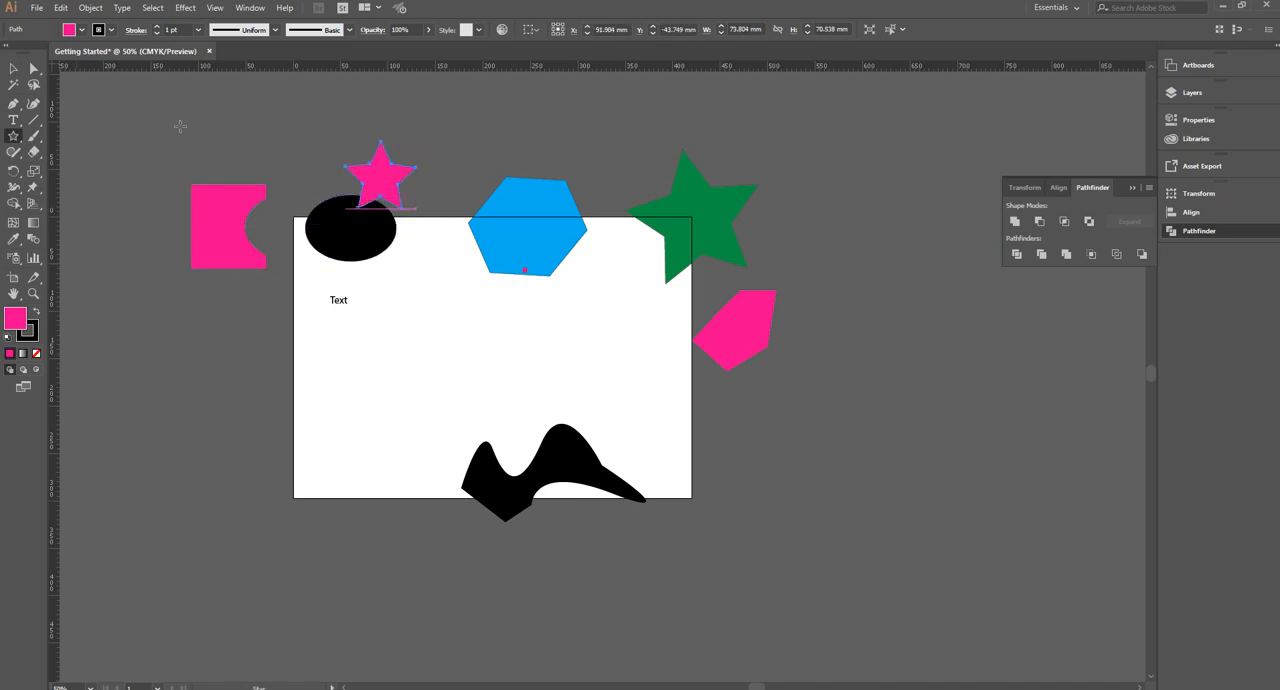
left_click(13, 68)
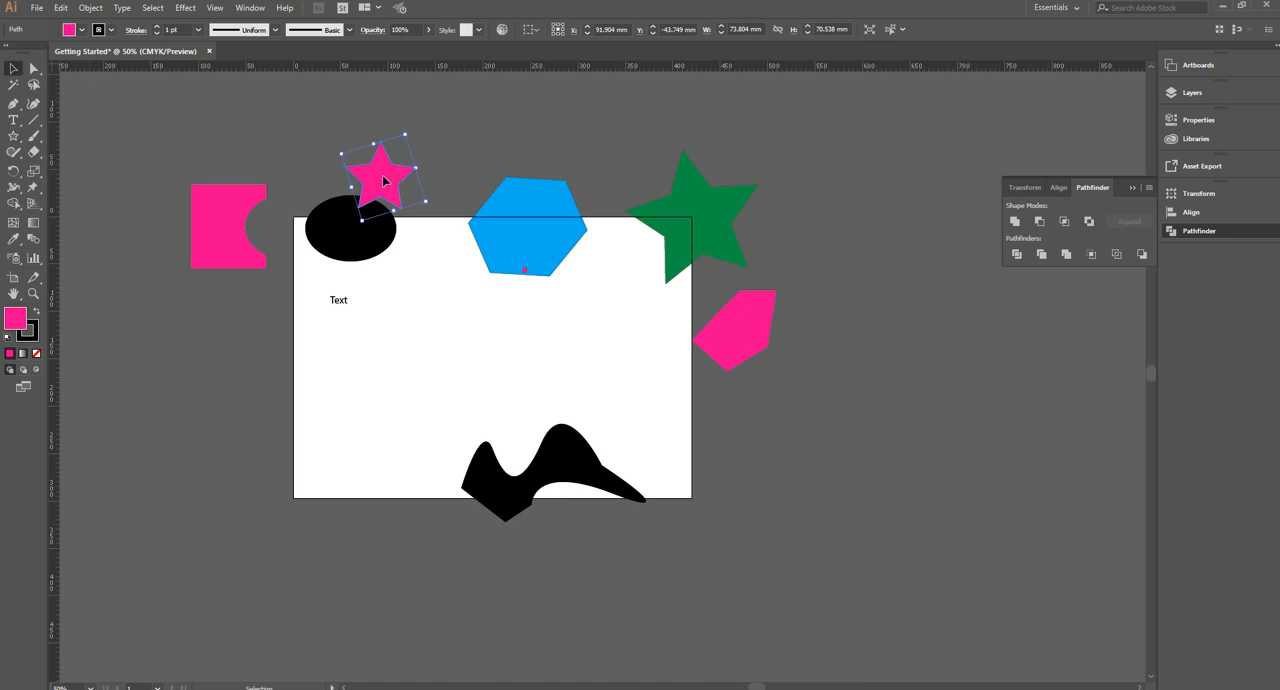
left_click_drag(381, 193, 382, 229)
left_click_drag(335, 180, 395, 270)
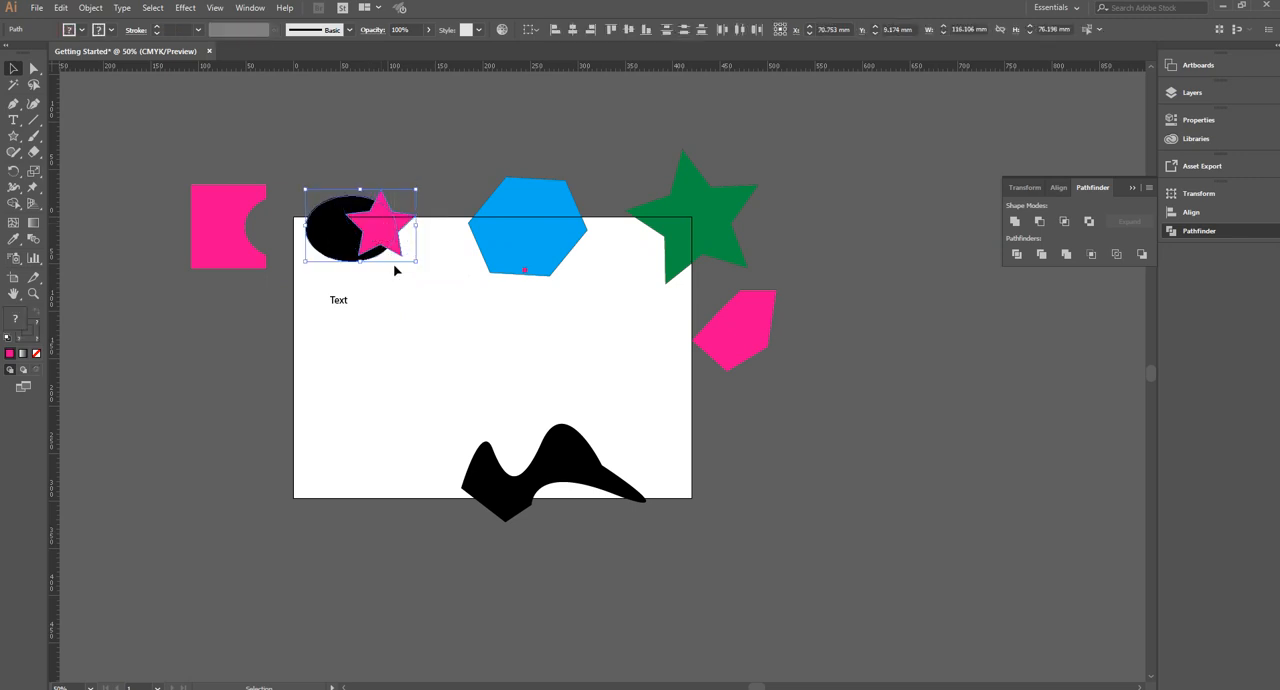
Try Pathfinder's Minus Front and Unite in turn on the ellipse and star, undoing each
left_click(1040, 224)
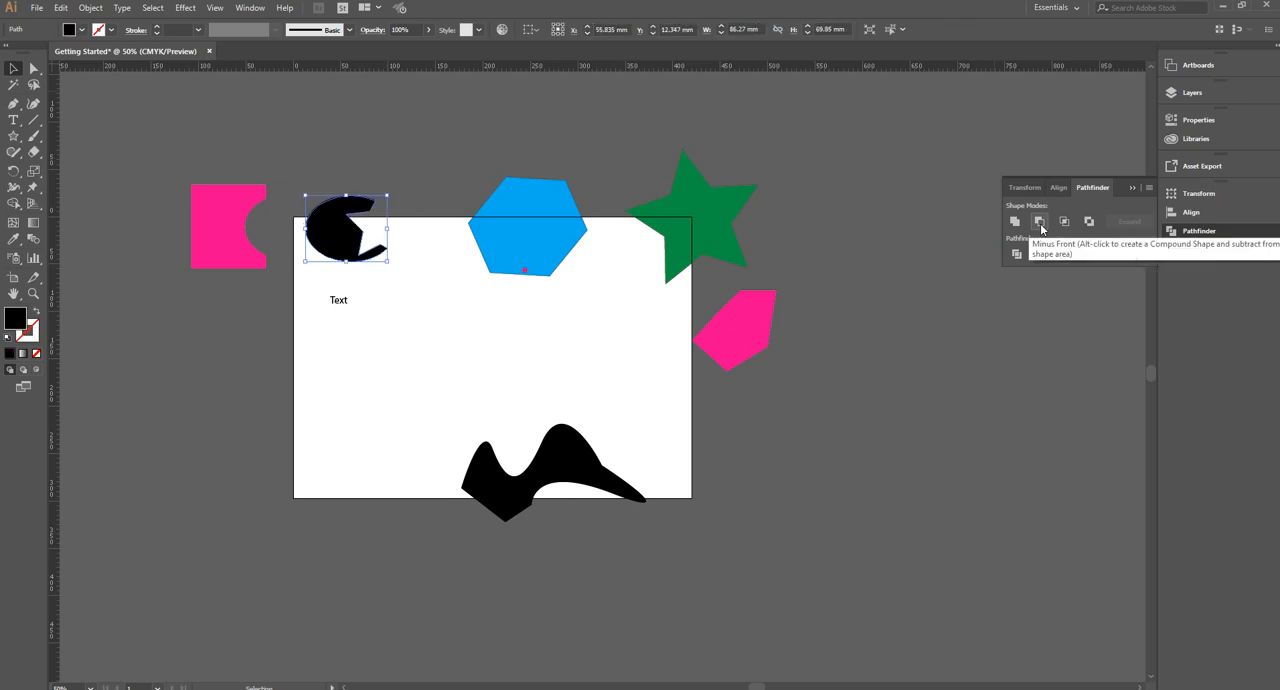
key("ctrl+z")
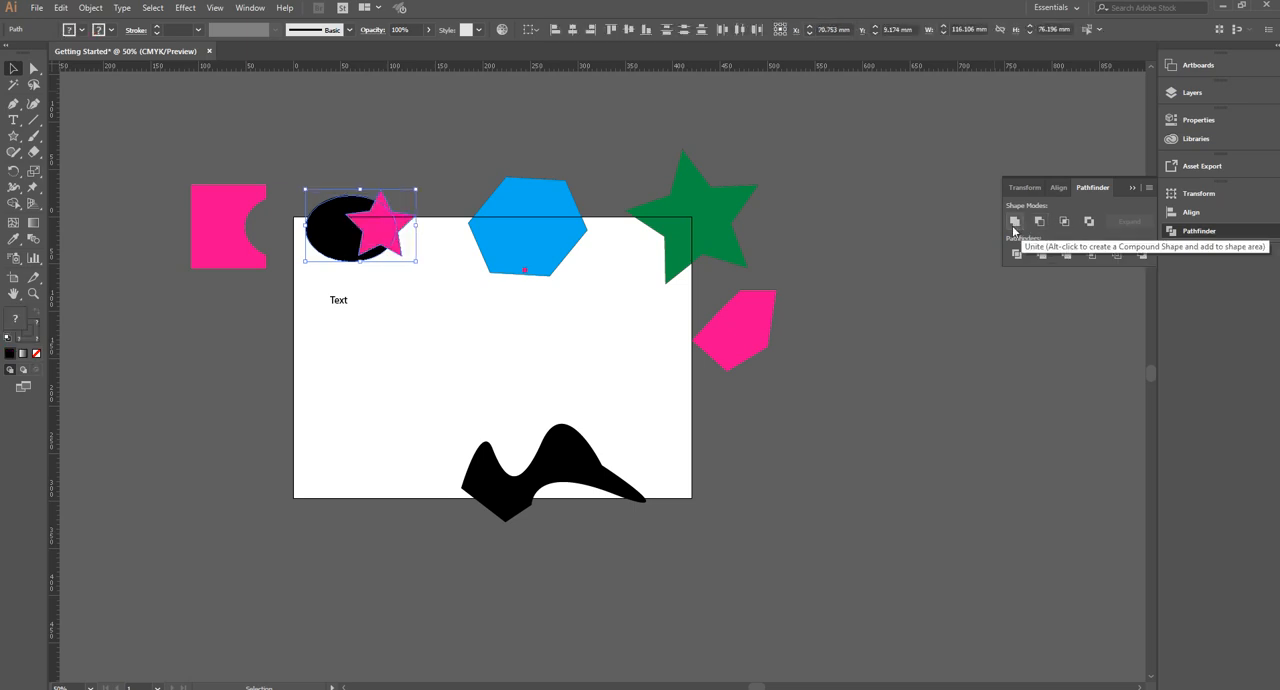
left_click(1014, 222)
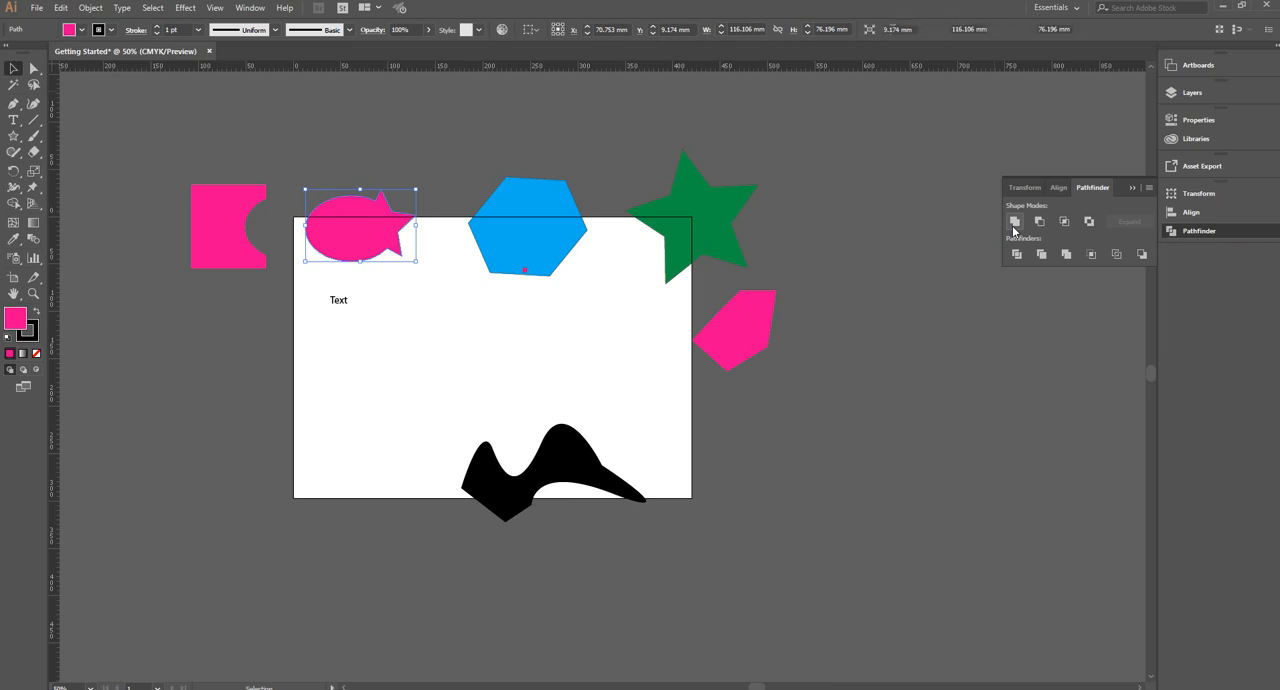
key("ctrl+z")
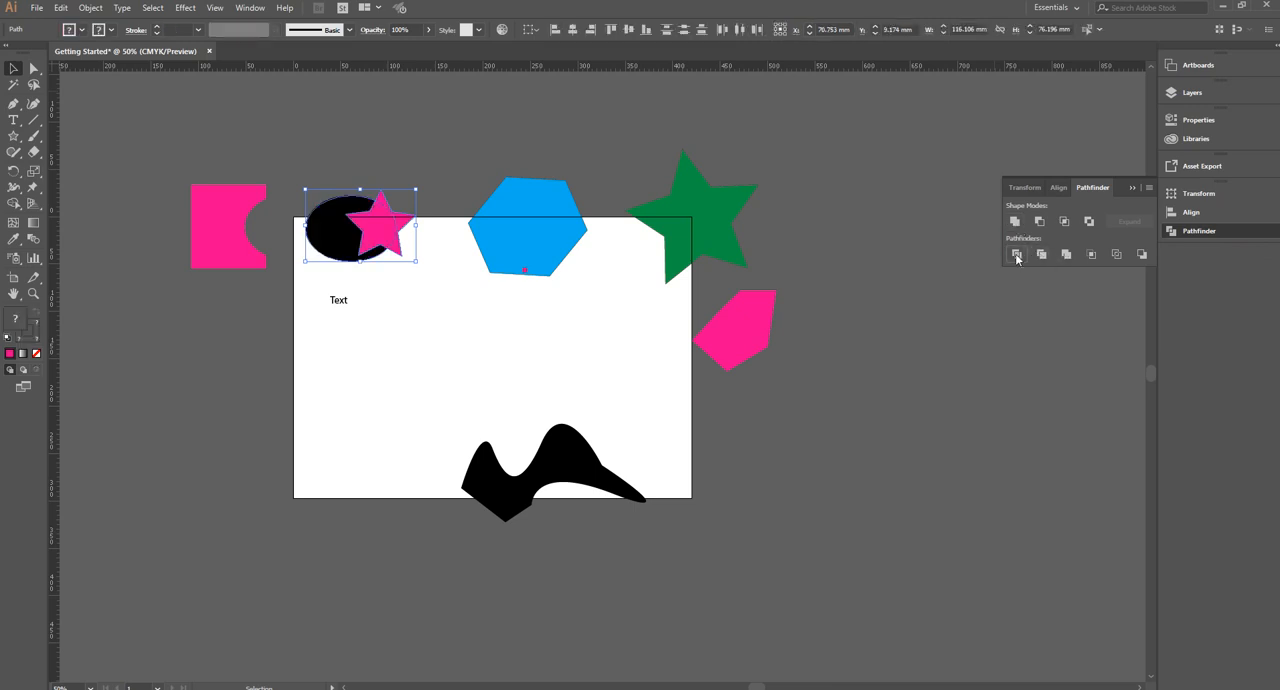
Divide the overlapping ellipse and star with Pathfinder, ungroup the result, and move the cut pieces apart
left_click(1018, 255)
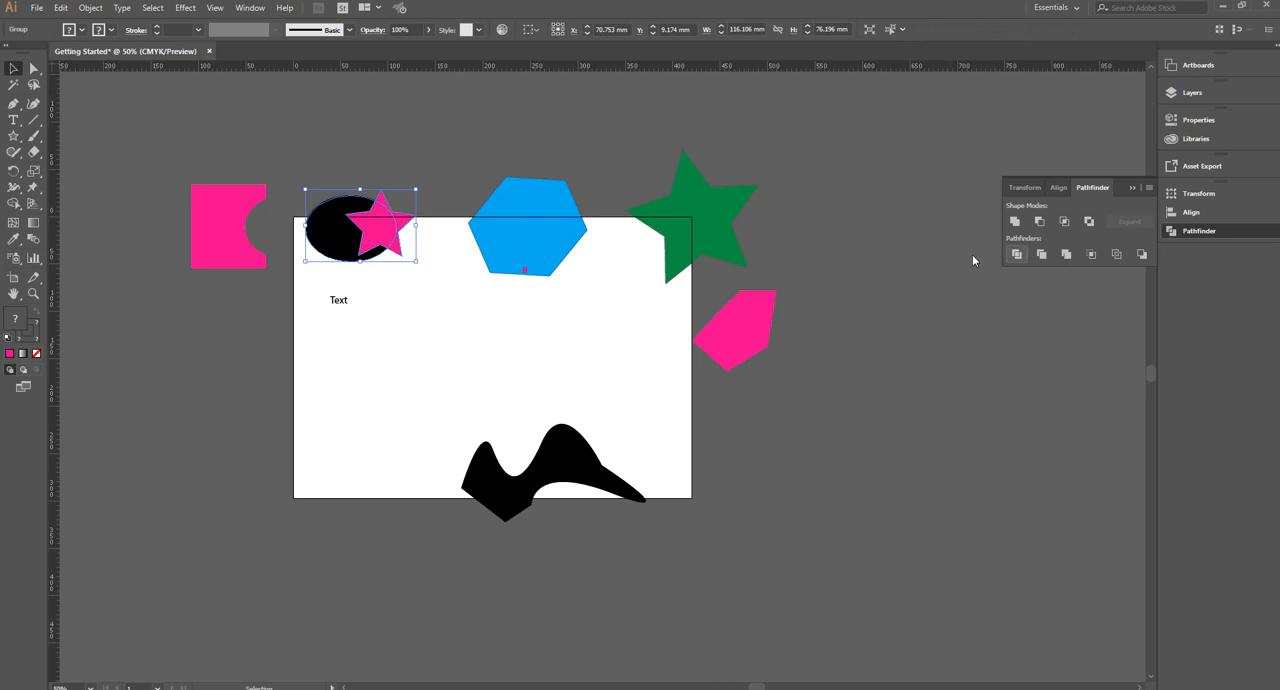
left_click(411, 143)
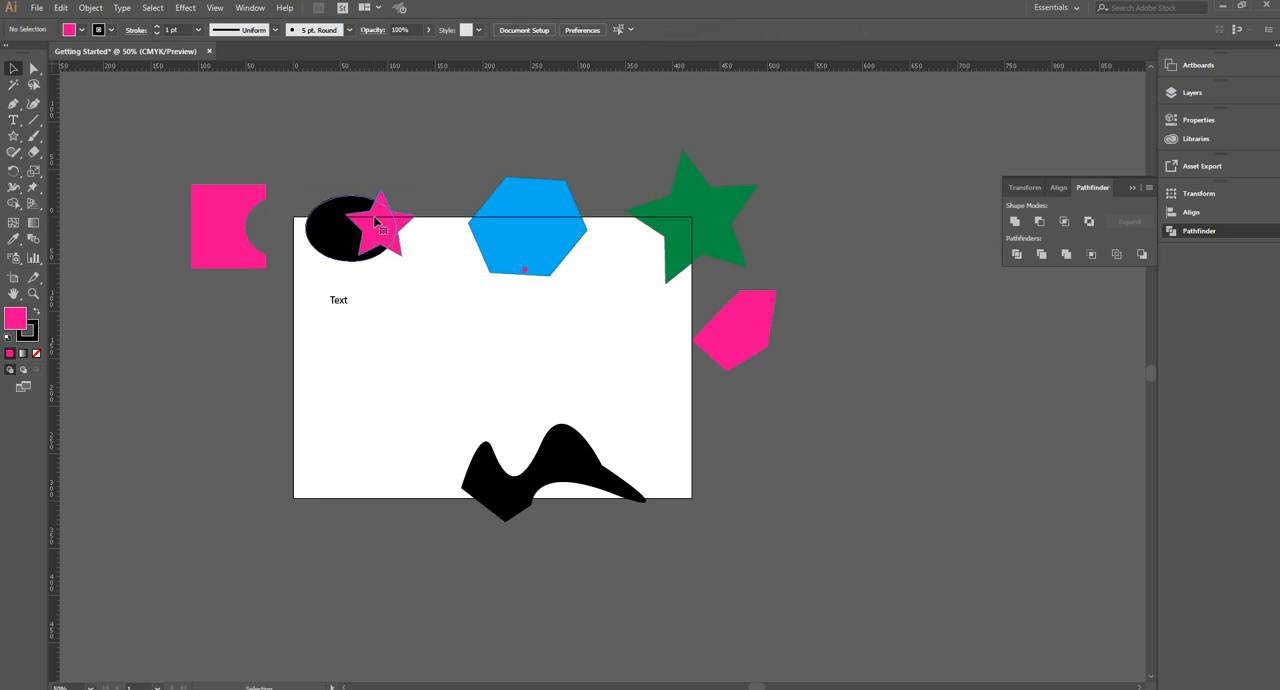
right_click(376, 221)
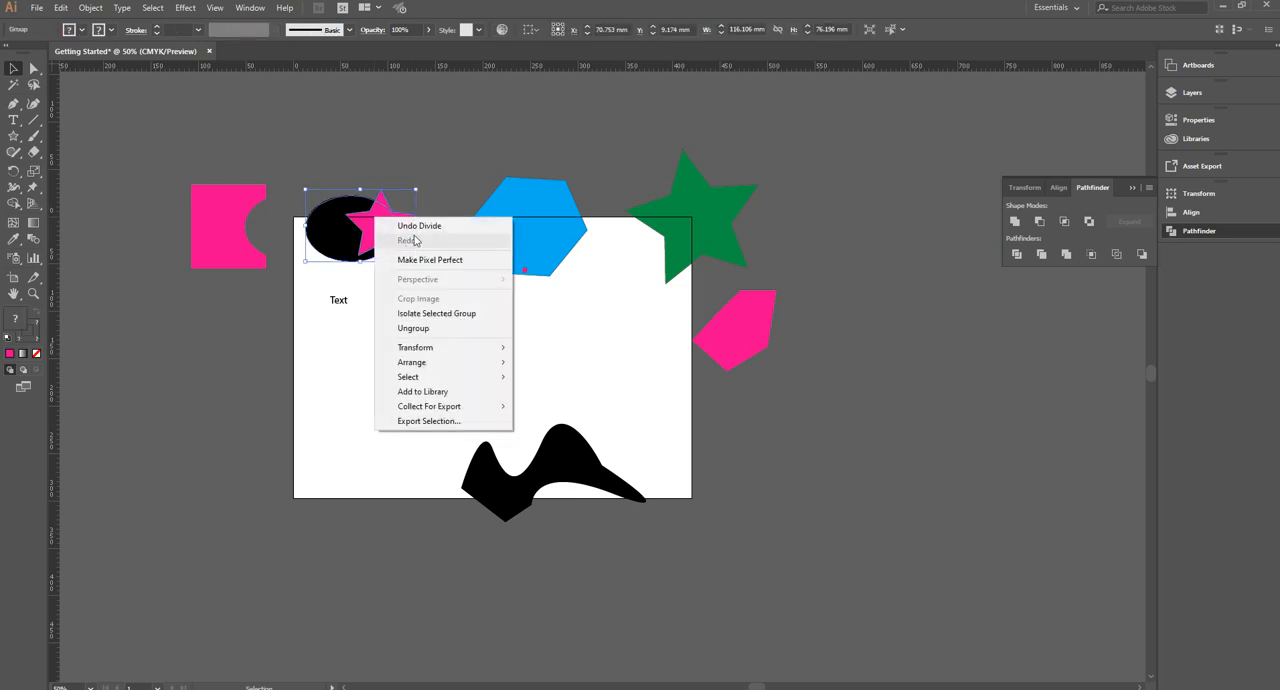
left_click(442, 329)
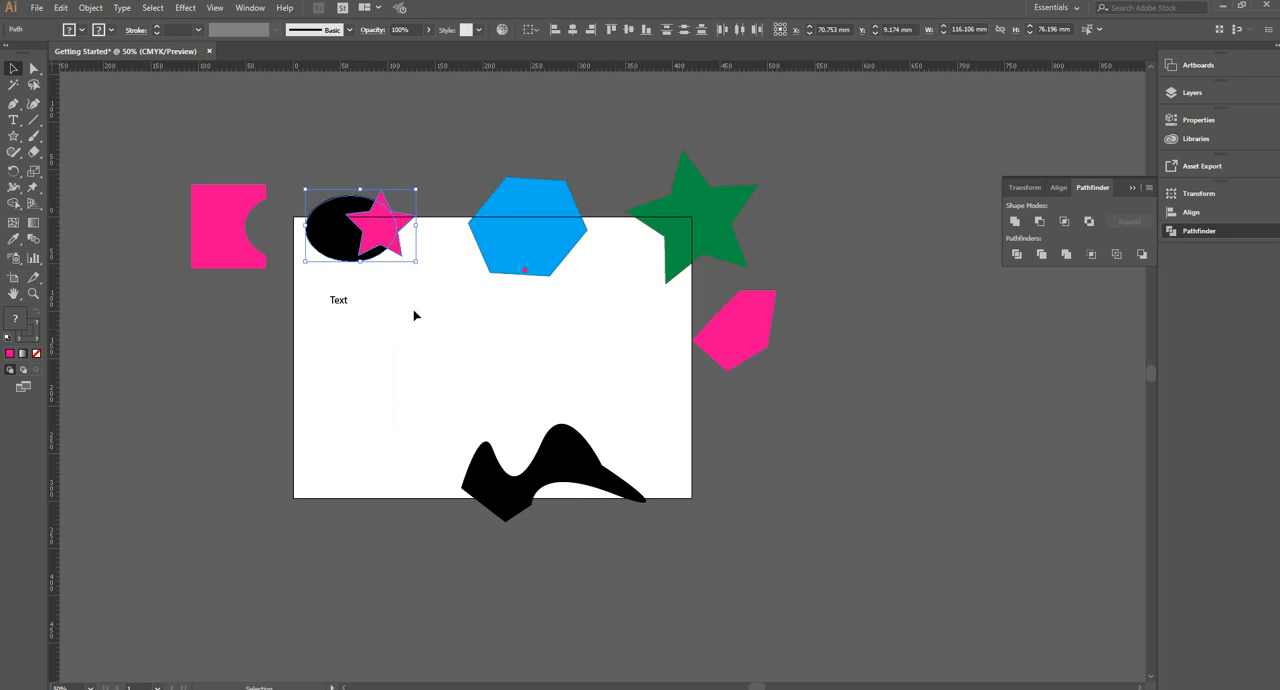
left_click(414, 315)
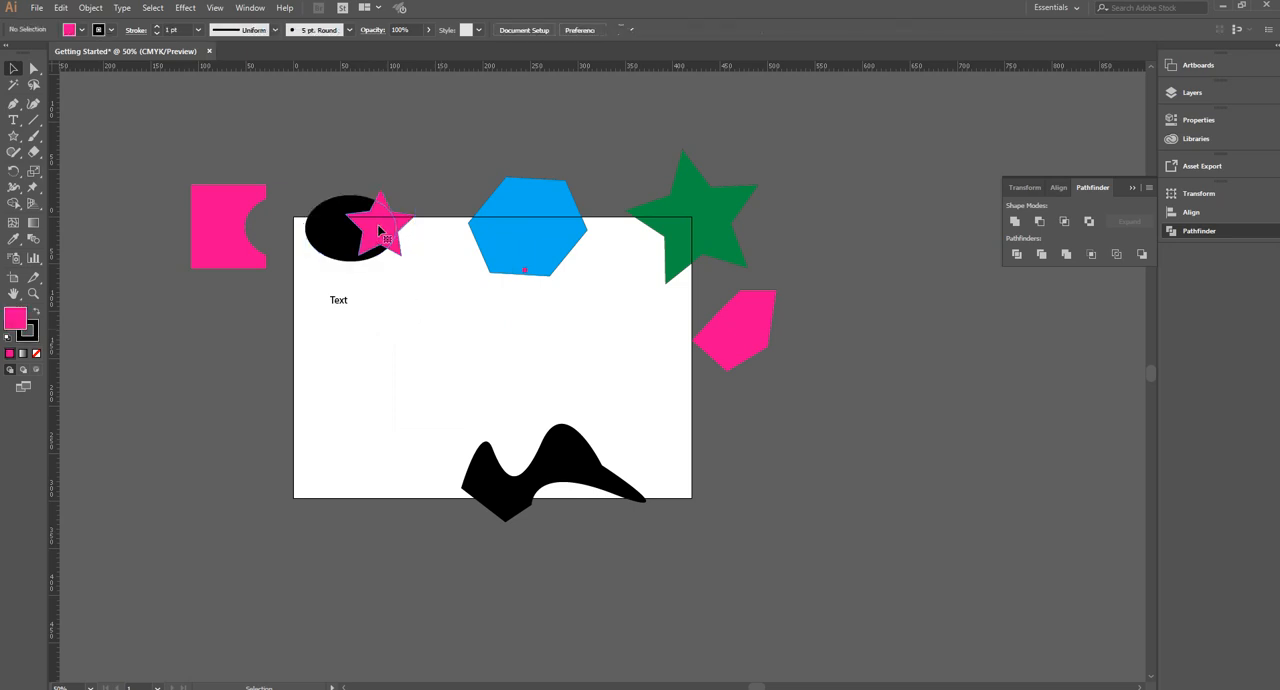
left_click_drag(378, 228, 406, 357)
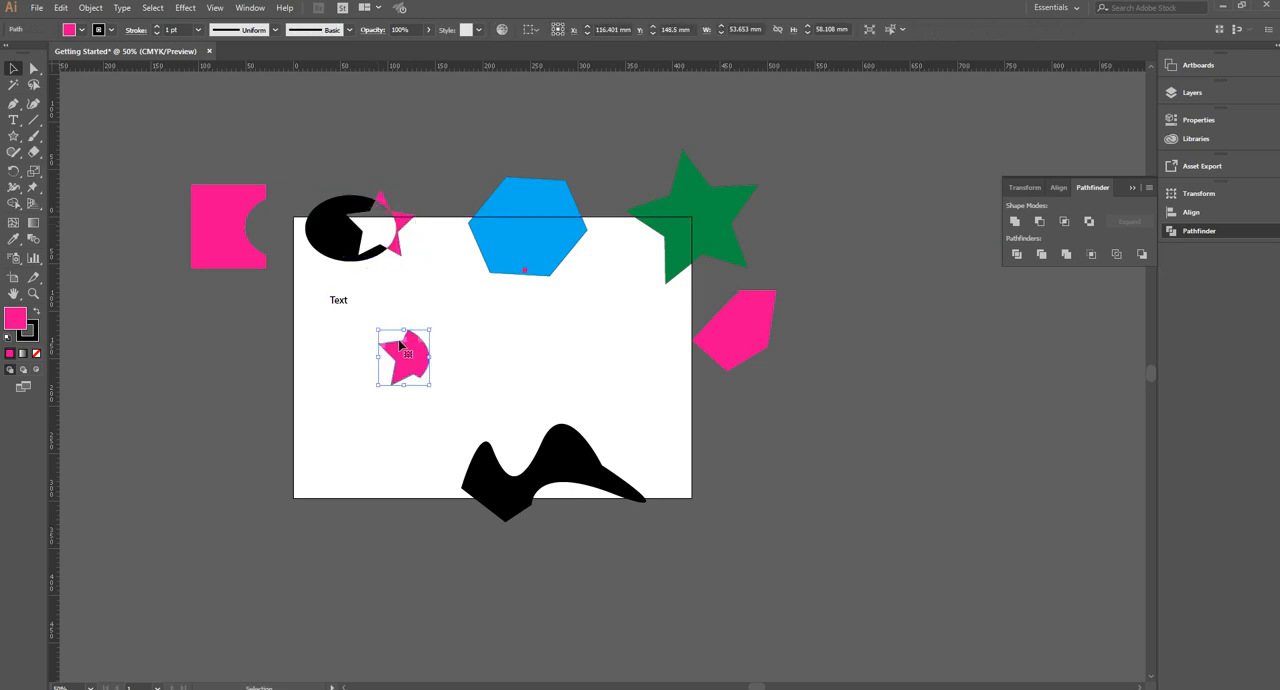
left_click_drag(400, 228, 325, 237)
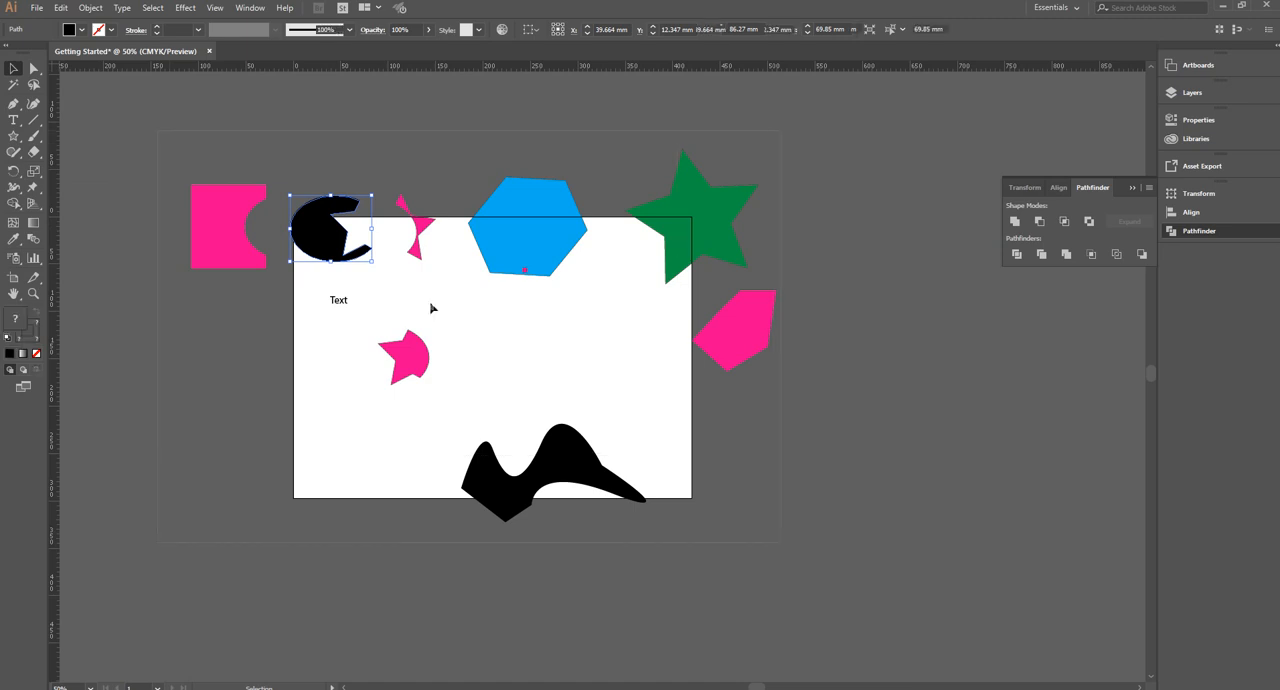
Delete all the artwork, and draw an ellipse about 444.5 mm wide and 116.4 mm high across the artboard's lower edge
key("ctrl+a")
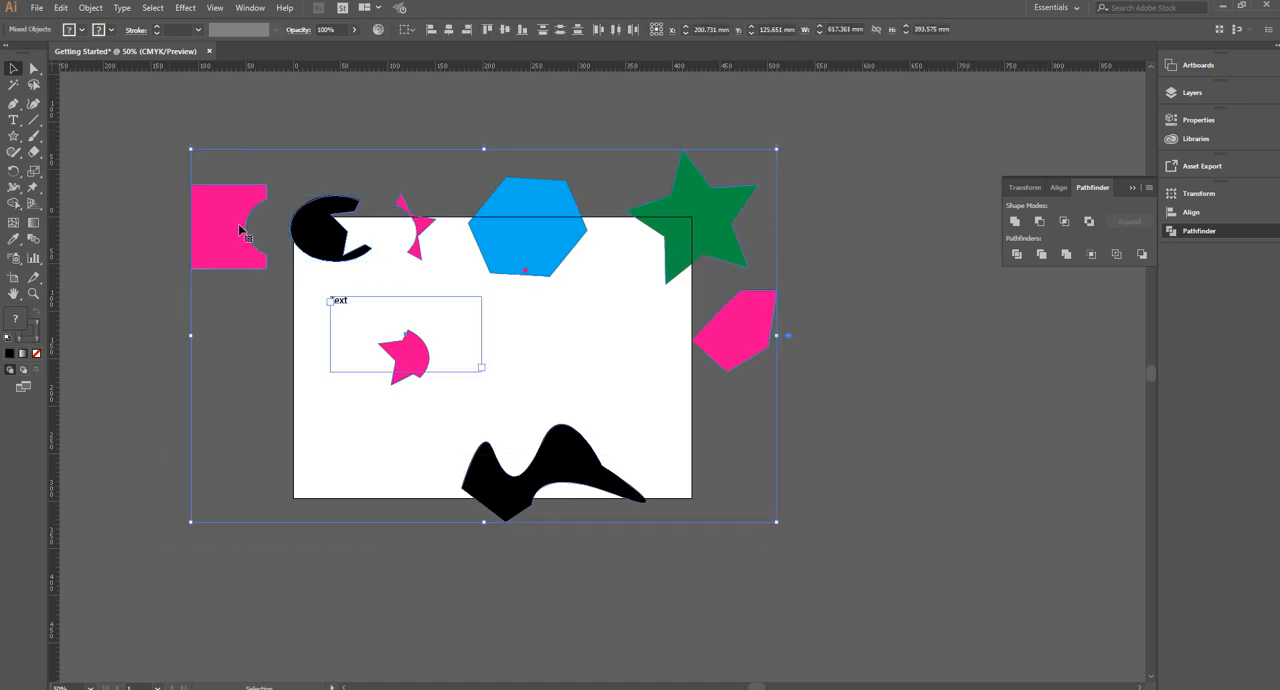
key("Delete")
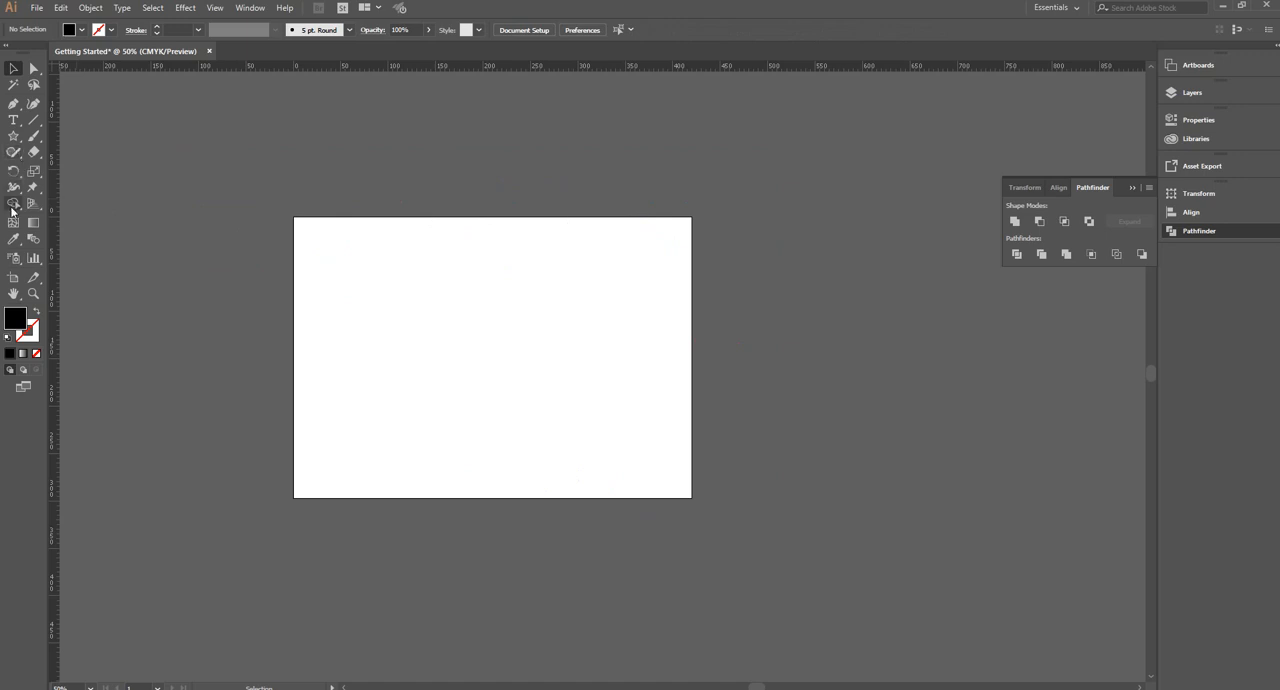
left_click(13, 141)
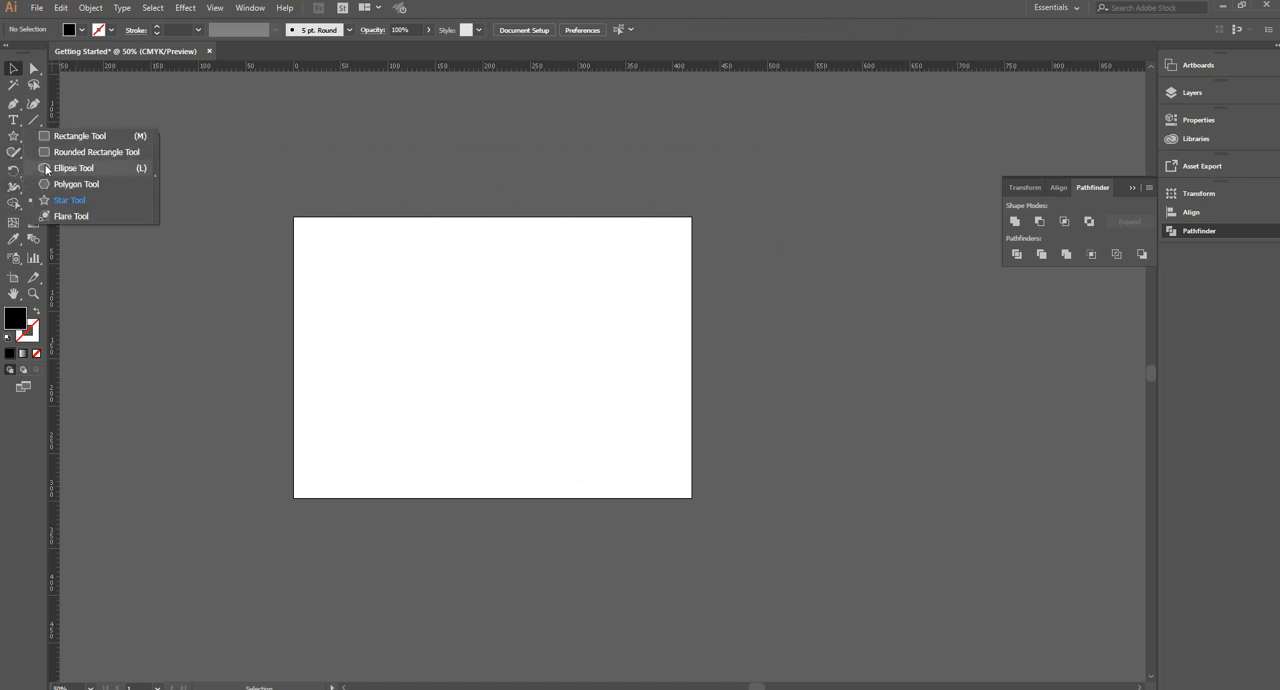
left_click(60, 166)
left_click_drag(237, 442, 650, 545)
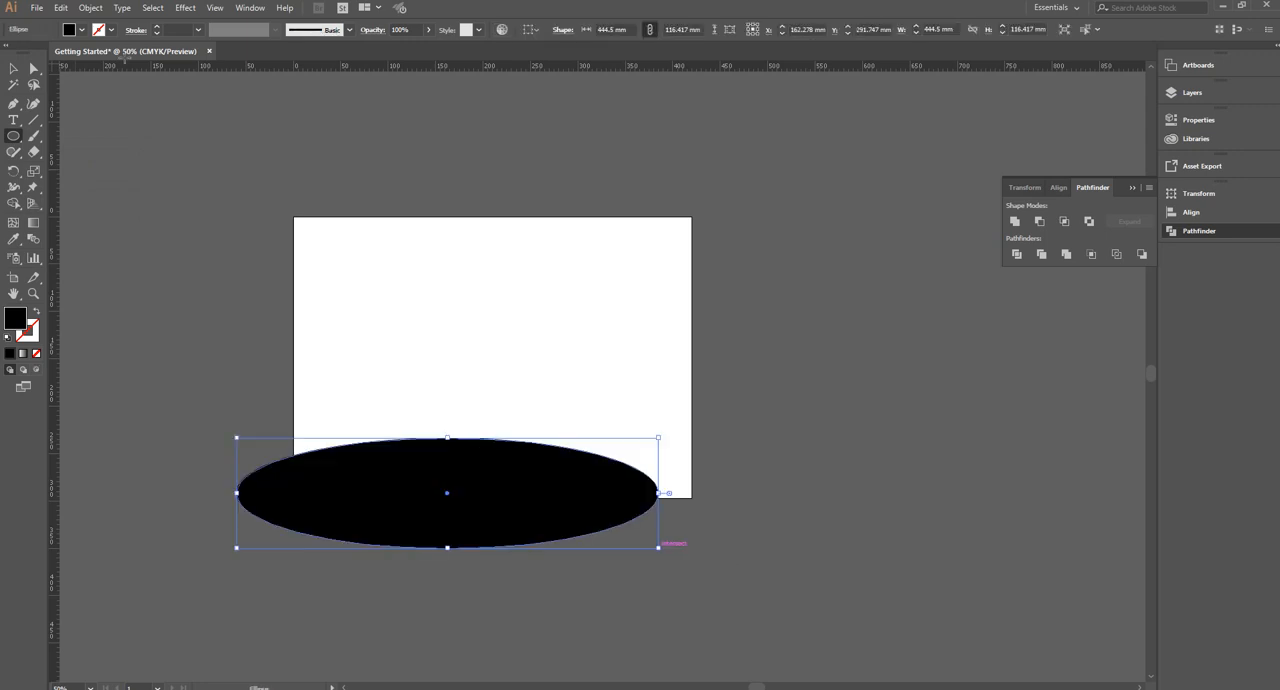
Fill the large ellipse with a light green swatch
left_click(81, 29)
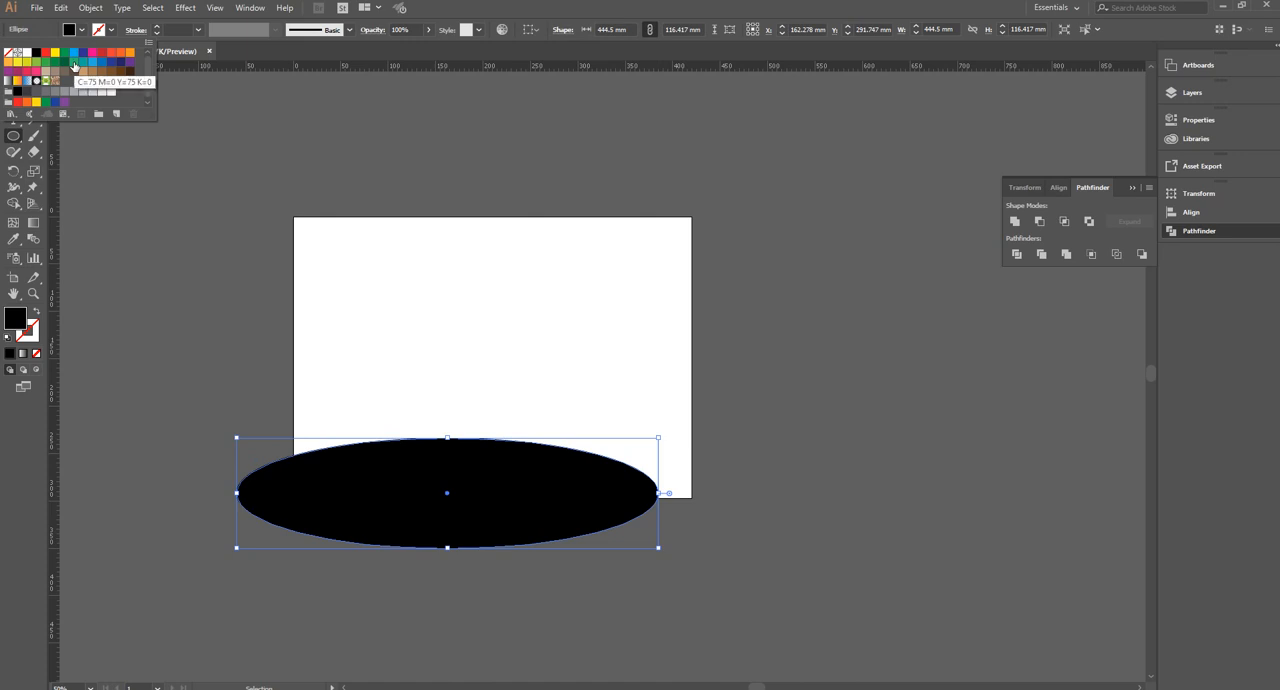
left_click(45, 72)
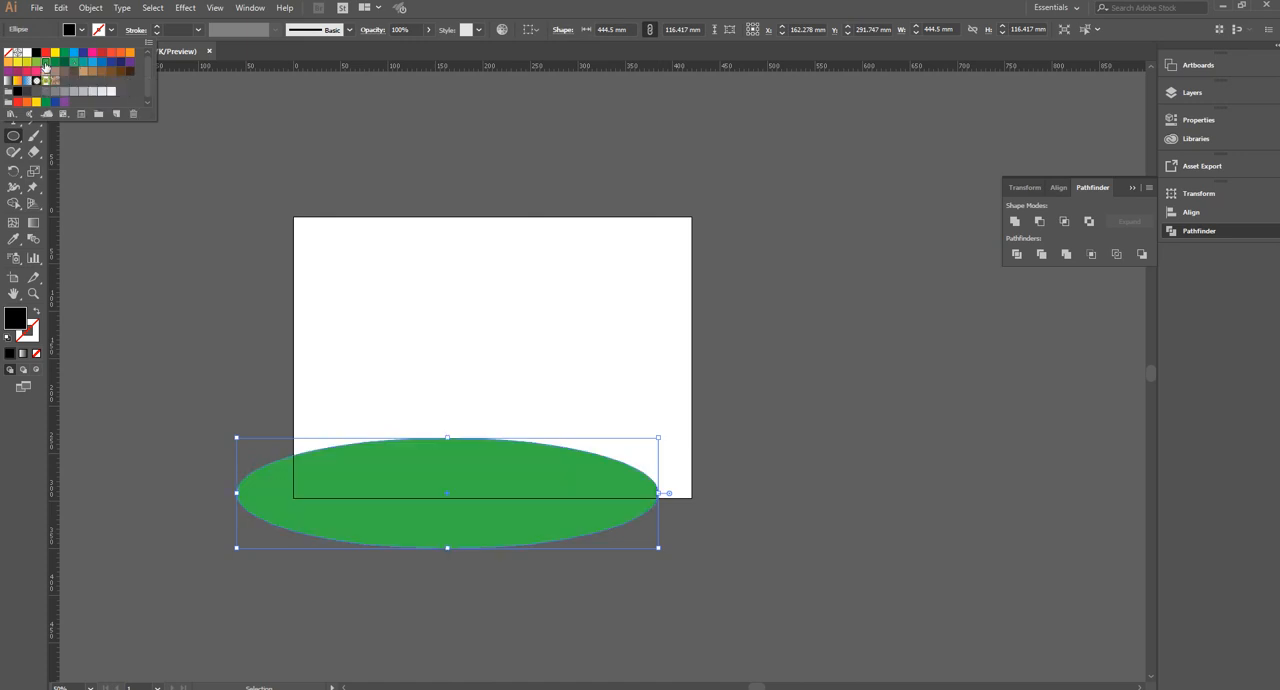
left_click(52, 37)
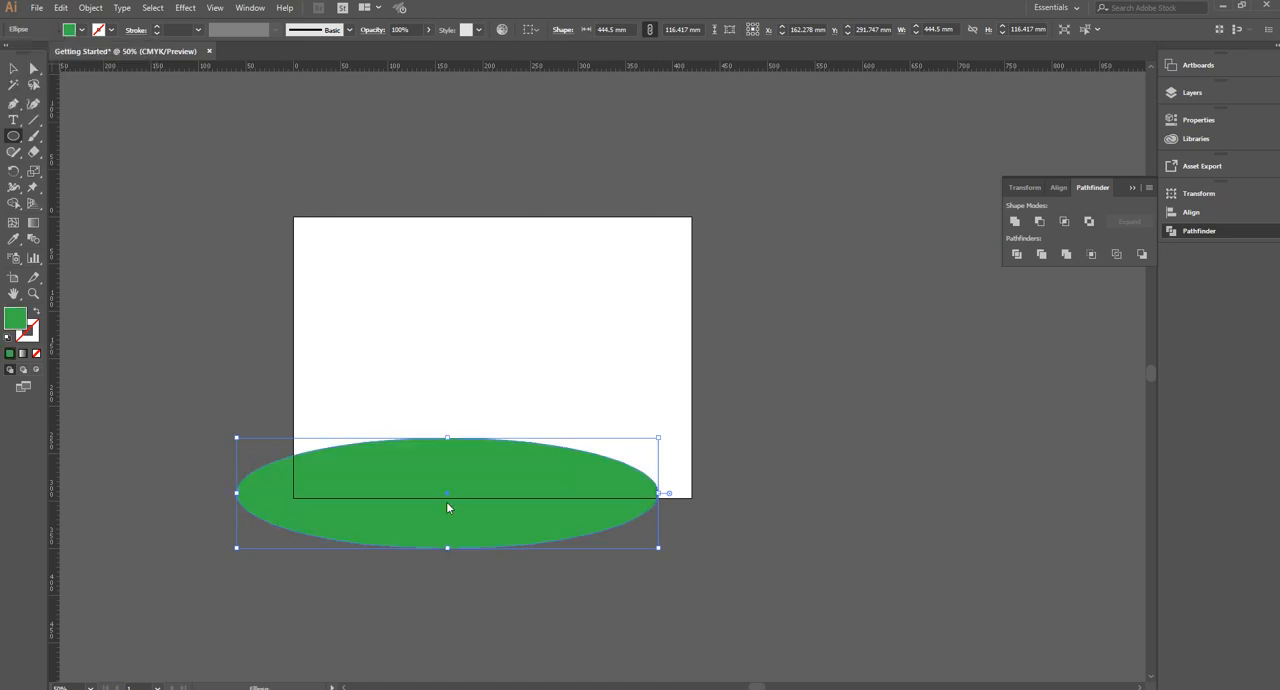
Duplicate the green ellipse up and to the left, and fill the copy with a darker green
left_click(12, 68)
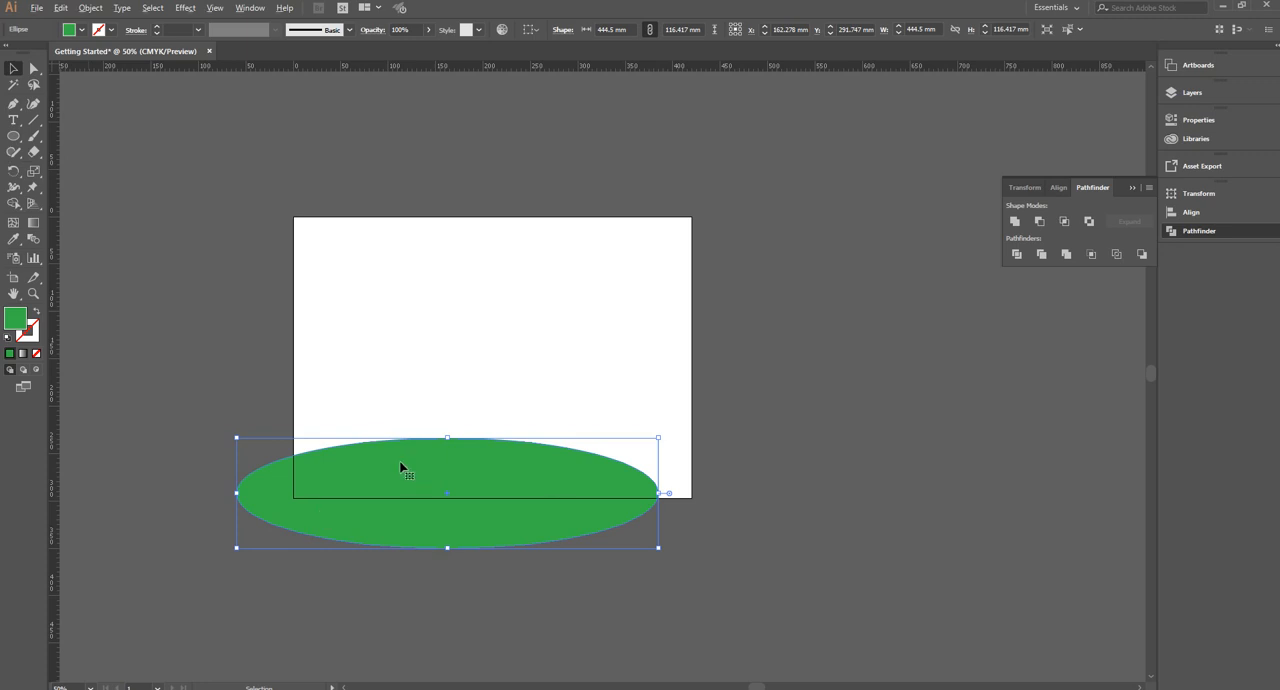
left_click_drag(400, 471, 285, 442)
left_click_drag(356, 469, 356, 469)
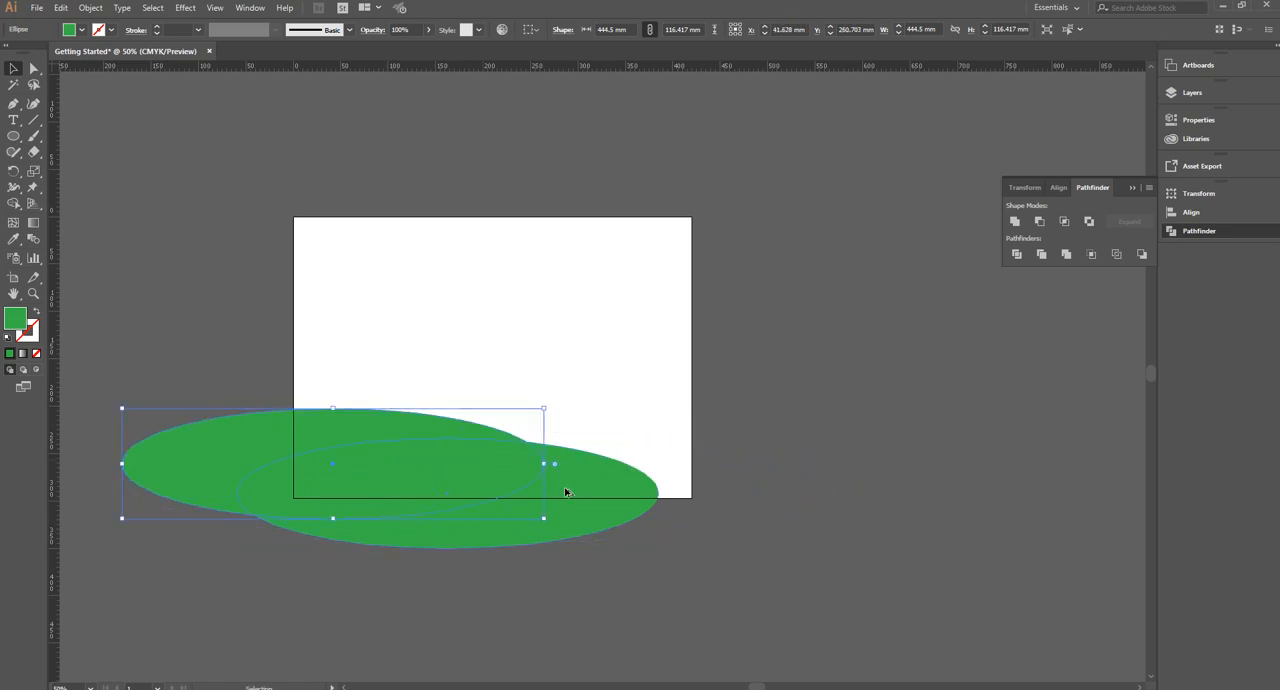
left_click(81, 29)
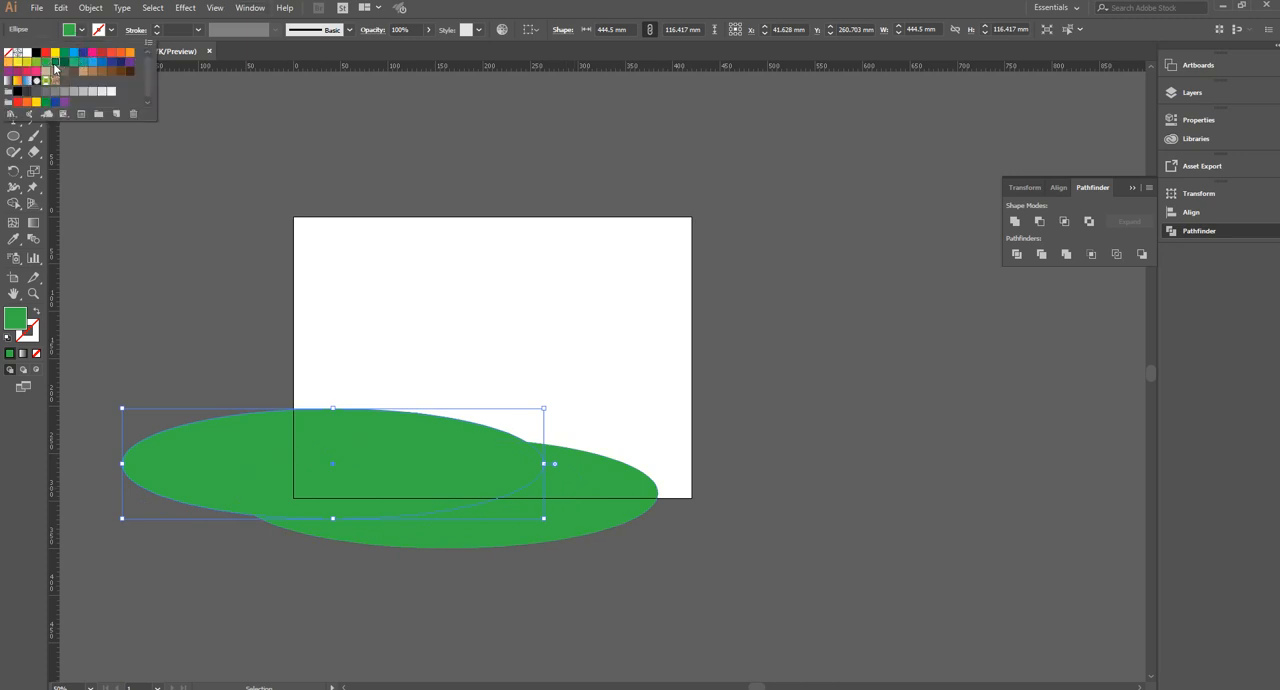
left_click(56, 68)
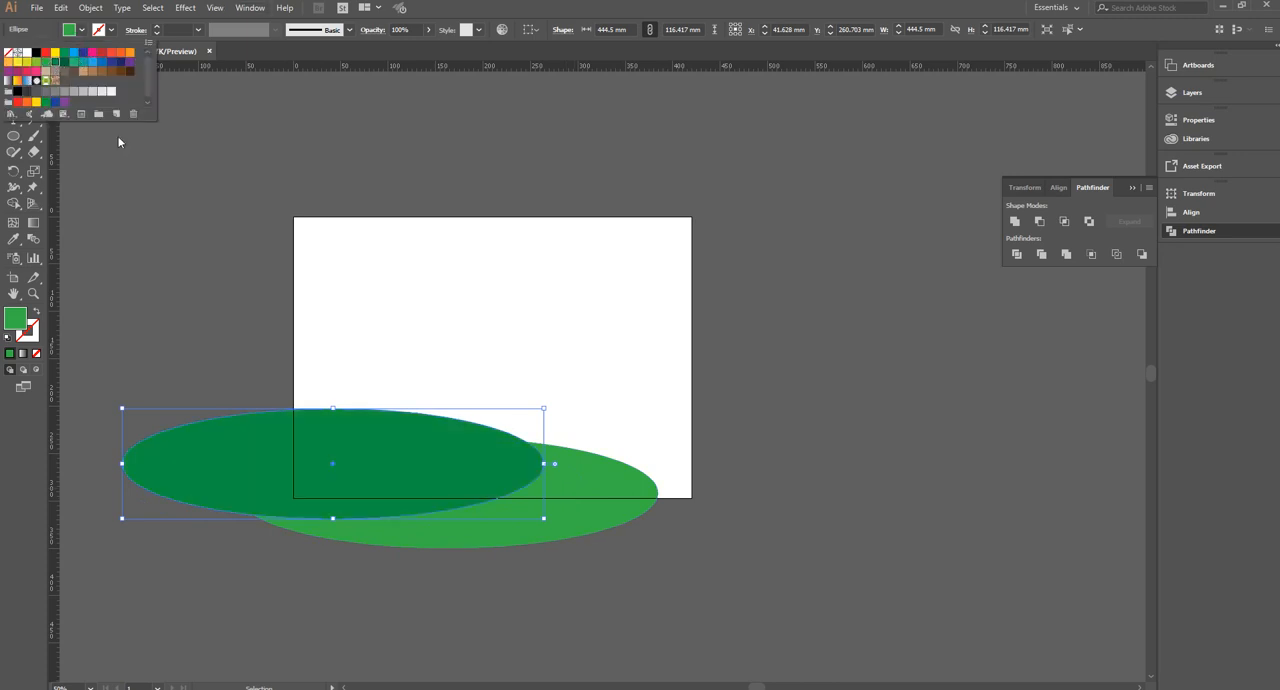
Move the light green ellipse right and slightly down, centring it horizontally on the artboard, and bring it to the front
left_click(600, 489)
left_click_drag(597, 484, 638, 493)
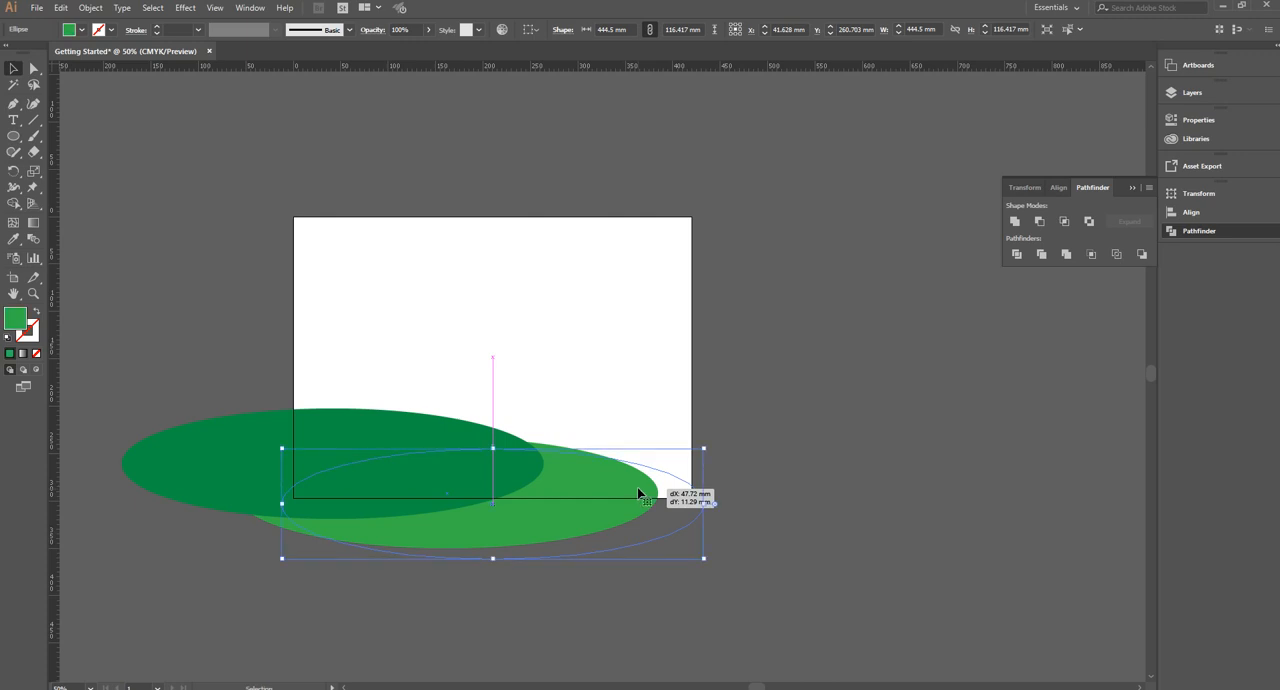
key("ctrl")
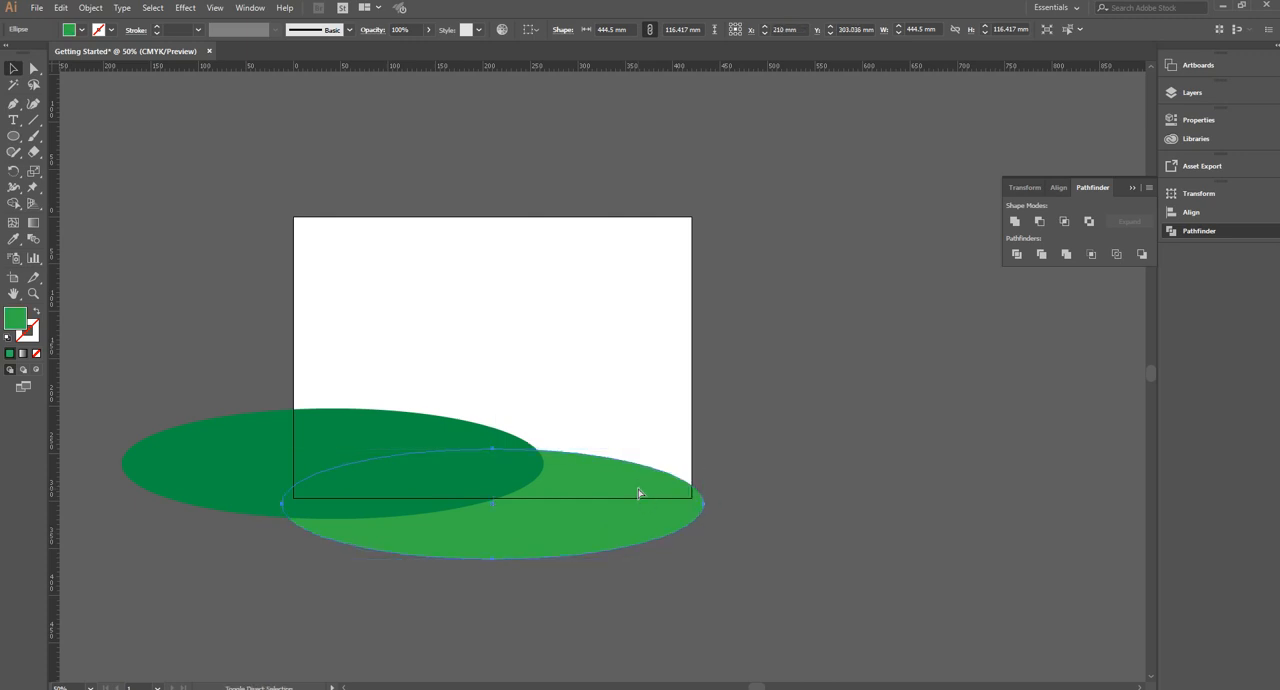
key("ctrl+shift+bracketright")
Duplicate the dark green ellipse to the right behind the light one, and stretch the copy upward to about 124.9 mm high
left_click(421, 440)
left_click_drag(421, 440, 631, 440)
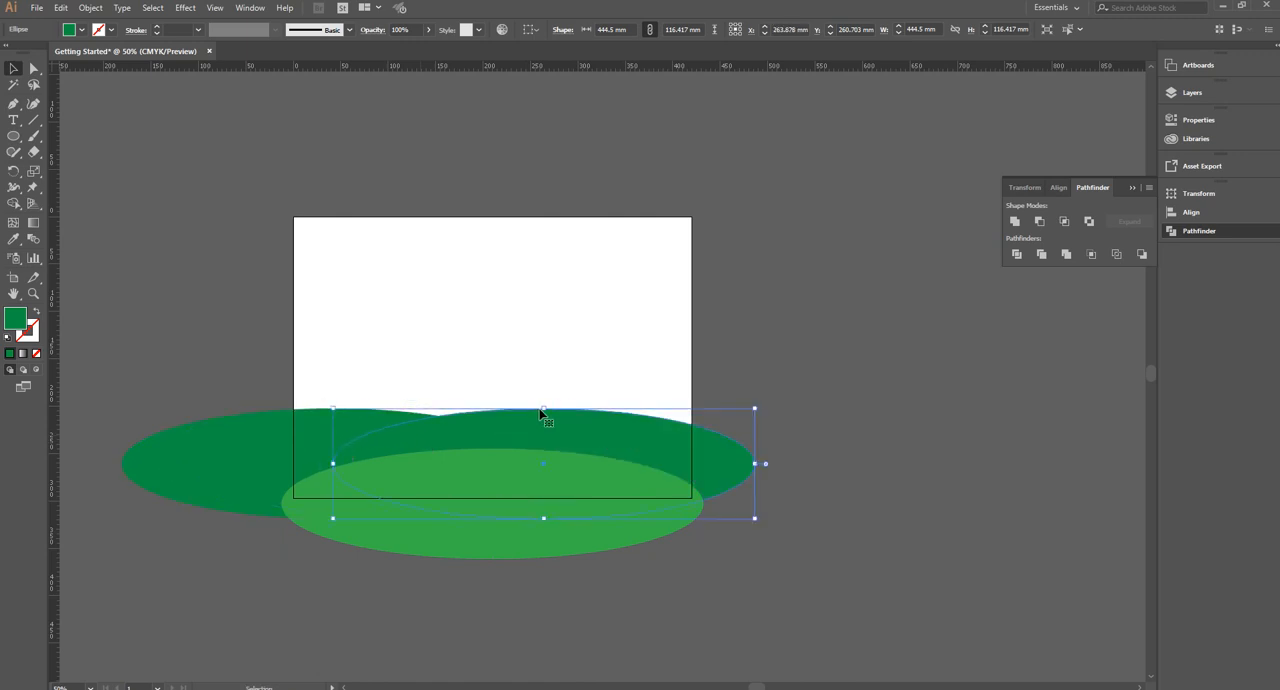
left_click_drag(544, 408, 545, 401)
key("ctrl")
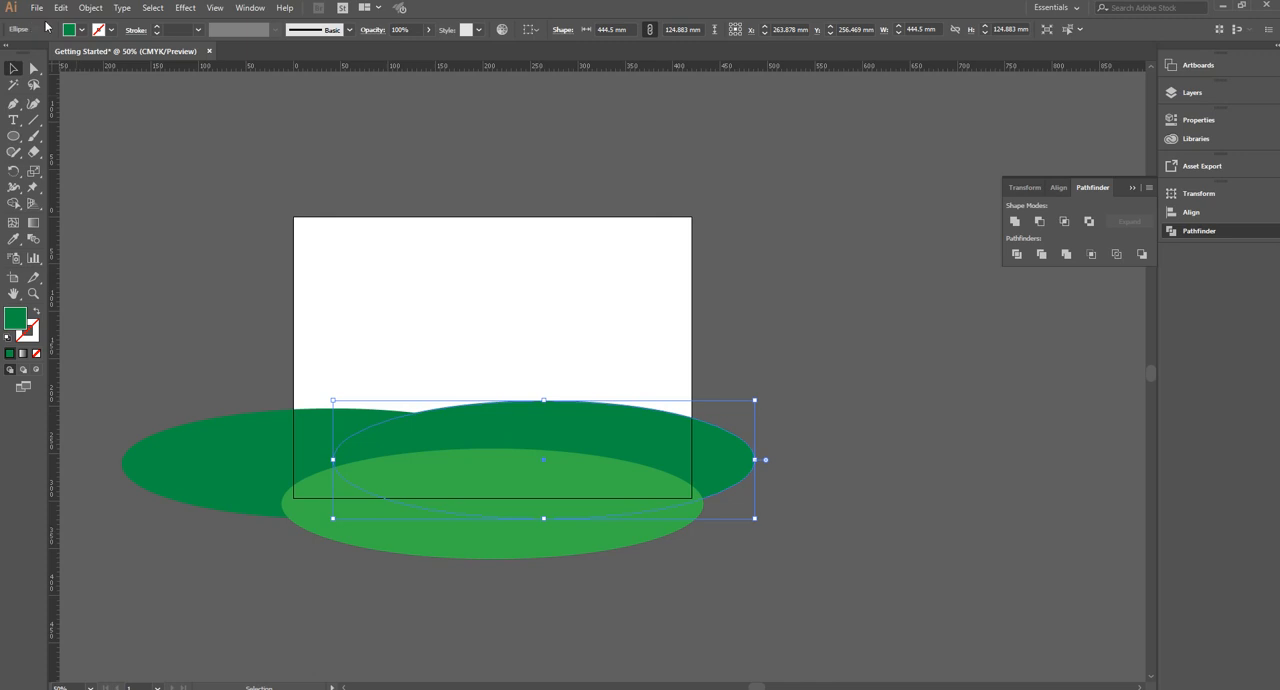
Fill the taller ellipse behind the light green hill with the darkest green swatch and deselect it
left_click(81, 32)
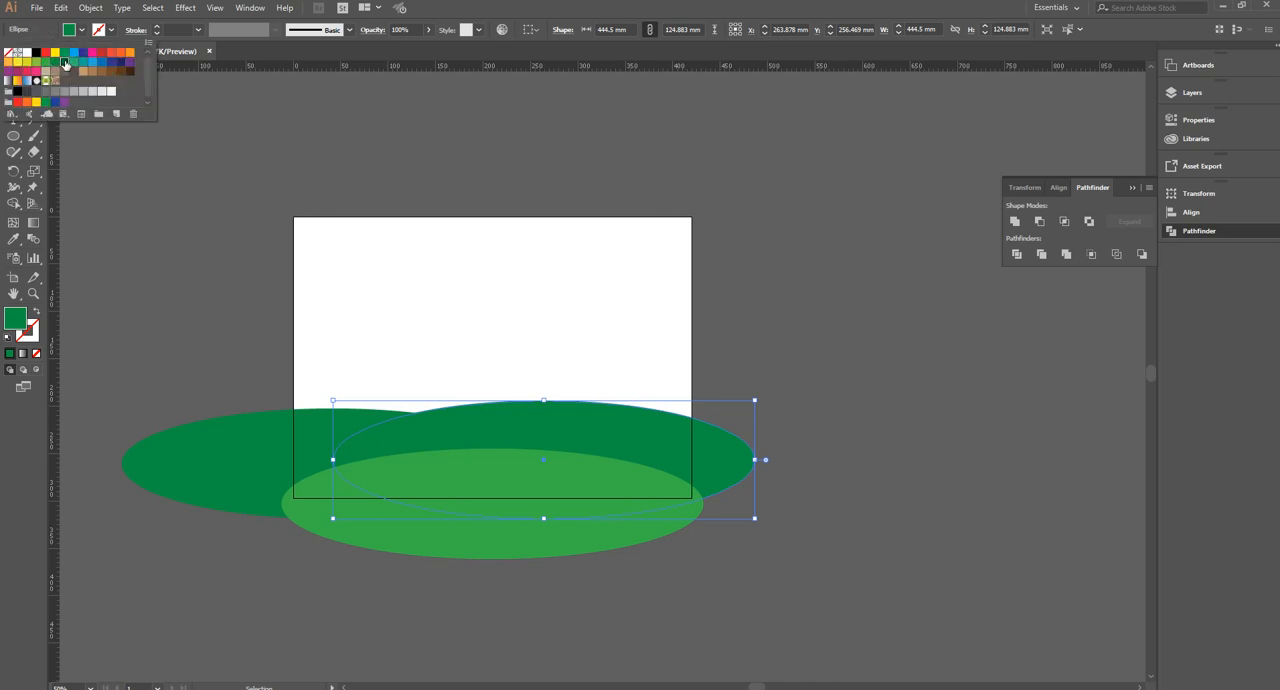
left_click(64, 62)
left_click(221, 268)
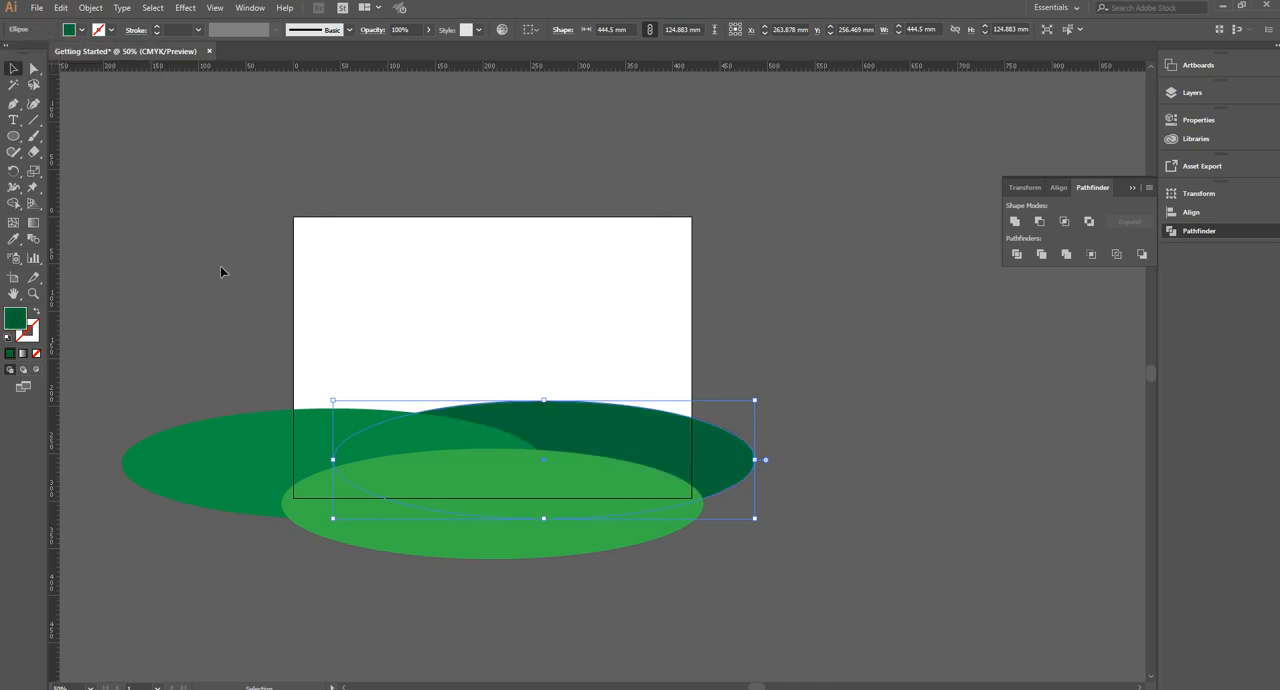
left_click(61, 162)
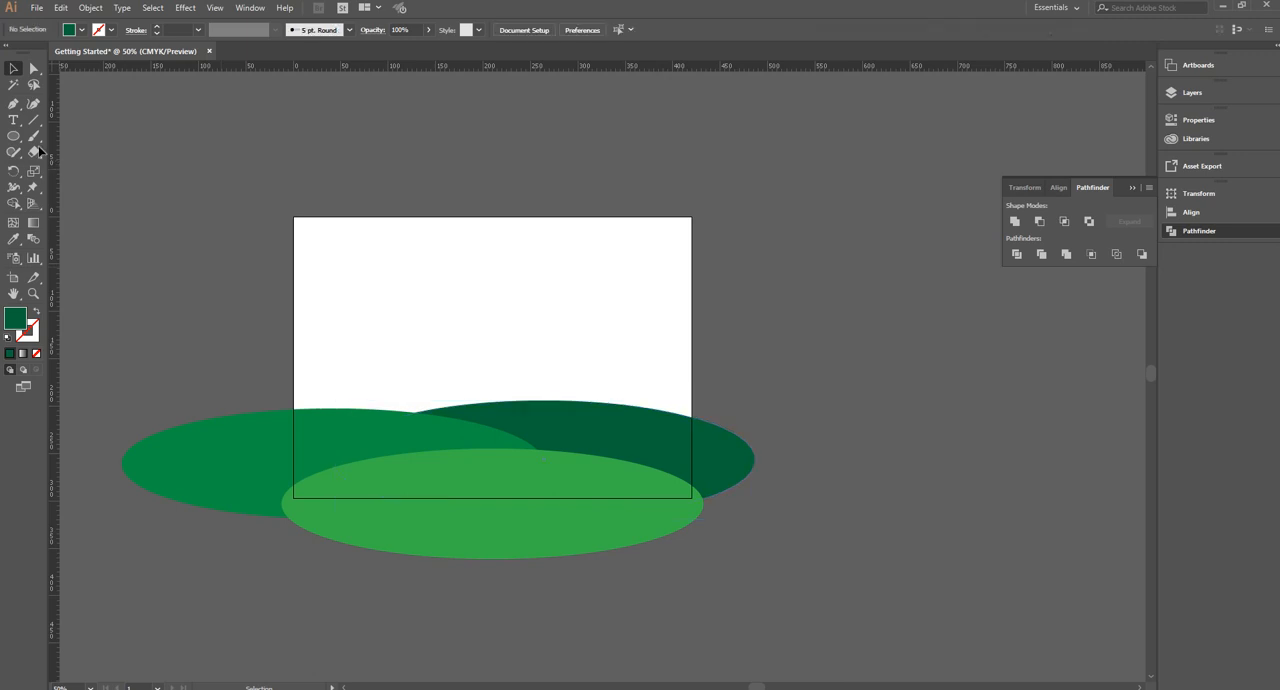
Draw a rectangle about 494 by 310 mm that extends beyond the artboard's top and sides and overlaps the hills
right_click(13, 138)
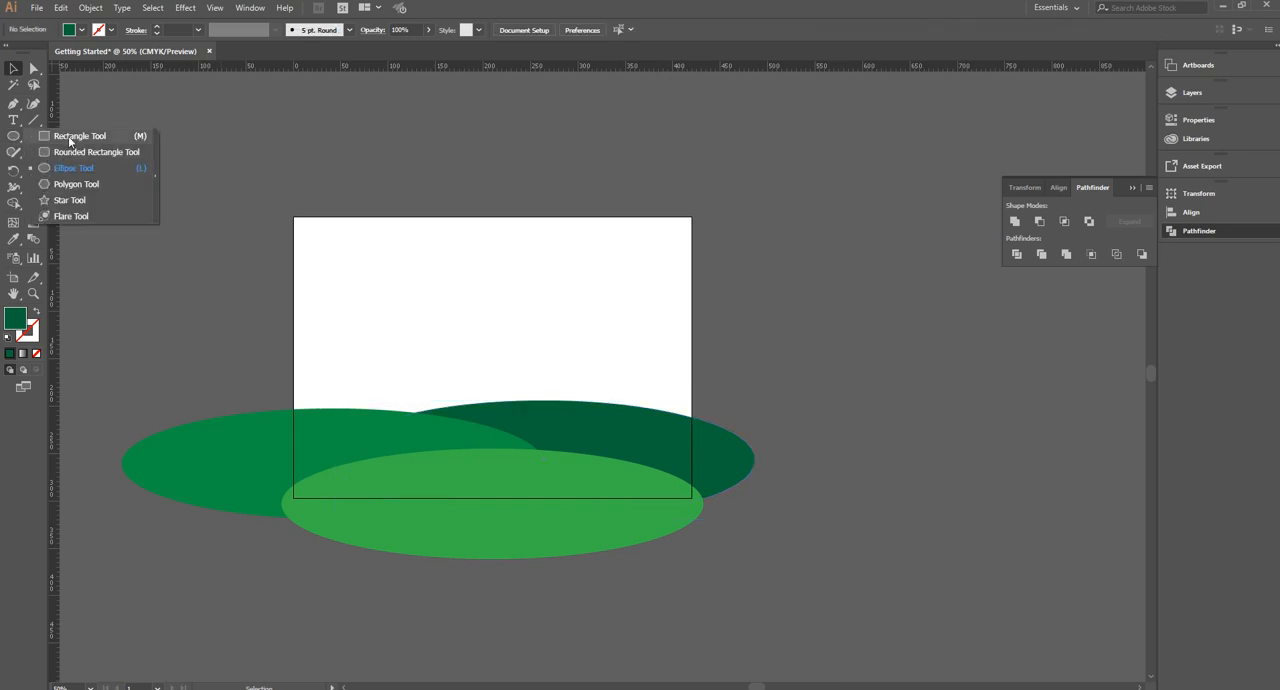
left_click(72, 136)
key("m")
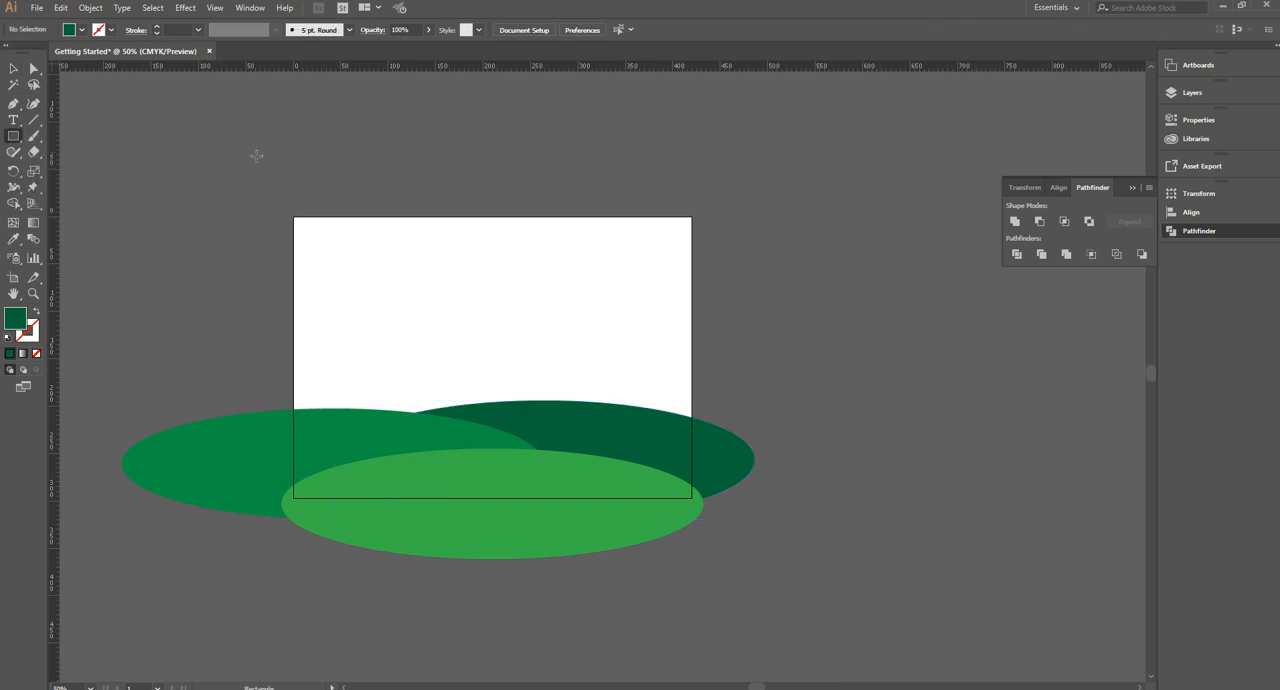
left_click_drag(248, 156, 716, 448)
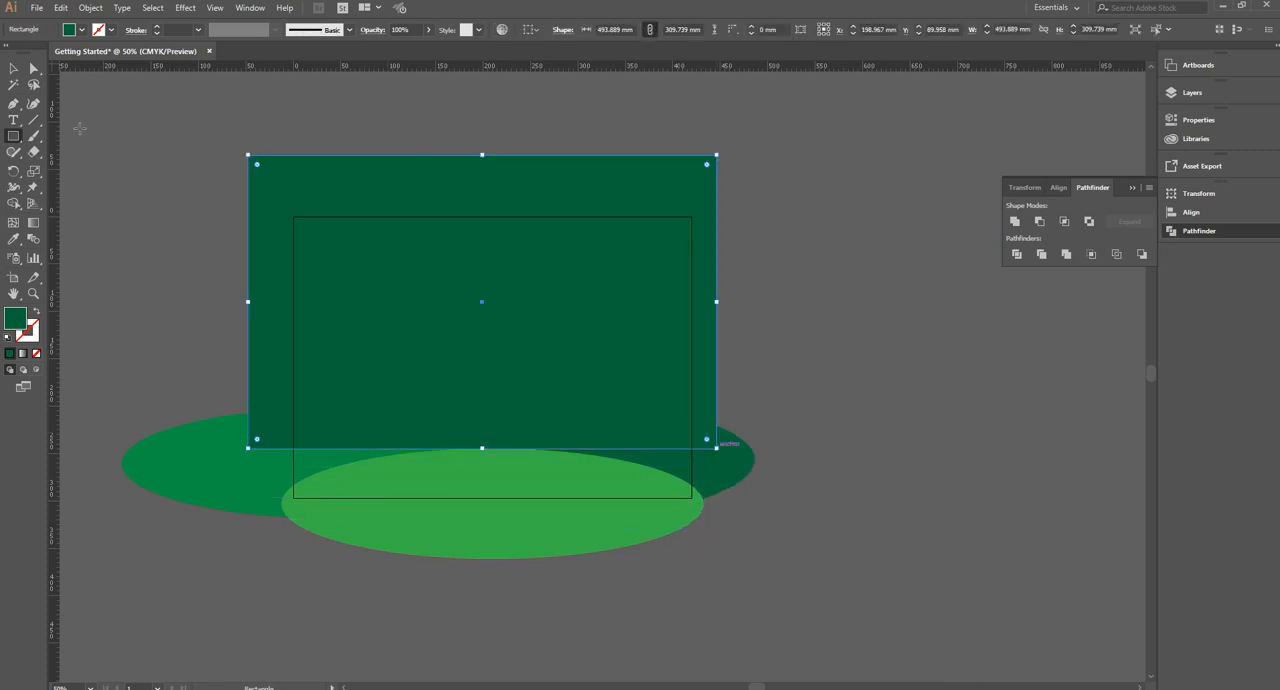
Fill the large rectangle with a bright blue swatch and send it behind the hills as the sky
left_click(80, 30)
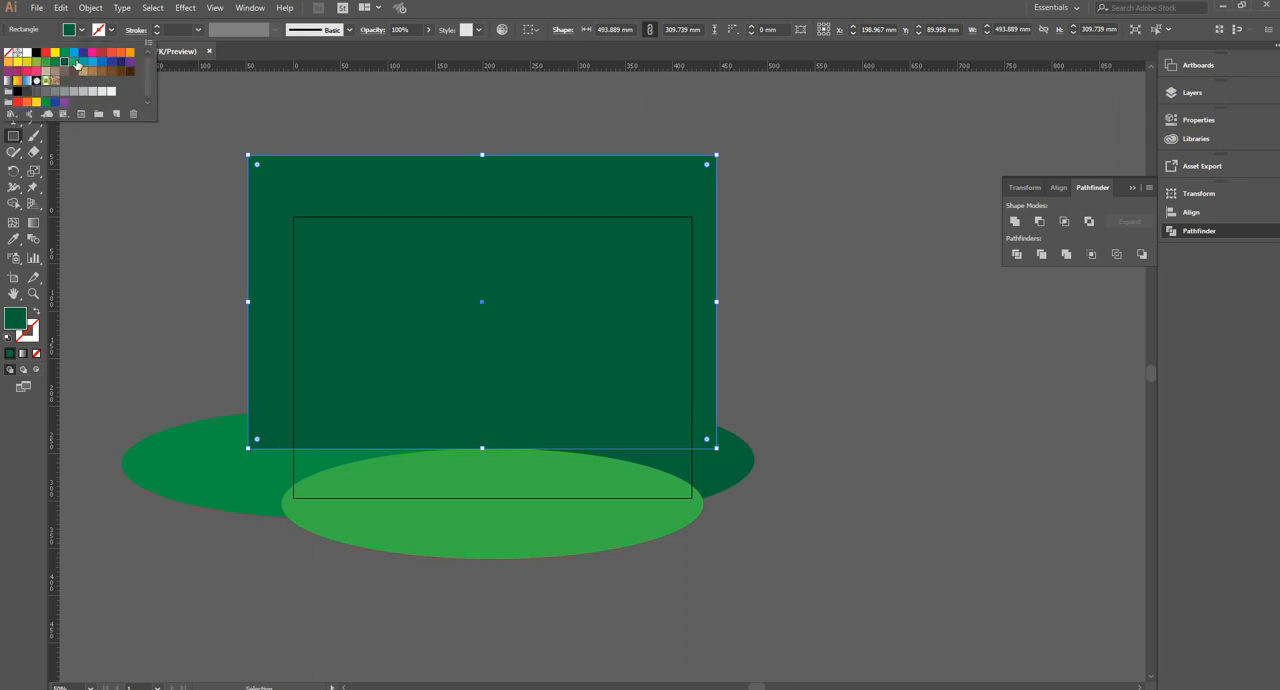
left_click(92, 62)
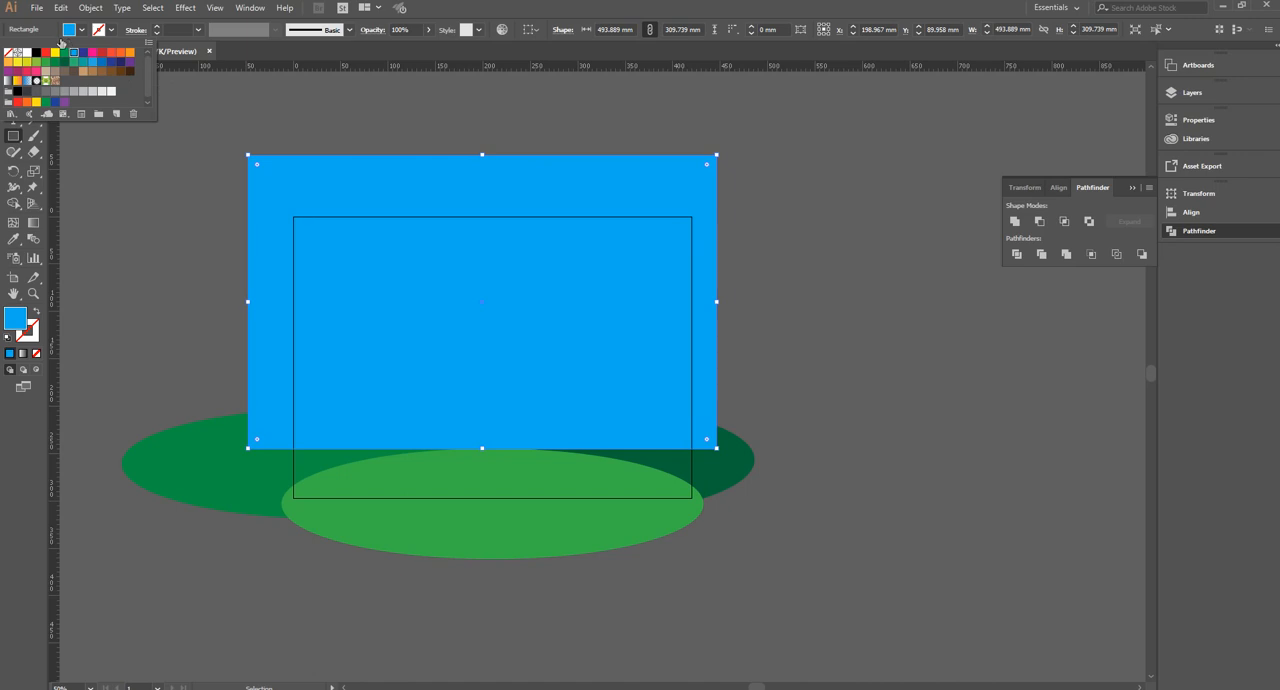
key("Escape")
key("v")
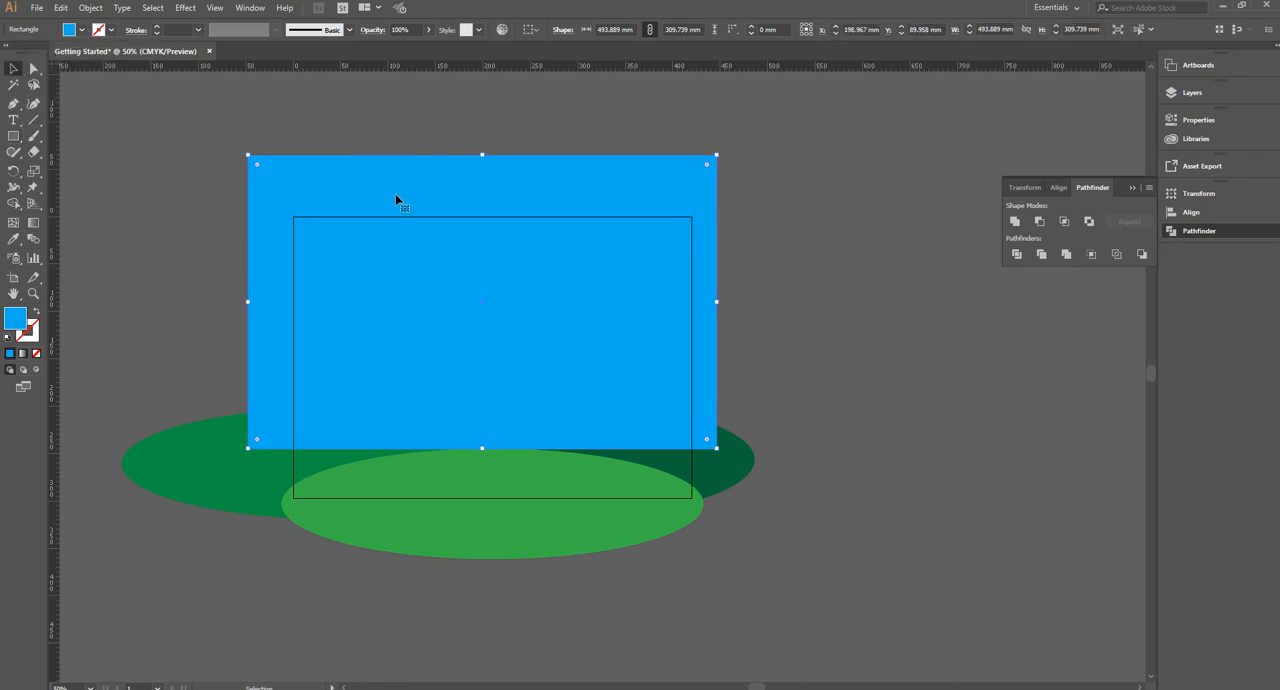
key("ctrl+shift+bracketleft")
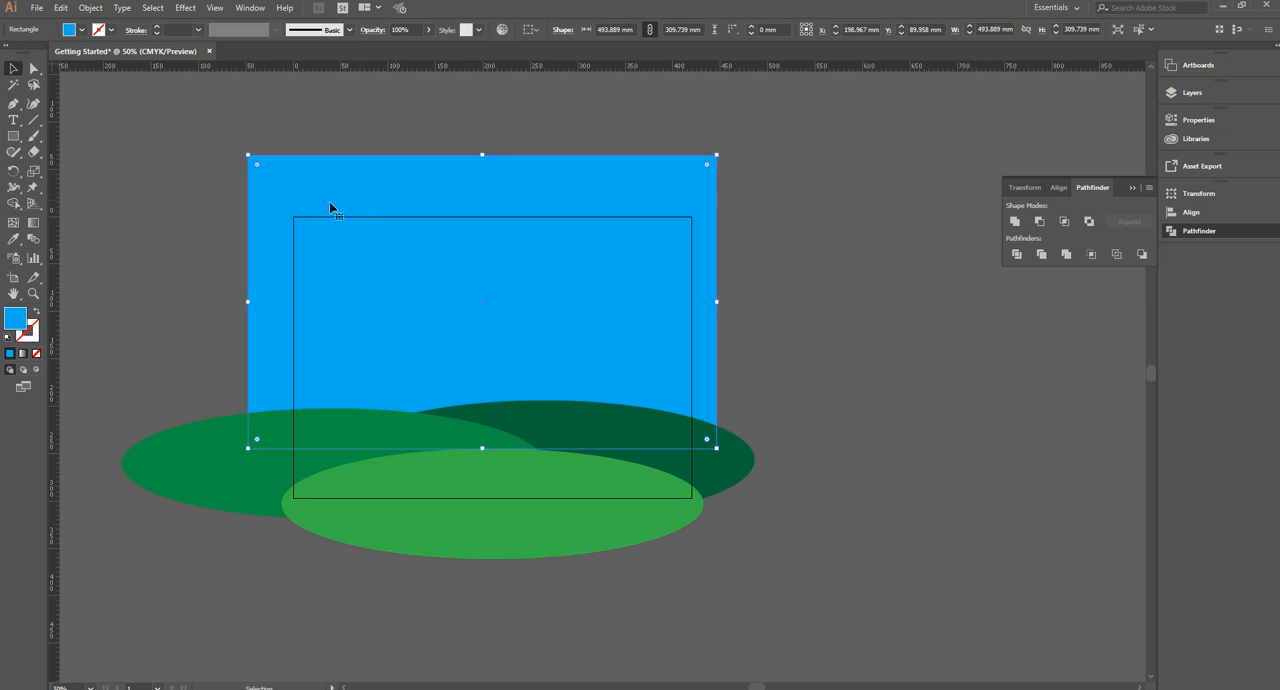
Draw a circle about 35.6 mm across in the sky's upper right corner and fill it with yellow as the sun
left_click_drag(13, 136, 90, 167)
left_click_drag(648, 246, 664, 263)
left_click(82, 29)
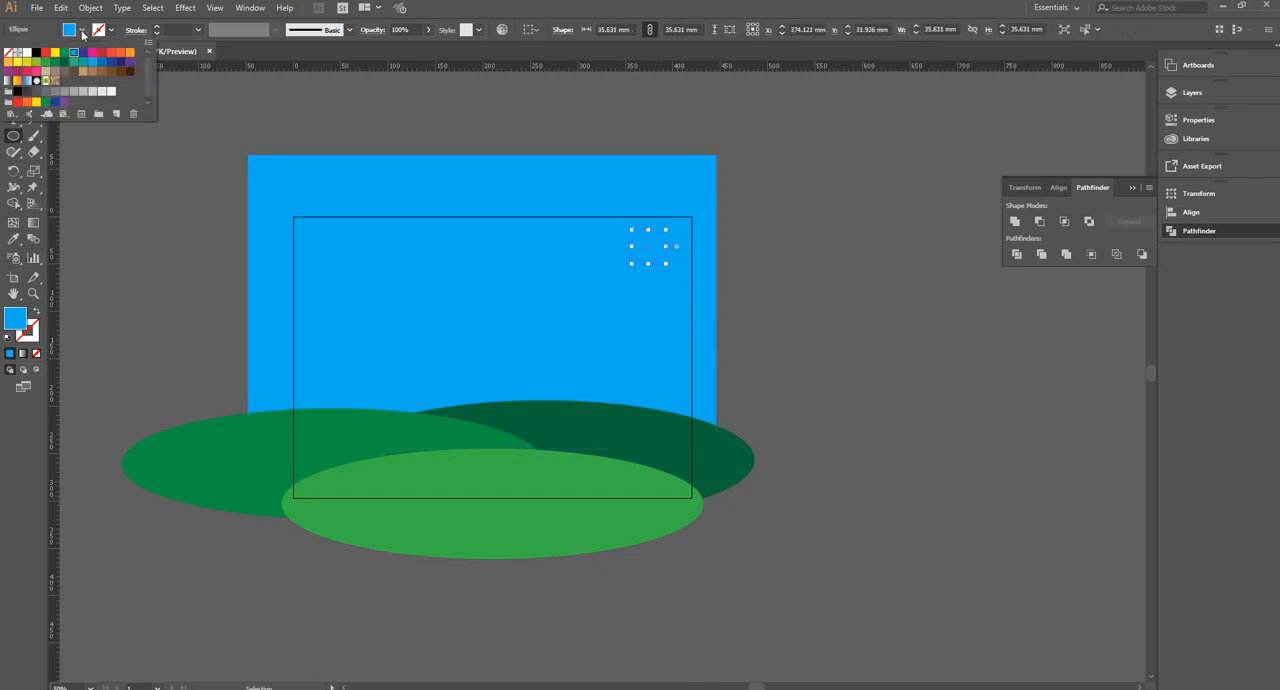
left_click(127, 56)
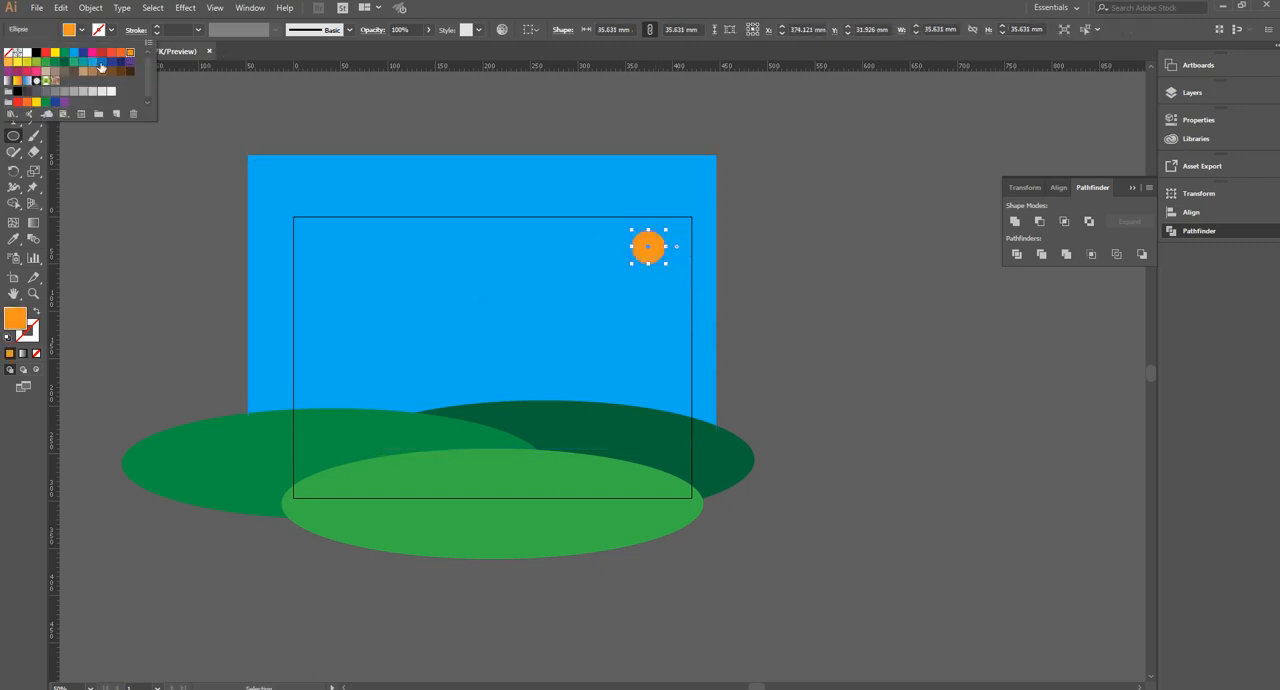
left_click(55, 54)
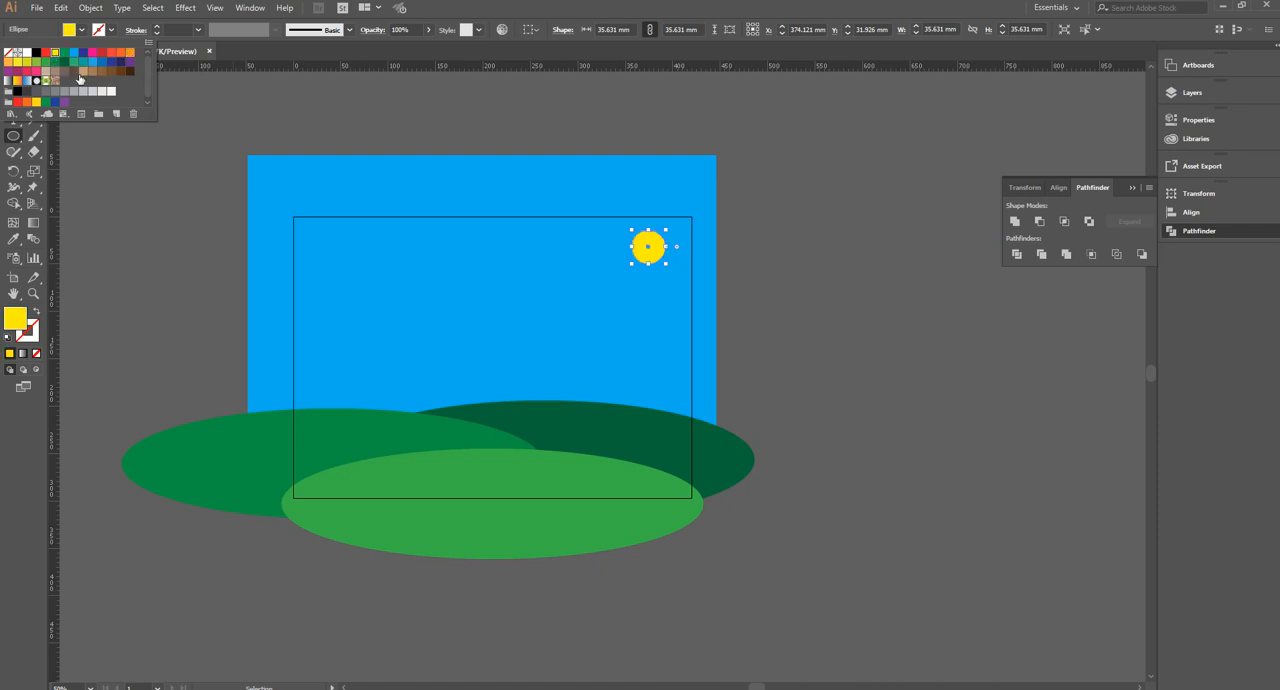
Draw a rounded rectangle about 7.8 by 48.7 mm on the left hill as a tree trunk and fill it with brown
left_click(13, 138)
left_click_drag(13, 138, 42, 155)
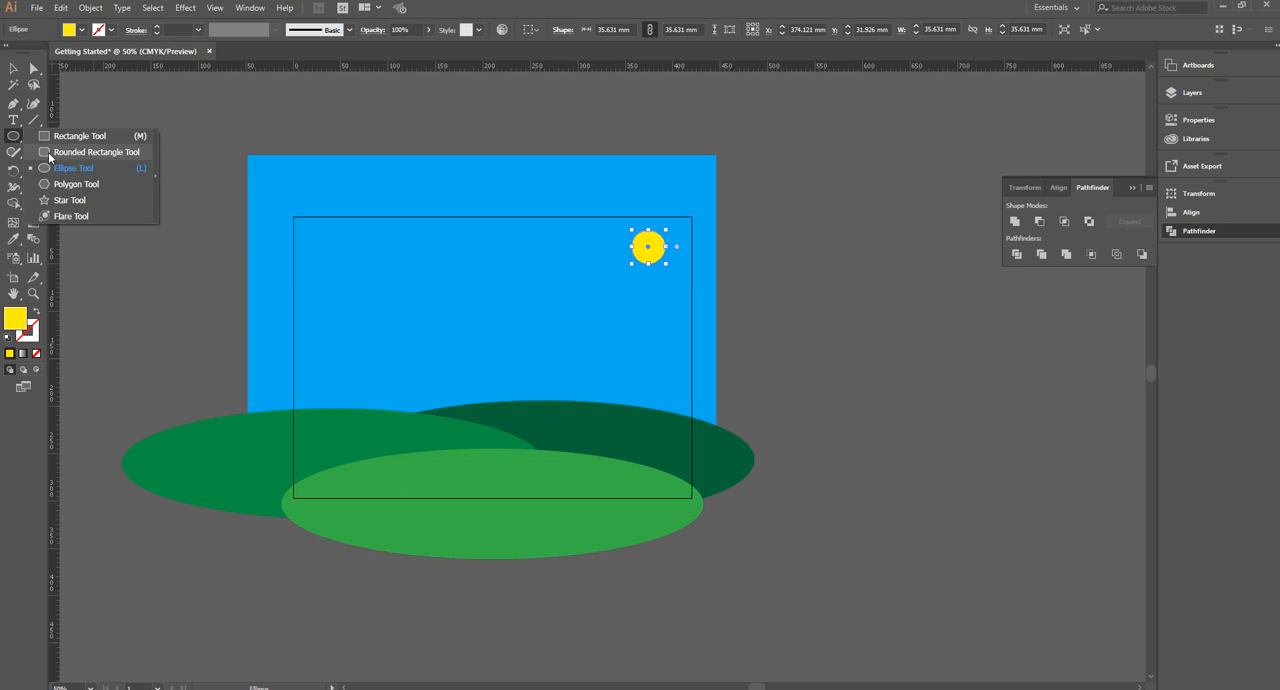
left_click(49, 154)
left_click_drag(321, 380, 325, 424)
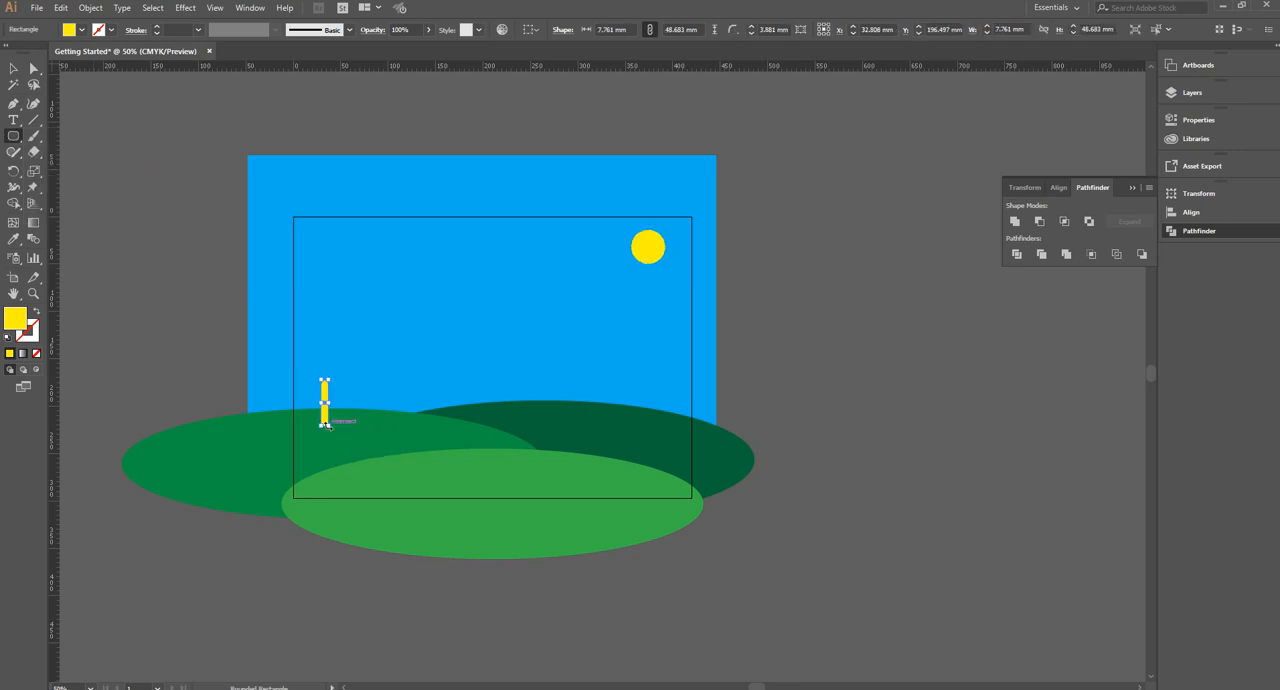
left_click(81, 29)
left_click(121, 72)
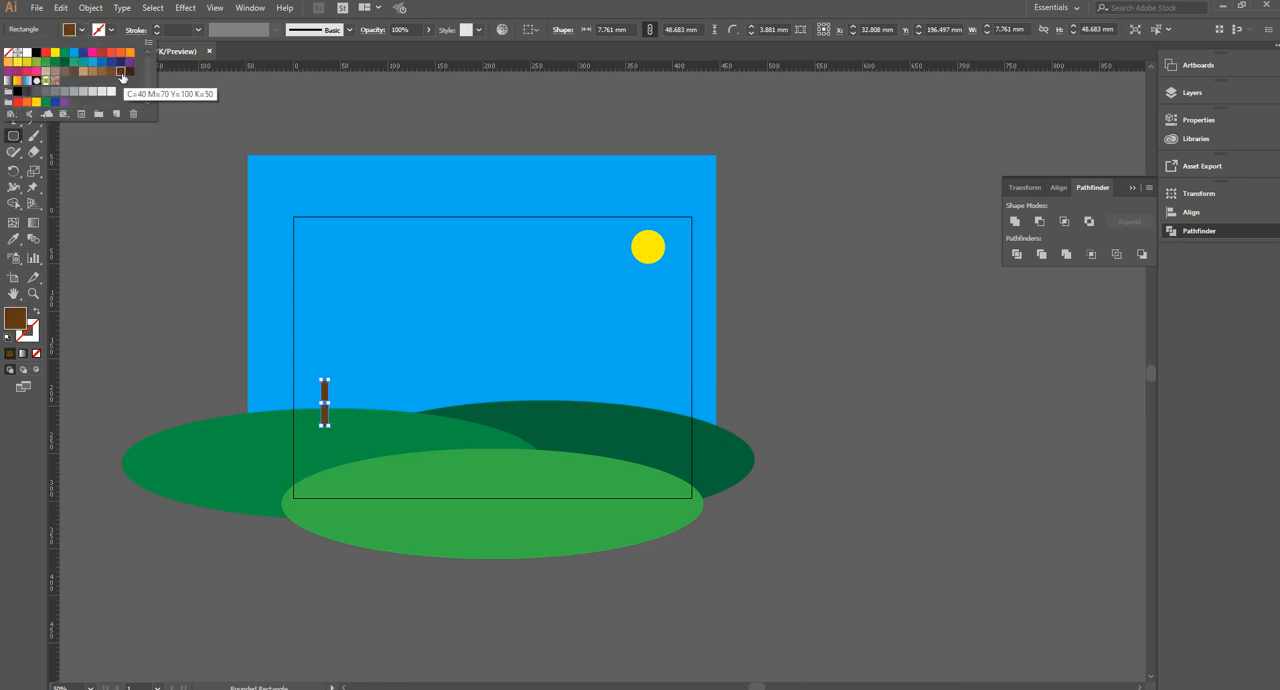
left_click(111, 72)
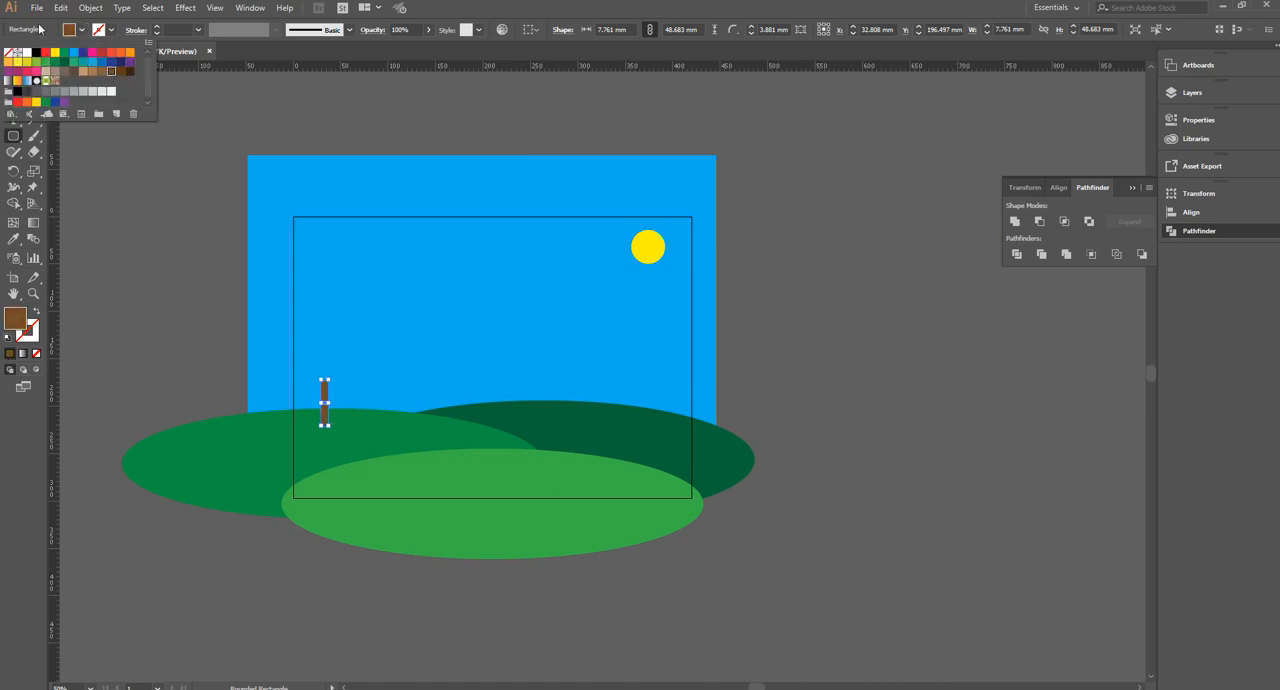
left_click(41, 29)
left_click(14, 69)
Draw a circle about 50.8 mm across over the top of the trunk and fill it with green
left_click_drag(16, 136, 63, 165)
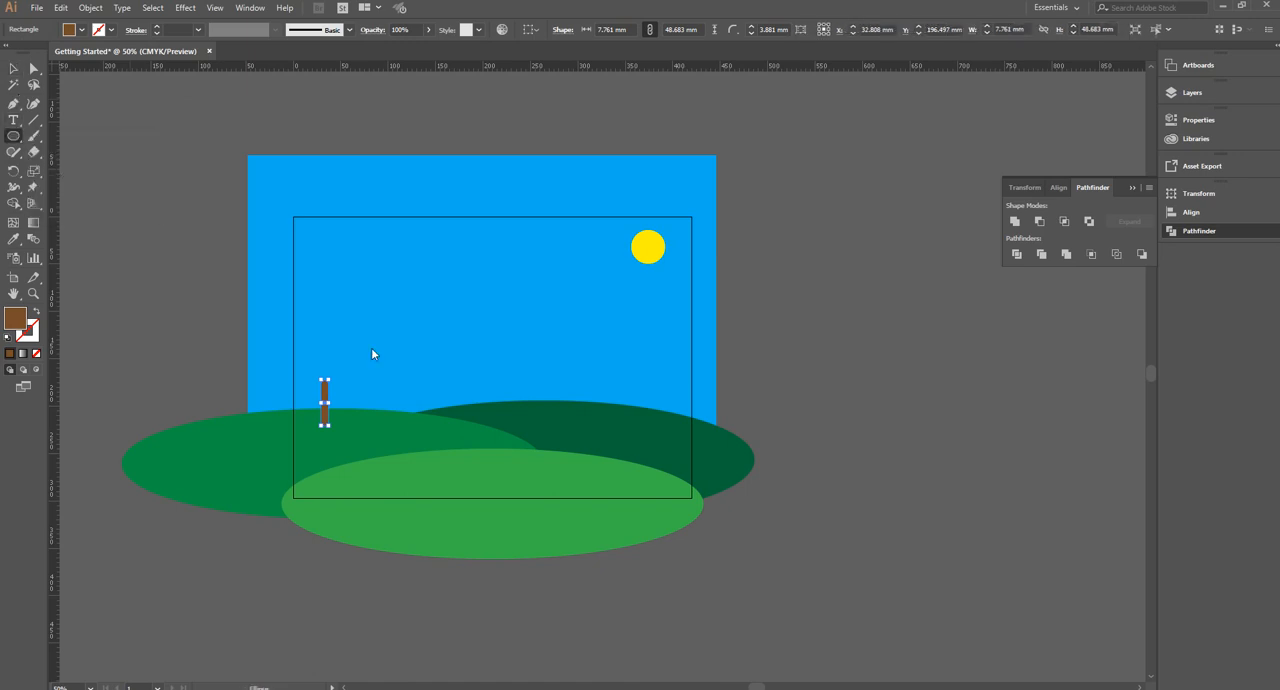
left_click_drag(304, 345, 354, 391)
left_click(82, 30)
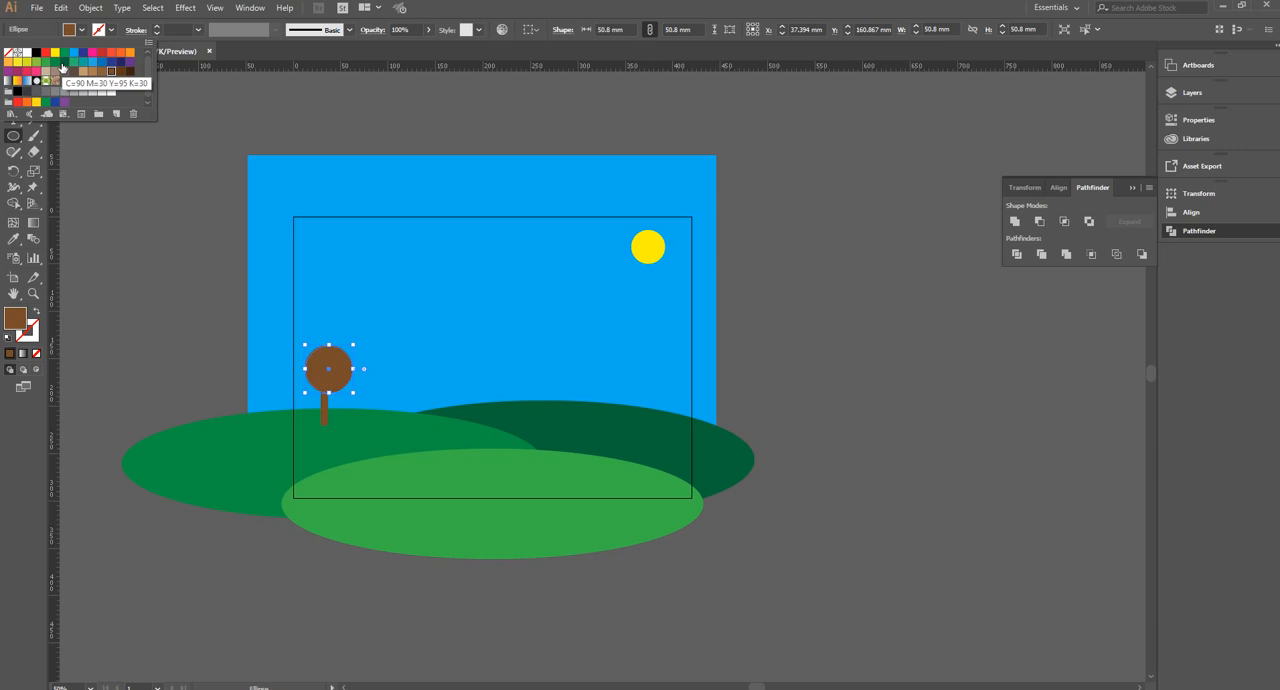
left_click(45, 102)
left_click(42, 35)
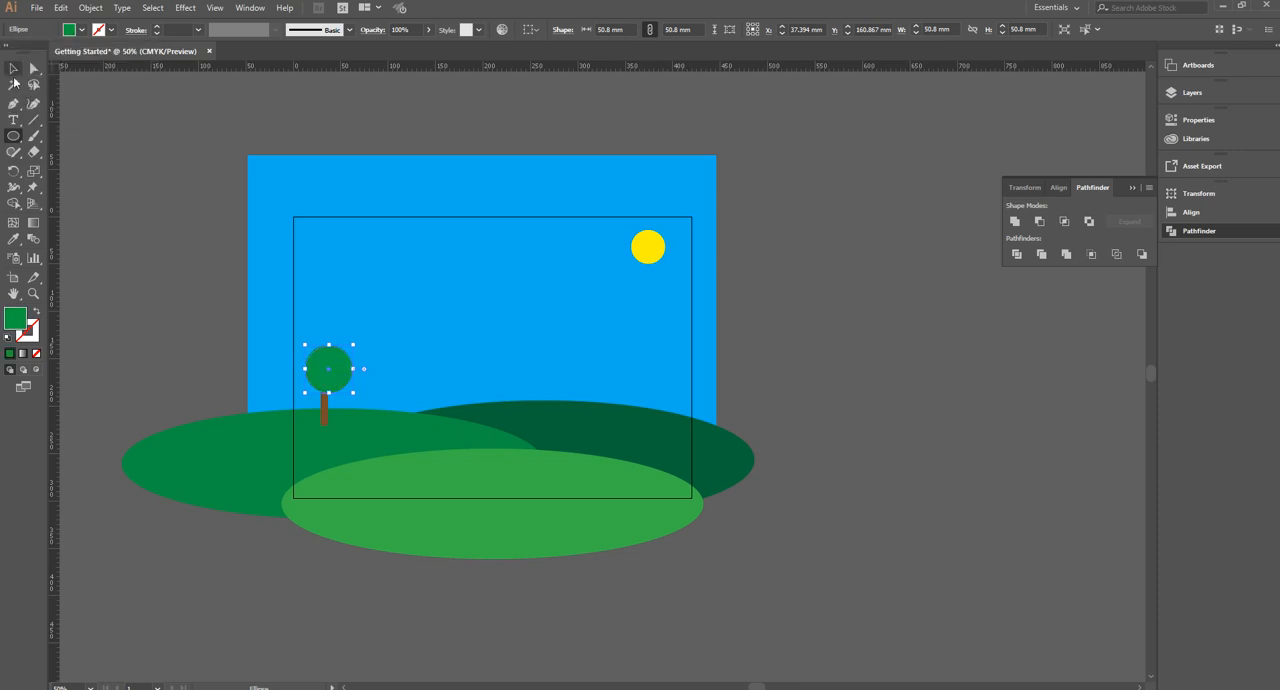
Centre the green circle horizontally over the trunk and group the two shapes as a tree
key("v")
left_click_drag(335, 383, 329, 384)
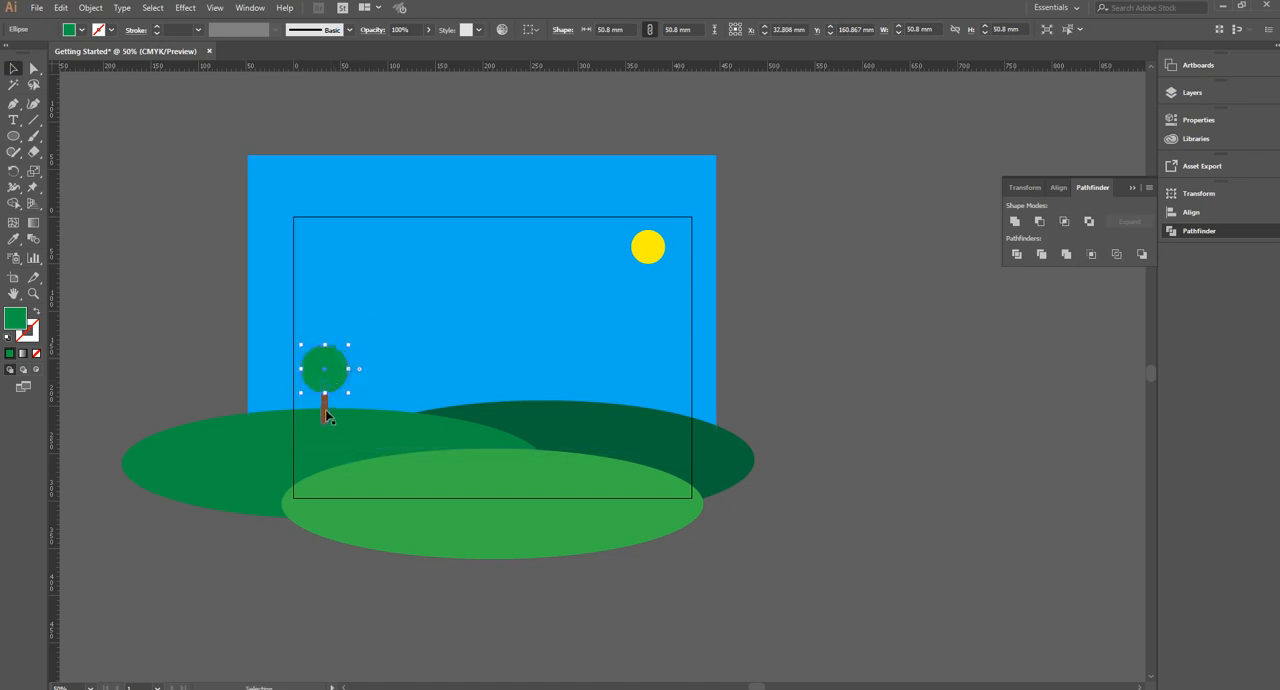
left_click(325, 409, "shift")
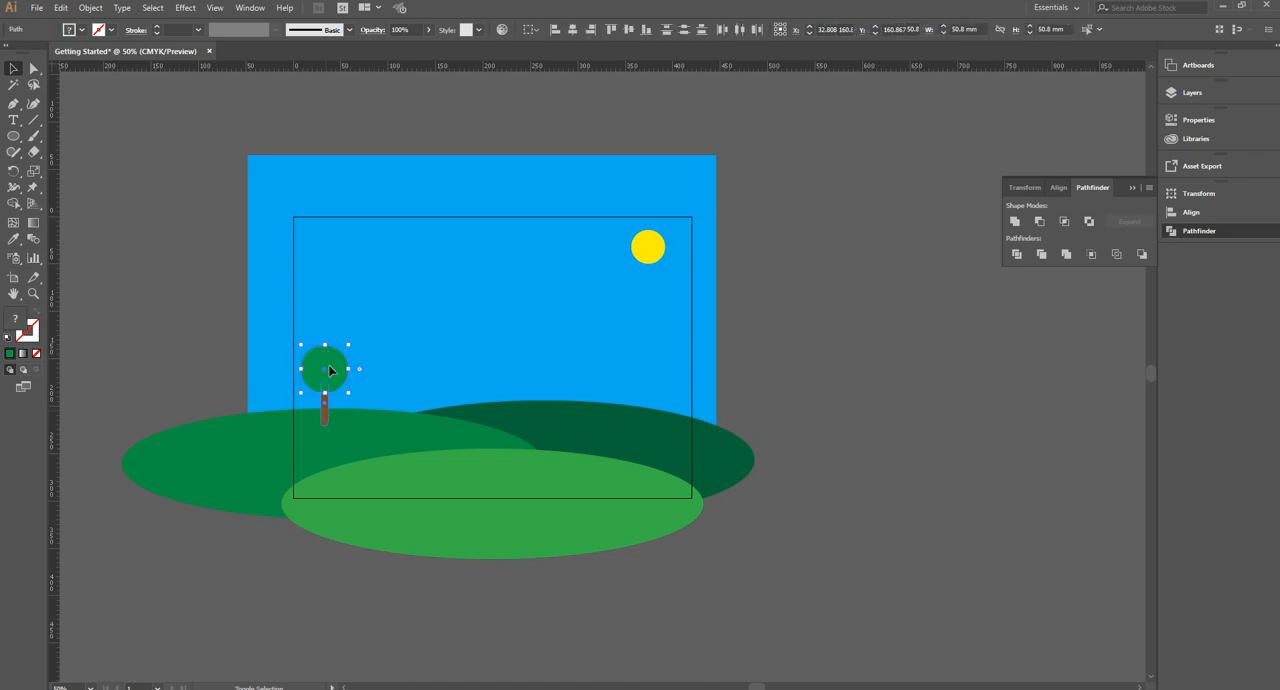
right_click(334, 371)
left_click(381, 446)
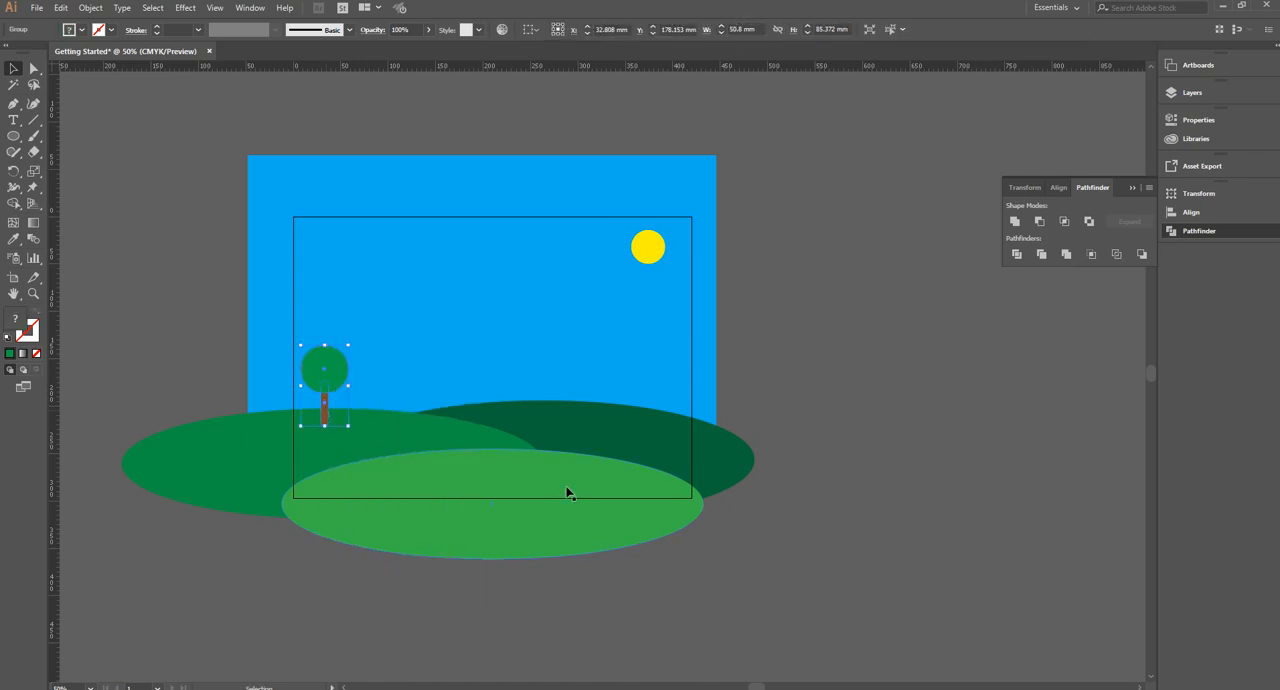
left_click(380, 466)
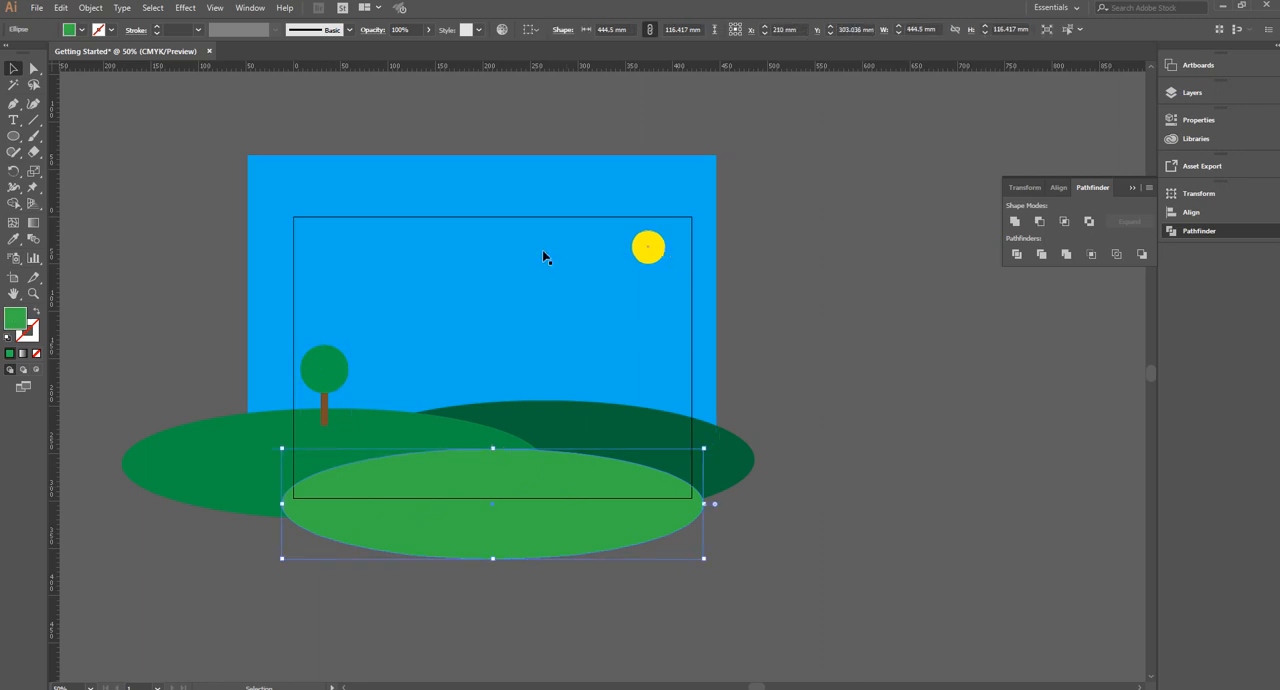
Draw an ellipse about 40.2 by 21.2 mm in the upper left of the sky and fill it with white
key("l")
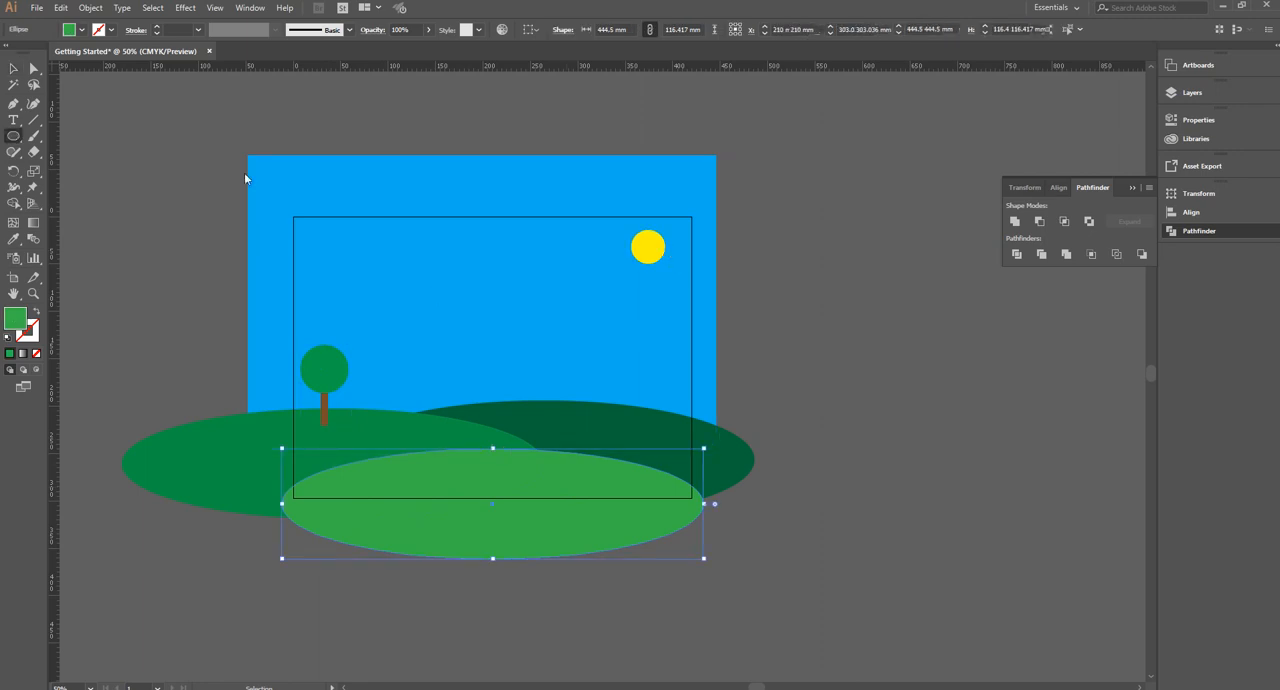
left_click_drag(347, 241, 372, 252)
left_click(82, 30)
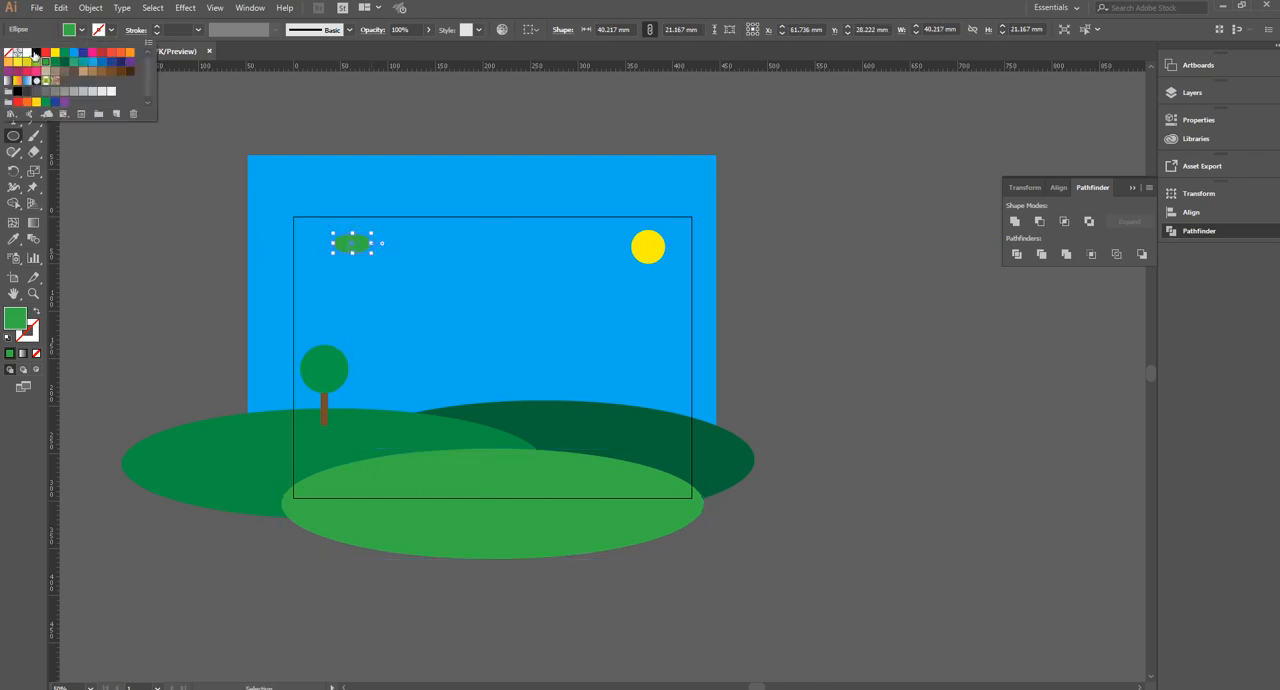
key("Escape")
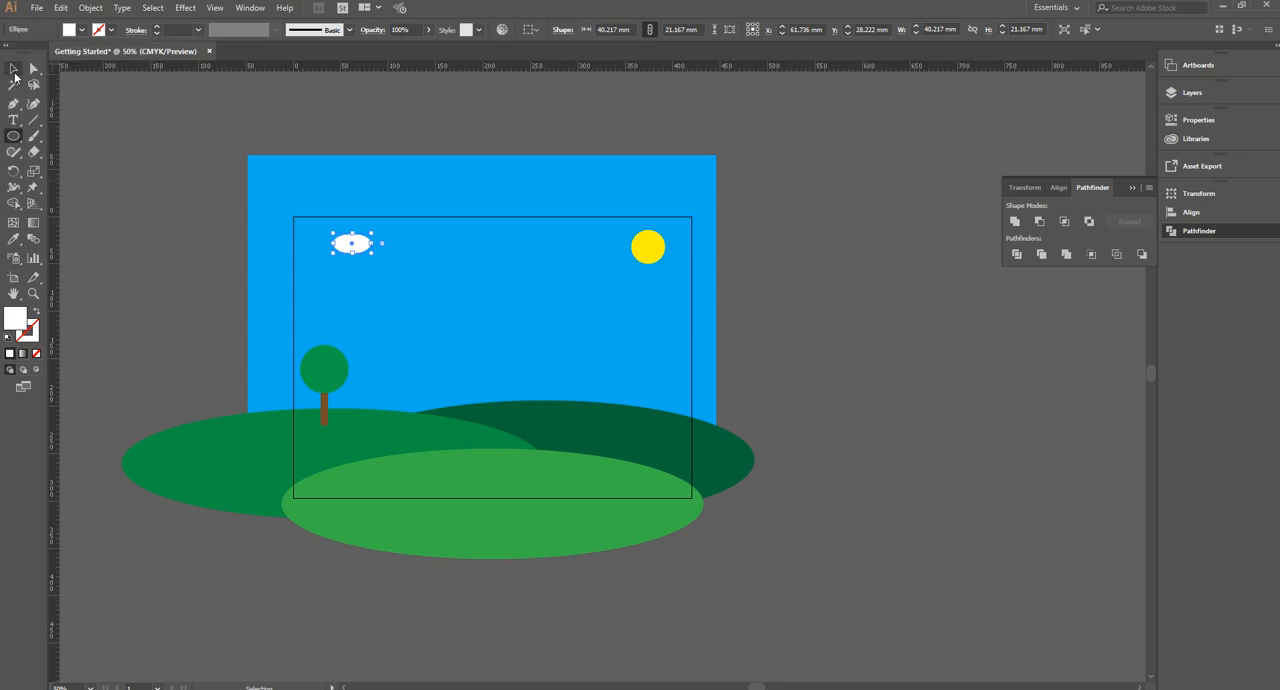
Duplicate the white ellipse into overlapping copies forming a cloud about 72.3 by 35.3 mm, and group them
left_click(14, 70)
mouse_move(357, 251)
left_mouse_down()
mouse_move(380, 260)
mouse_move(376, 242)
mouse_move(388, 242)
mouse_move(368, 238)
mouse_move(379, 244)
left_mouse_up()
left_click(375, 262, "shift")
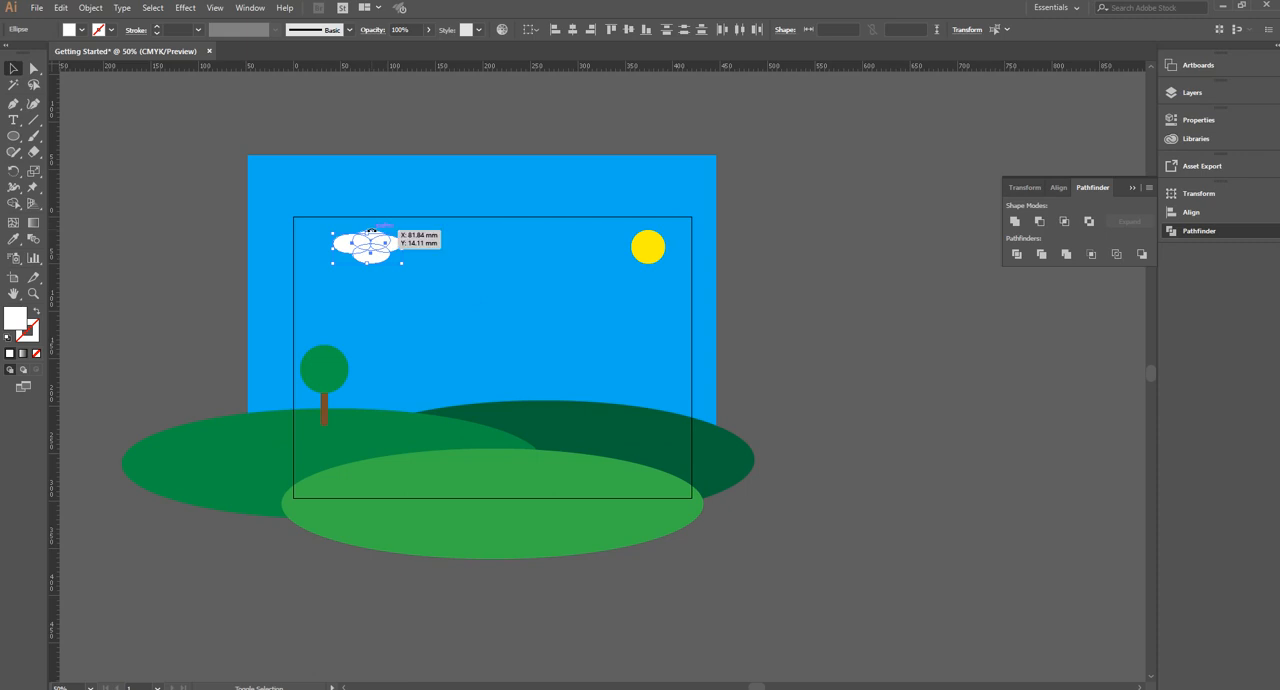
key("a")
key("v")
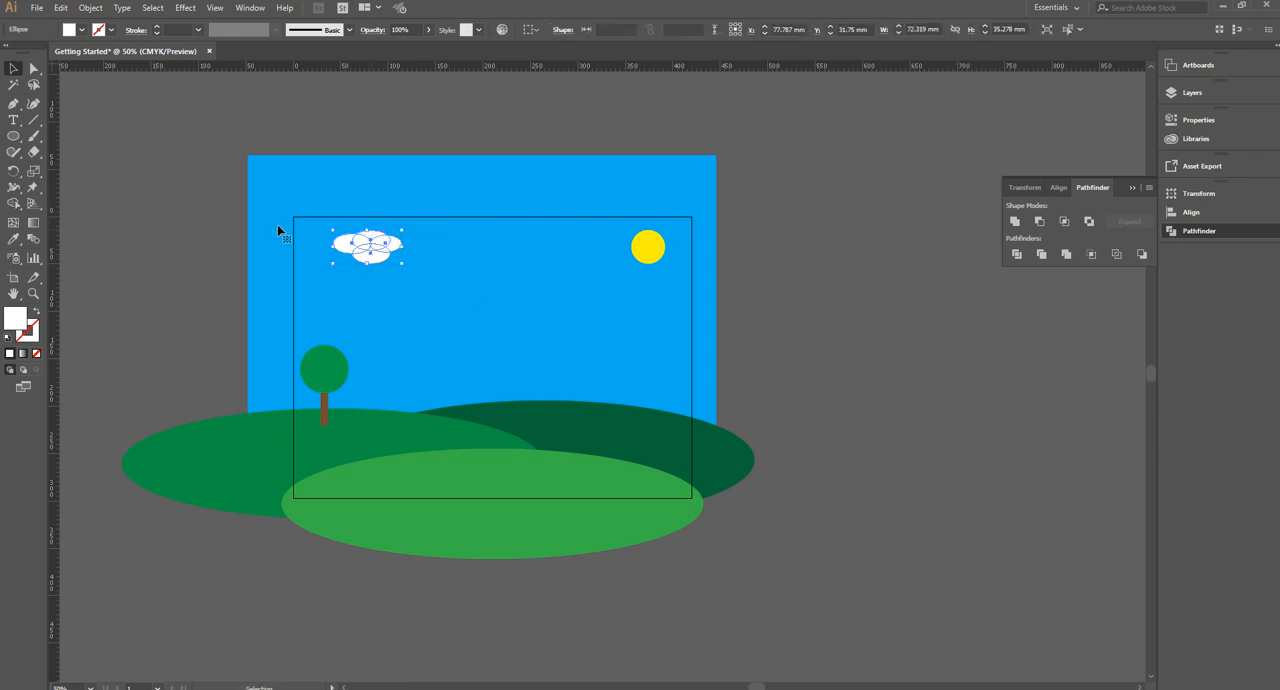
left_click(278, 231)
Spread three copies of the cloud across the sky, stretching the one beside the sun to about 93.6 mm wide
left_click(367, 252)
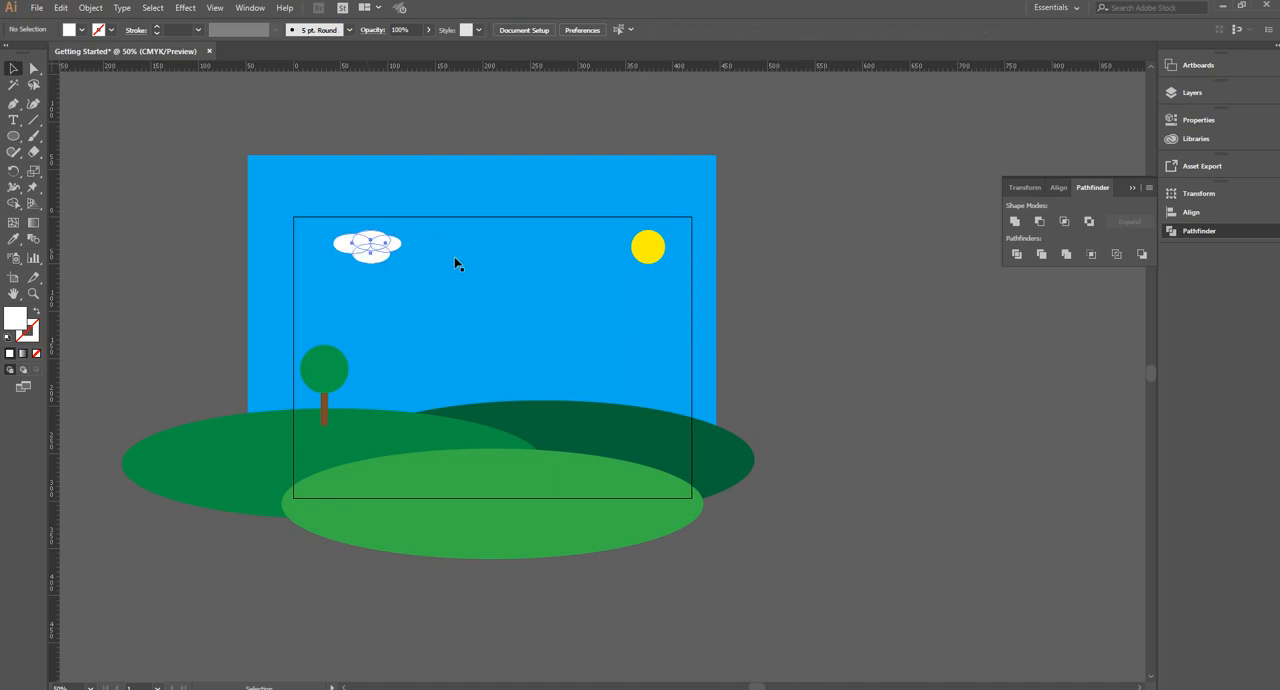
left_click_drag(371, 247, 341, 253)
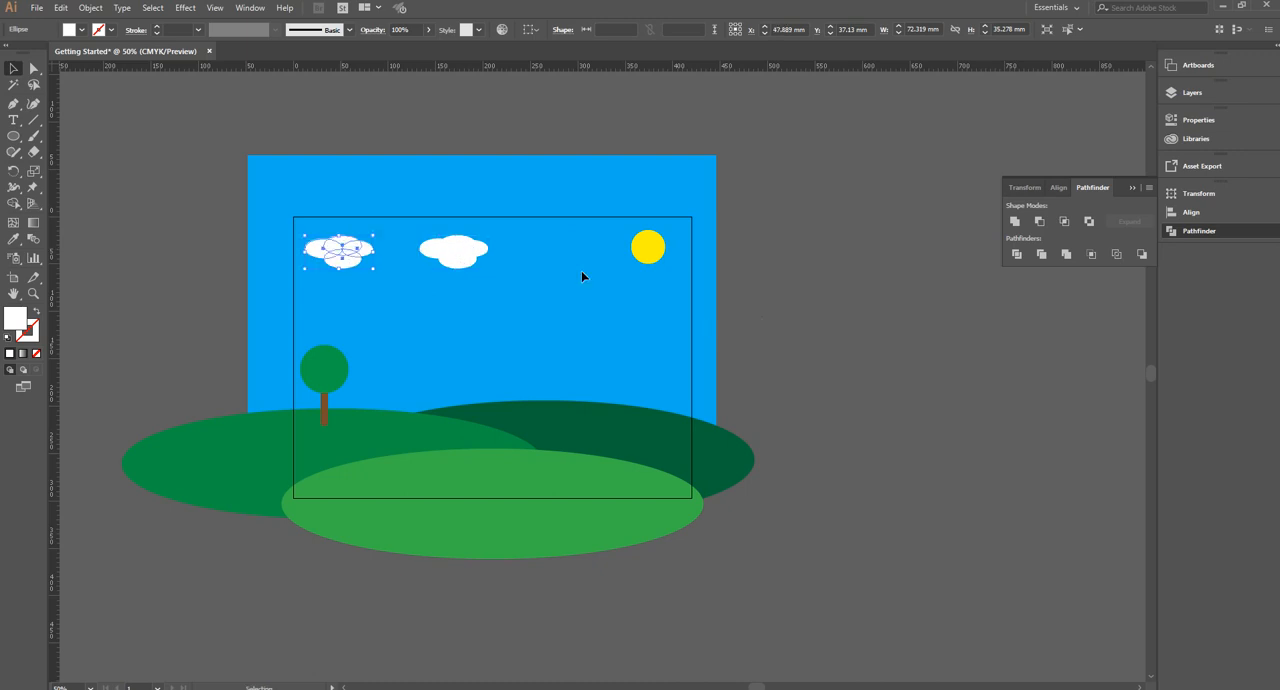
left_click(523, 254)
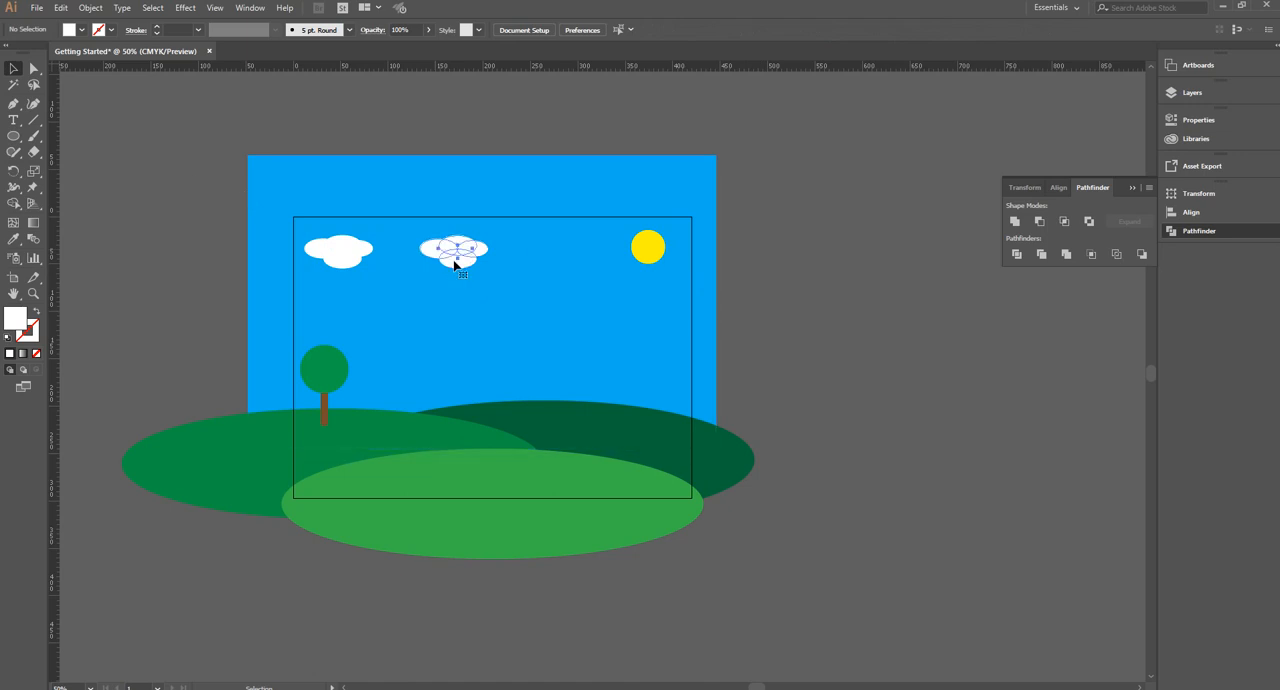
left_click_drag(455, 265, 551, 262)
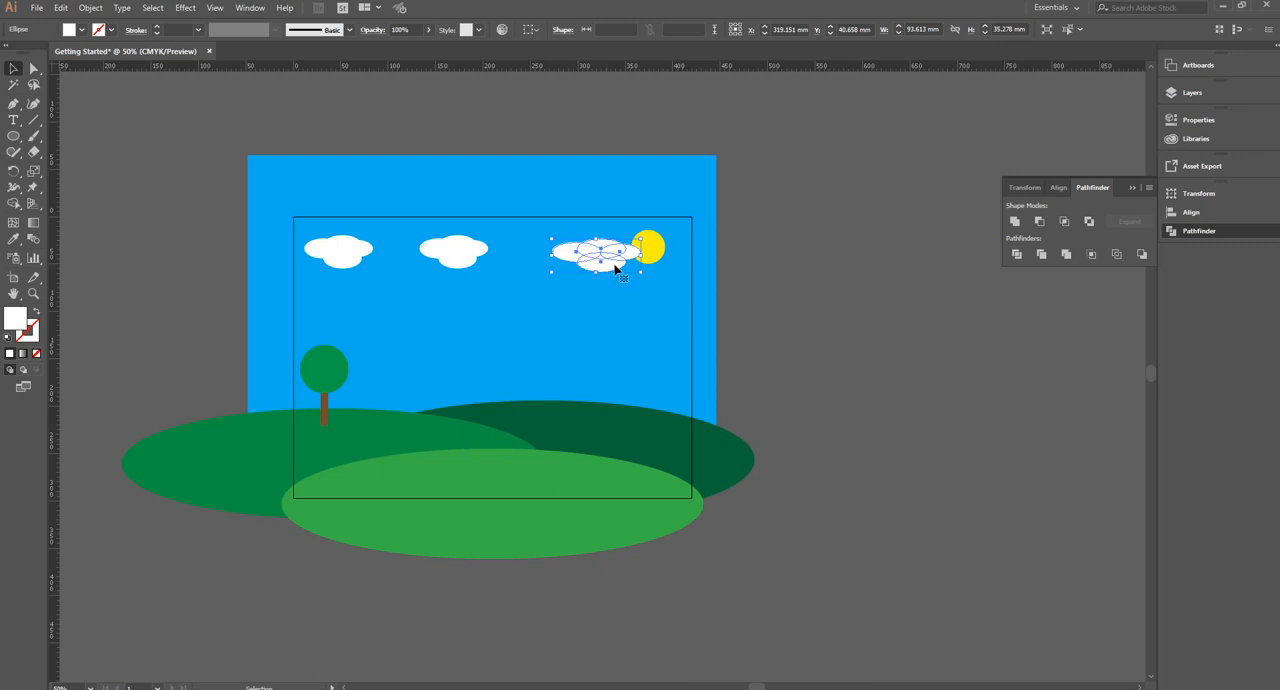
Delete the lower ellipse from the stretched cloud group beside the sun and return to the full artwork
double_click(612, 268)
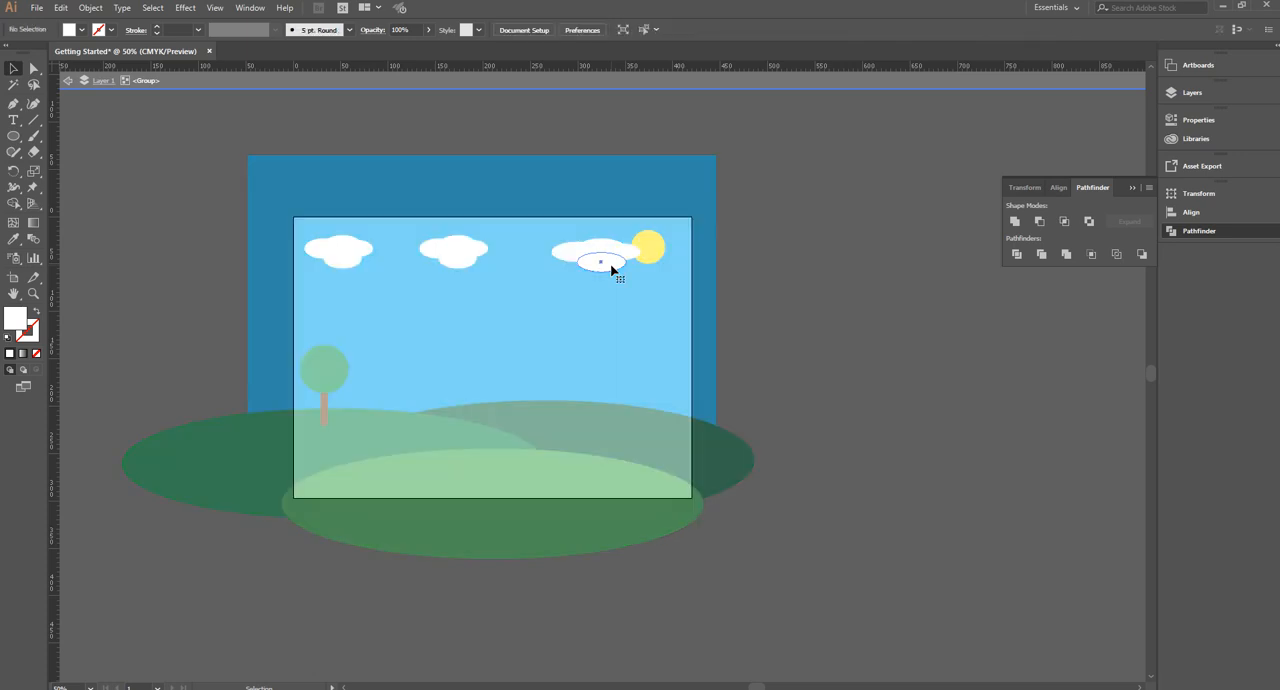
left_click(612, 270)
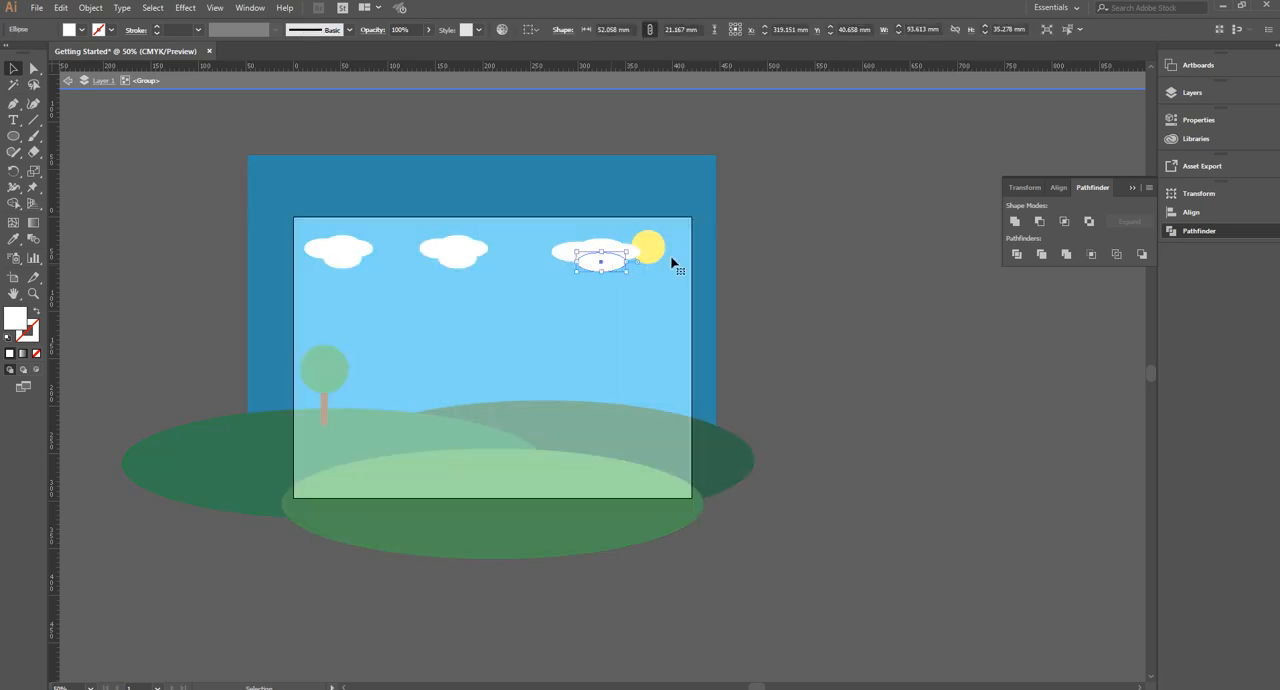
key("Delete")
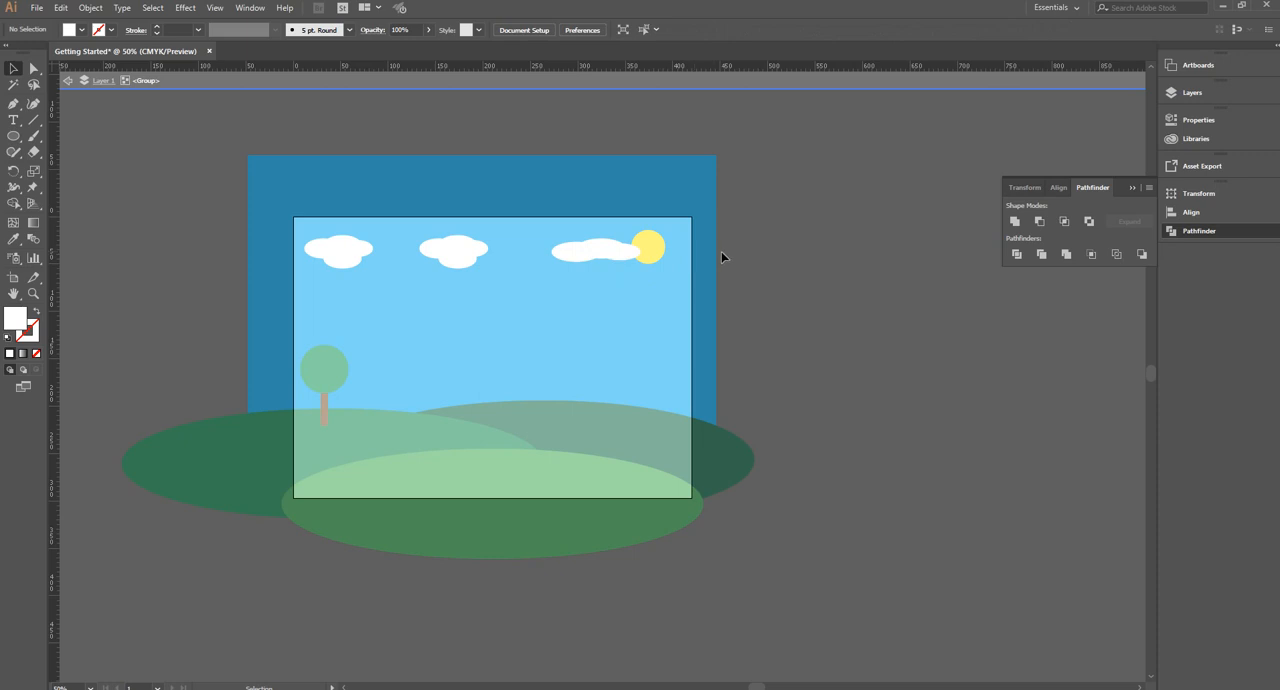
double_click(723, 258)
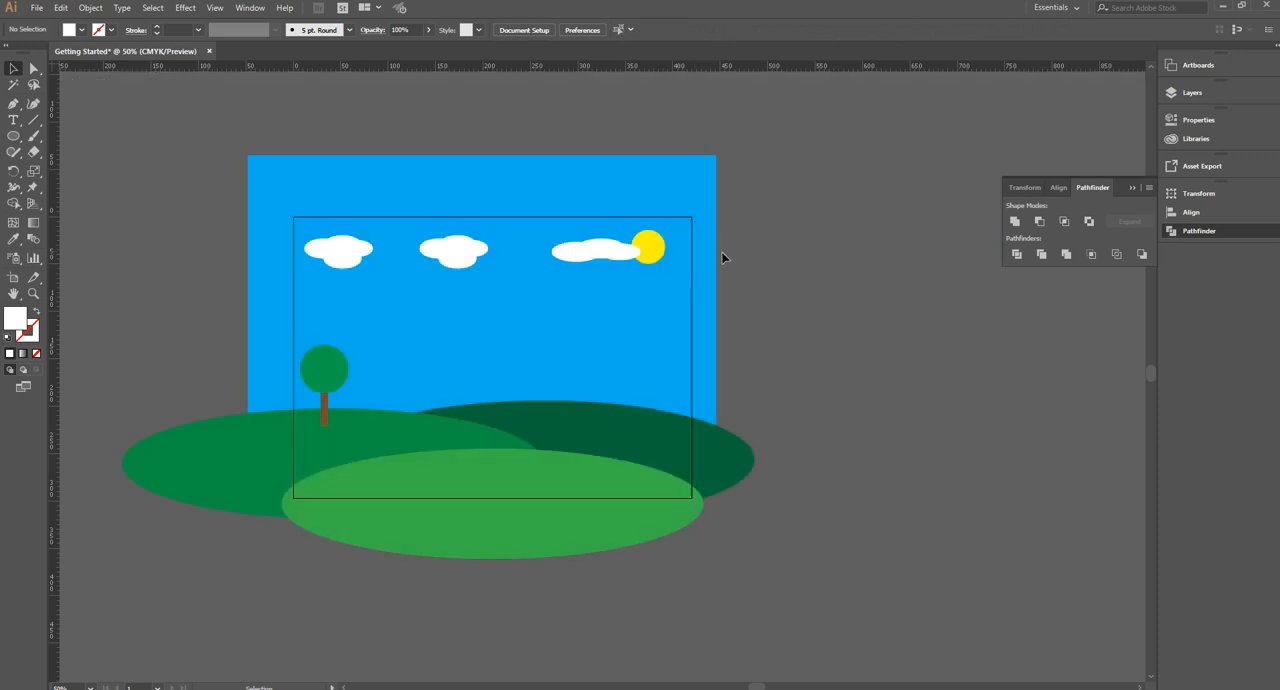
Copy the tree twice, enlarging one to about 74.1 by 124.5 mm on the front hill and shrinking one behind the left hill
left_click(324, 367)
left_click_drag(329, 366, 540, 372)
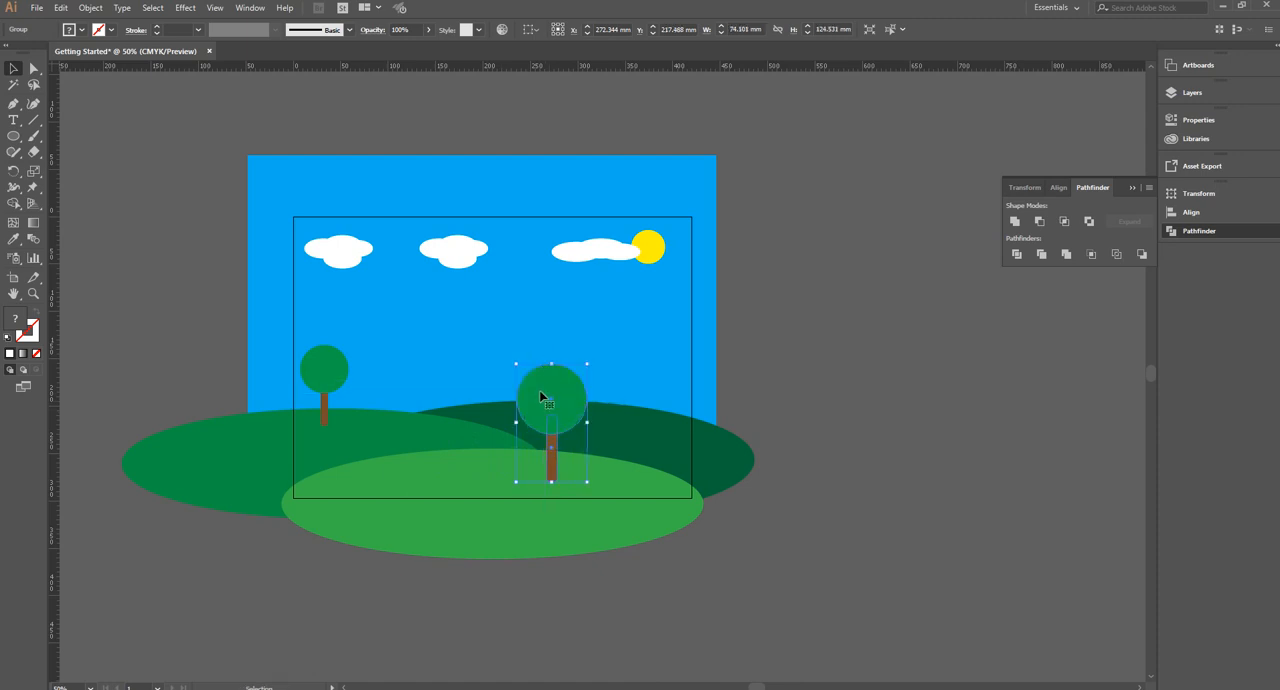
left_click(323, 369)
left_click_drag(323, 369, 433, 376)
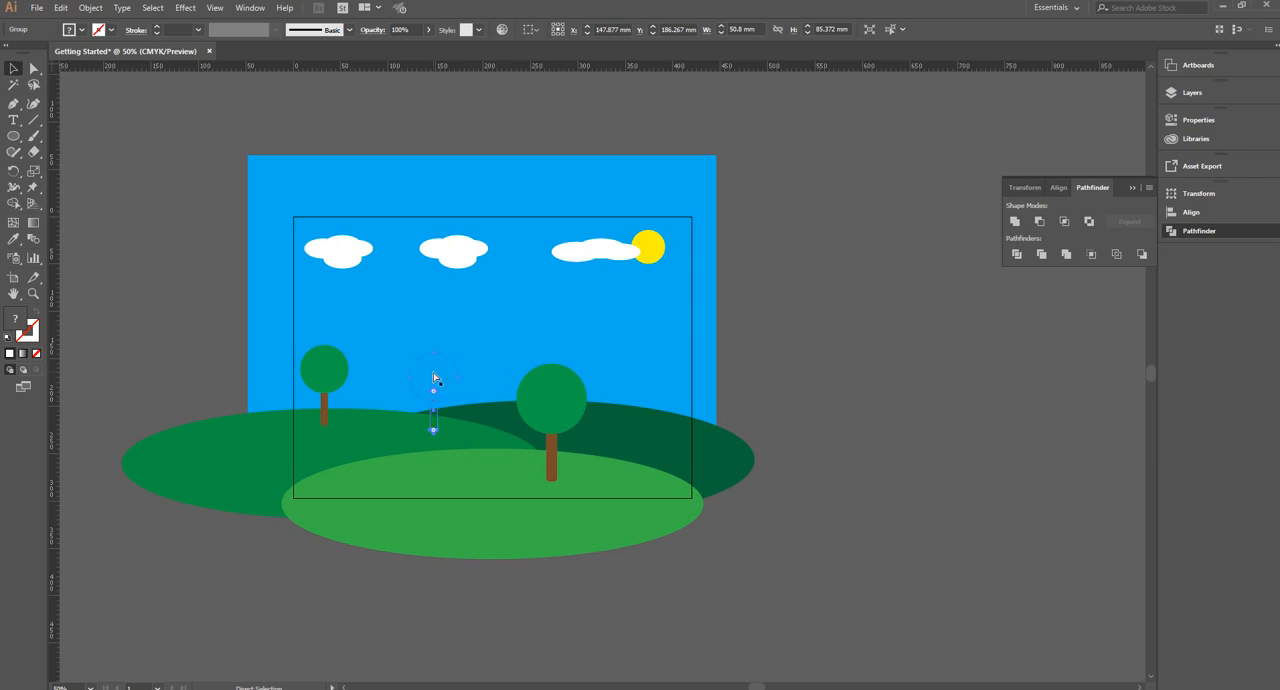
left_click(433, 373)
left_click_drag(433, 353, 450, 389)
Fill the crown of the small middle tree with a darker green inside its group, leaving the trunk brown
double_click(450, 389)
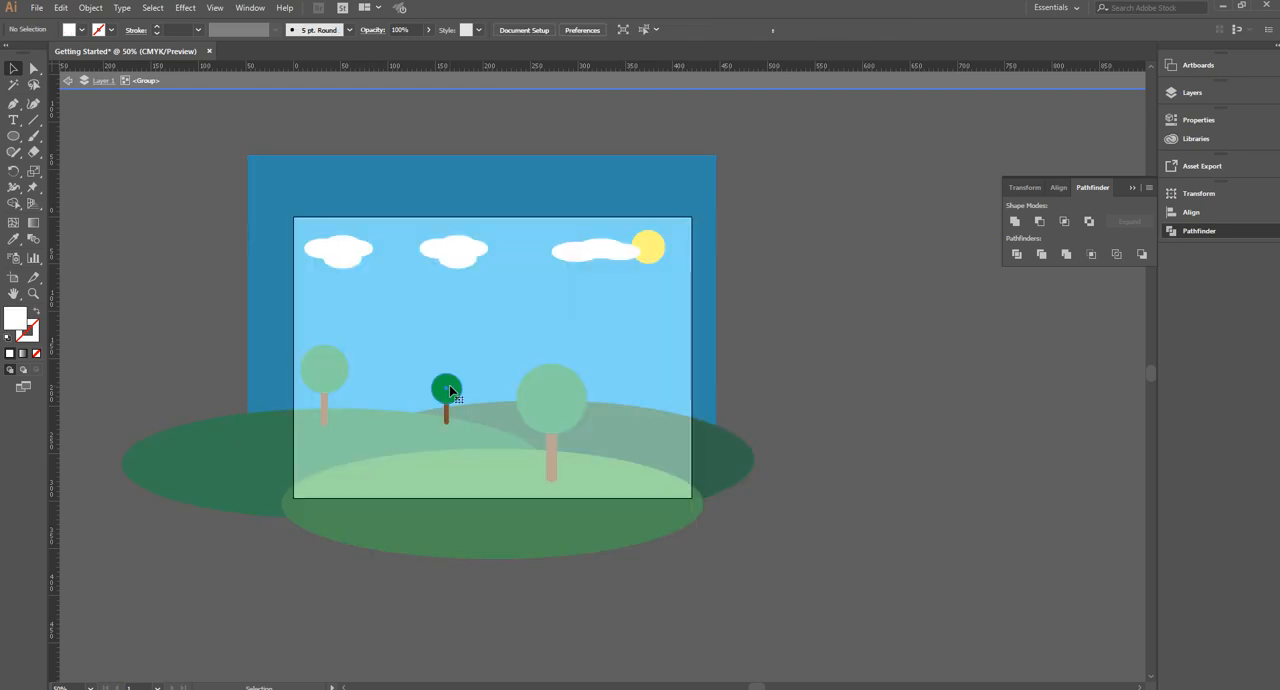
left_click(450, 389)
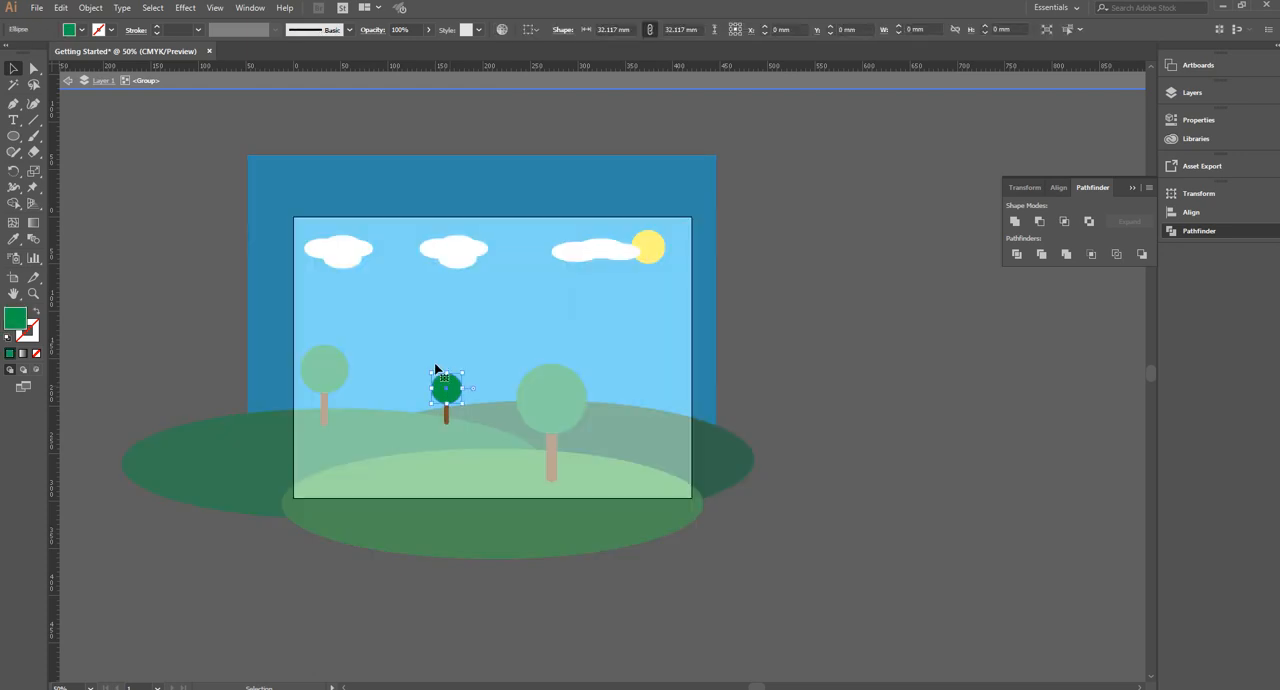
left_click(81, 29)
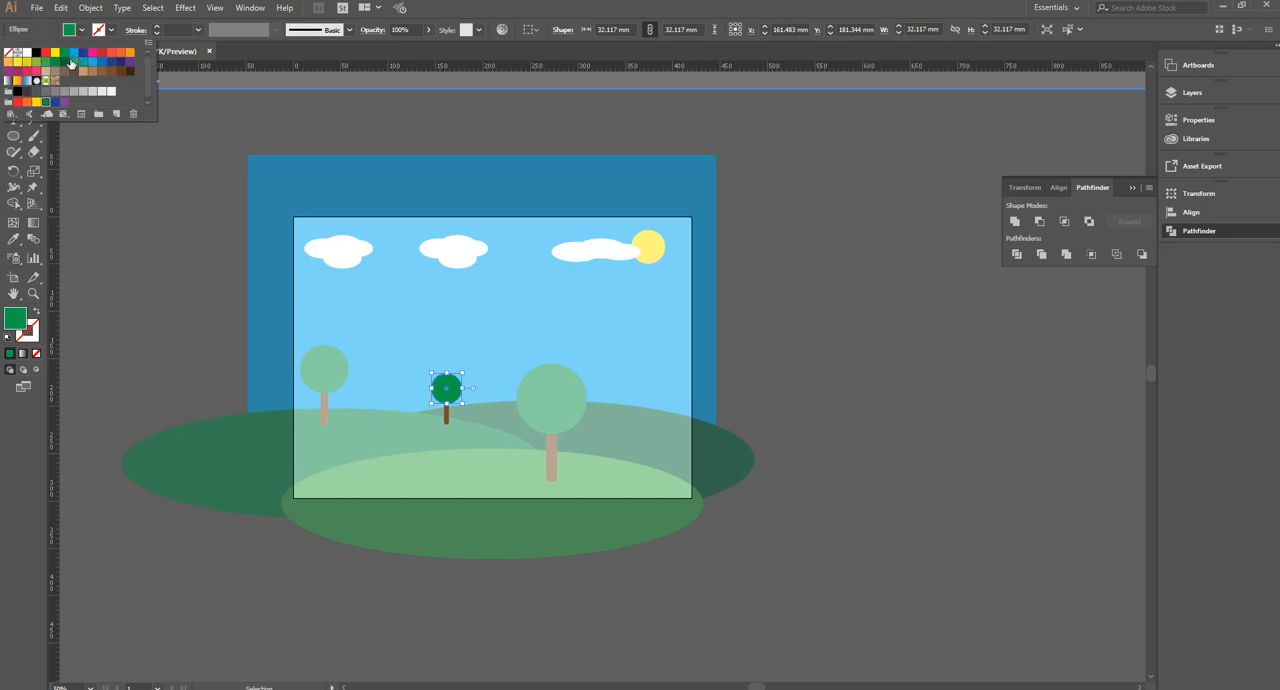
left_click(66, 64)
left_click(107, 216)
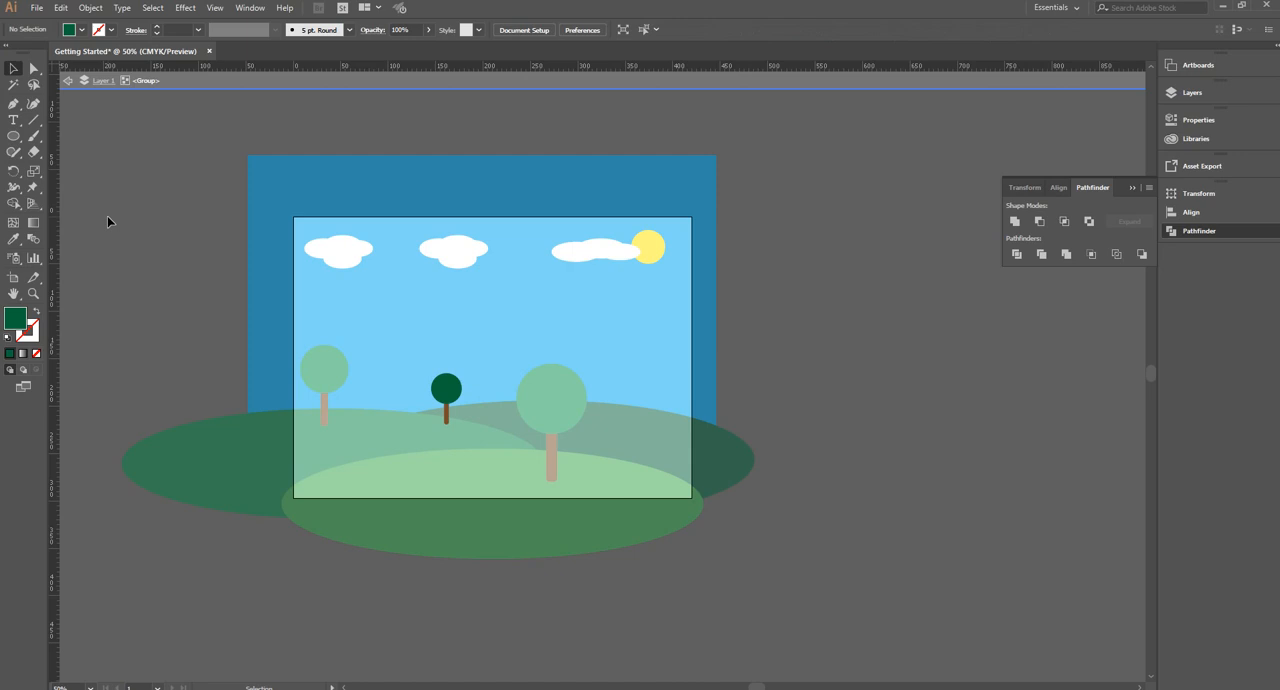
double_click(107, 216)
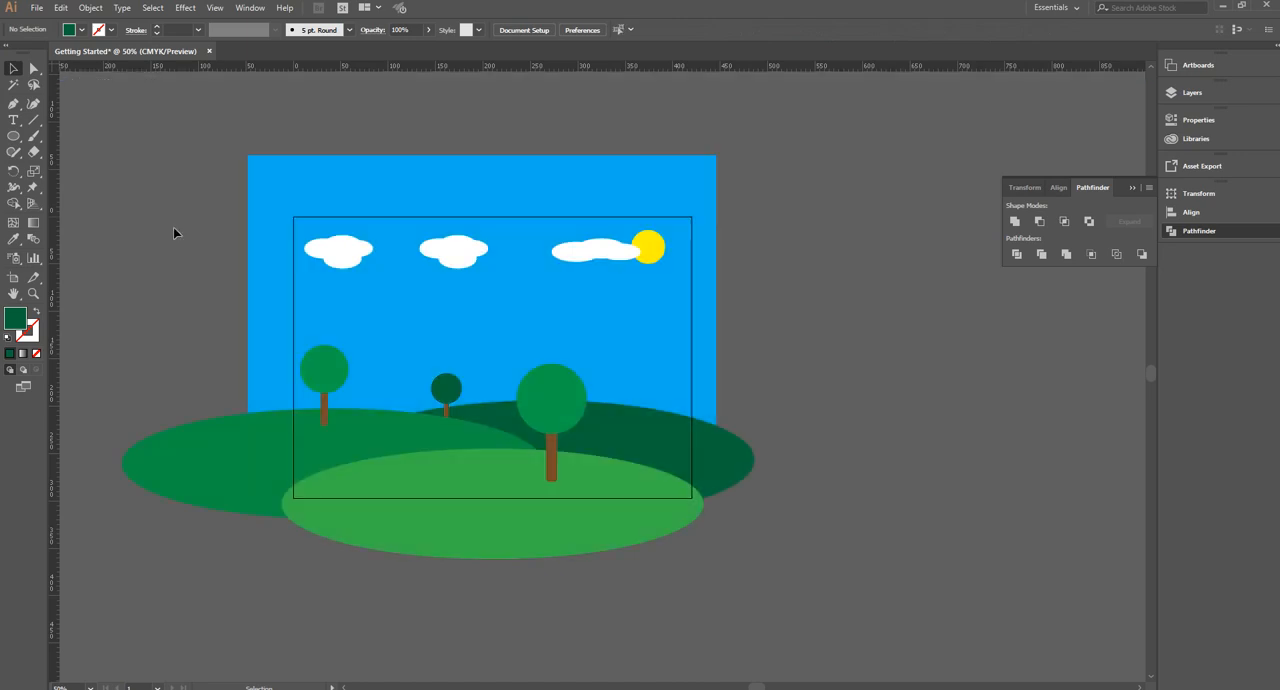
Set up the Pen tool with a black stroke and no fill
left_click(32, 119)
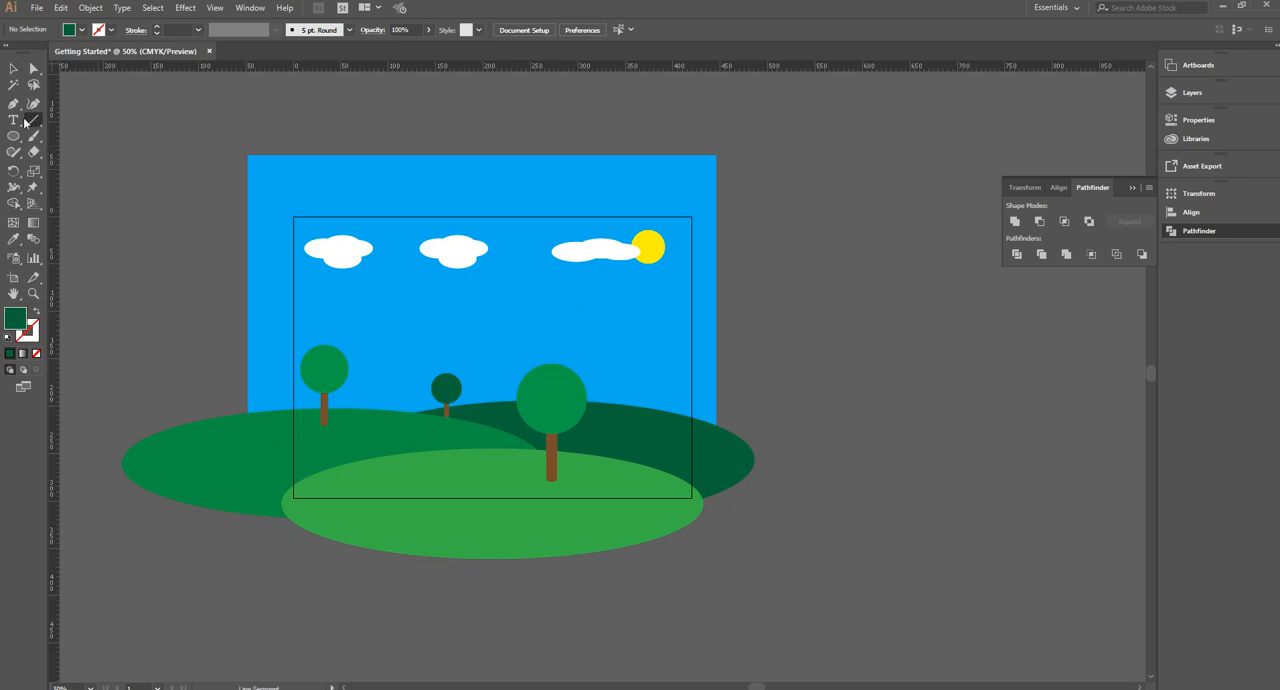
left_click(14, 105)
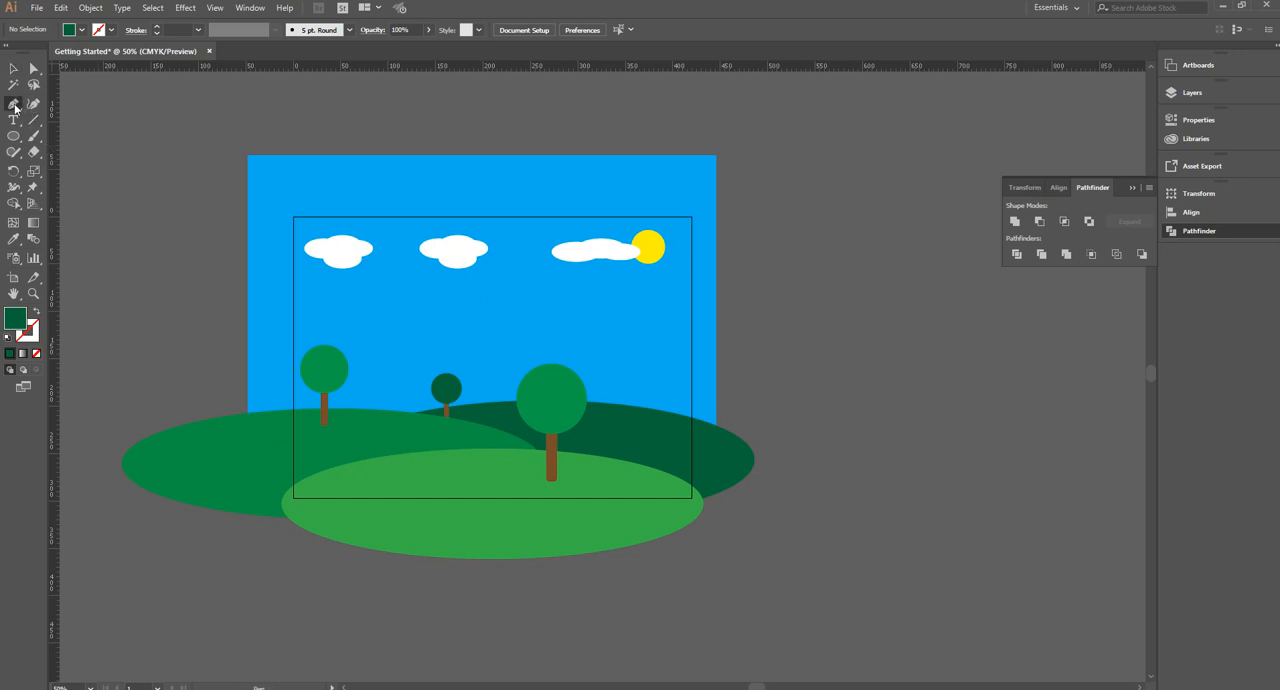
left_click(109, 31)
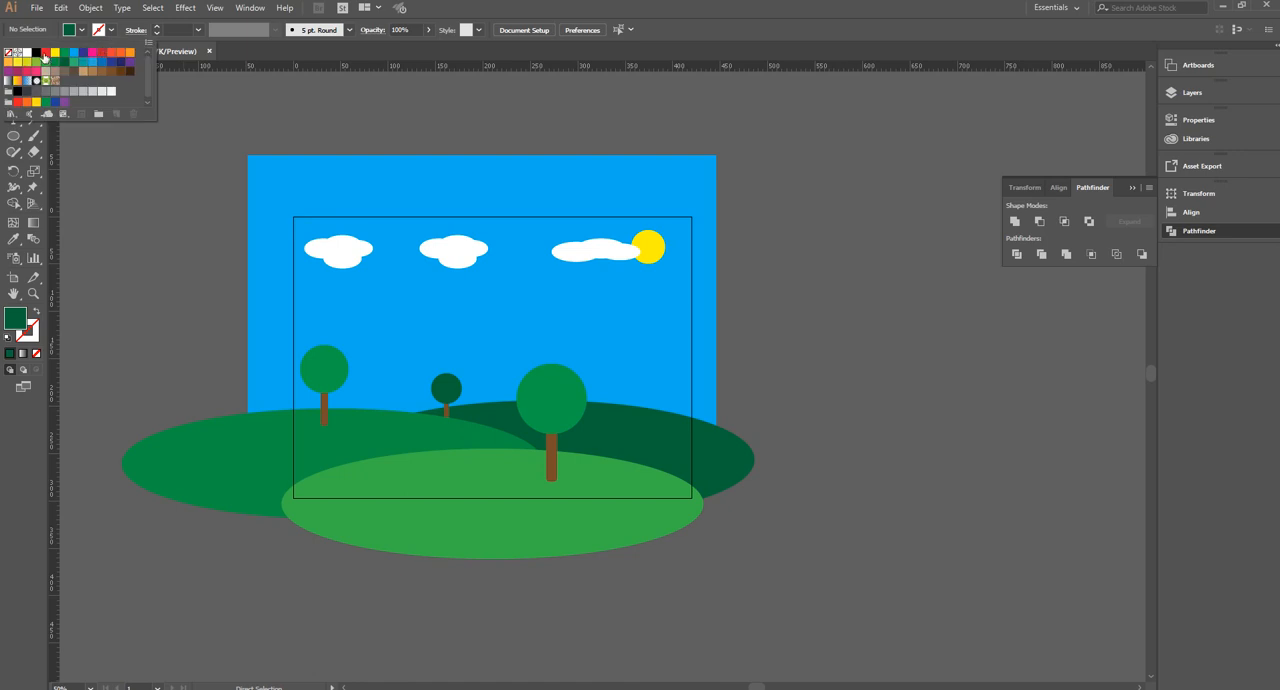
left_click(36, 52)
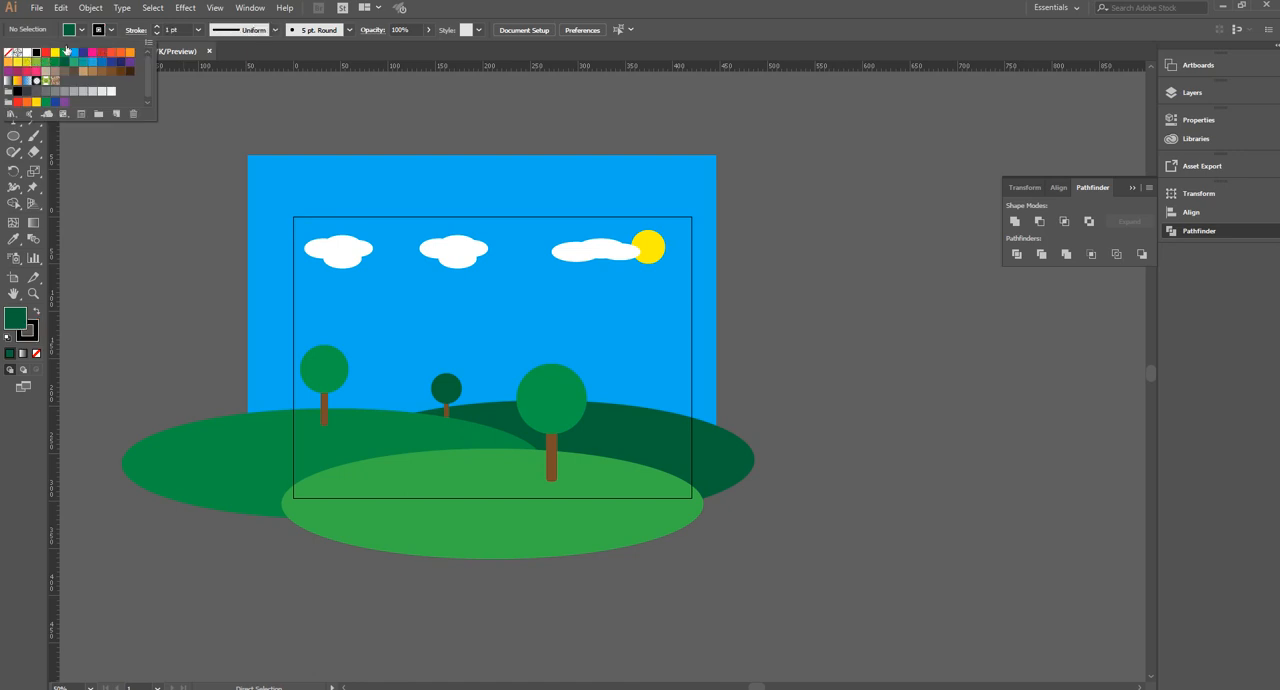
left_click(83, 32)
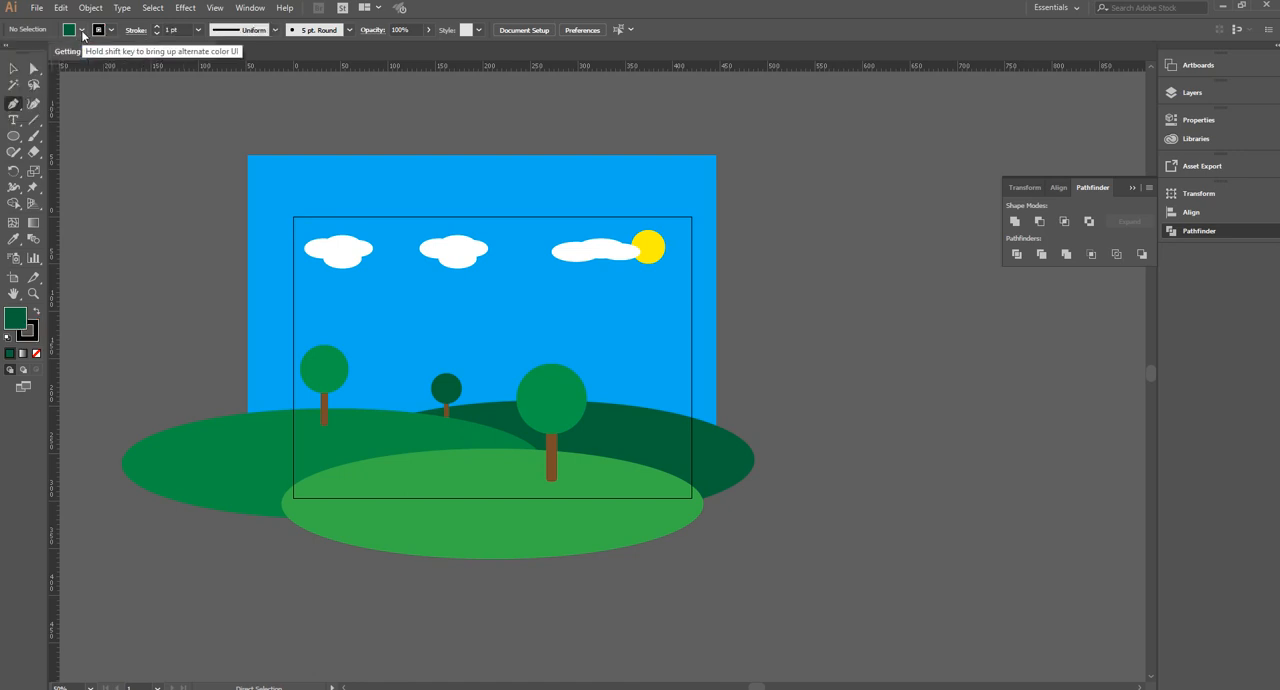
left_click(82, 31)
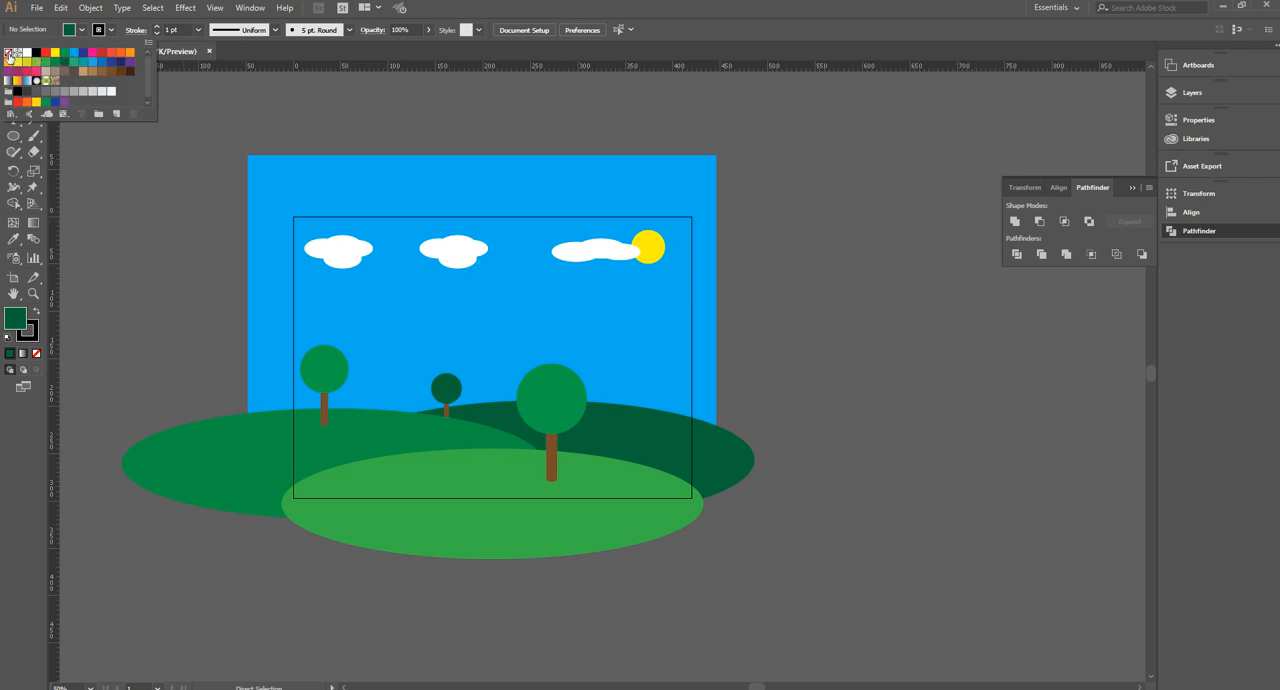
left_click(9, 52)
left_click(86, 34)
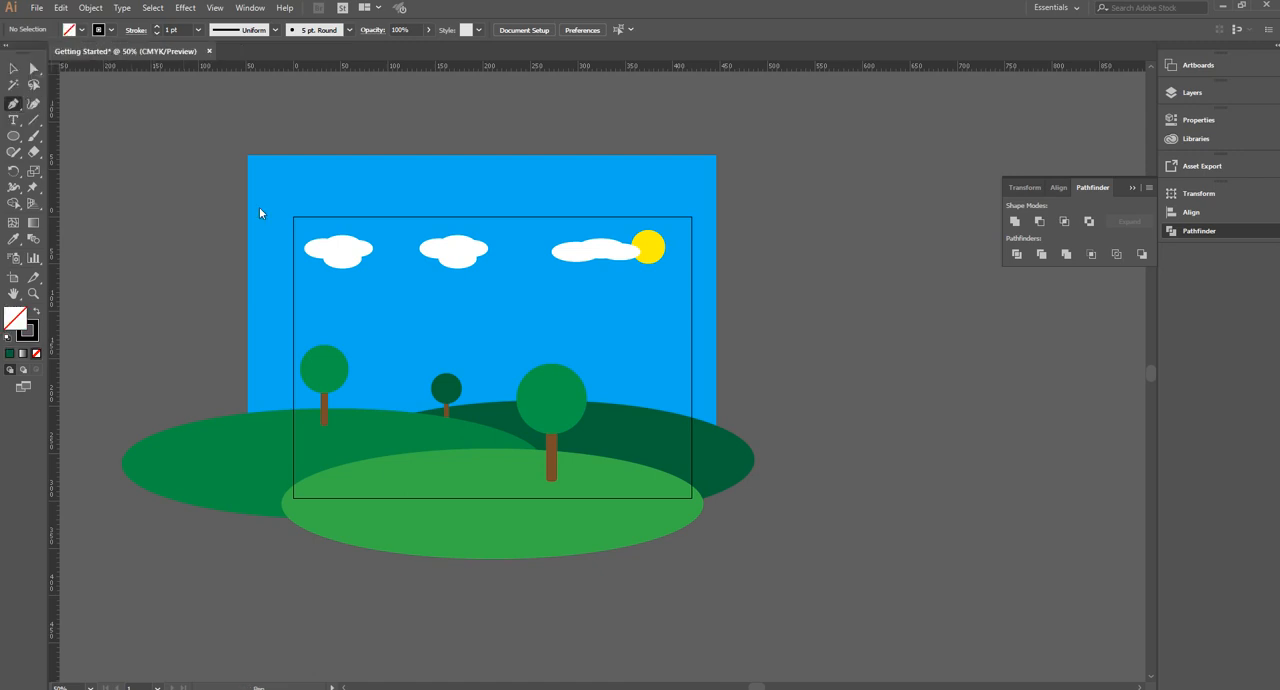
Draw a V-shaped bird about 14.1 by 6.35 mm with the Pen tool in the sky just below the left cloud
left_click(367, 272)
left_click(379, 273)
key("v")
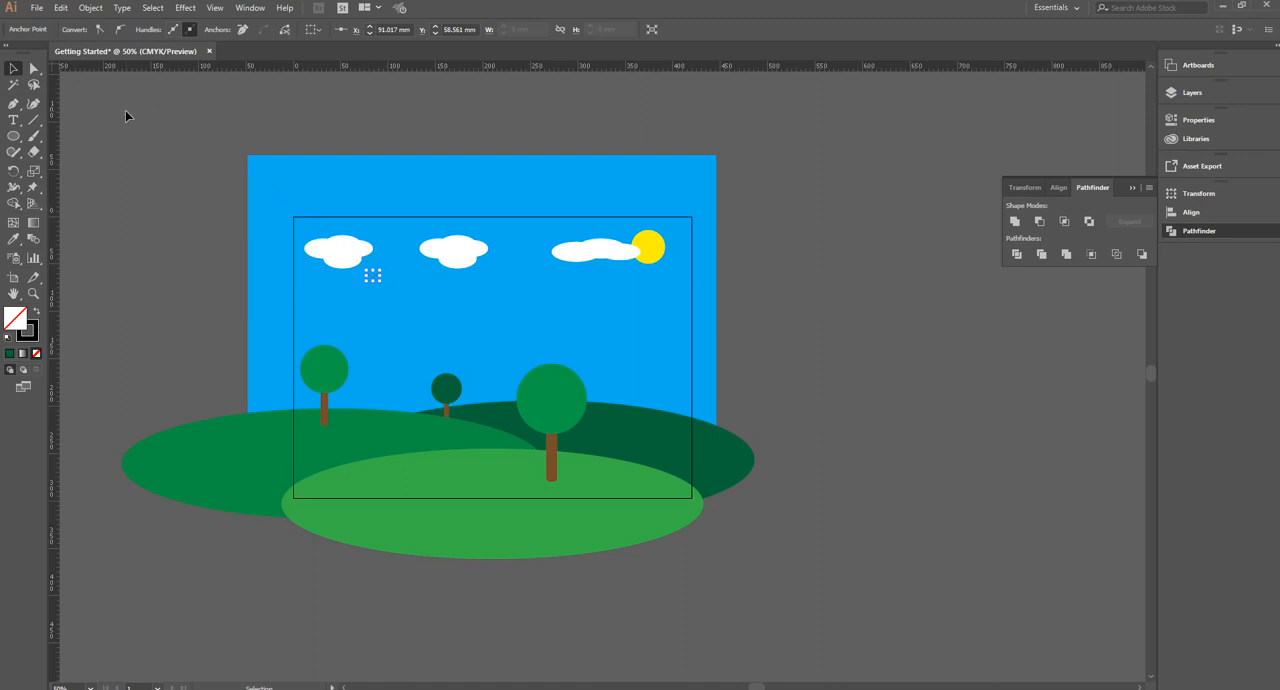
left_click(143, 221)
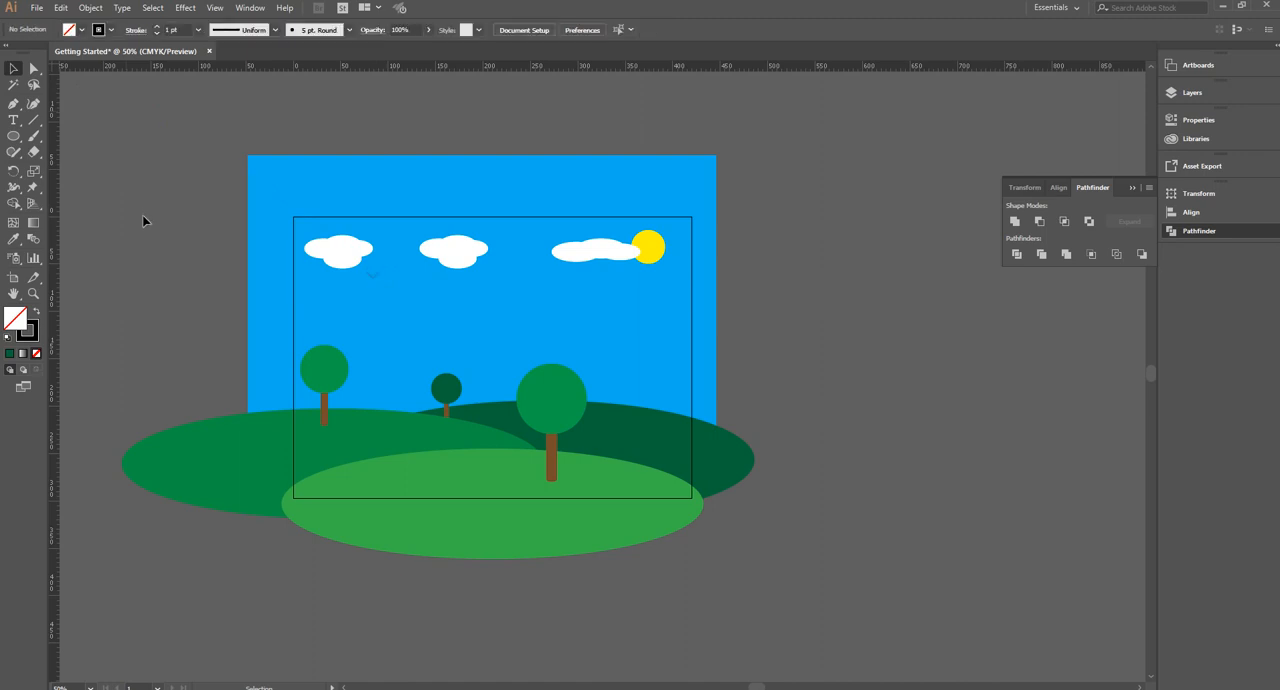
left_click(372, 288)
Thicken the stroke of the V-shaped bird to 7 pt
key("ctrl+plus")
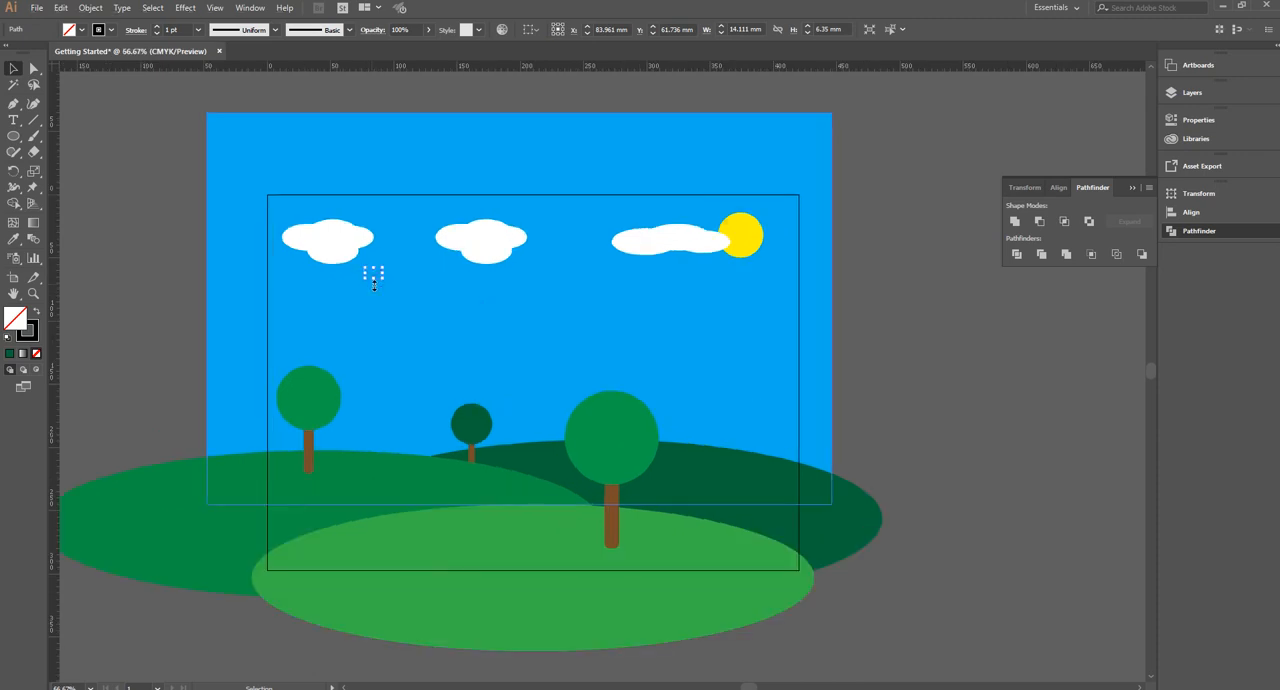
key("ctrl+plus")
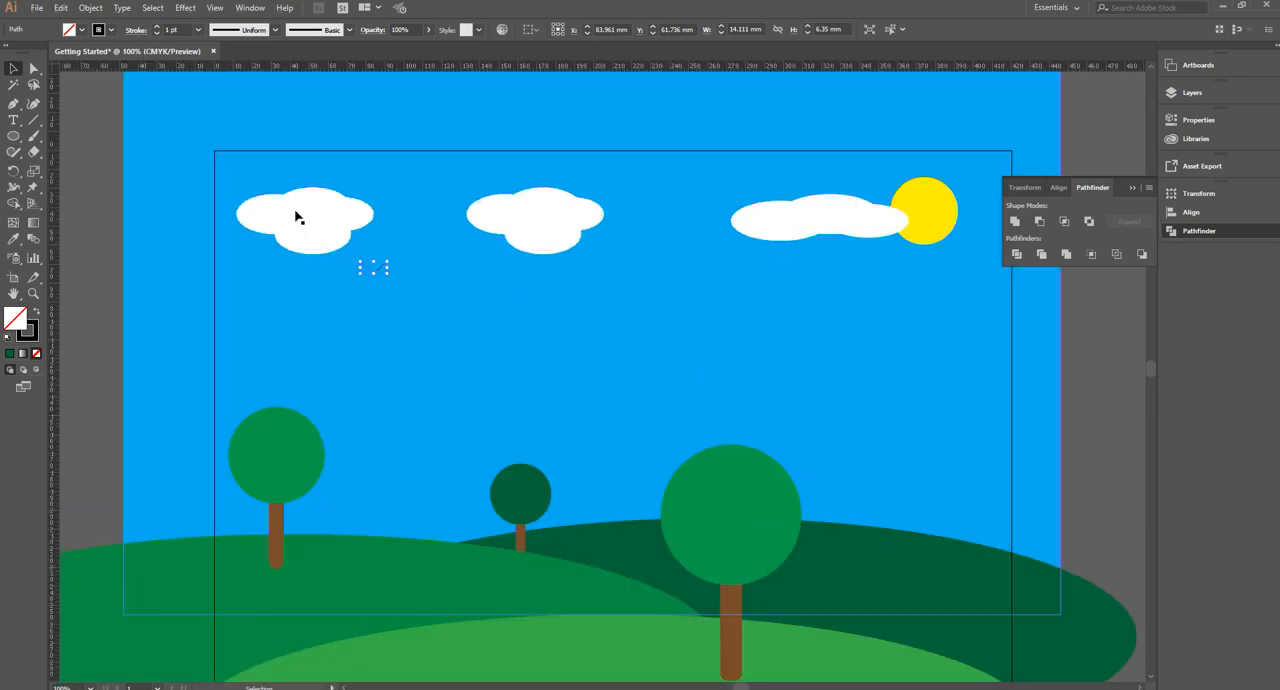
left_click(157, 27)
left_click(157, 27)
left_click(157, 27)
Duplicate the bird into a scattered flock of six below the left cloud and nudge the first bird slightly up and left
left_click_drag(372, 267, 472, 289)
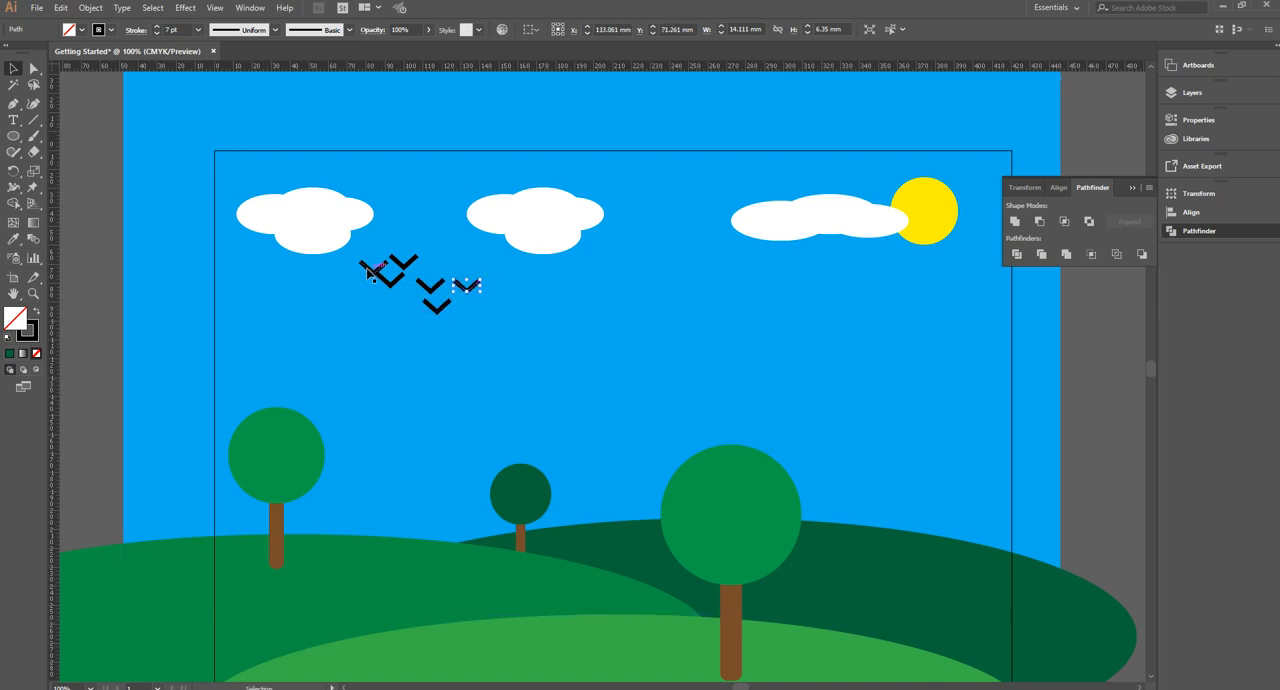
left_click_drag(367, 270, 363, 260)
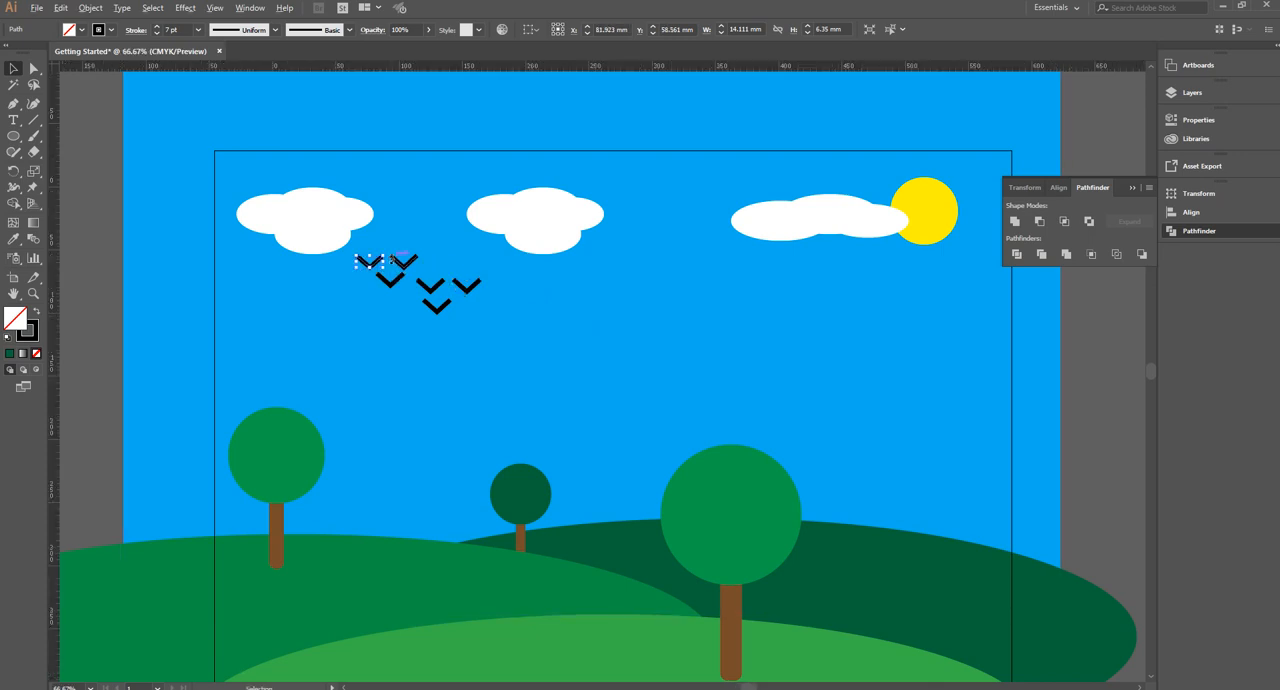
scroll(393, 261, "down", 2)
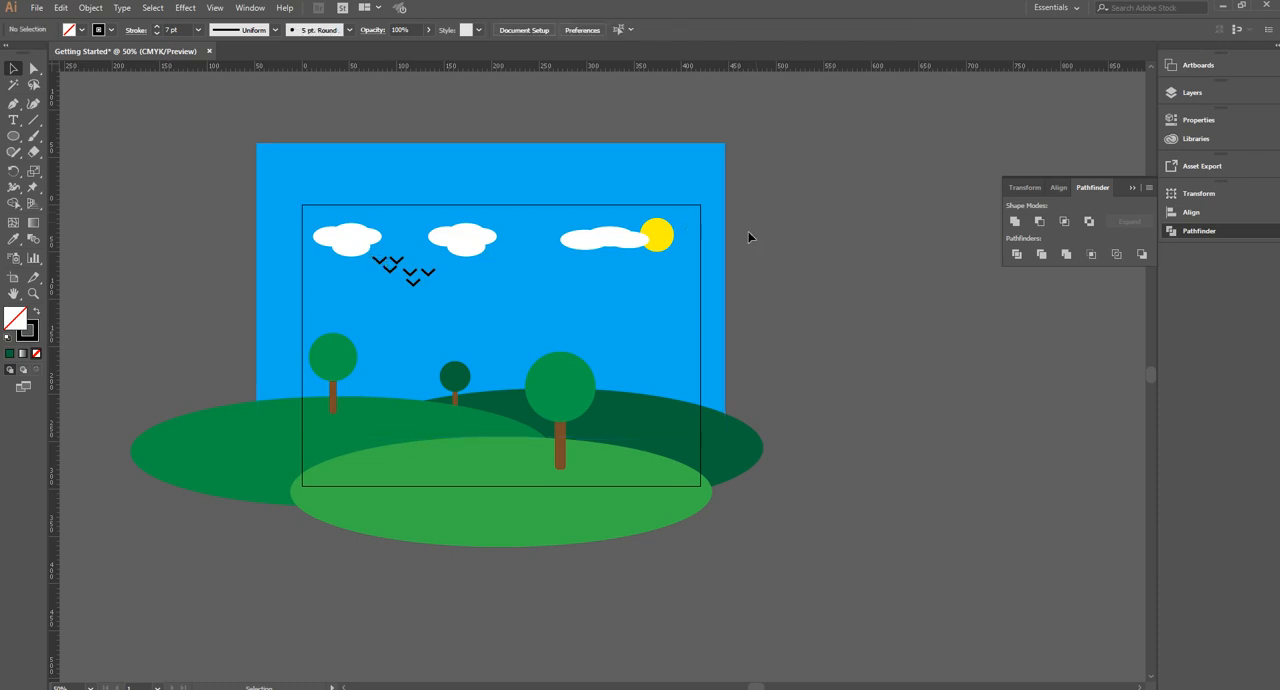
Fill the left cloud with the light grey swatch C=0 M=0 Y=0 K=5
scroll(453, 203, "up", 1)
key("a")
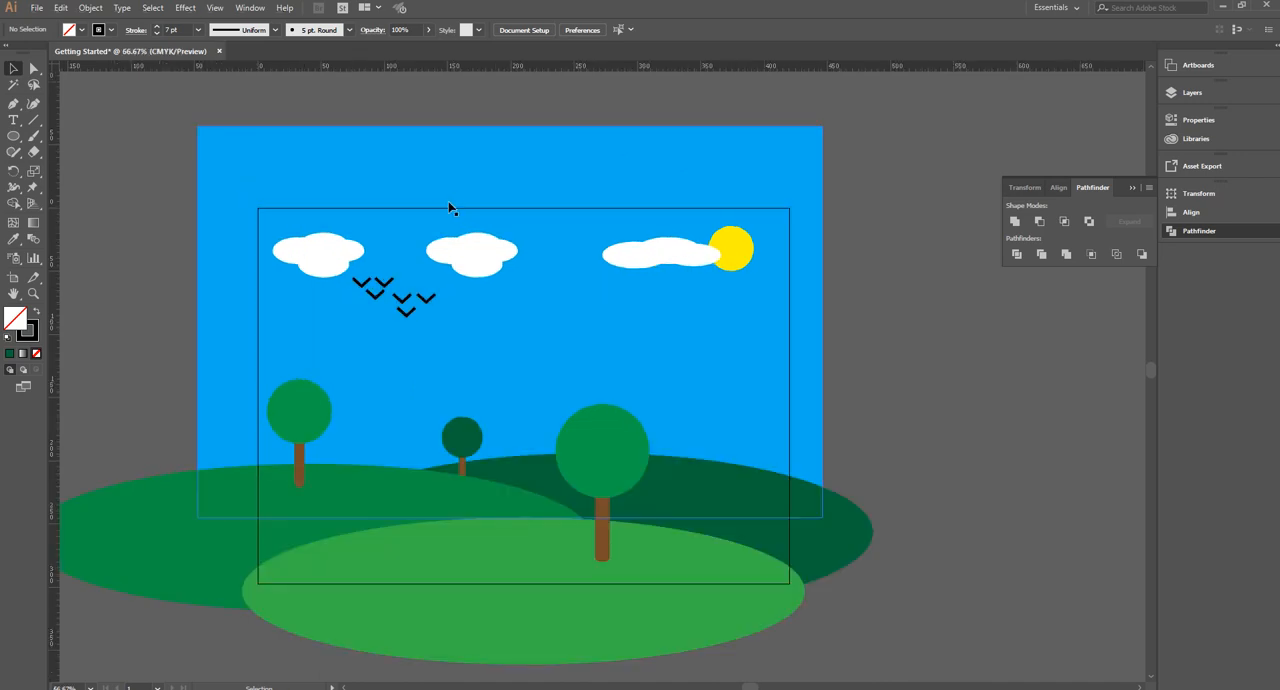
scroll(449, 203, "up", 1)
scroll(437, 268, "down", 1)
left_click_drag(82, 33, 345, 275)
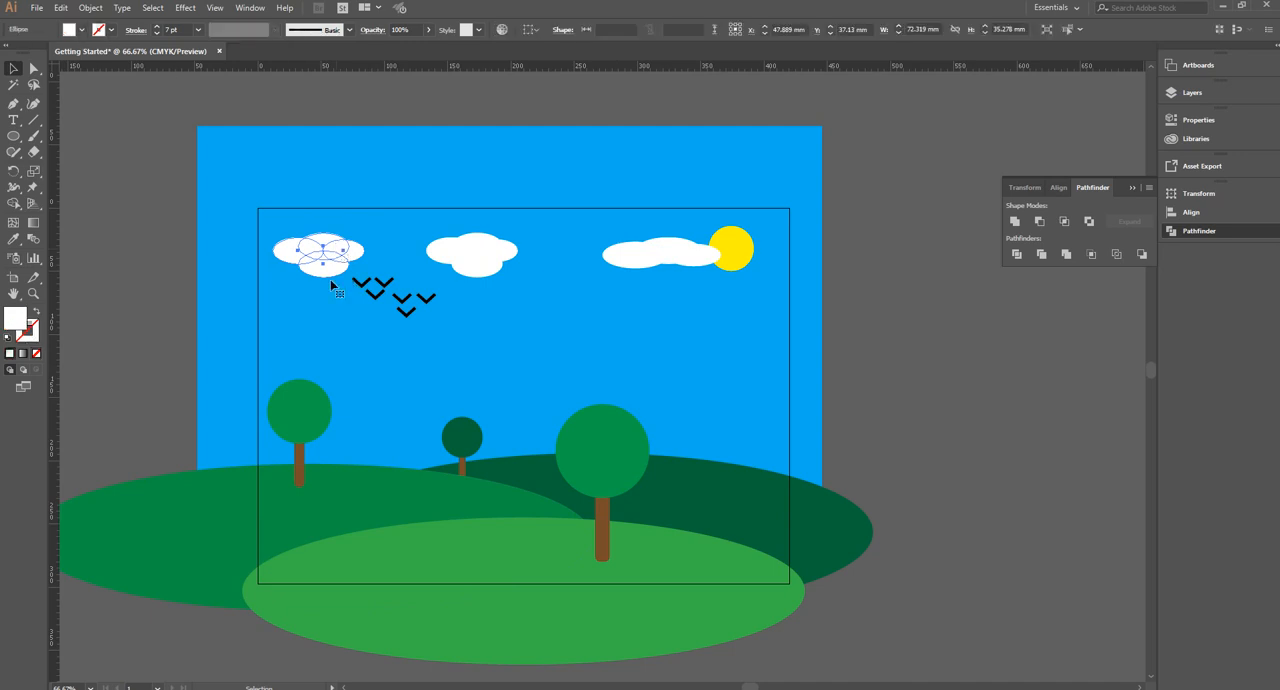
left_click(83, 31)
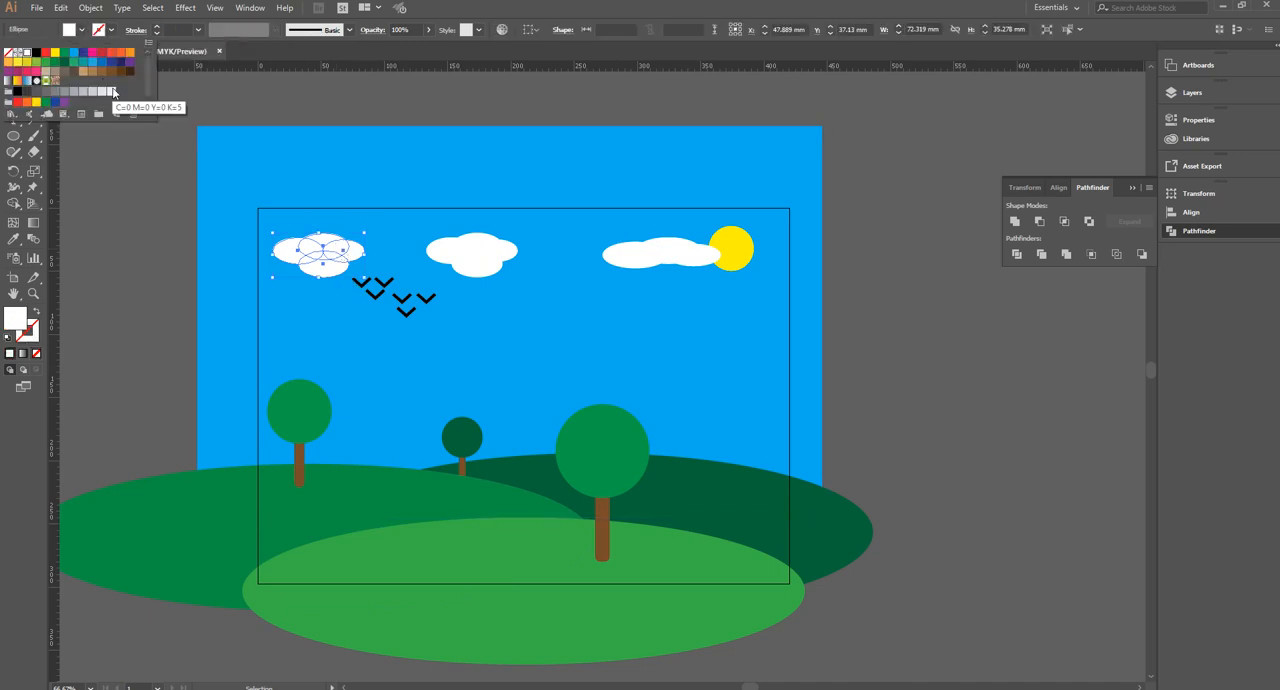
left_click(111, 92)
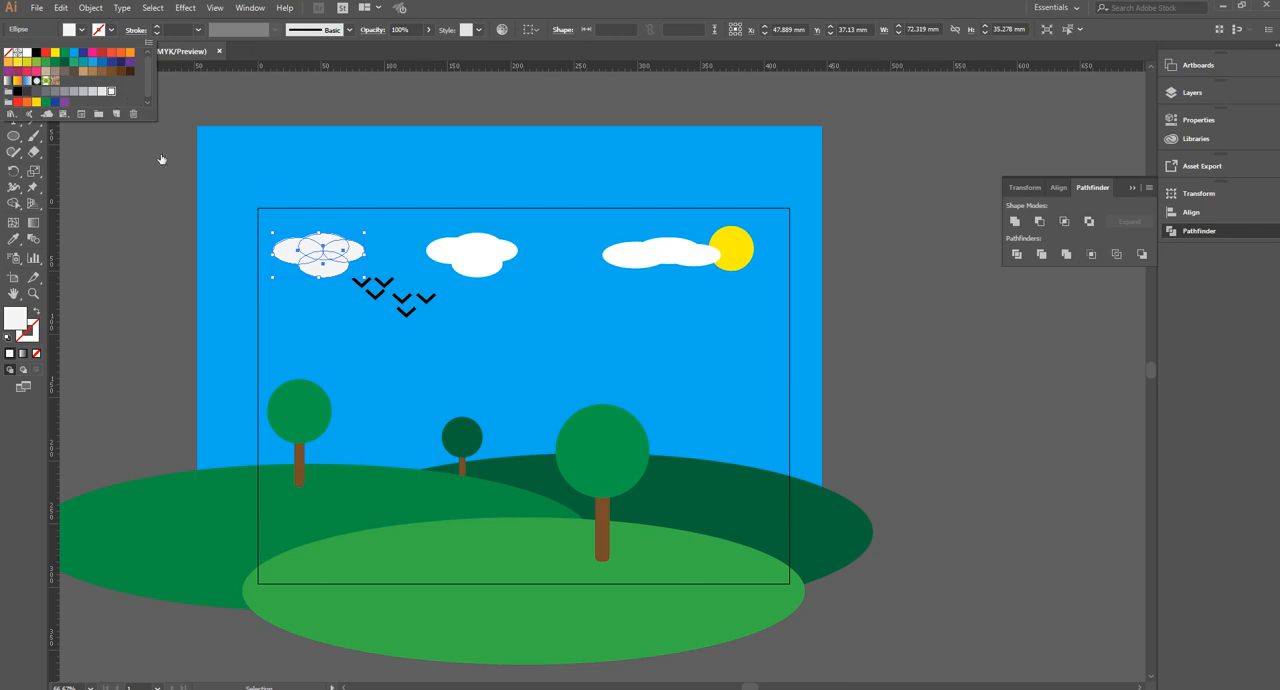
left_click(175, 212)
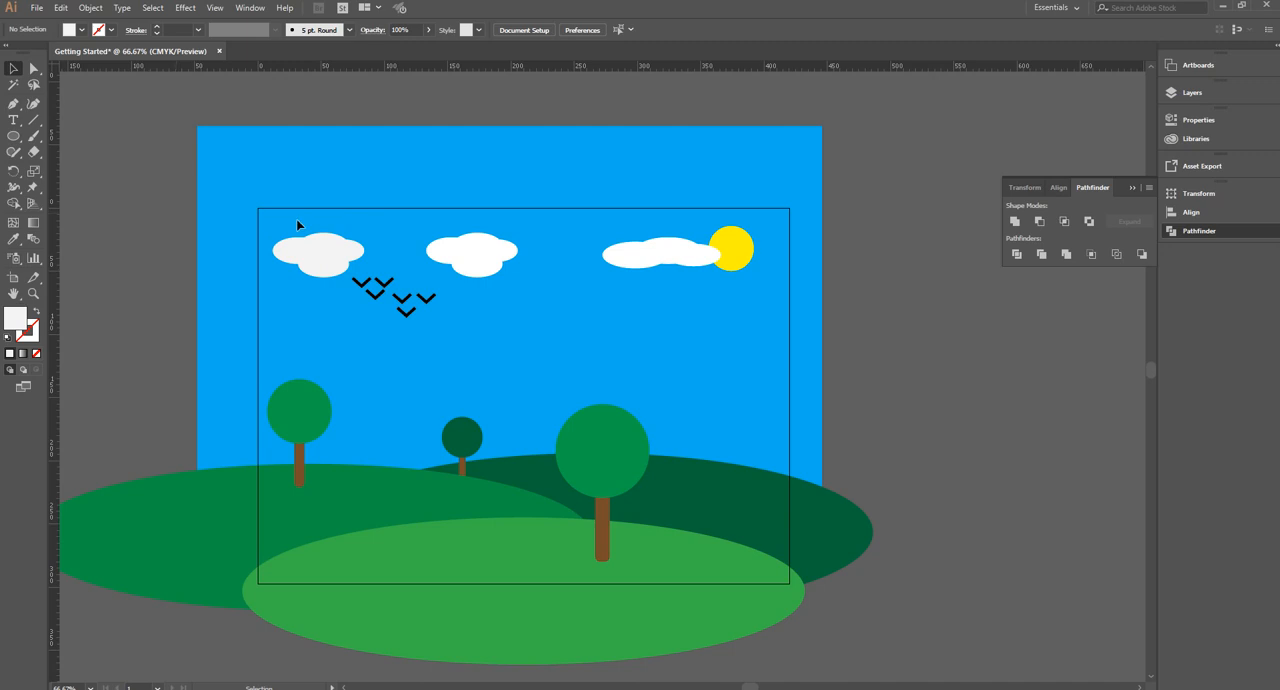
Change the fill of the sky rectangle from blue to dark grey
left_click(460, 163)
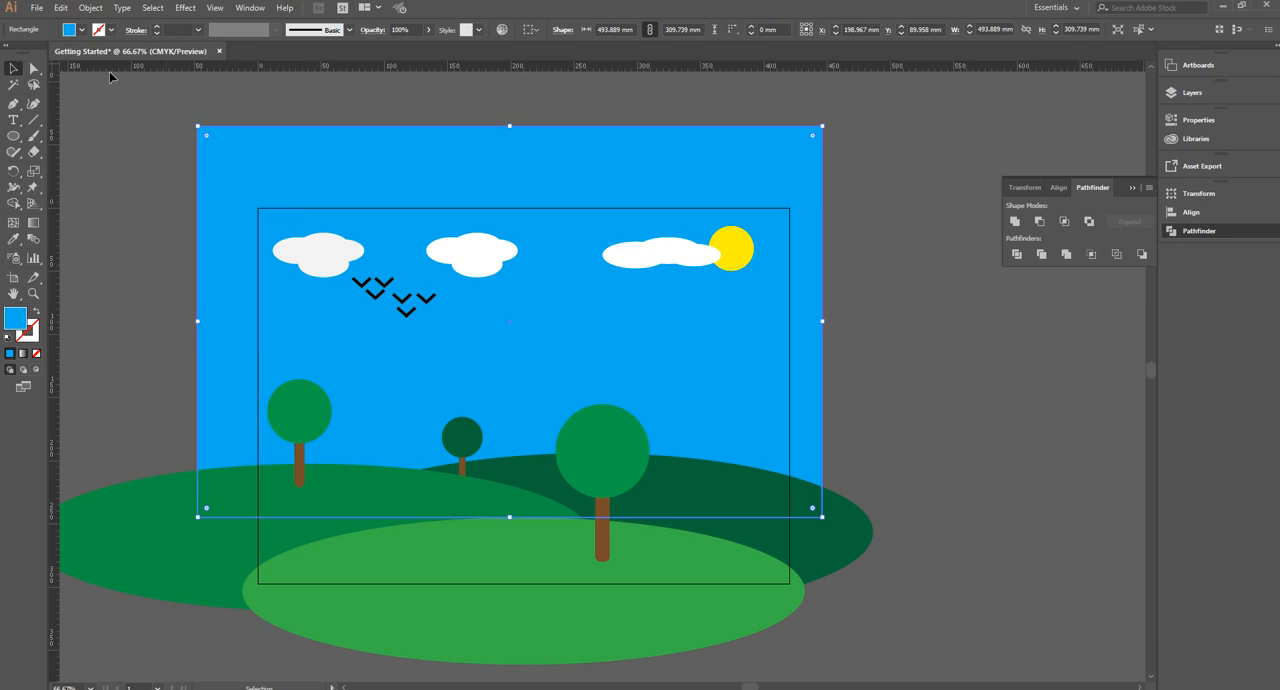
left_click(82, 30)
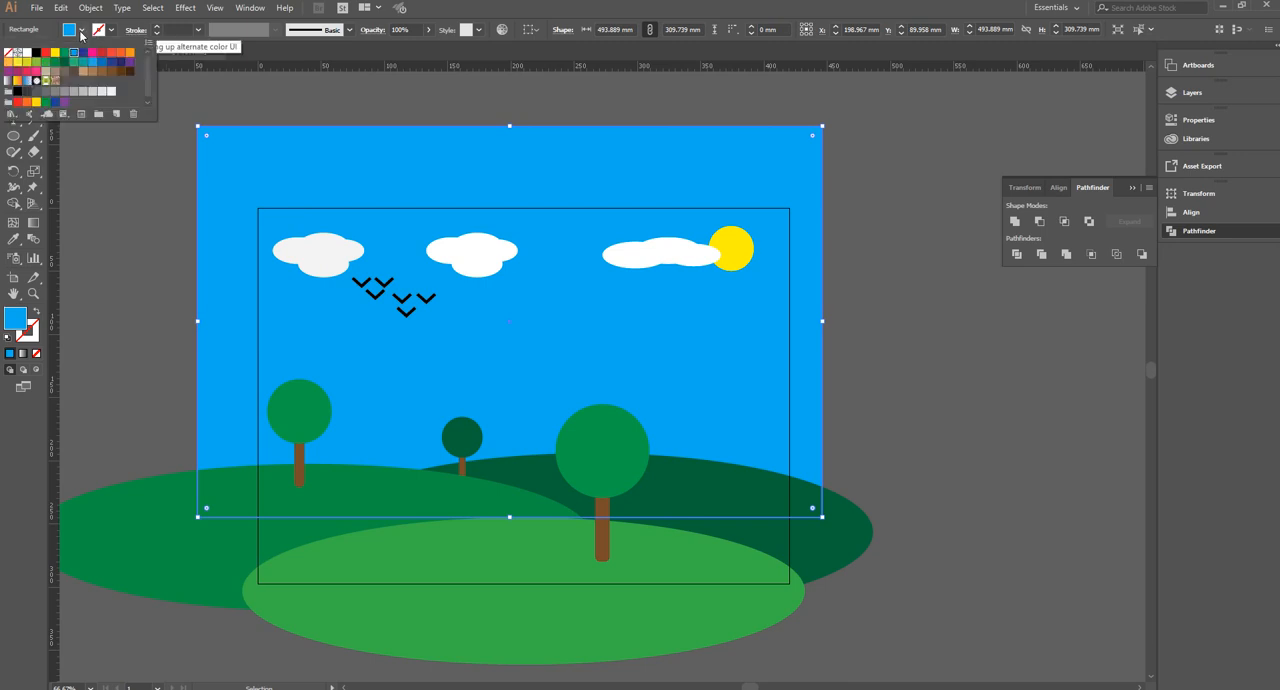
left_click(27, 92)
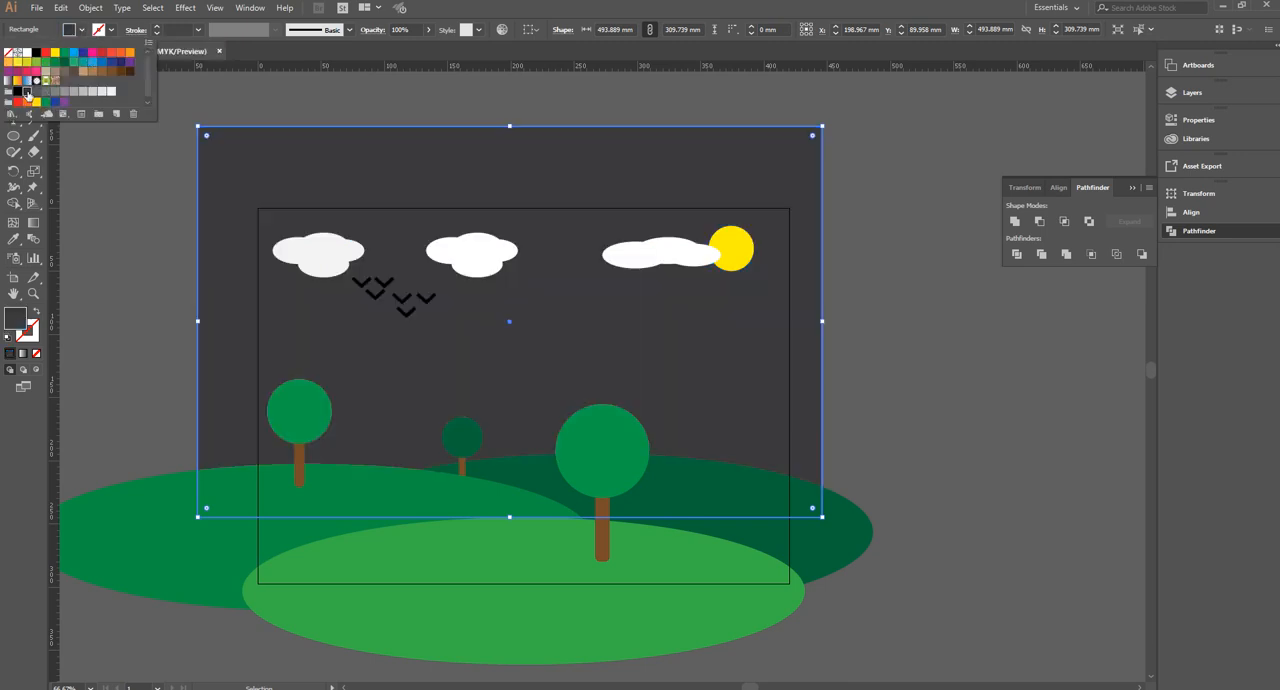
left_click(94, 205)
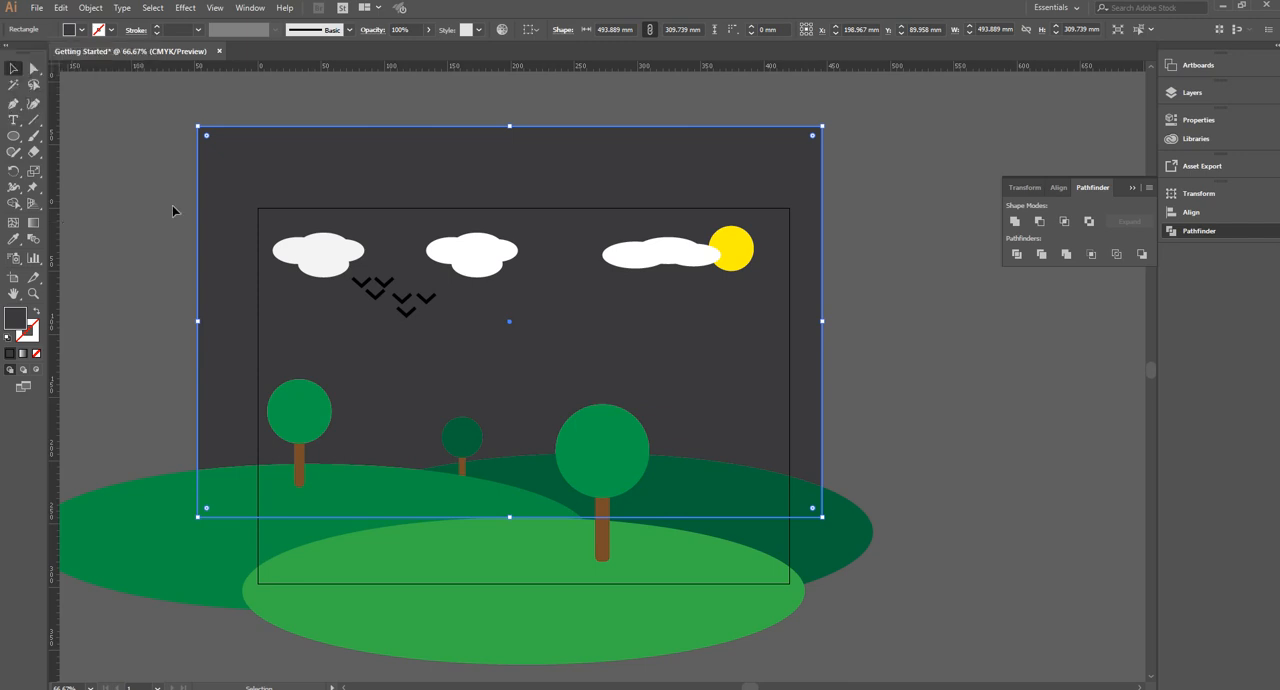
Select the ellipses of all three clouds and fill them with the grey swatch C=0 M=0 Y=0 K=40
left_click(740, 245)
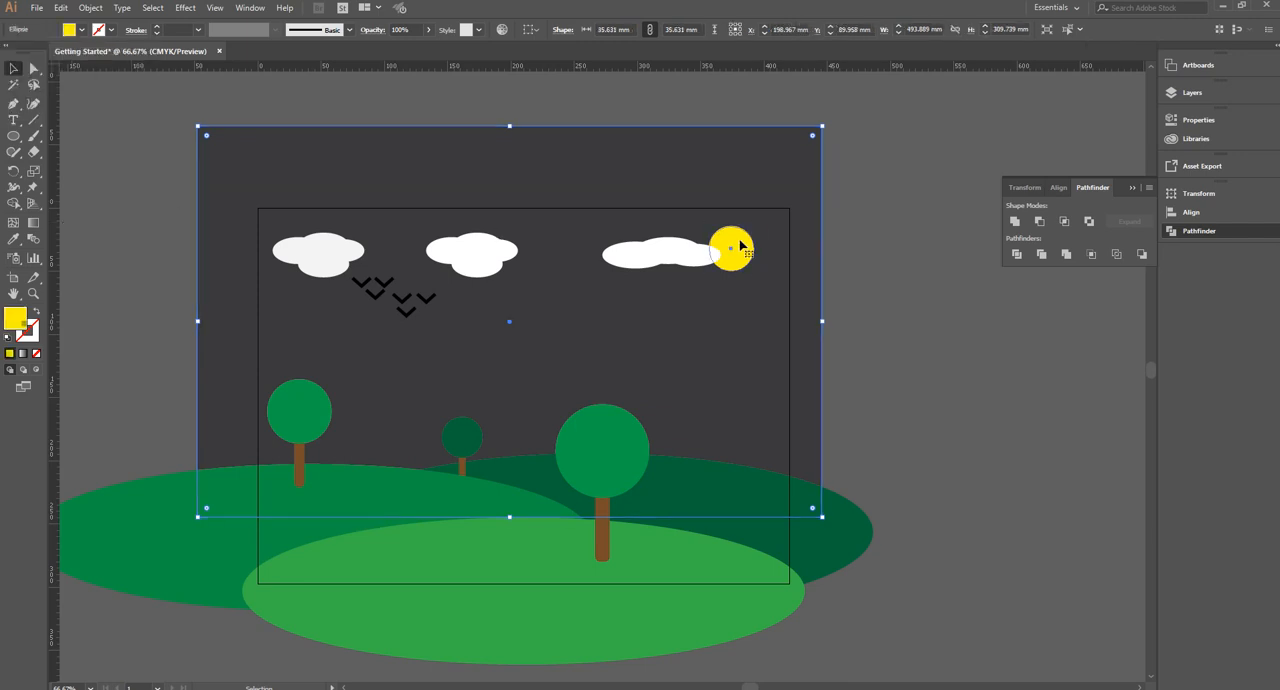
left_click(668, 258)
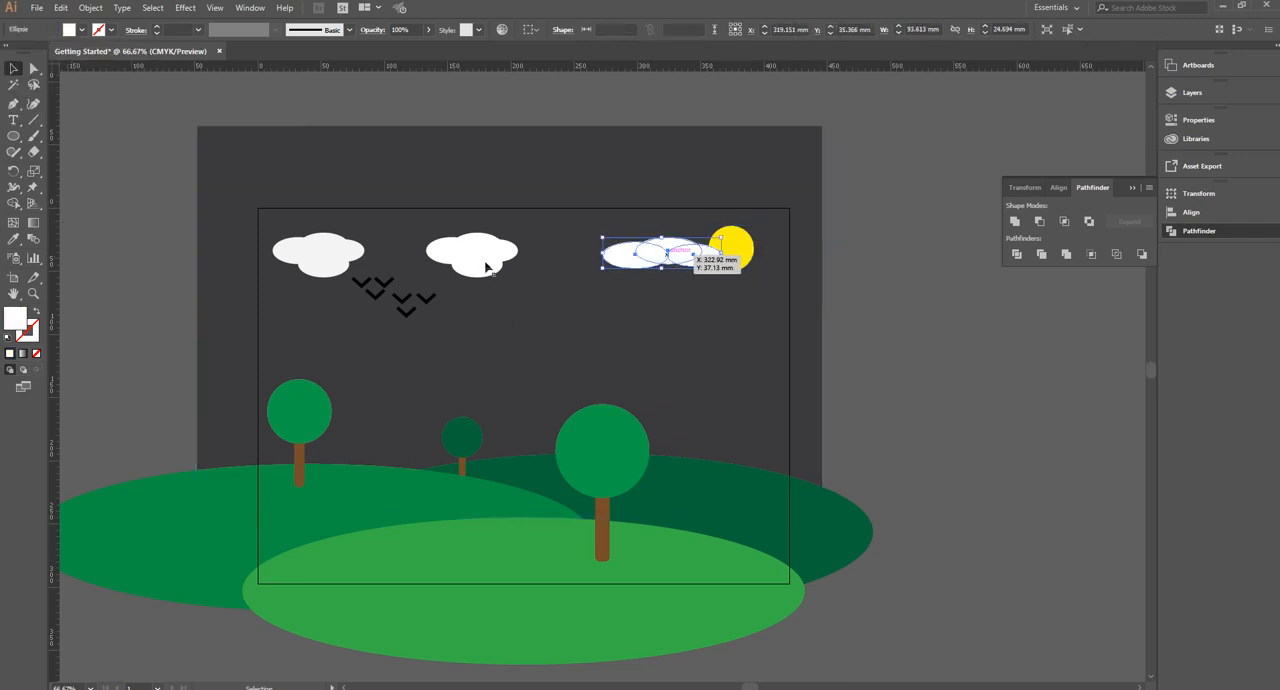
left_click(441, 258, "shift")
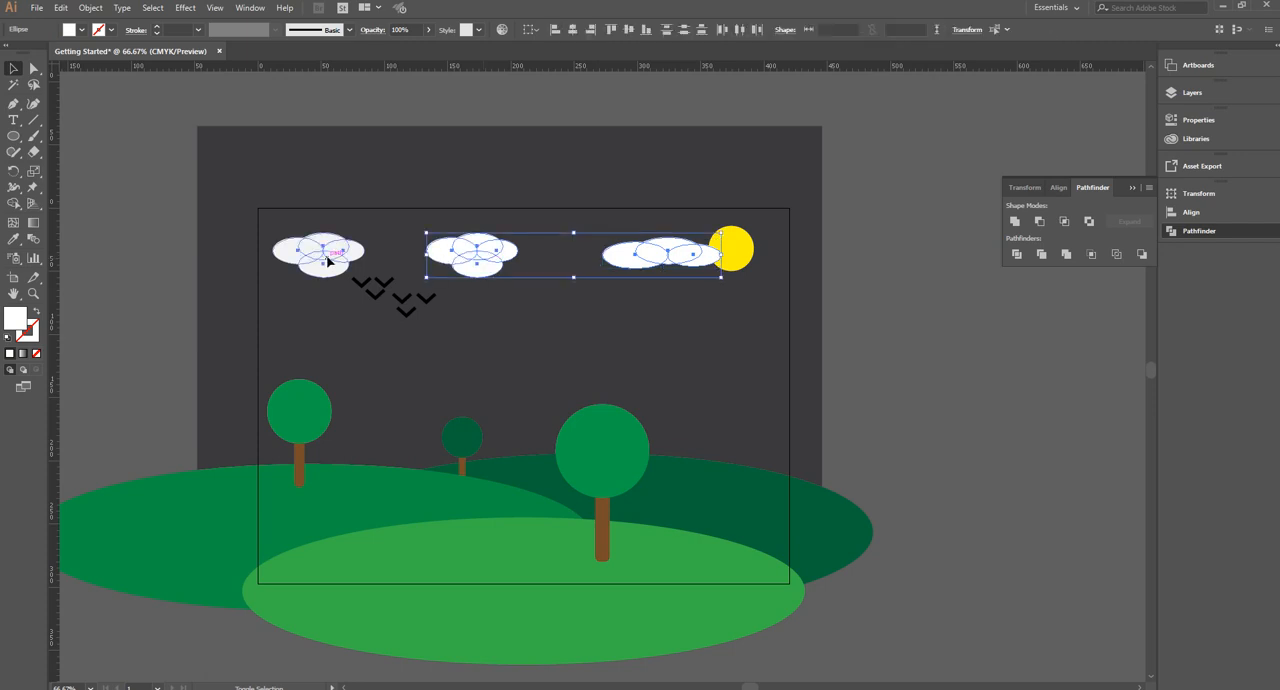
left_click(331, 258, "shift")
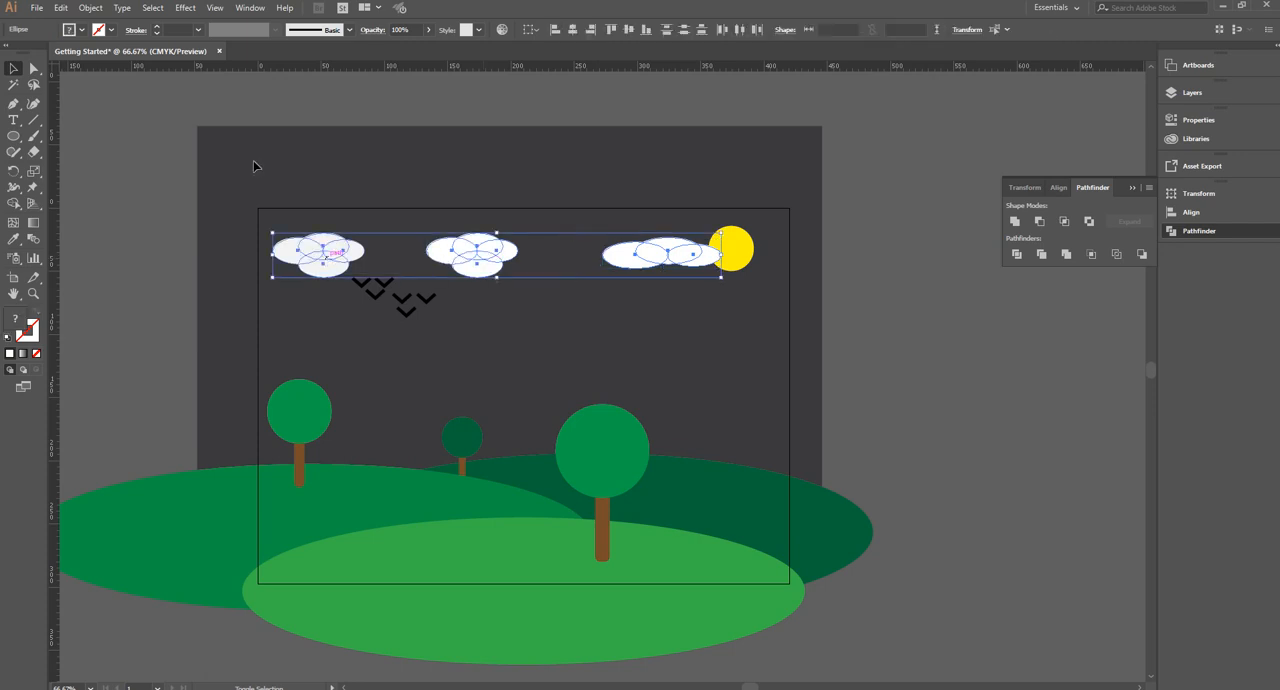
left_click(84, 31)
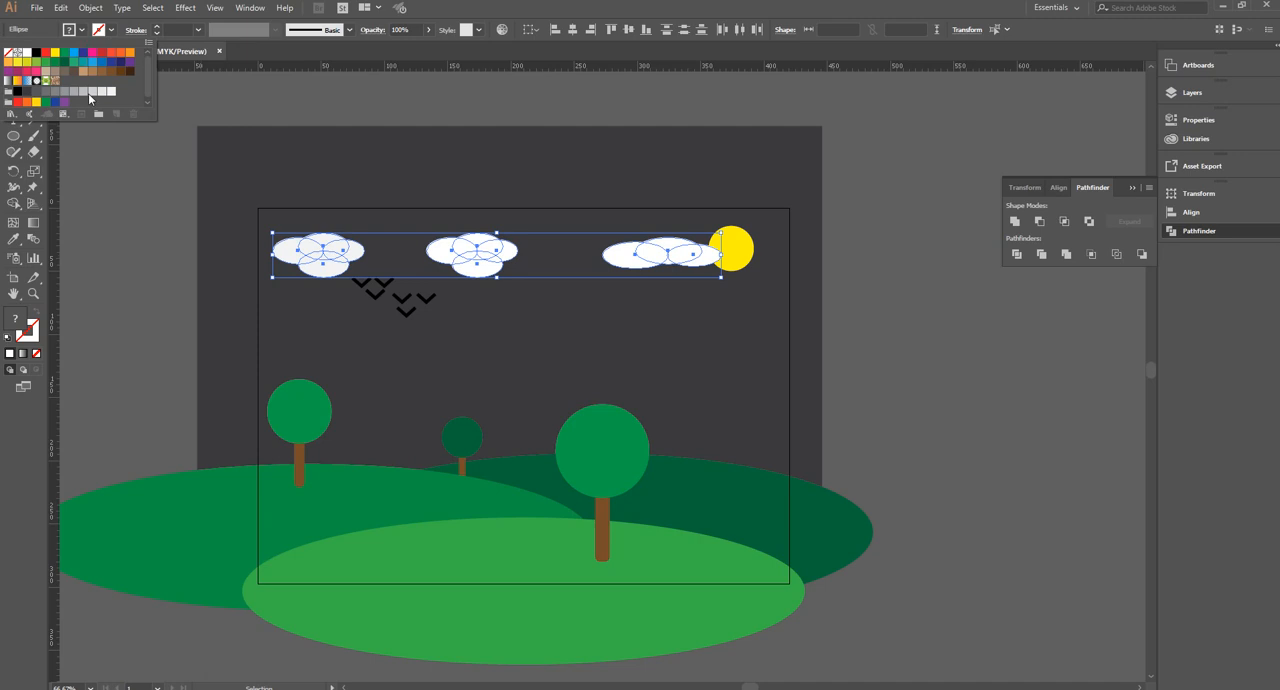
left_click(84, 93)
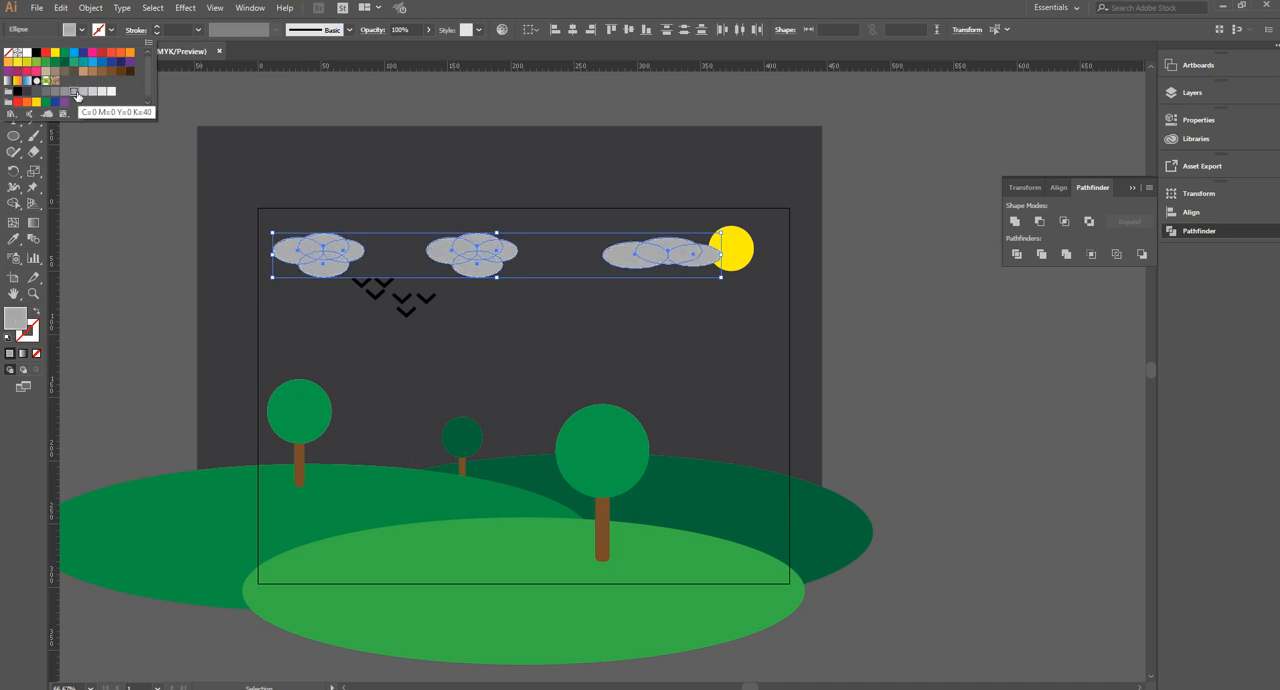
left_click(117, 153)
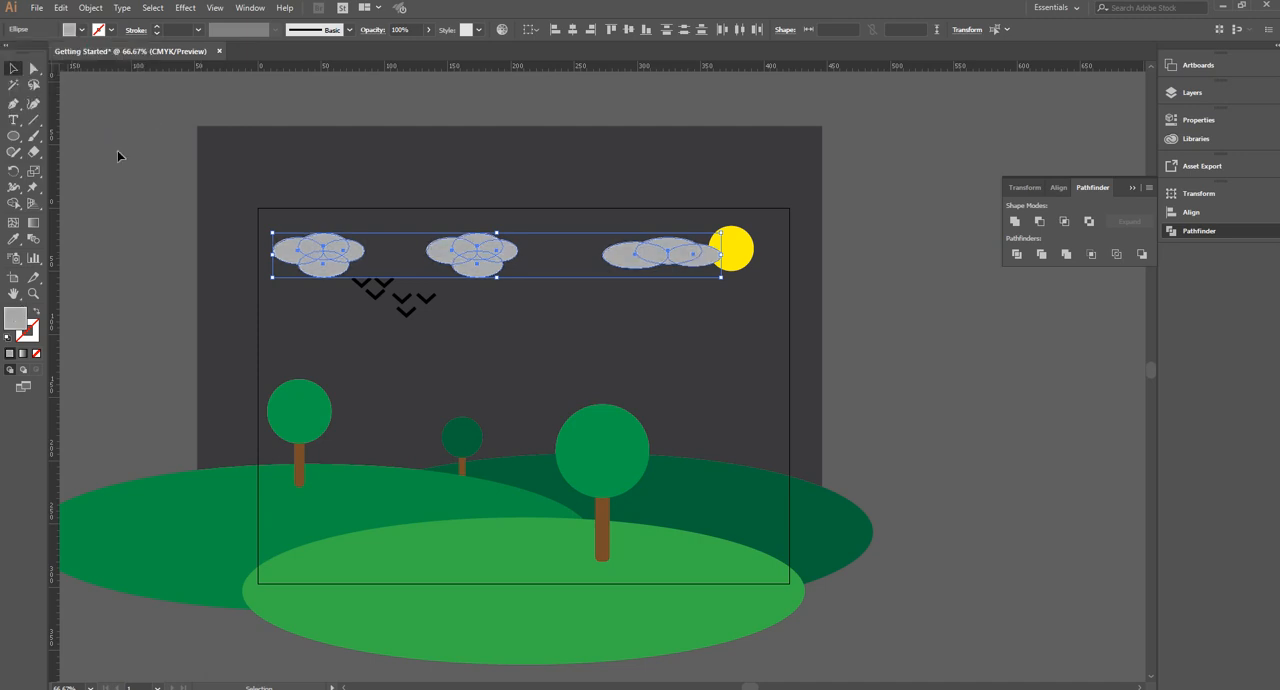
Draw a small star about 8.6 mm wide in the sky between the middle and right clouds and fill it white
left_click(13, 135)
left_click(60, 200)
left_click_drag(538, 237, 540, 238)
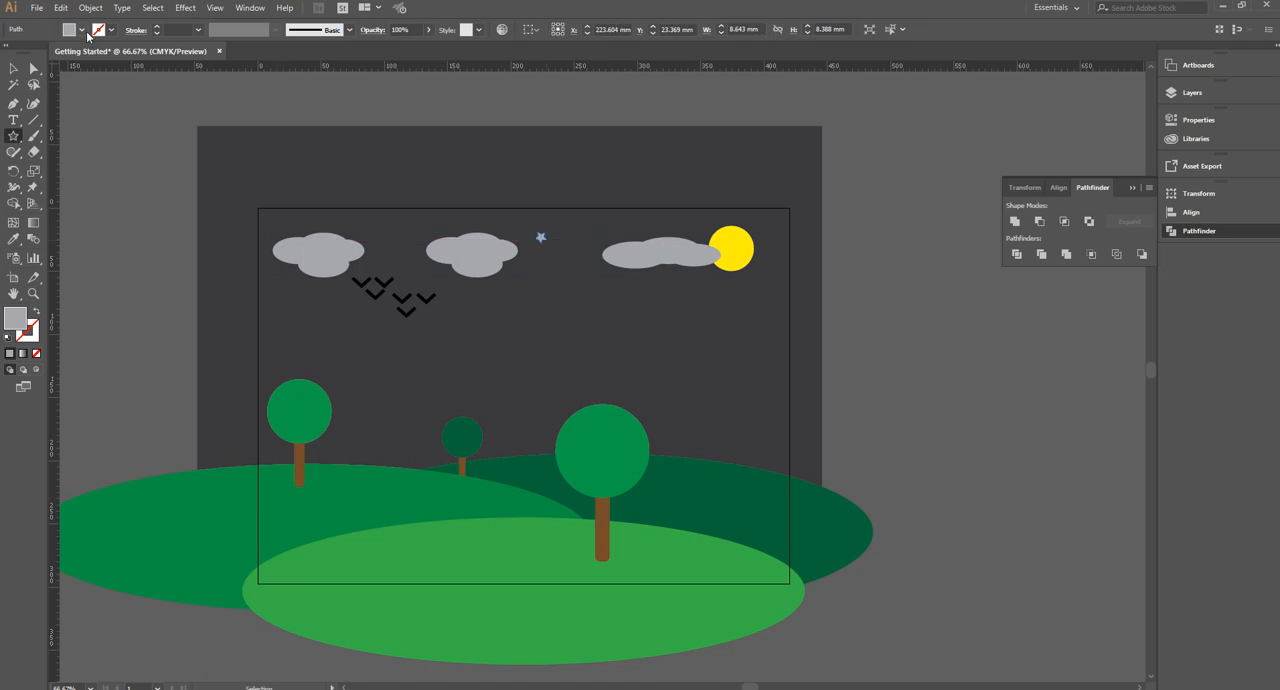
left_click(80, 30)
left_click(22, 52)
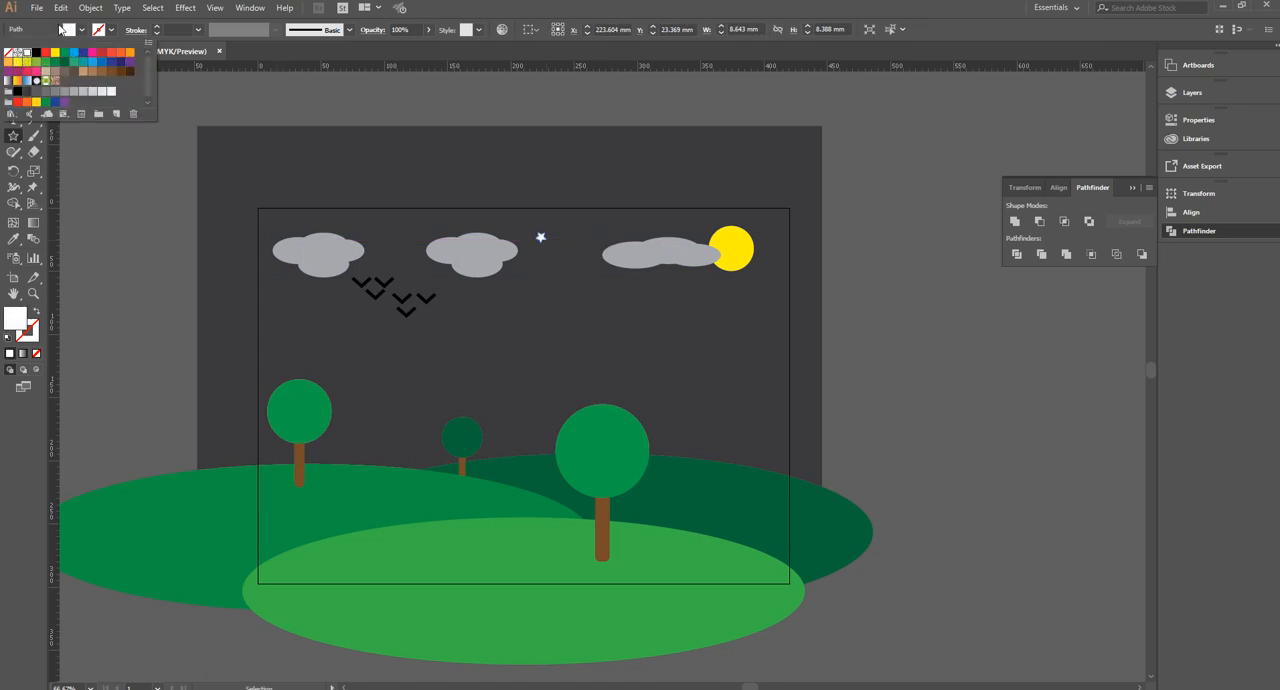
left_click(81, 33)
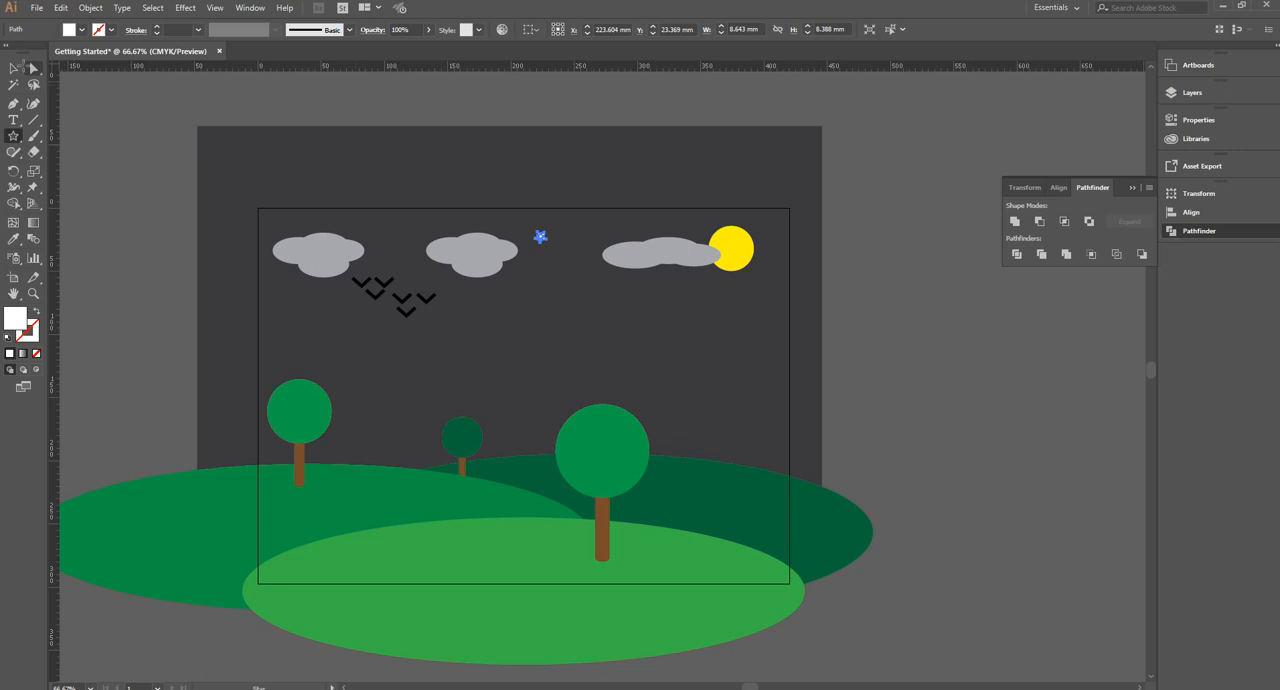
Duplicate the white star until seven stars are scattered across the night sky around the clouds
left_click(13, 68)
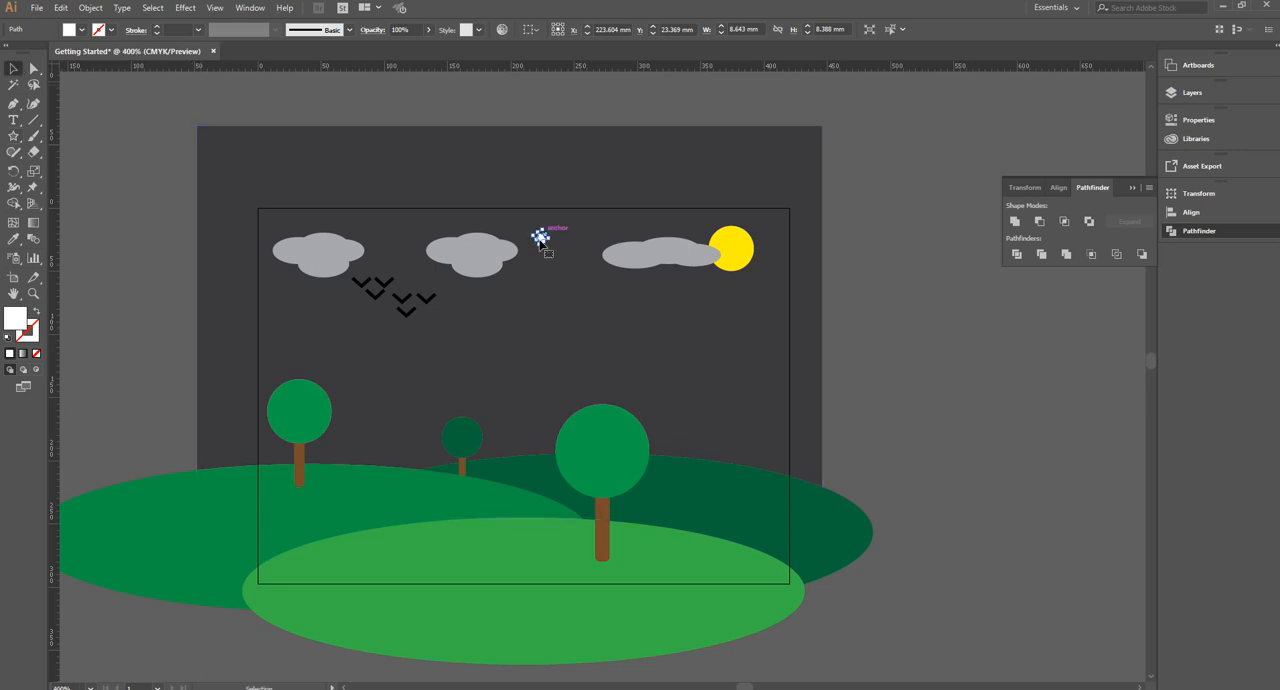
scroll(538, 238, "up", 5)
left_click_drag(538, 233, 891, 171, "alt")
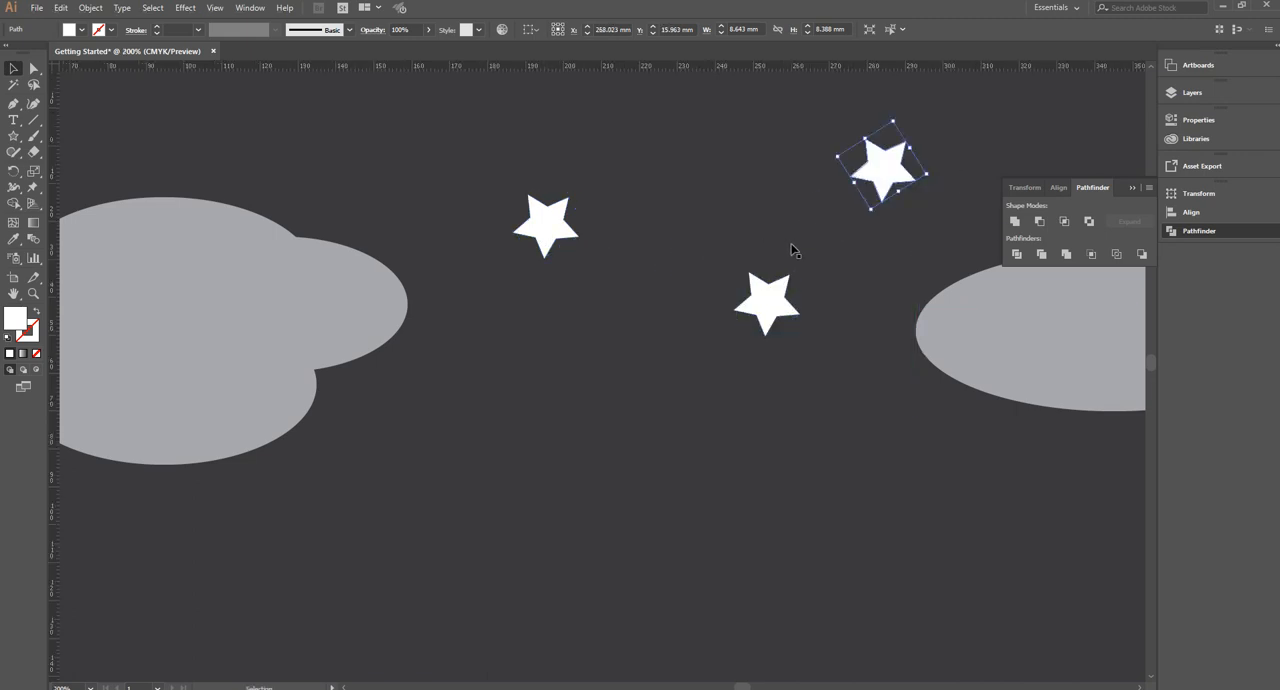
scroll(806, 252, "down", 2)
left_click_drag(783, 265, 386, 200, "alt")
left_click_drag(735, 391, 1036, 322, "alt")
left_click_drag(741, 389, 180, 352, "alt")
scroll(180, 352, "down", 2)
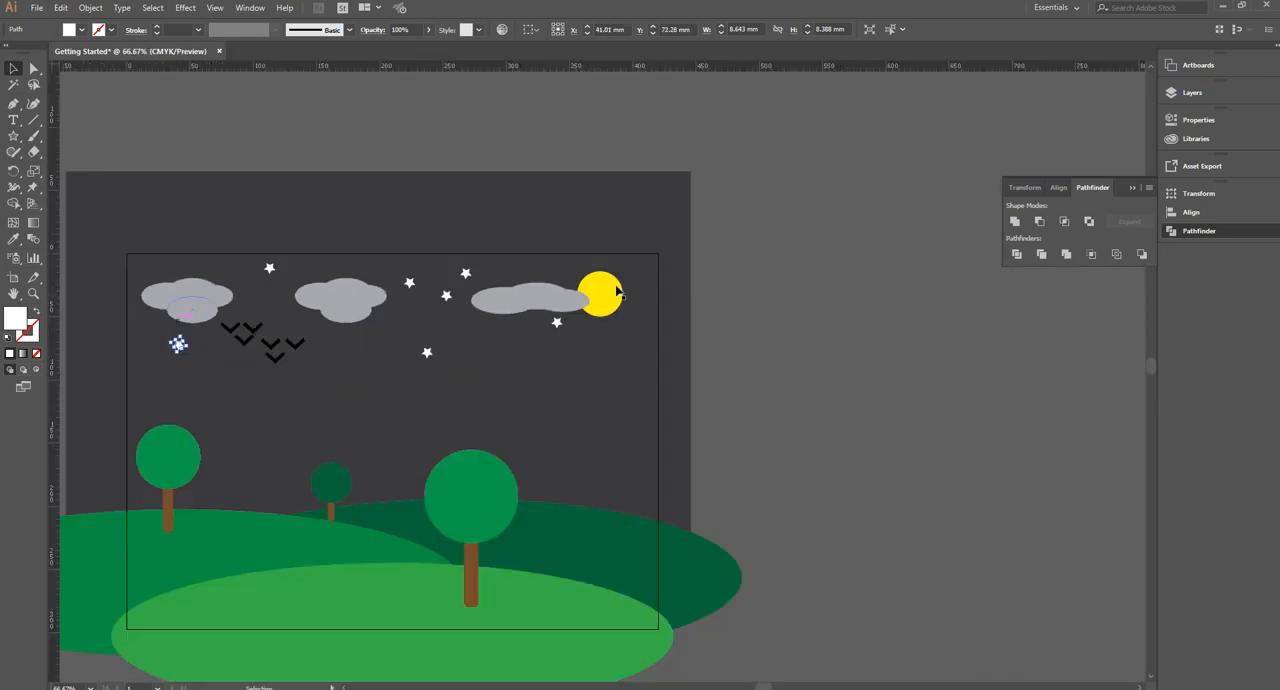
Duplicate the sun slightly to its right and subtract the copy from the original with Minus Front to form a crescent
left_click(613, 292)
left_click_drag(614, 285, 636, 287)
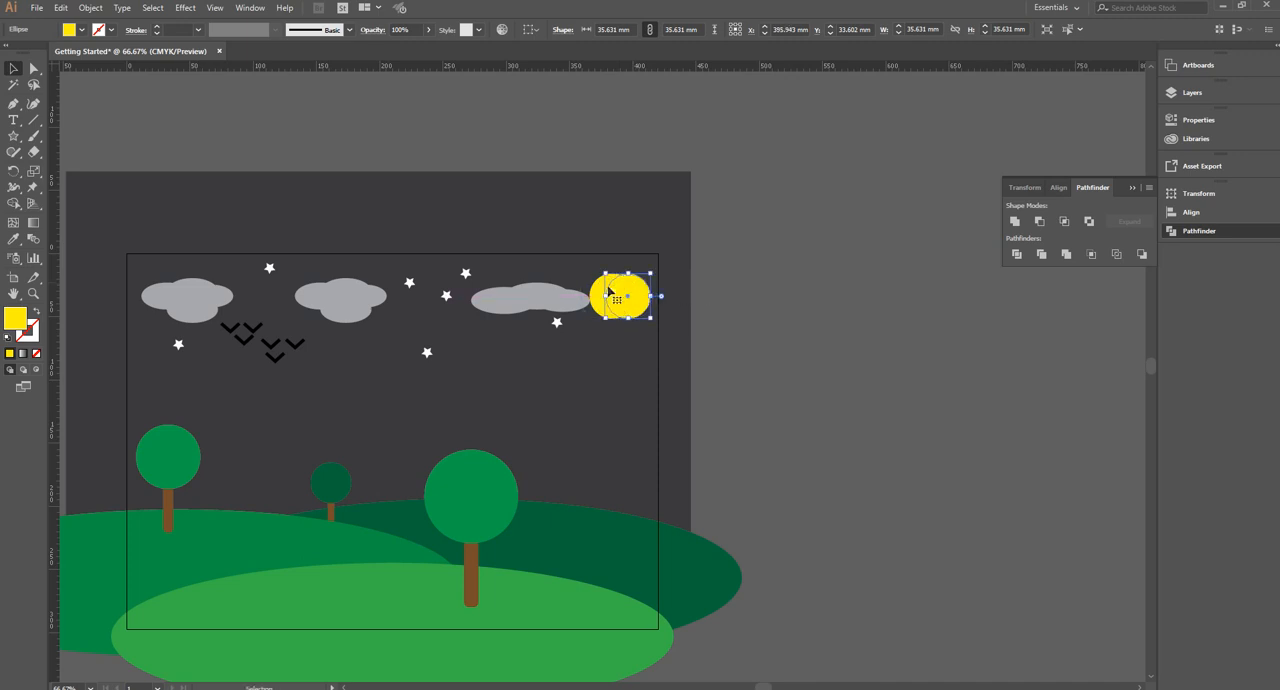
left_click(596, 290, "shift")
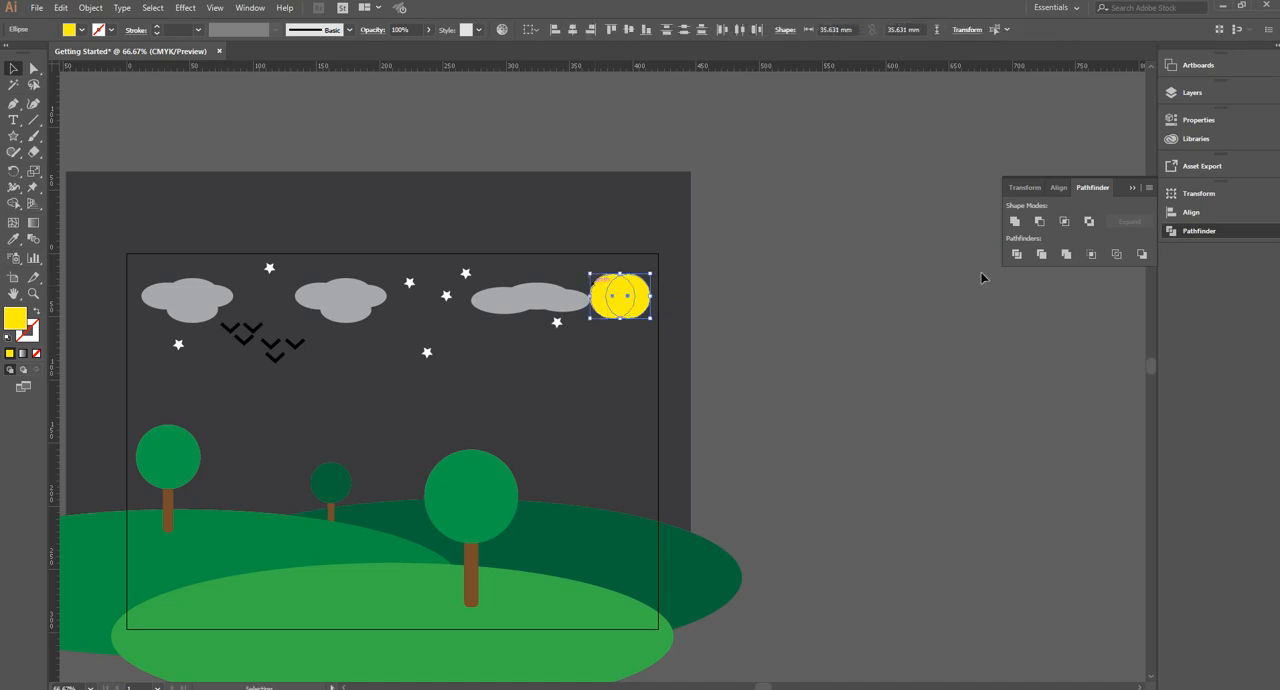
left_click(1038, 221)
Fill the crescent moon white and move it up about 9 mm beside the right cloud
left_click(81, 29)
left_click(26, 52)
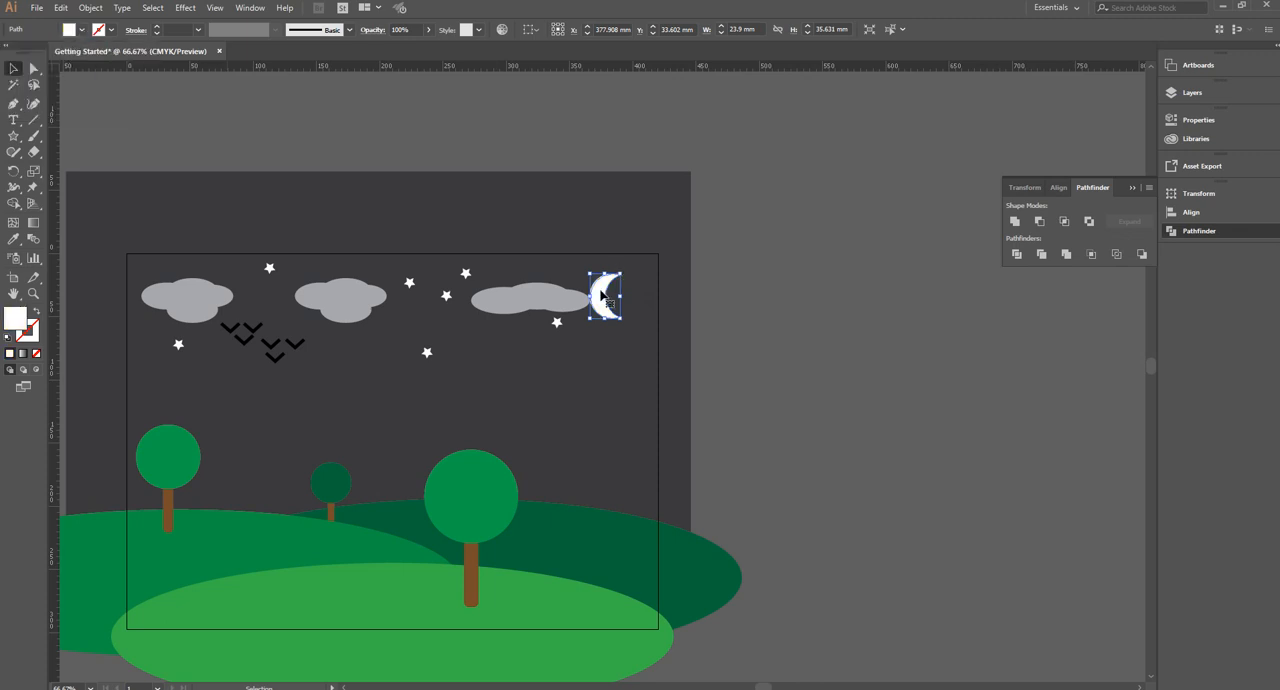
left_click_drag(602, 295, 610, 284)
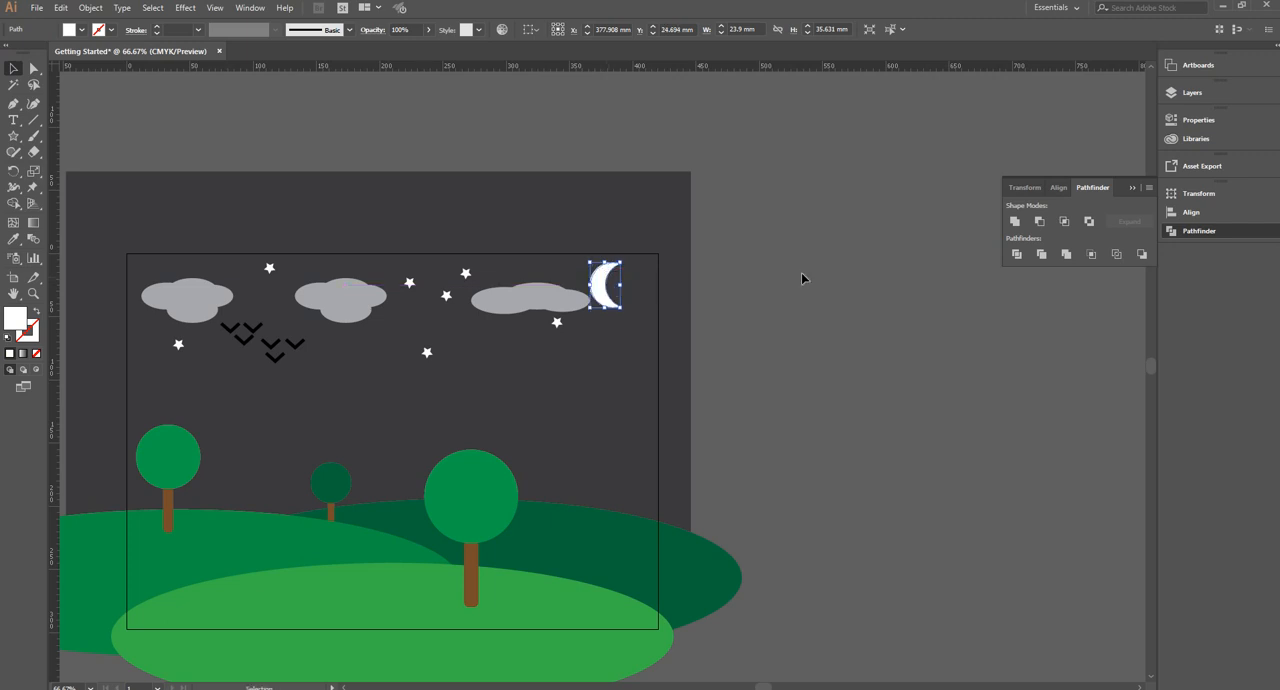
left_click(792, 299)
scroll(792, 299, "left", 3)
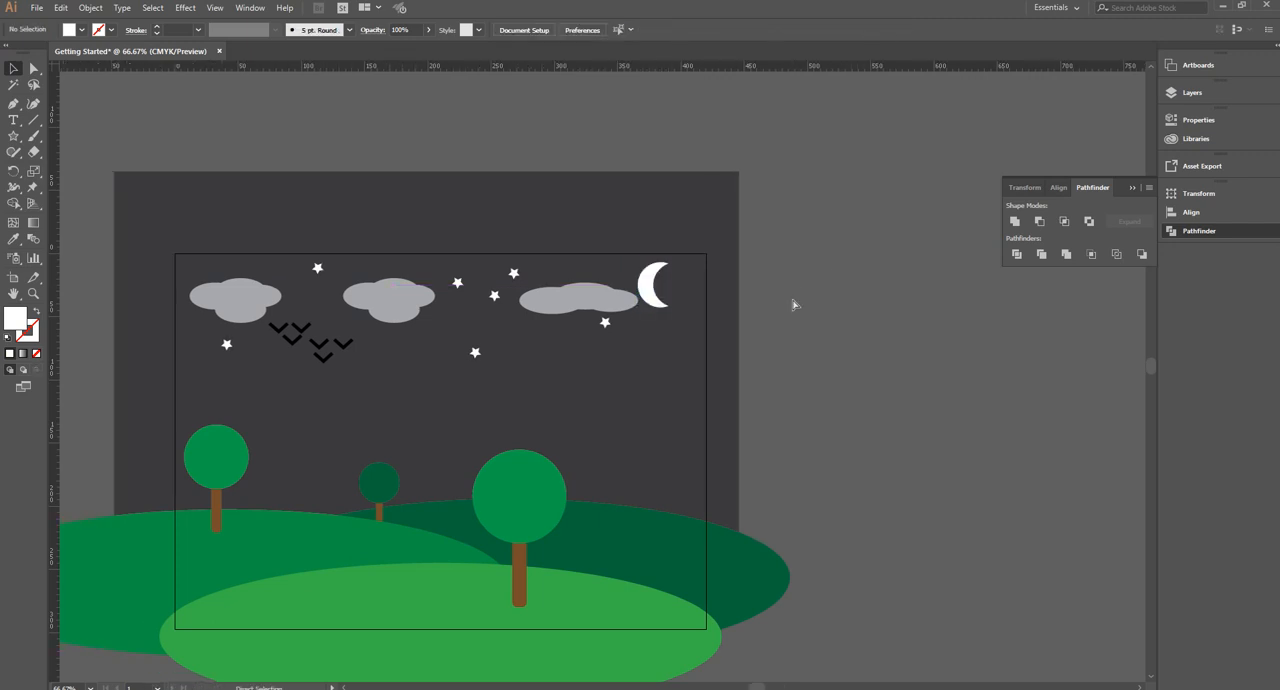
scroll(792, 304, "left", 2)
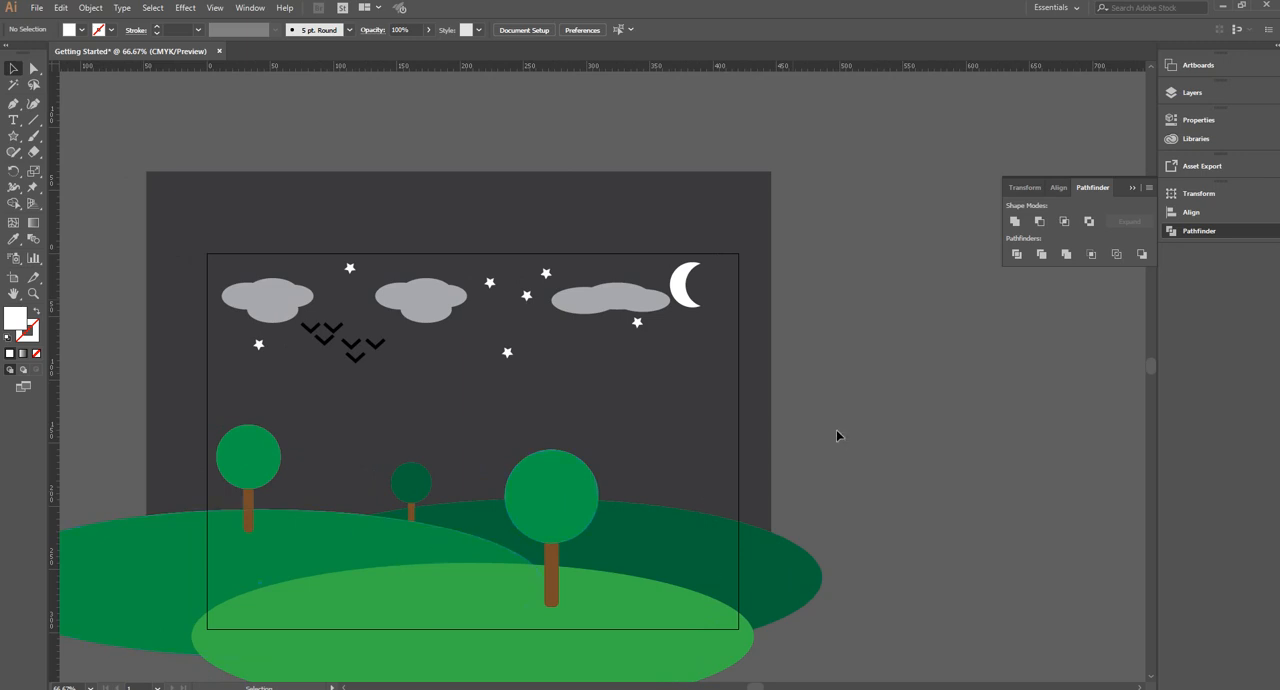
scroll(836, 430, "down", 2)
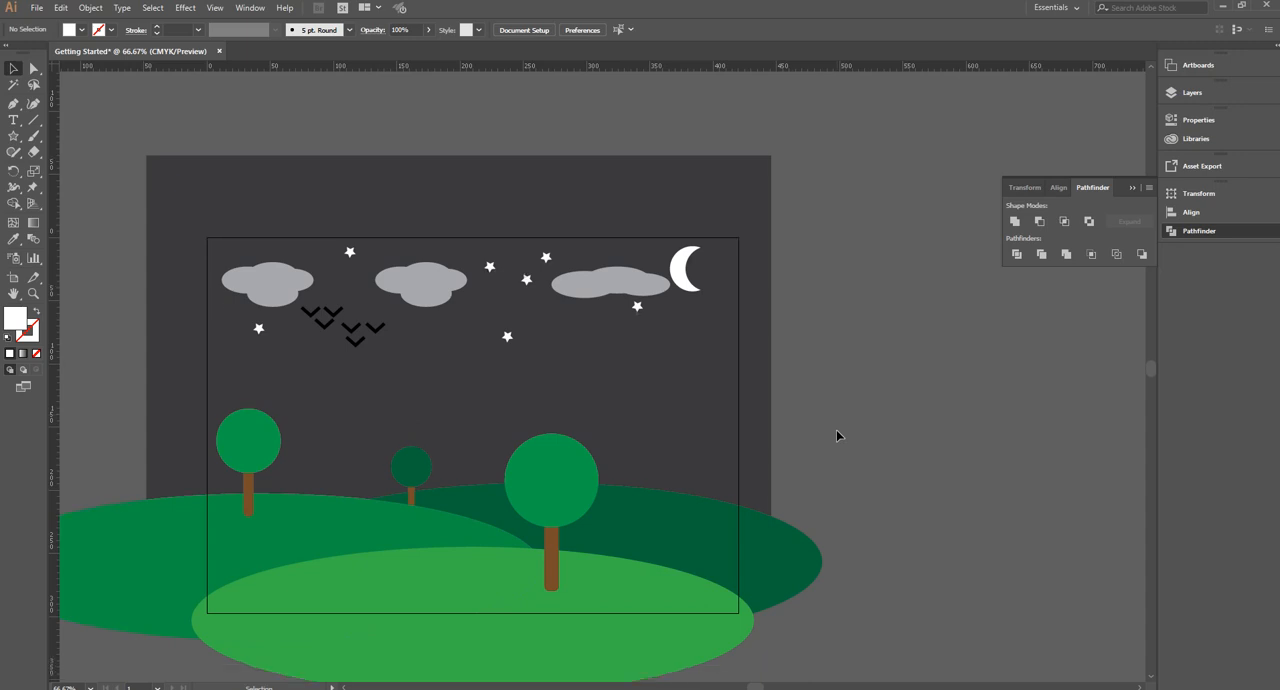
scroll(837, 435, "down", 1)
scroll(837, 435, "up", 1)
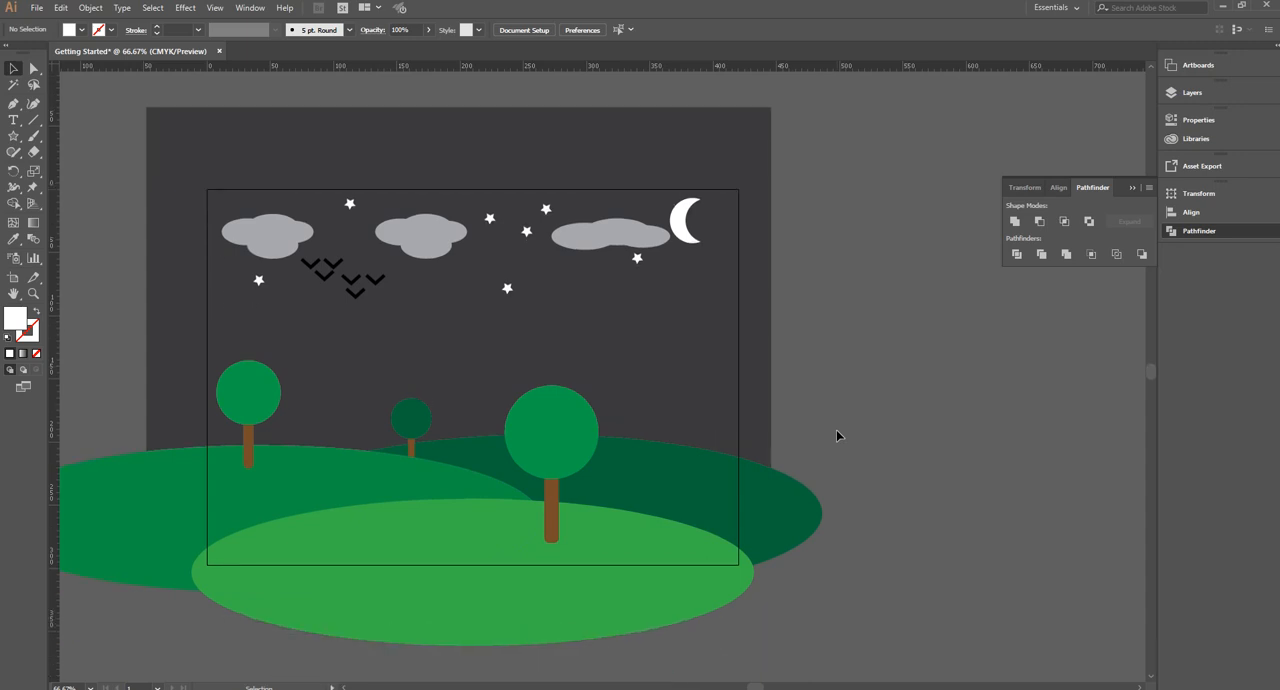
scroll(837, 435, "left", 1)
scroll(838, 435, "left", 1)
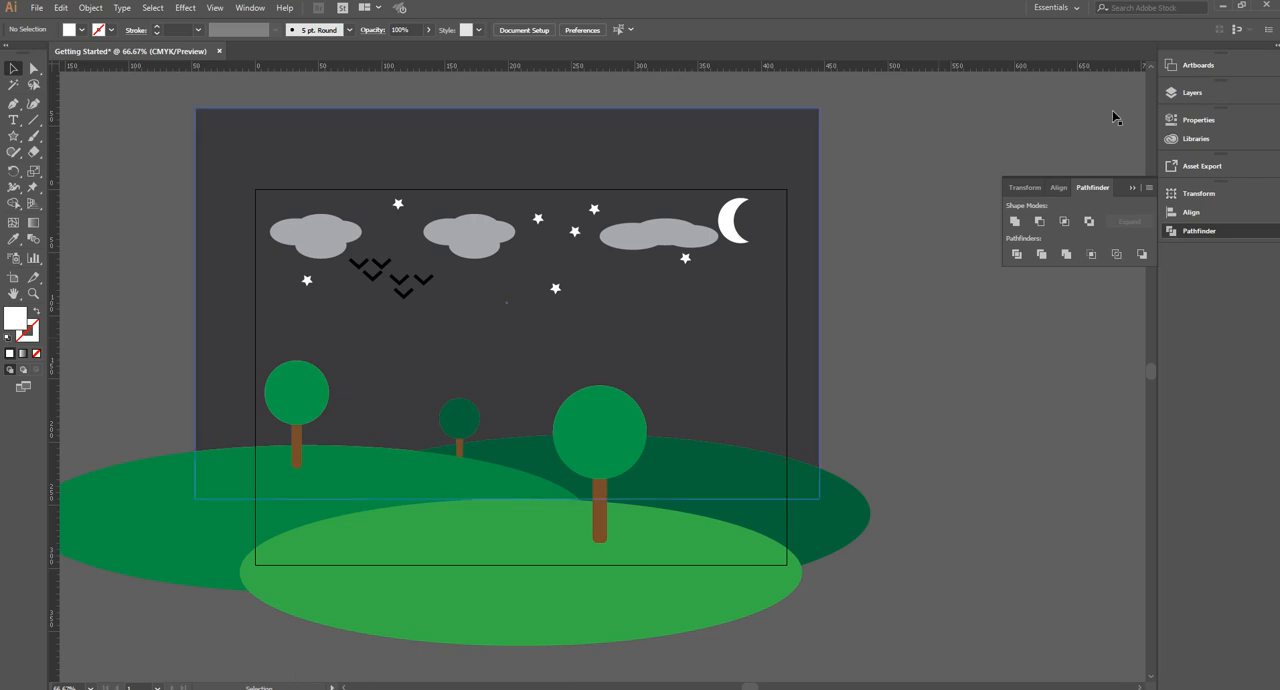
Duplicate Artboard 1 together with its artwork
left_click(1198, 65)
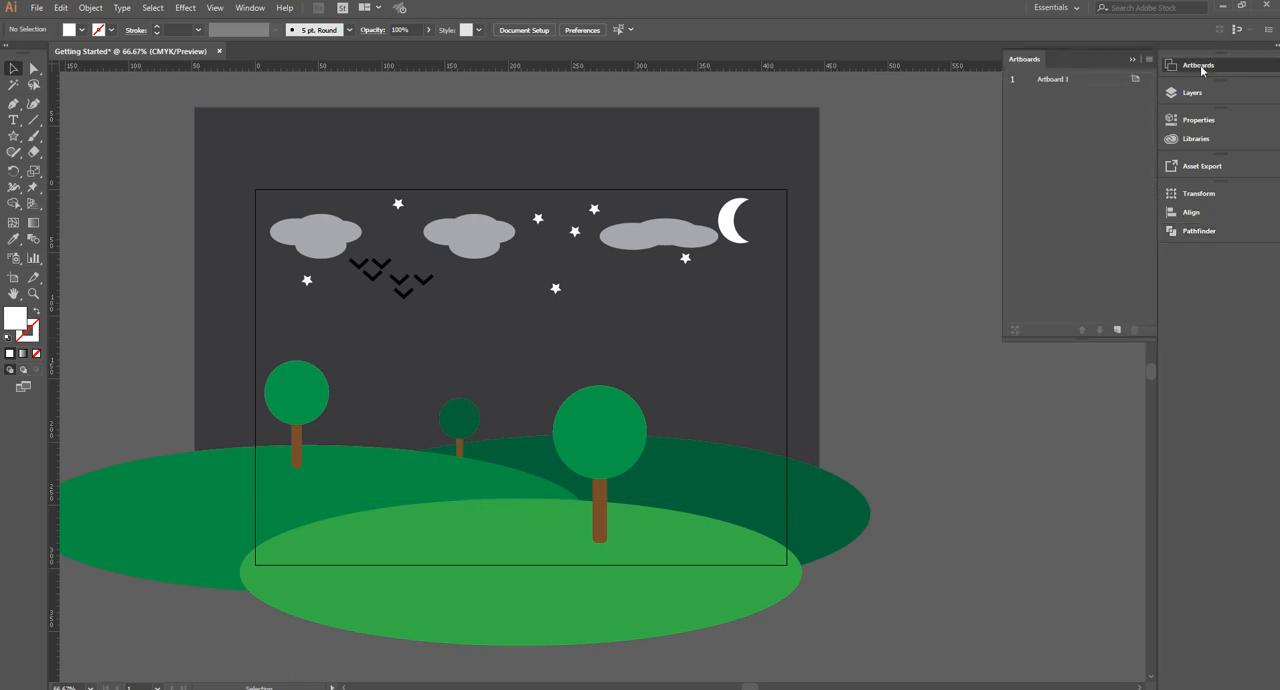
left_click(1053, 80)
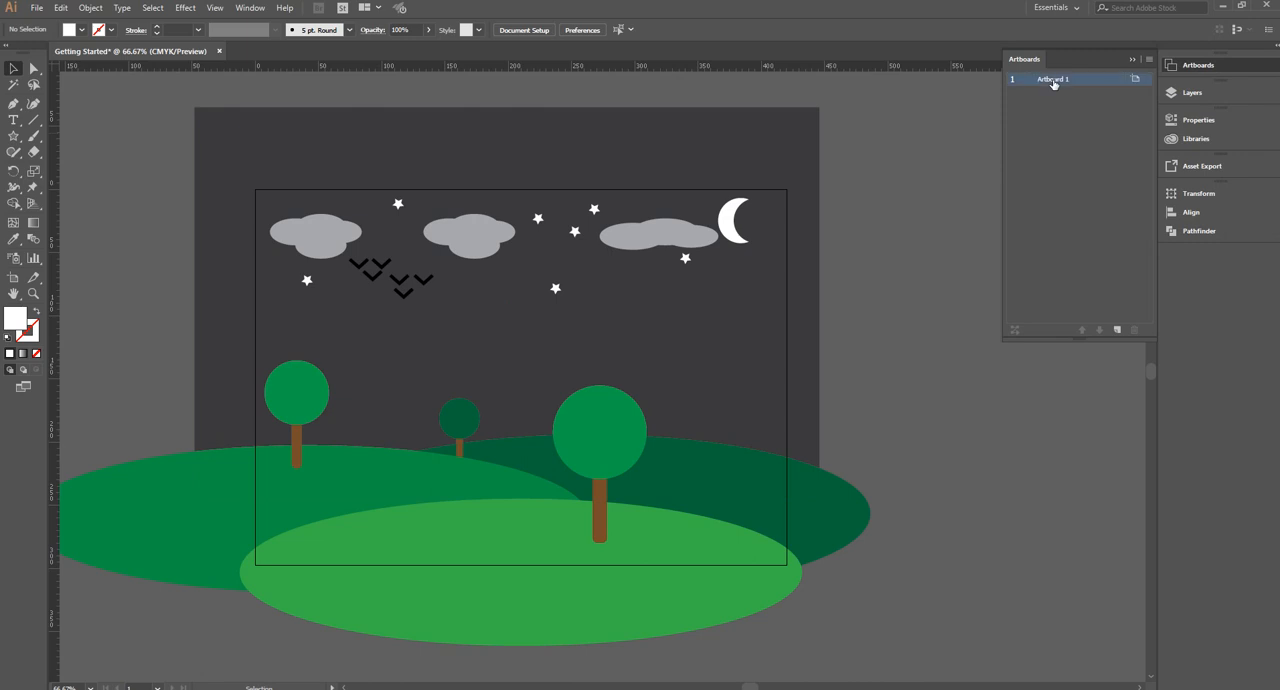
left_click_drag(1058, 108, 1087, 245)
left_click_drag(1118, 330, 1119, 331)
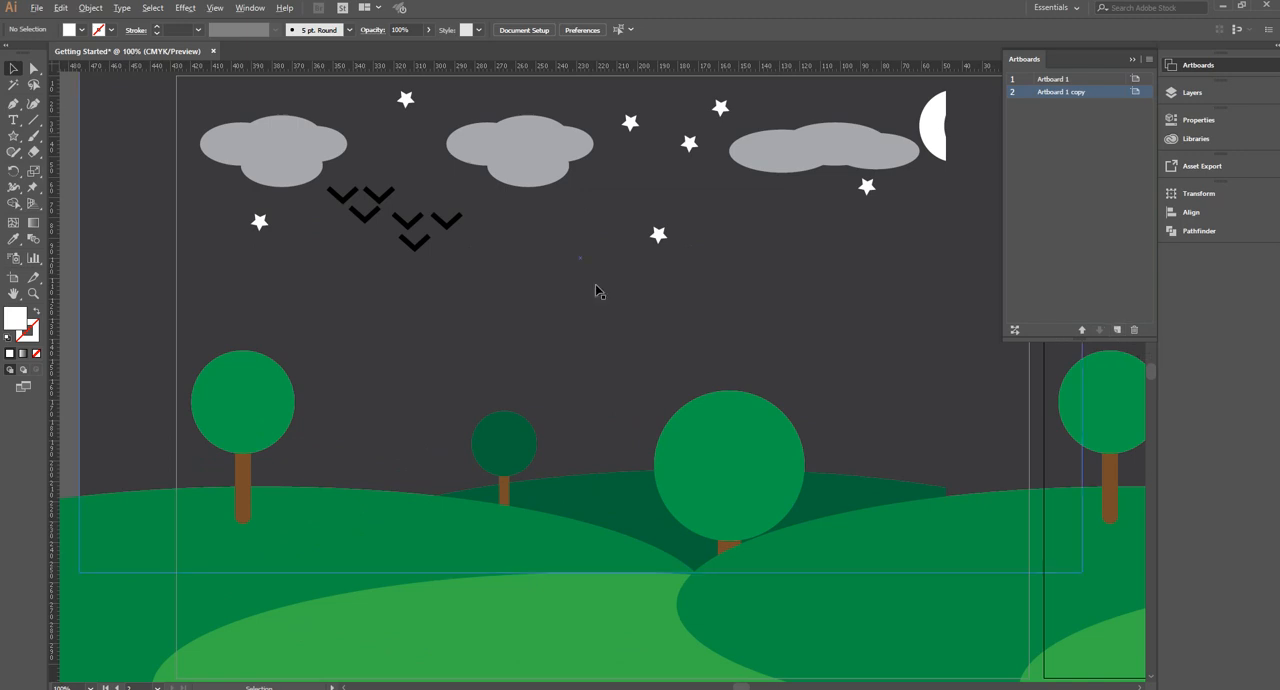
Rearrange all artboards by row with 50 mm spacing, moving the artwork with the artboards
scroll(604, 284, "down", 2)
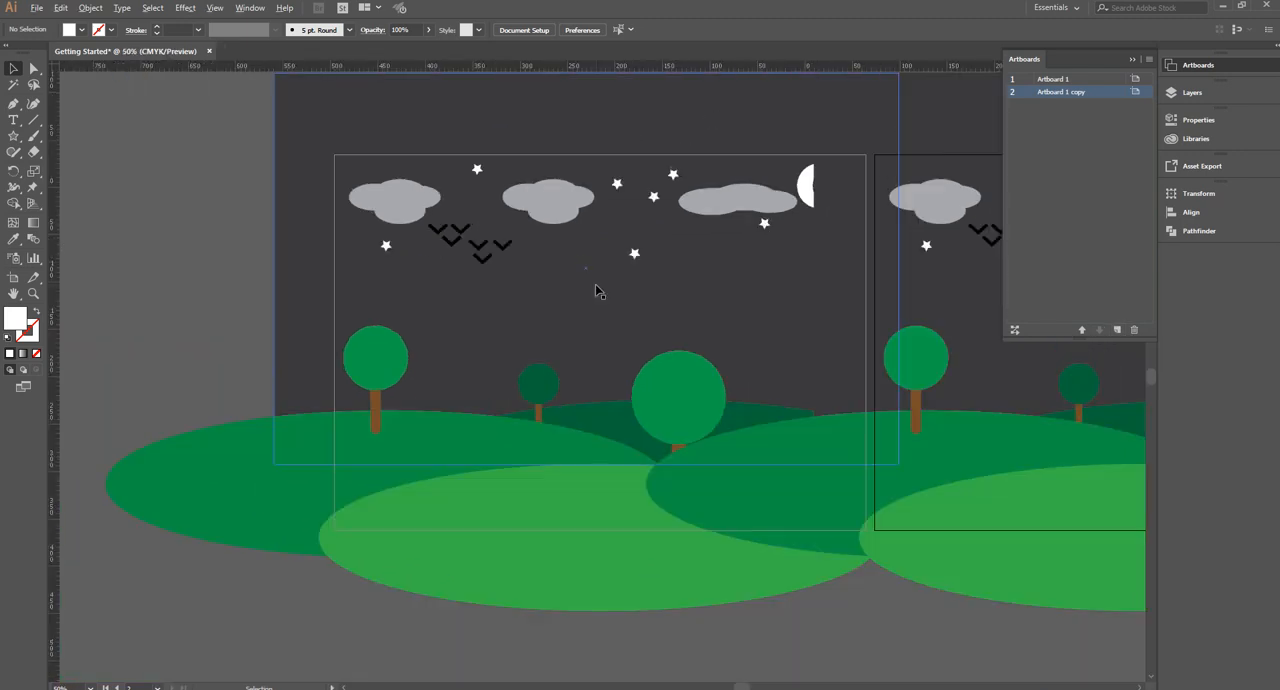
scroll(597, 290, "down", 1)
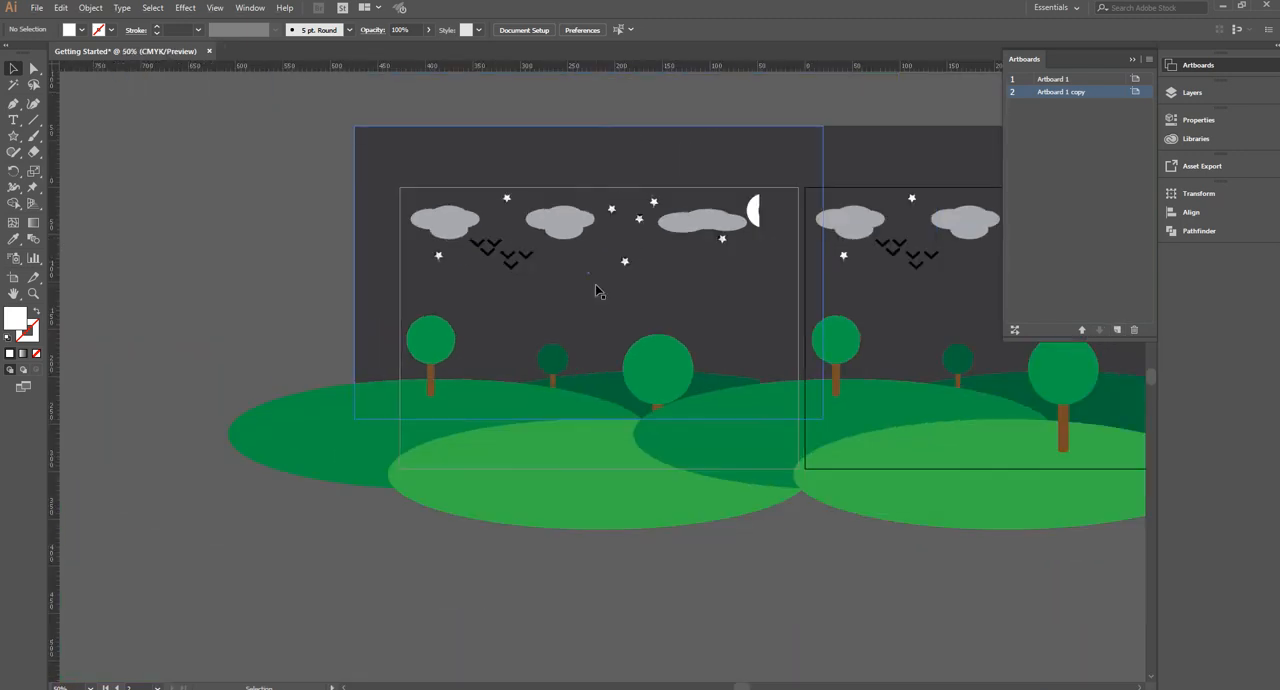
left_click(1014, 331)
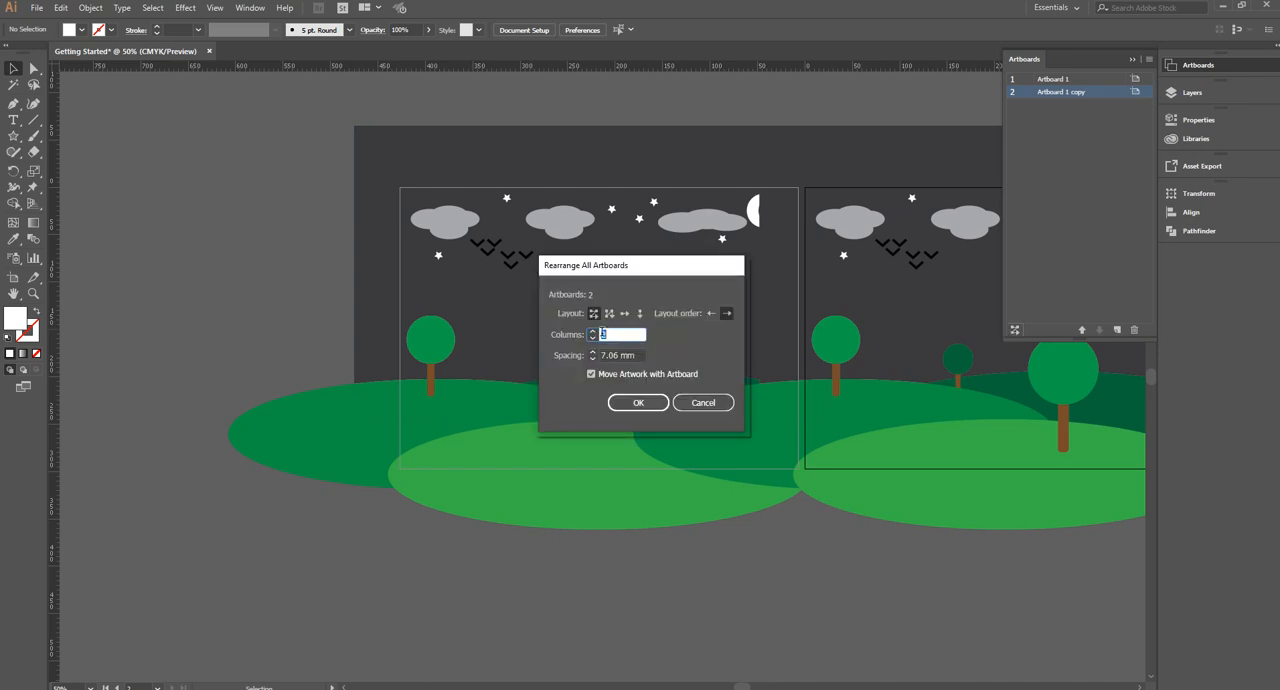
double_click(614, 356)
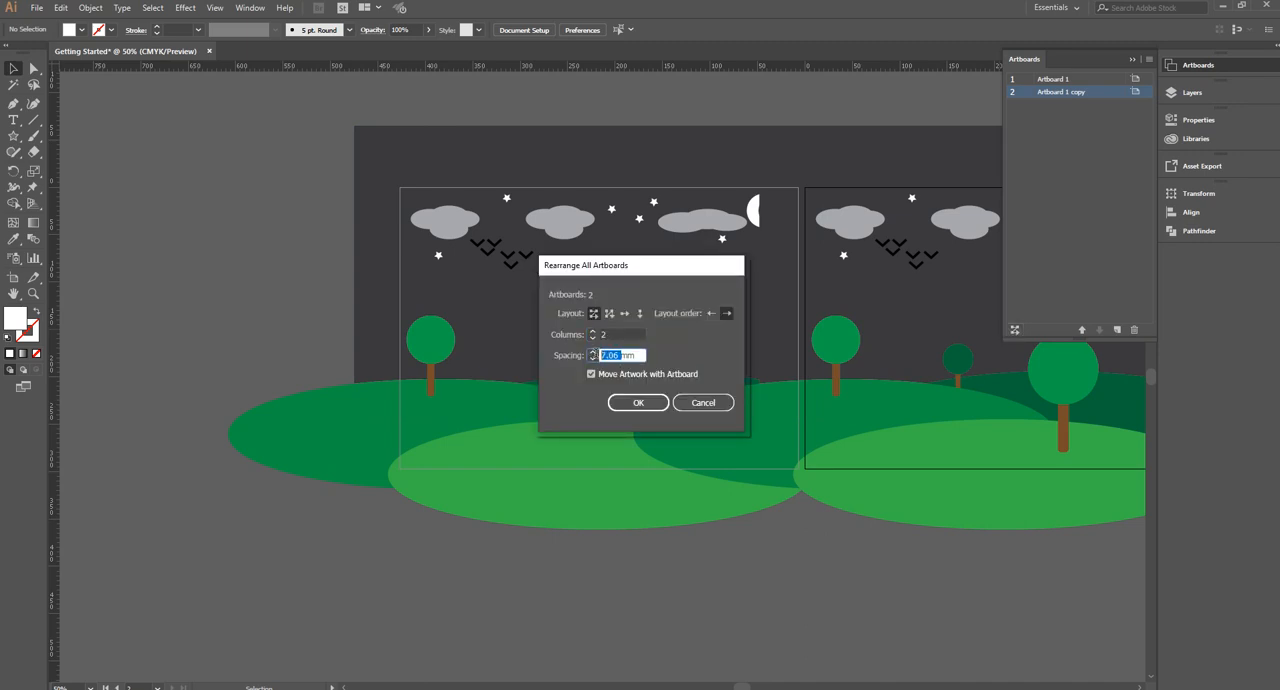
type("50")
left_click(624, 313)
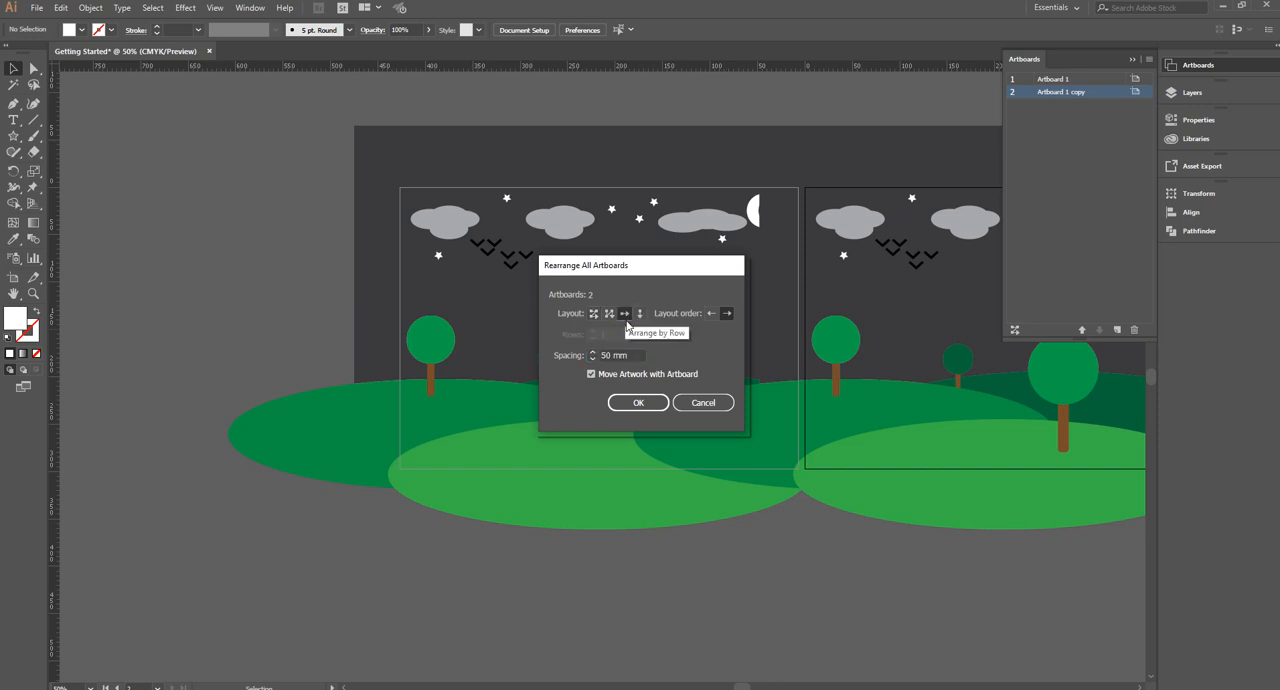
left_click(638, 402)
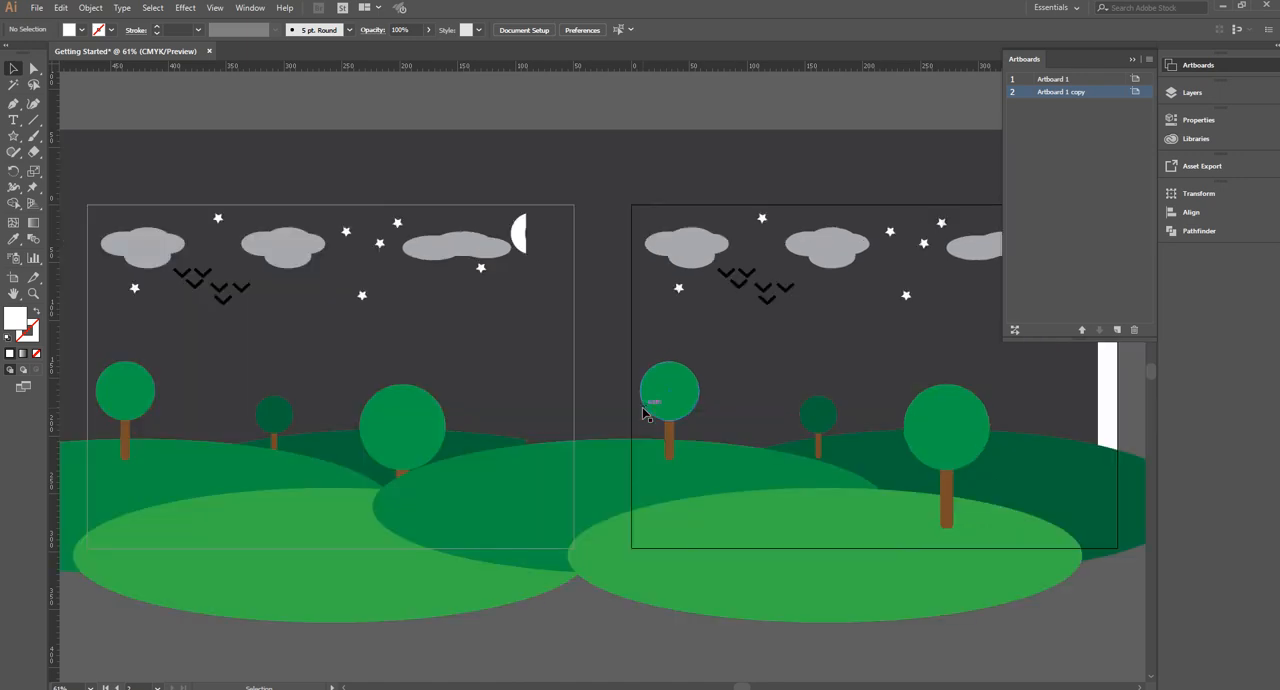
Select all artwork on the active artboard and move it about 88 mm right and 13 mm down, clear of the other scene
scroll(617, 325, "down", 1)
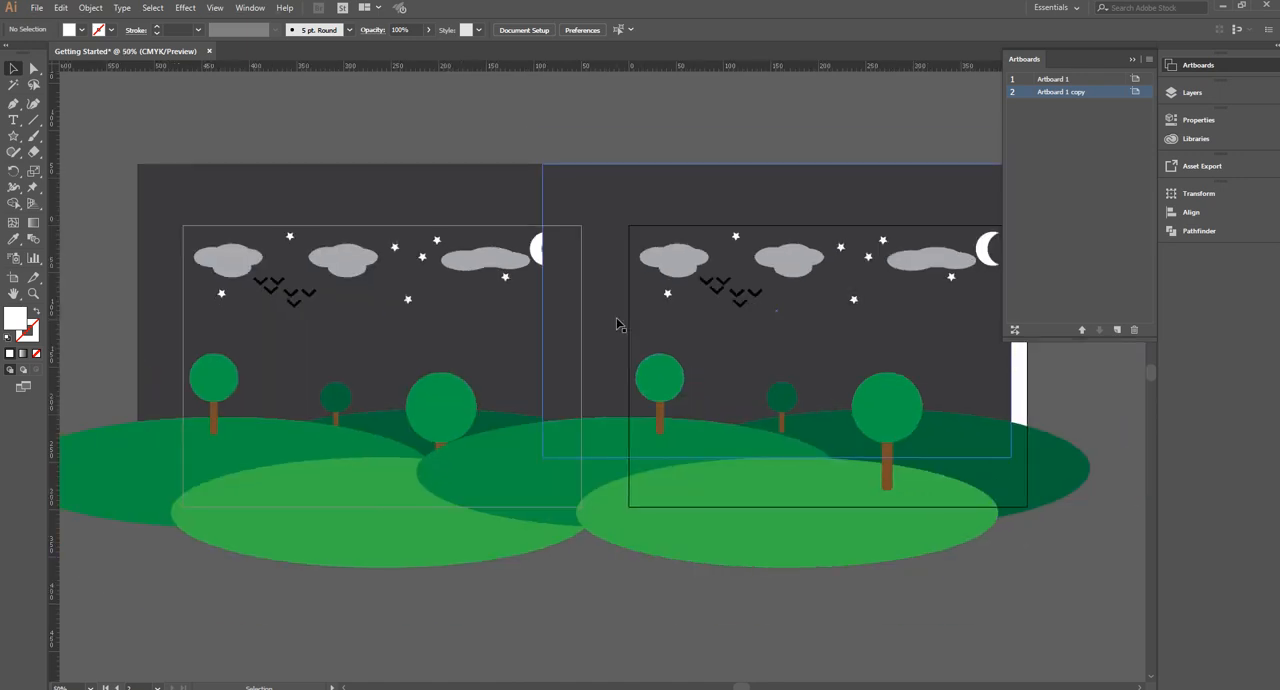
scroll(617, 325, "down", 1)
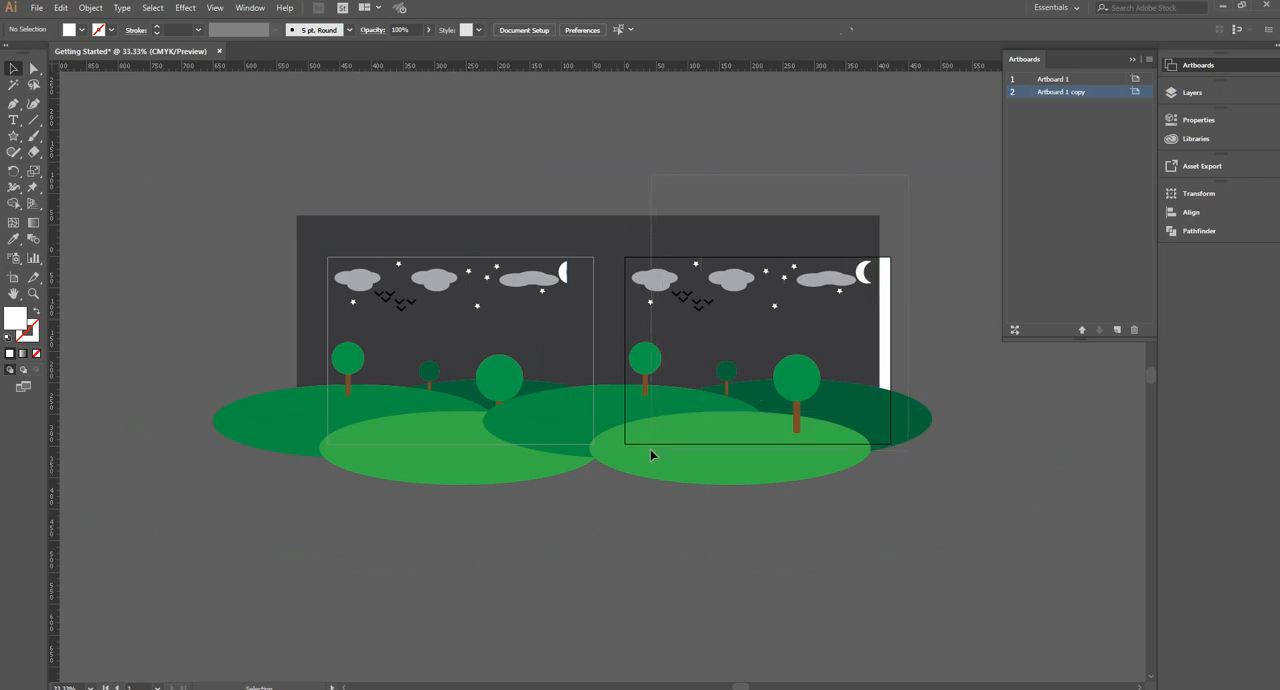
key("ctrl+alt+a")
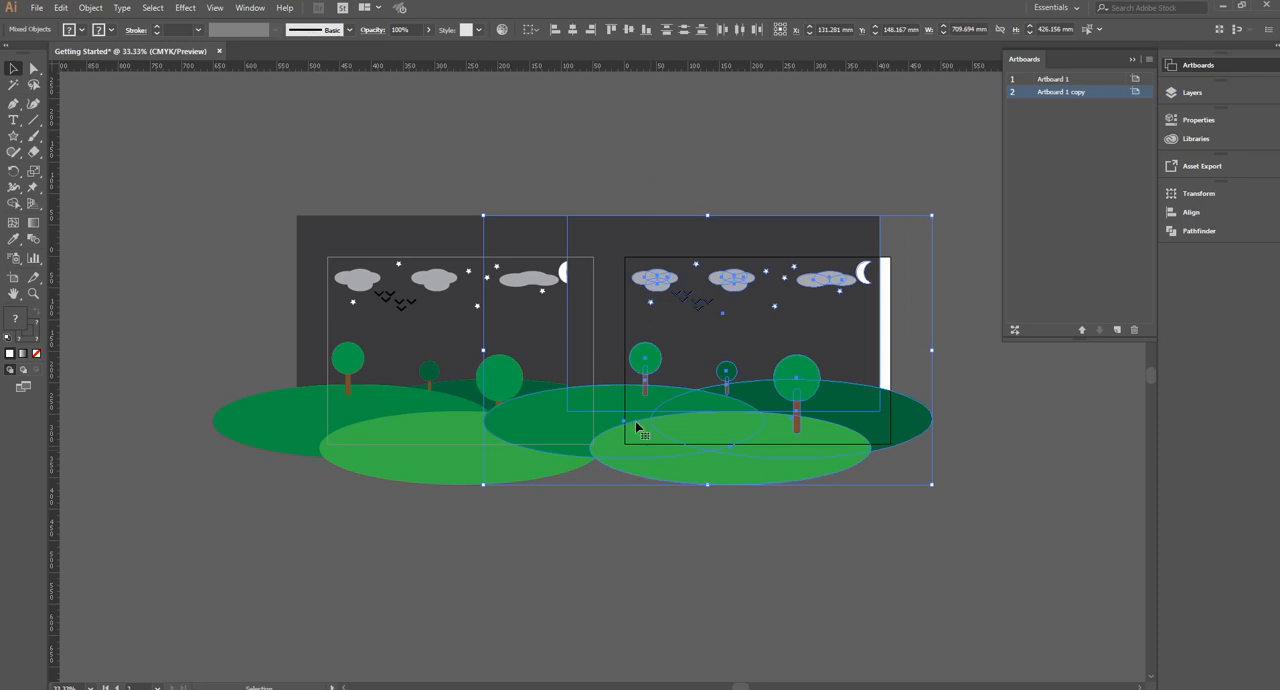
left_click_drag(668, 410, 723, 418)
Rearrange all artboards with 150 mm spacing, moving the artwork with them, and deselect everything
left_click(1014, 330)
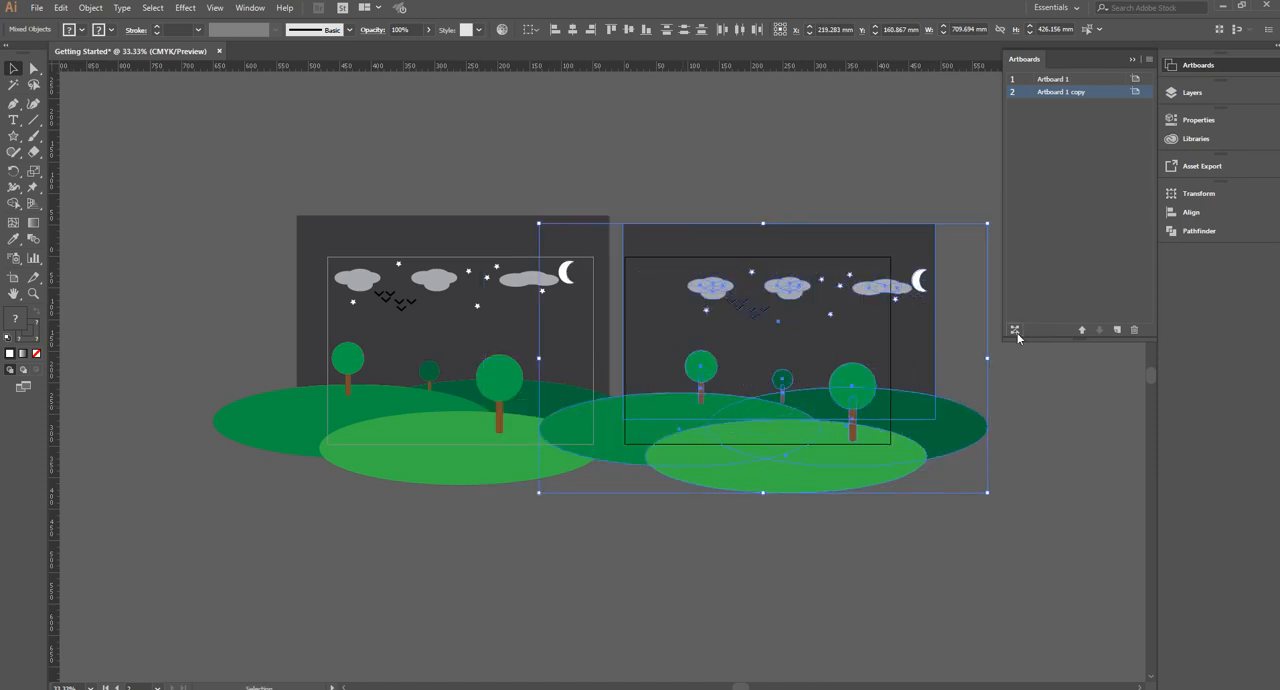
left_click_drag(614, 355, 599, 352)
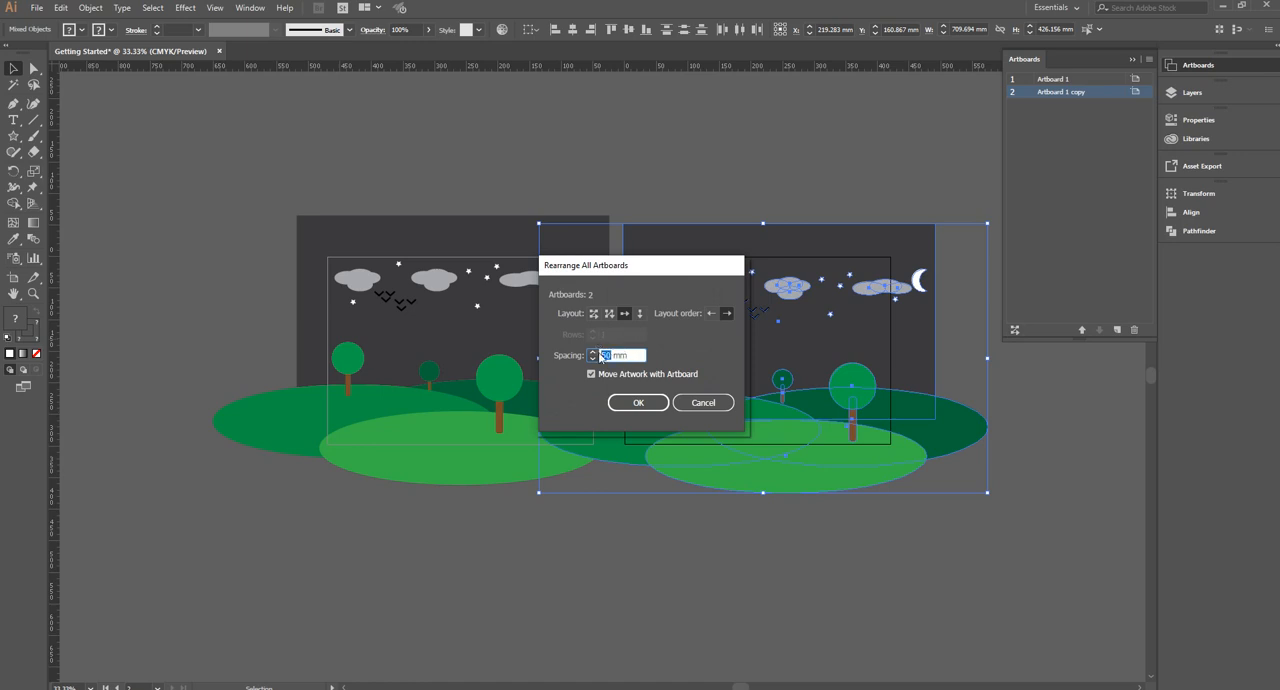
type("150")
key("Return")
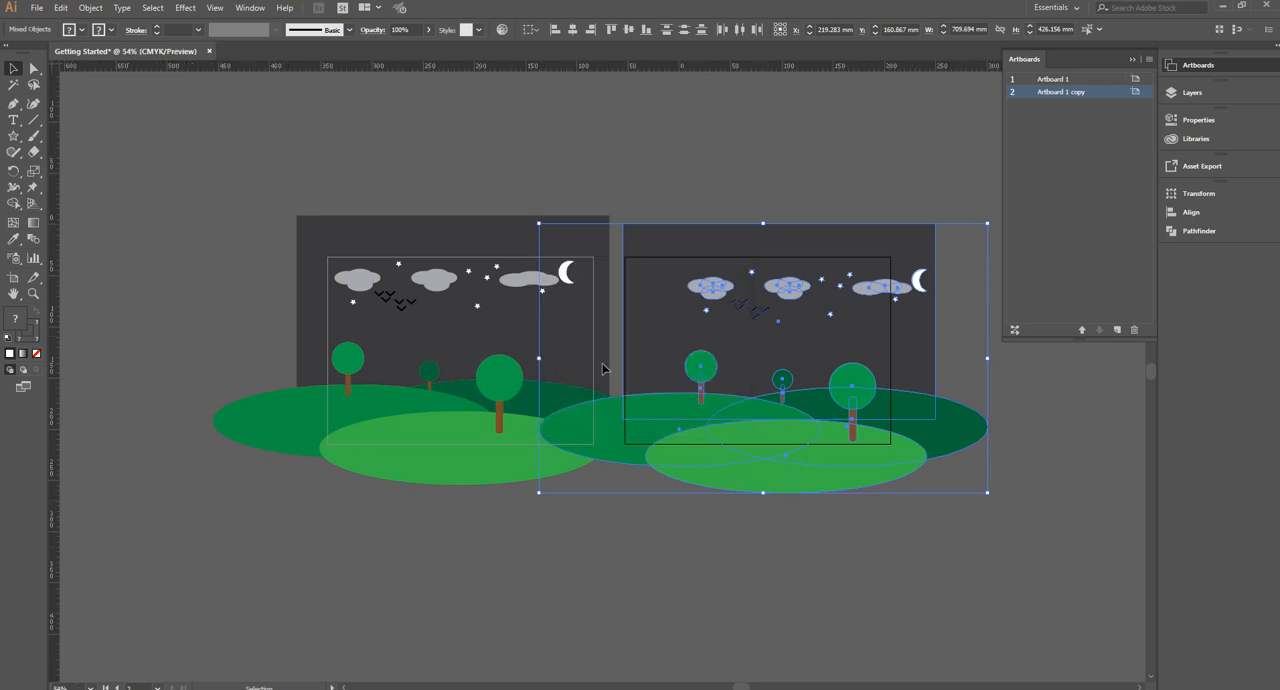
key("ctrl+shift+a")
key("ctrl+alt+0")
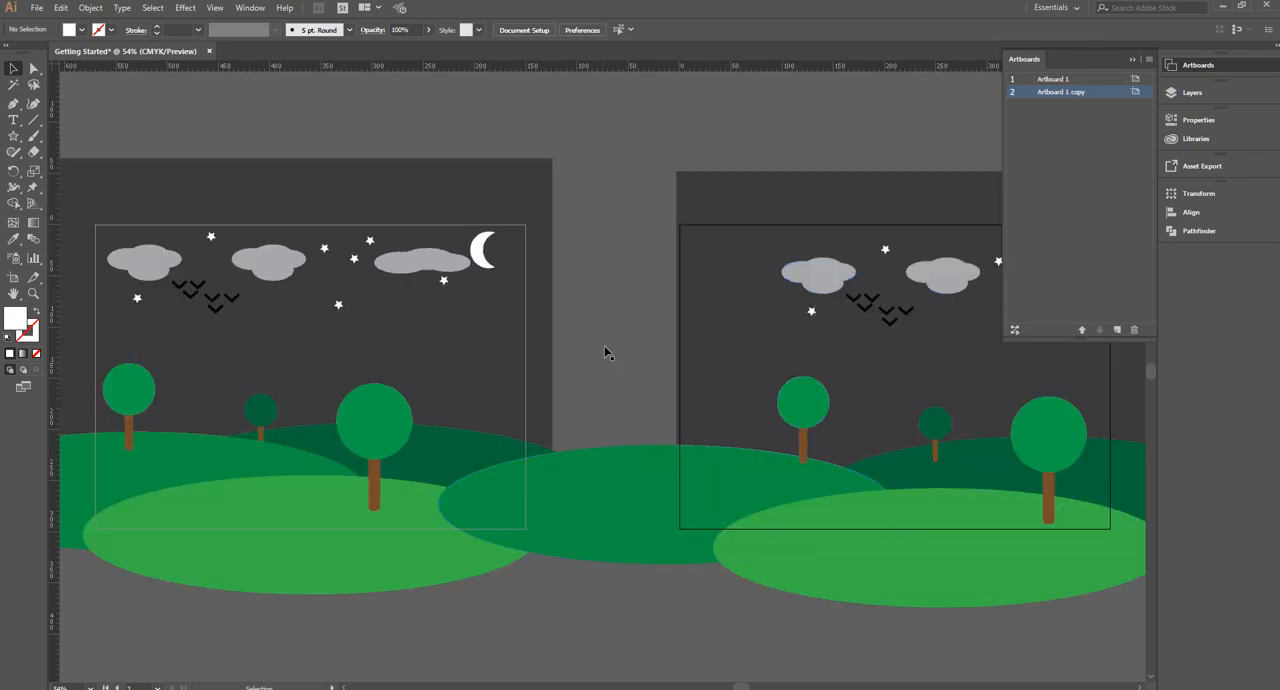
scroll(604, 351, "down", 2)
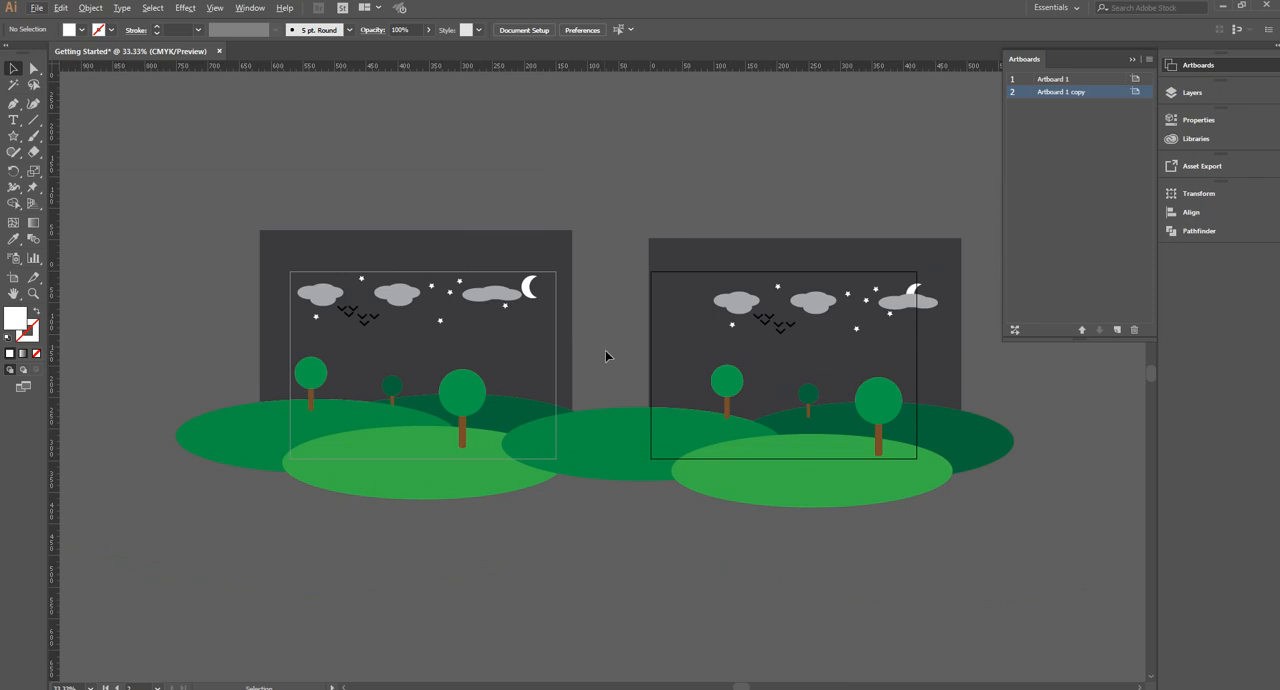
Rearrange all artboards again with 500 mm spacing, moving the artwork with the artboards
left_click(1016, 329)
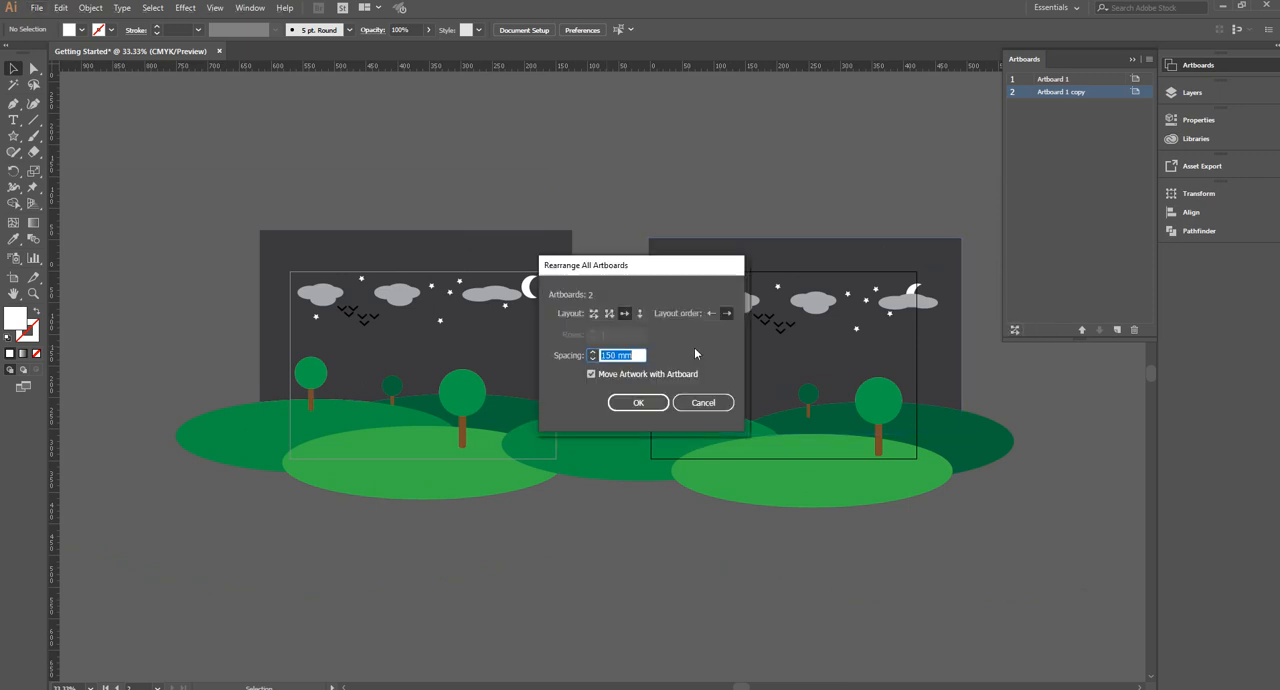
left_click_drag(614, 354, 592, 354)
type("500")
key("Return")
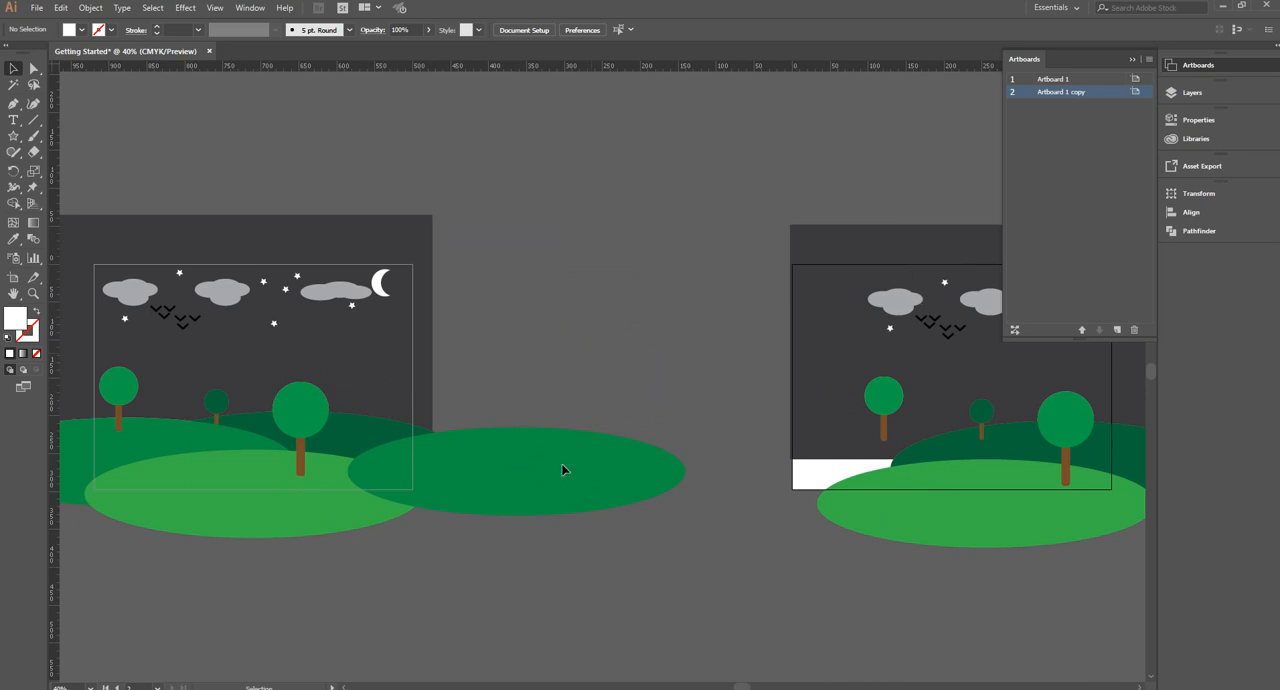
Move the stray mid-green hill ellipse right onto the second artboard, covering the white gap at the scene's lower left
left_click_drag(590, 468, 803, 474)
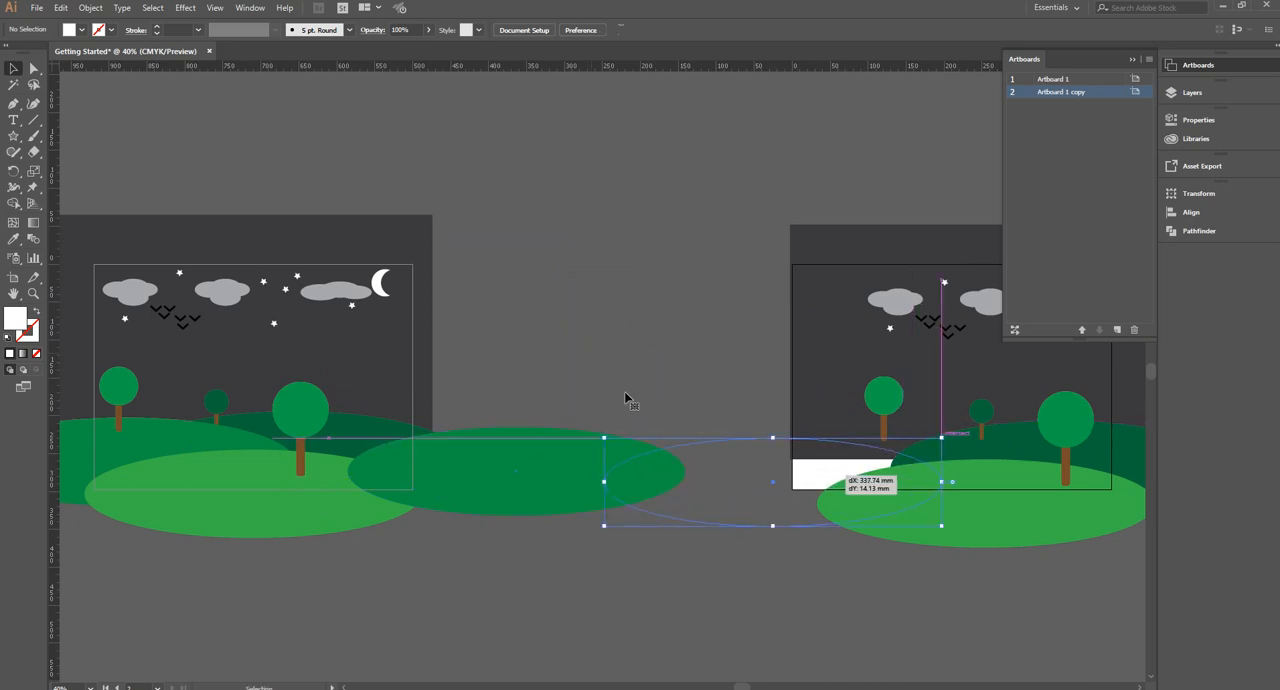
scroll(585, 373, "down", 1)
left_click_drag(660, 453, 695, 443)
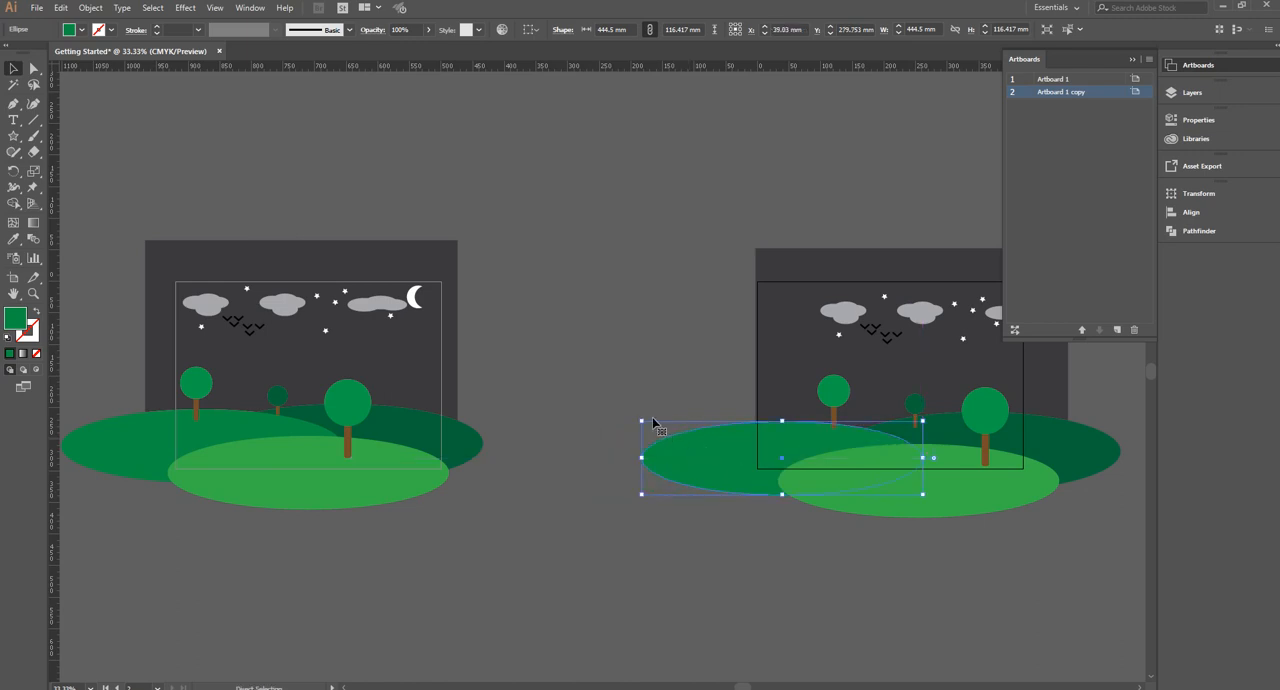
Select the second scene's sky rectangle with its clouds, birds, stars and moon, and move it about 42 mm left
scroll(652, 420, "right", 3)
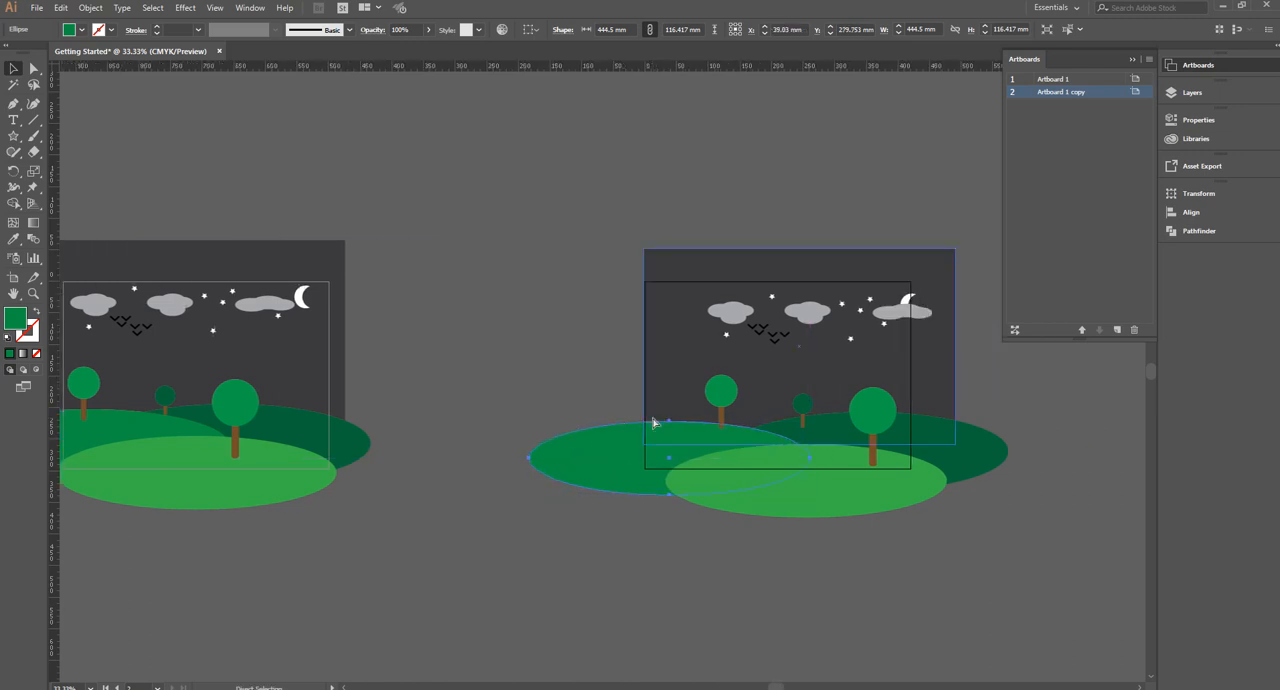
scroll(652, 422, "right", 1)
left_click_drag(525, 220, 612, 312)
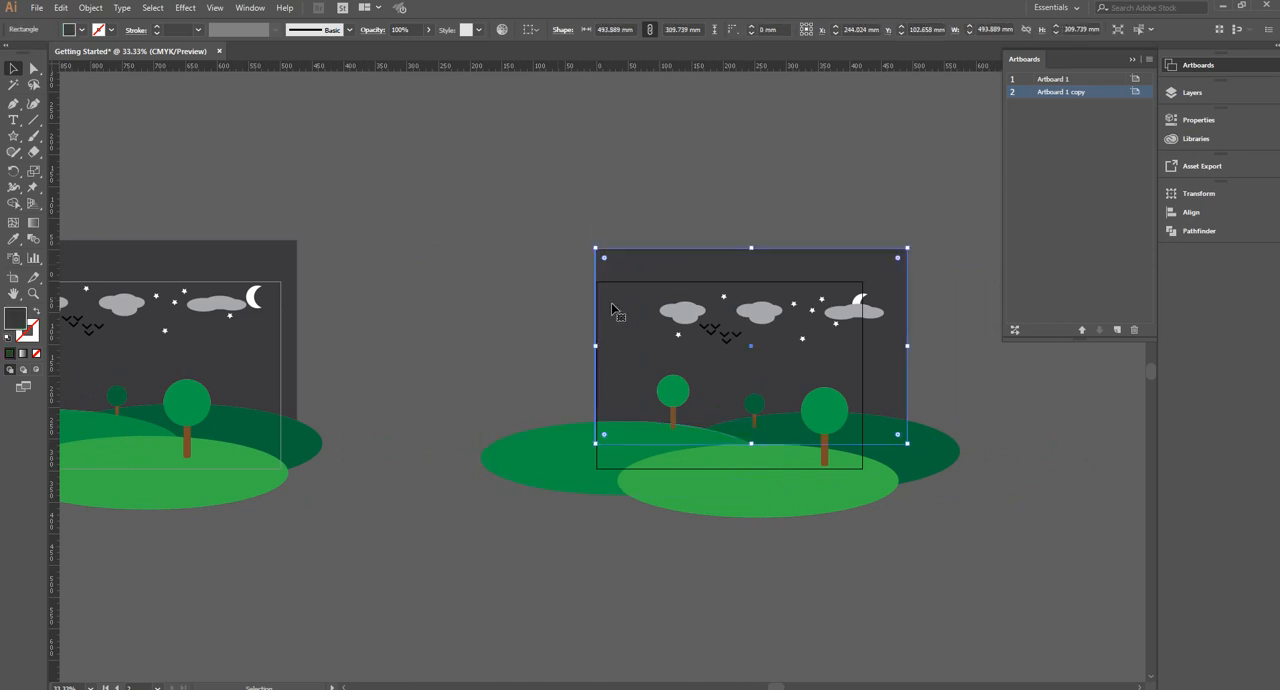
left_click_drag(555, 224, 928, 366)
mouse_move(749, 352)
left_mouse_down()
mouse_move(790, 365)
mouse_move(755, 369)
left_mouse_up()
key("shift+Right")
key("shift+Right")
key("shift+Right")
key("shift+Right")
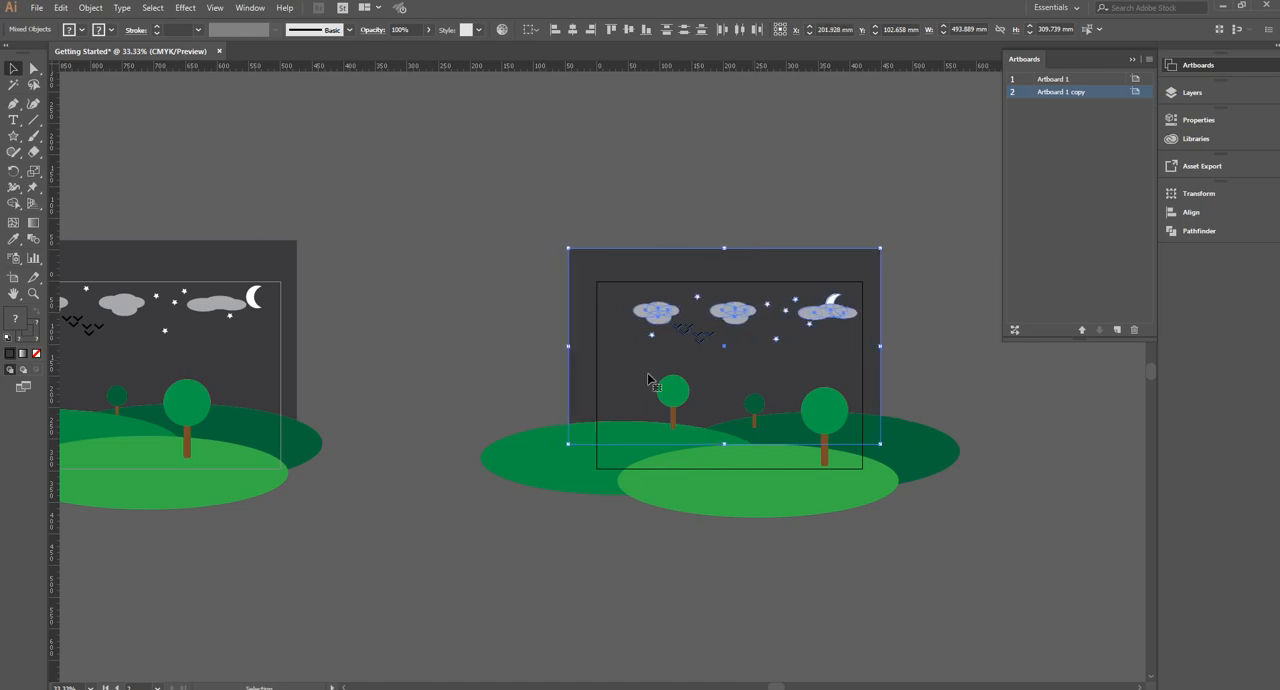
left_click(500, 374)
Delete the crescent moon from the scene on Artboard 1
scroll(500, 374, "left", 2)
scroll(500, 374, "left", 4)
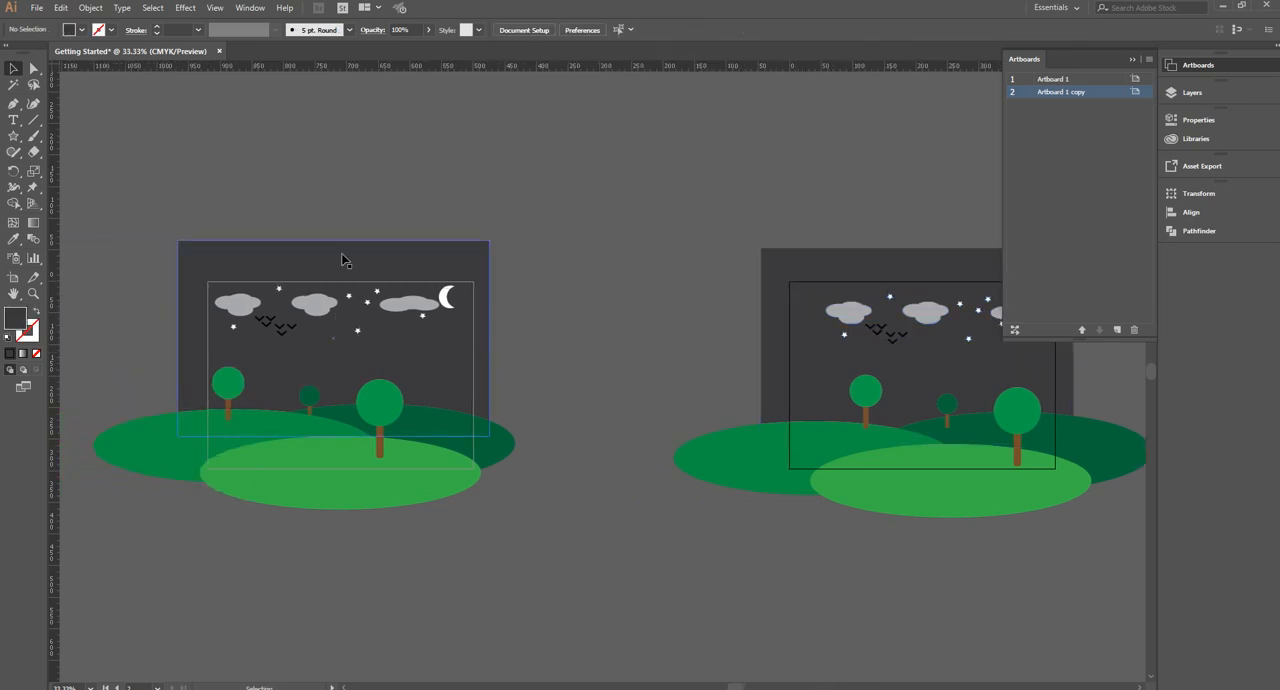
left_click(446, 299)
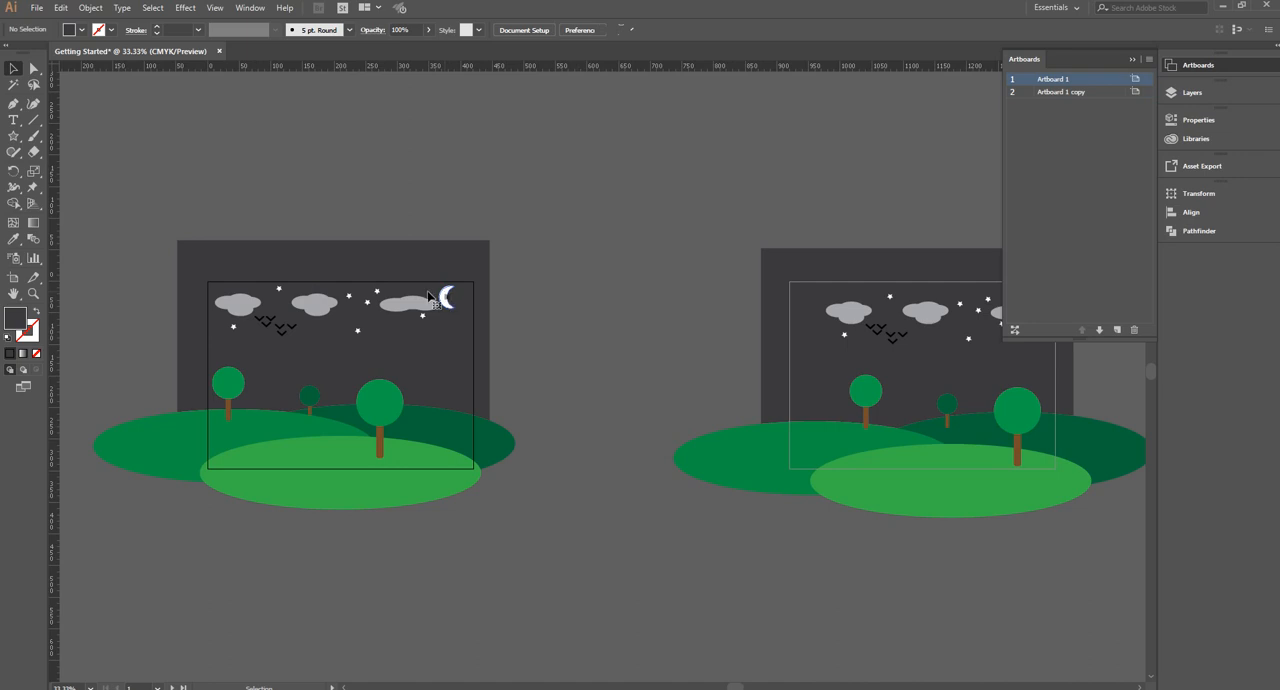
key("Delete")
Fill the sky rectangle on Artboard 1 with bright blue
left_click_drag(186, 210, 460, 344)
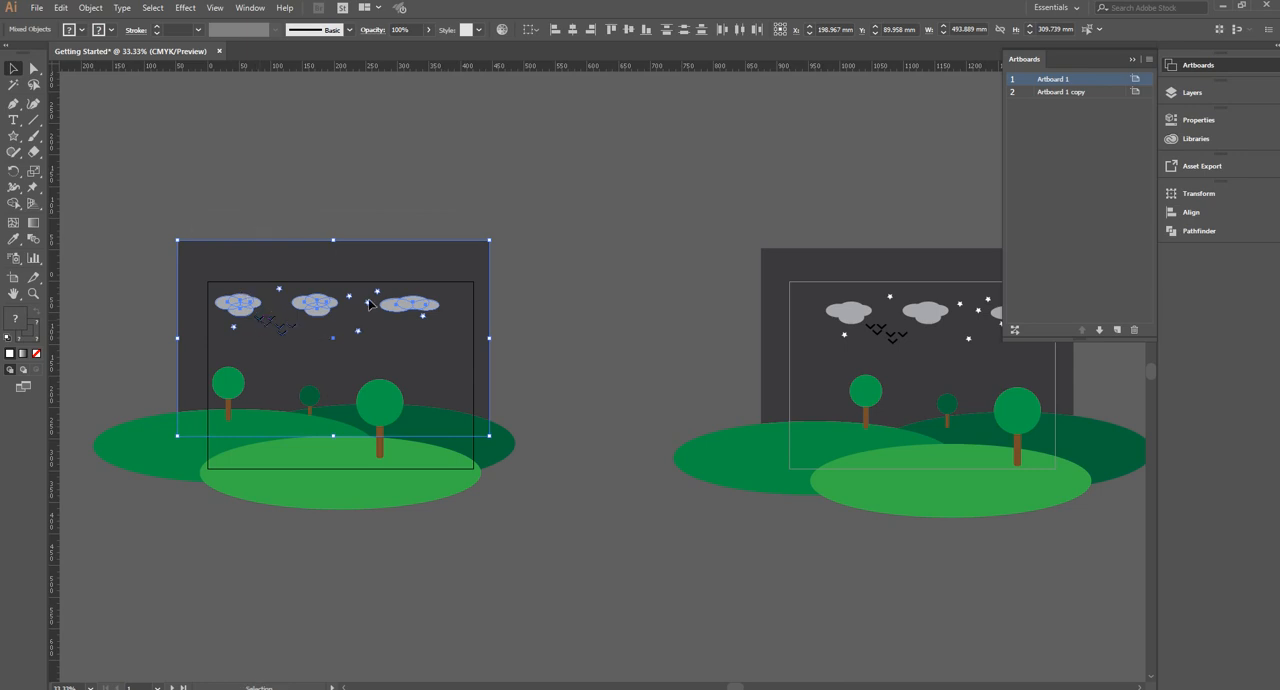
key("ctrl+shift+a")
left_click(467, 276)
left_click(82, 29)
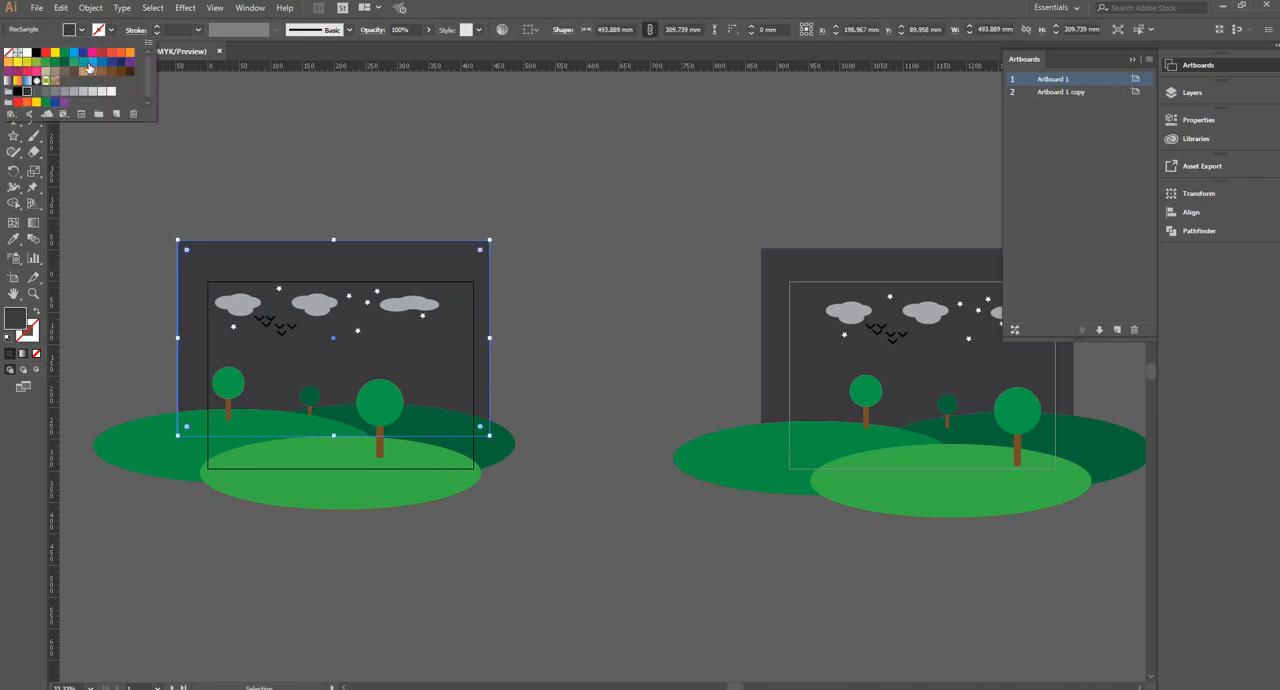
left_click(91, 61)
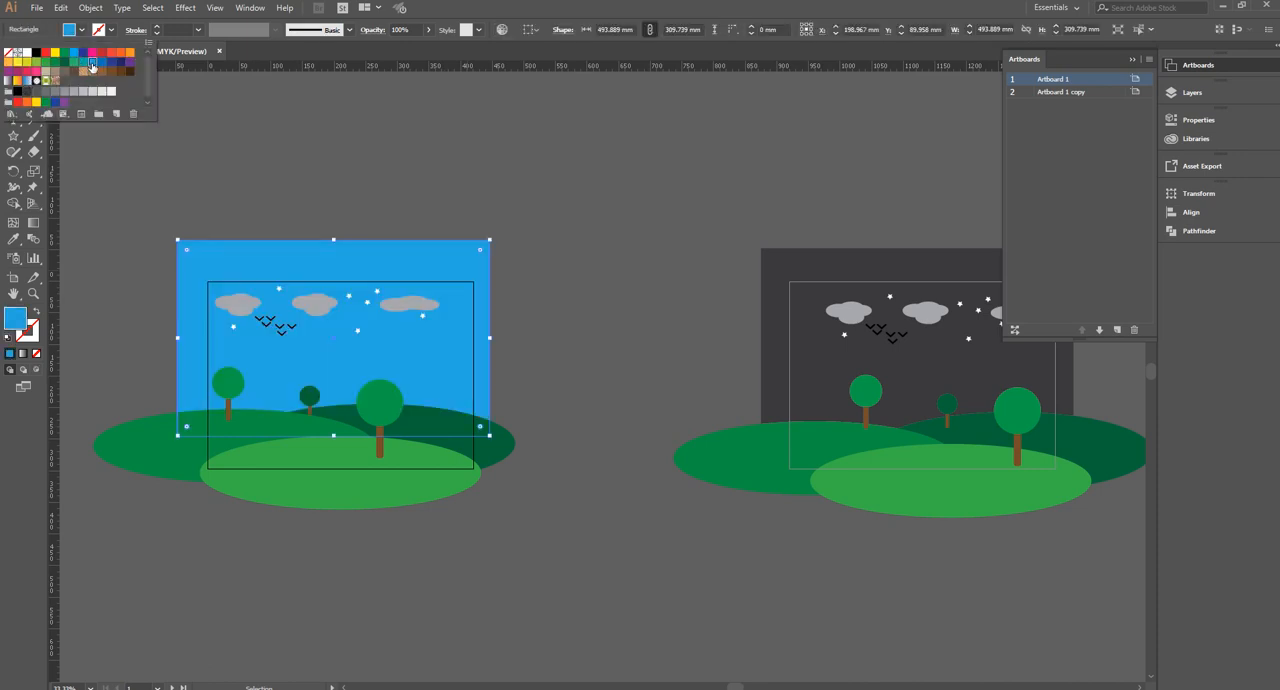
Select all three clouds on Artboard 1 and fill them white
left_click(238, 303)
left_click(315, 303, "shift")
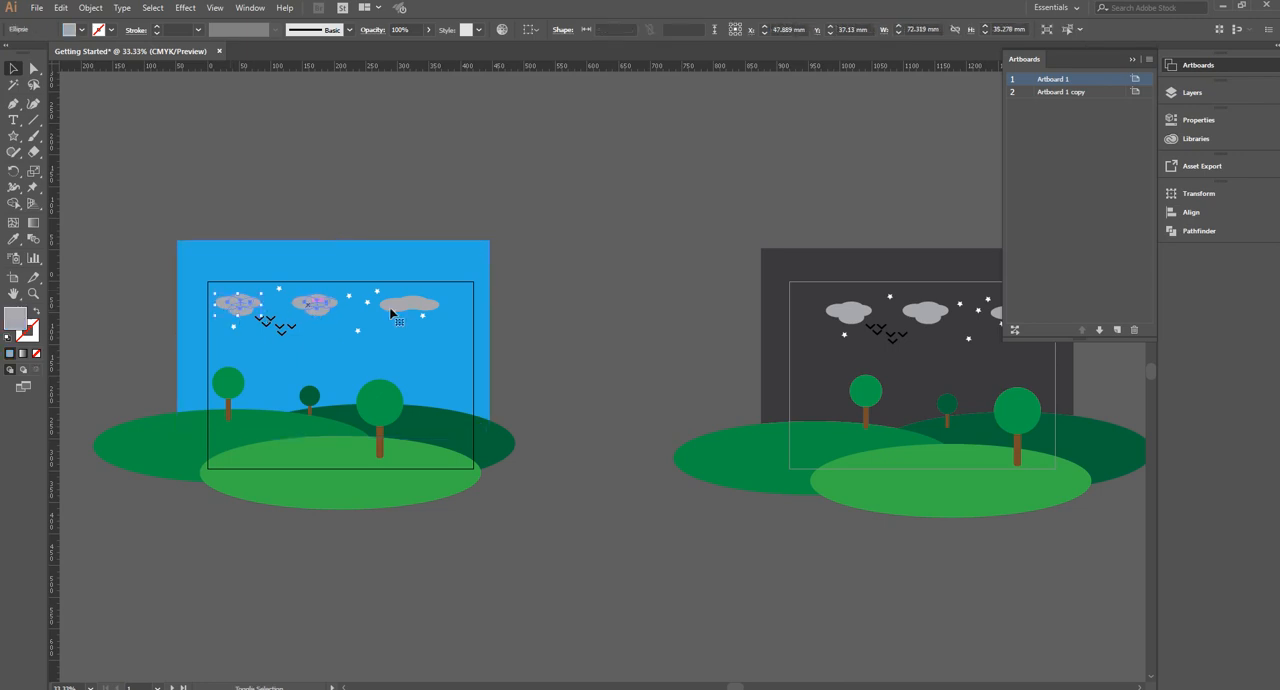
left_click(393, 313, "shift")
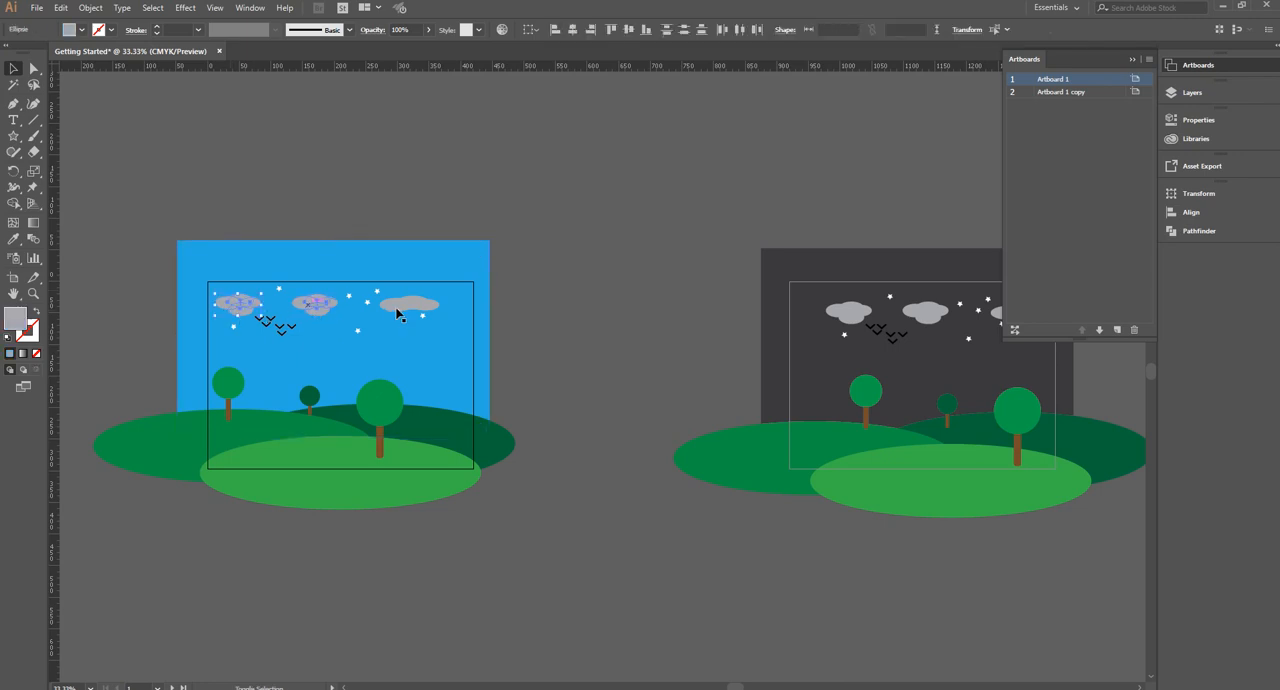
left_click(82, 30)
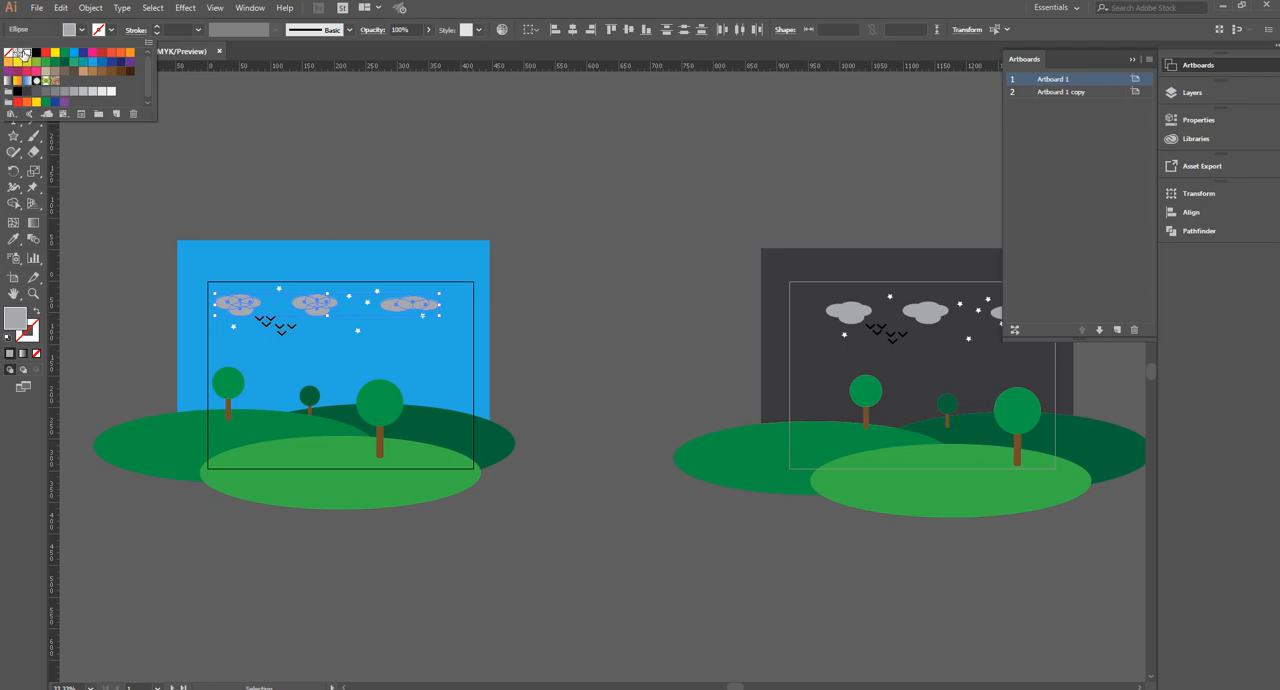
left_click(22, 54)
left_click(289, 168)
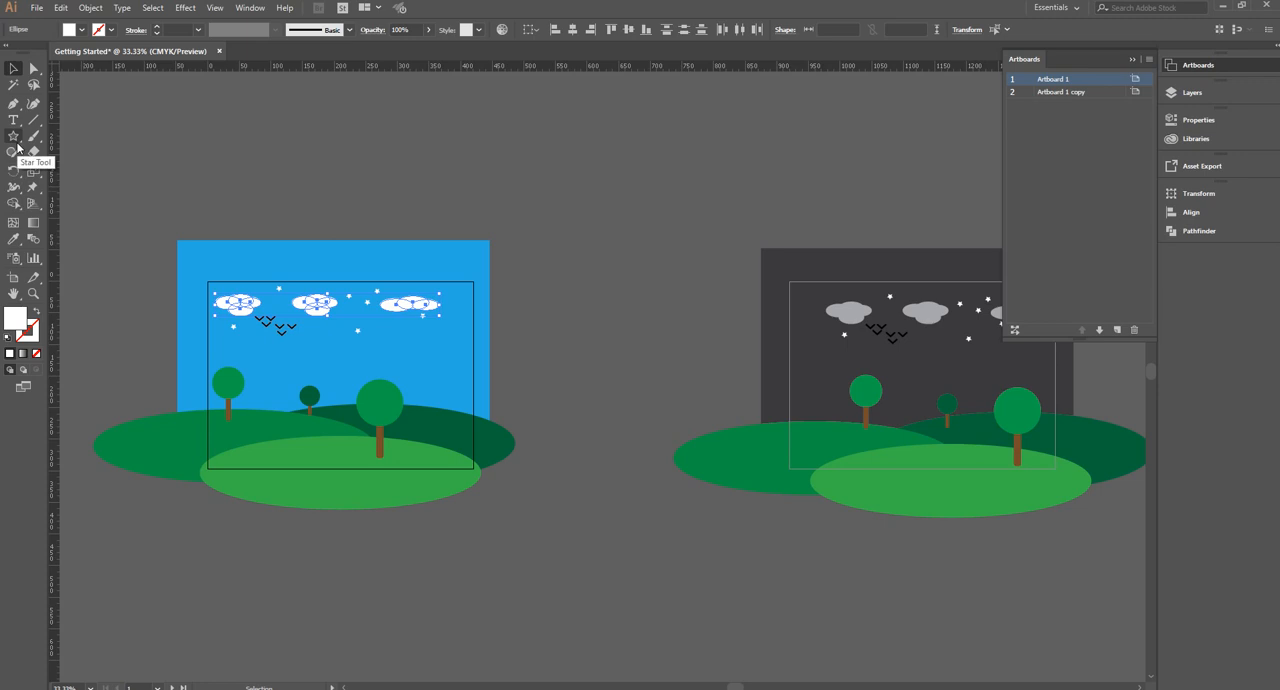
Draw a circle about 55 mm across for the sun beside Artboard 1's rightmost cloud and fill it yellow
left_click_drag(16, 144, 58, 165)
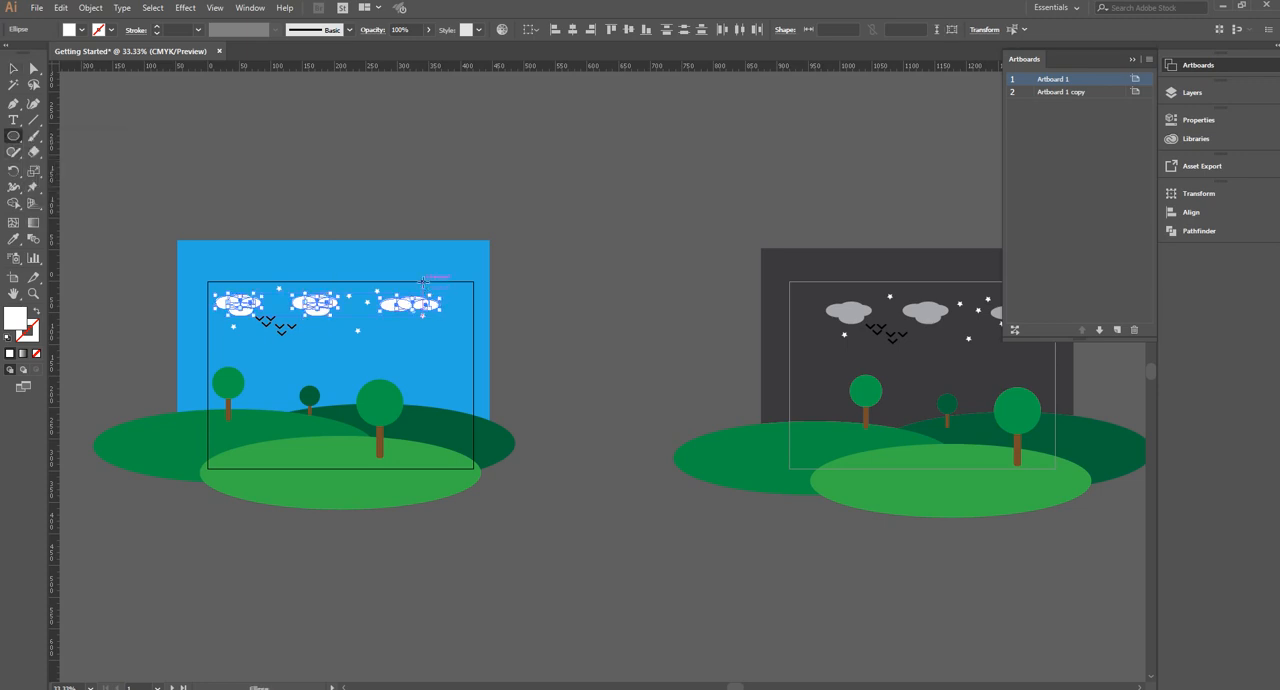
left_click_drag(441, 292, 458, 315)
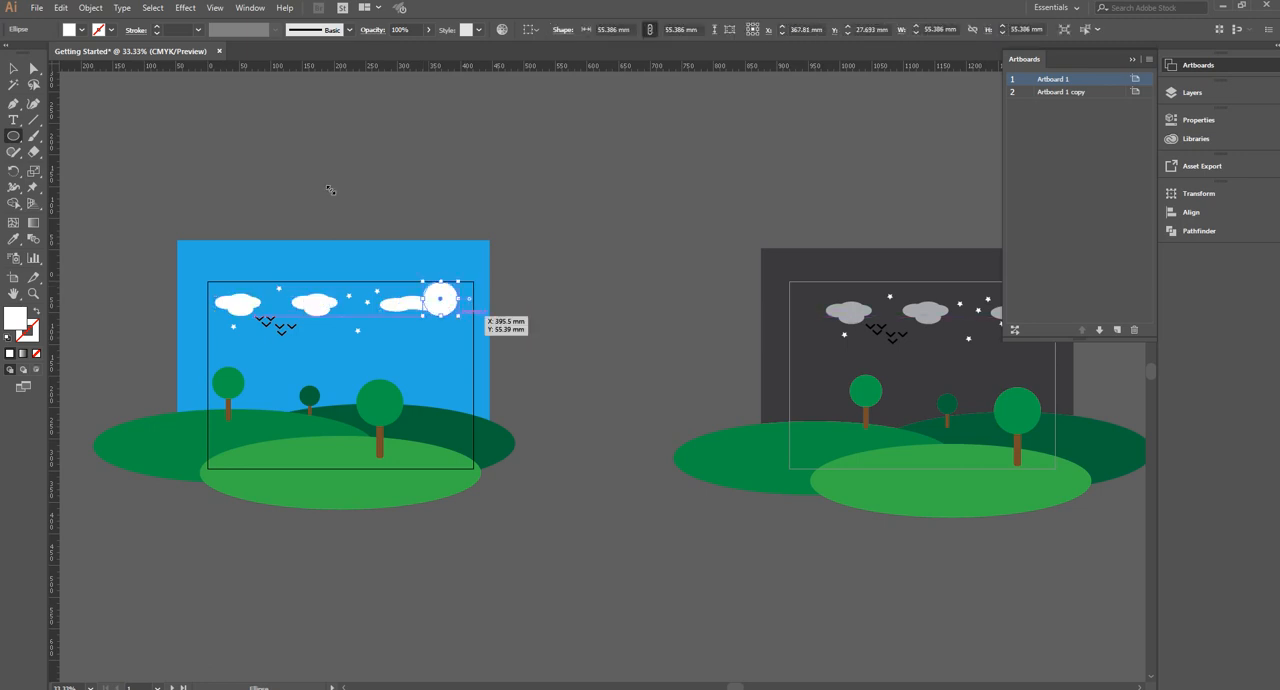
left_click(82, 29)
left_click(55, 52)
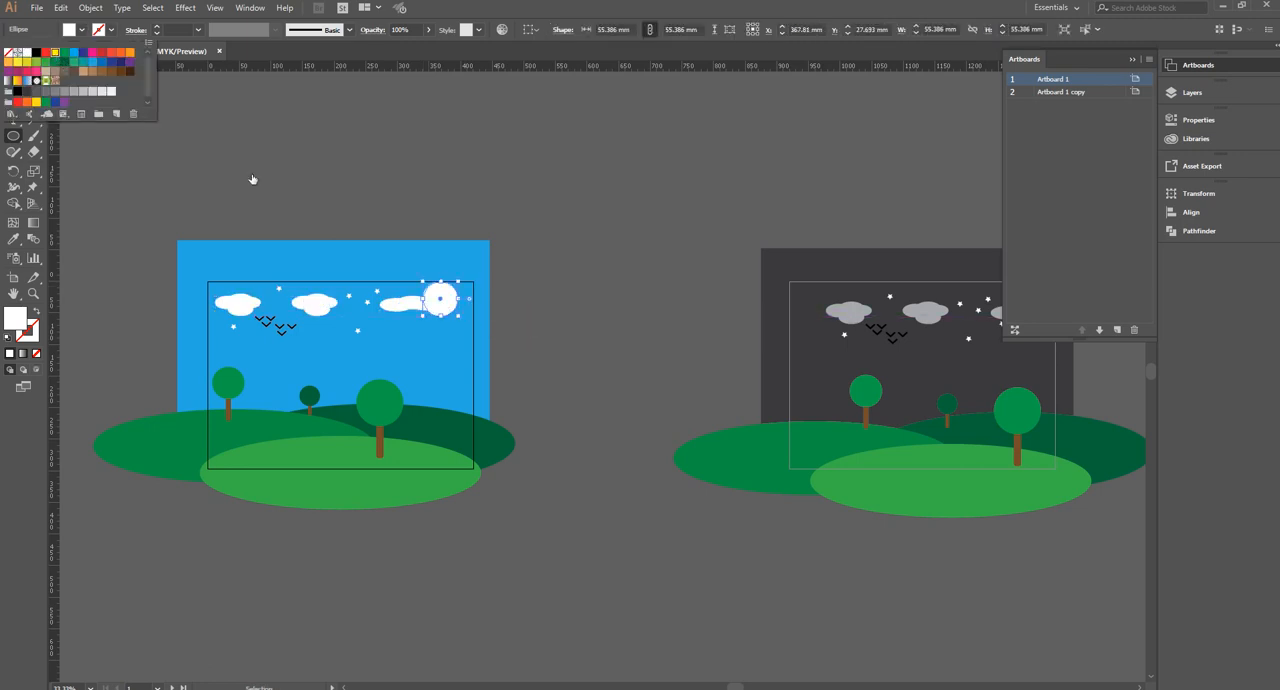
left_click(205, 98)
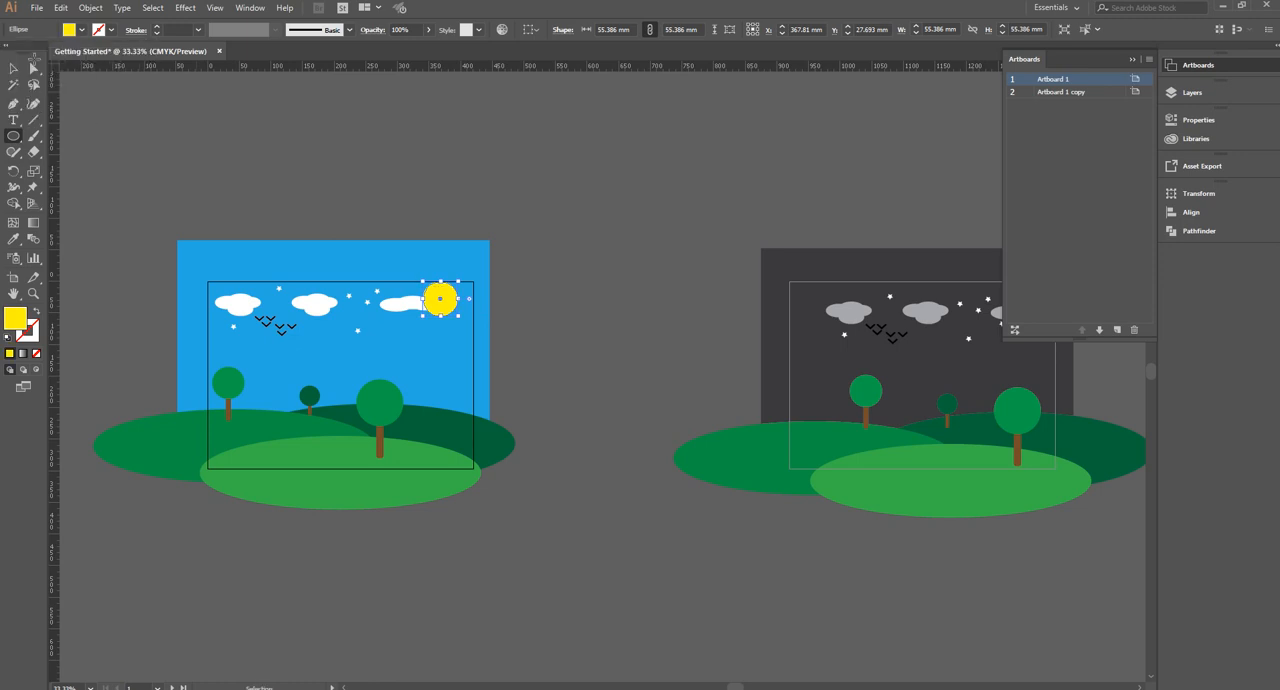
Restack the sun behind the cloud but in front of the blue sky, and deselect it
left_click(15, 70)
key("ctrl+shift+bracketleft")
key("ctrl+bracketright")
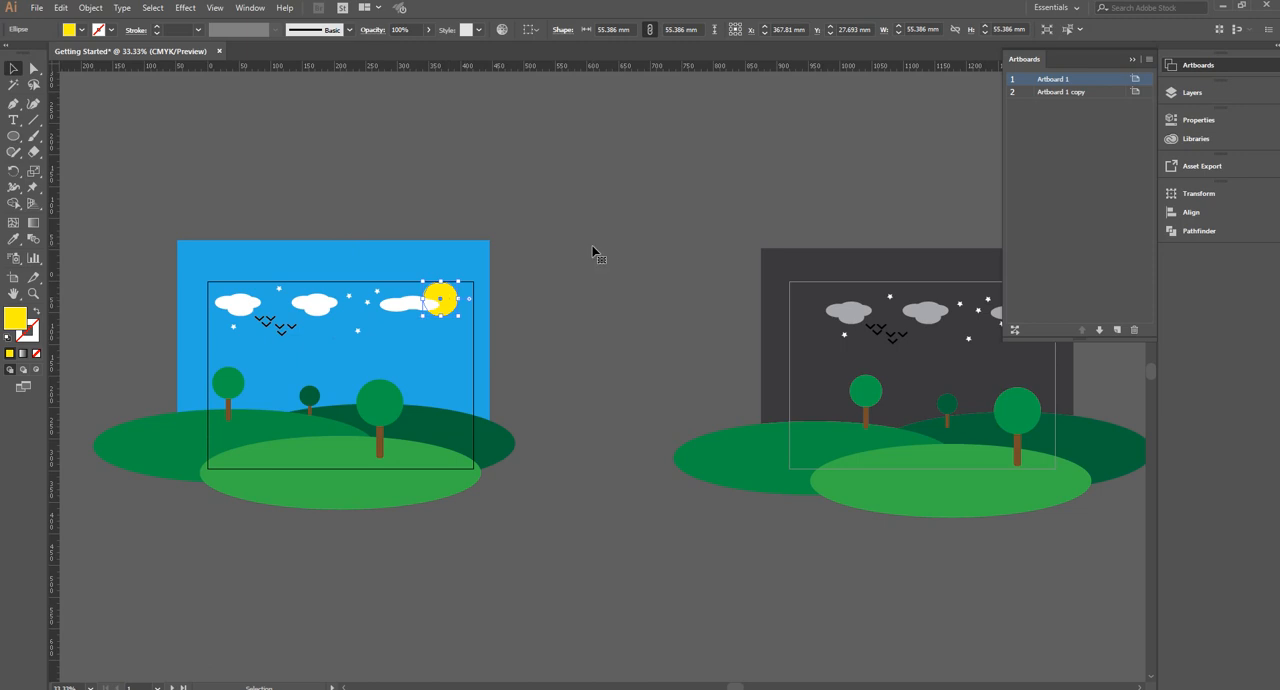
key("ctrl+shift+a")
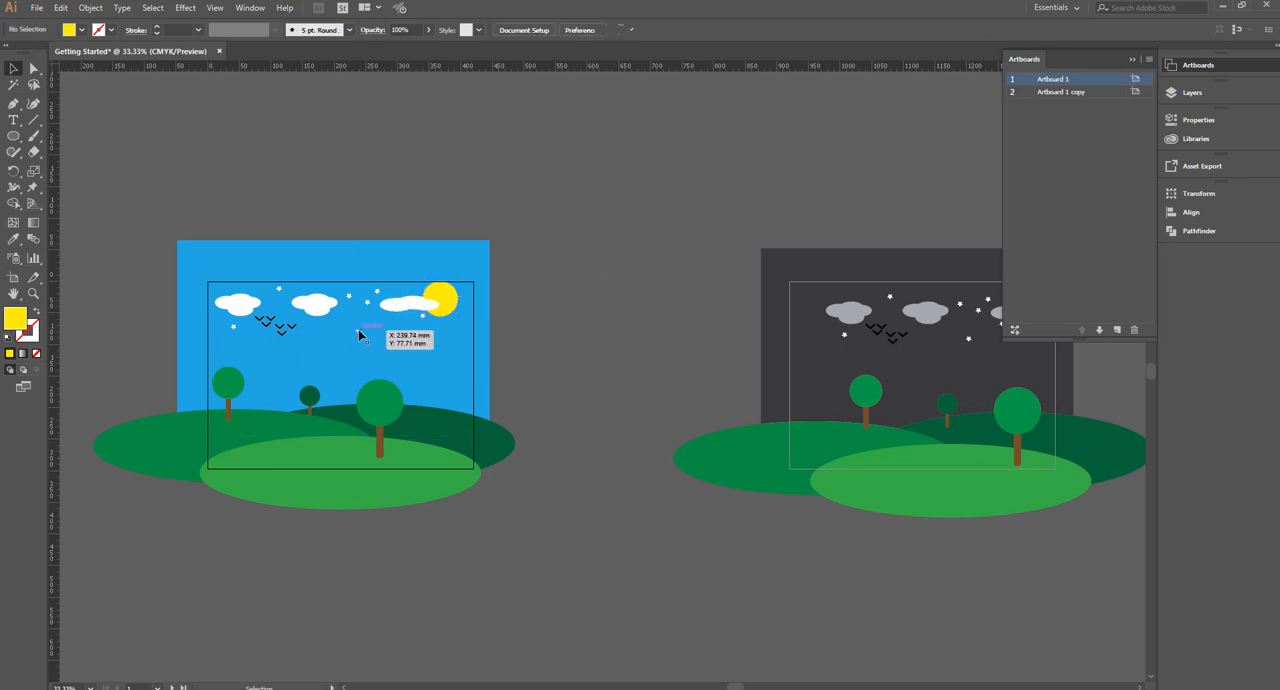
Delete all the stars from the blue daytime sky on Artboard 1
left_click(234, 328)
key("Delete")
left_click(279, 290)
key("Delete")
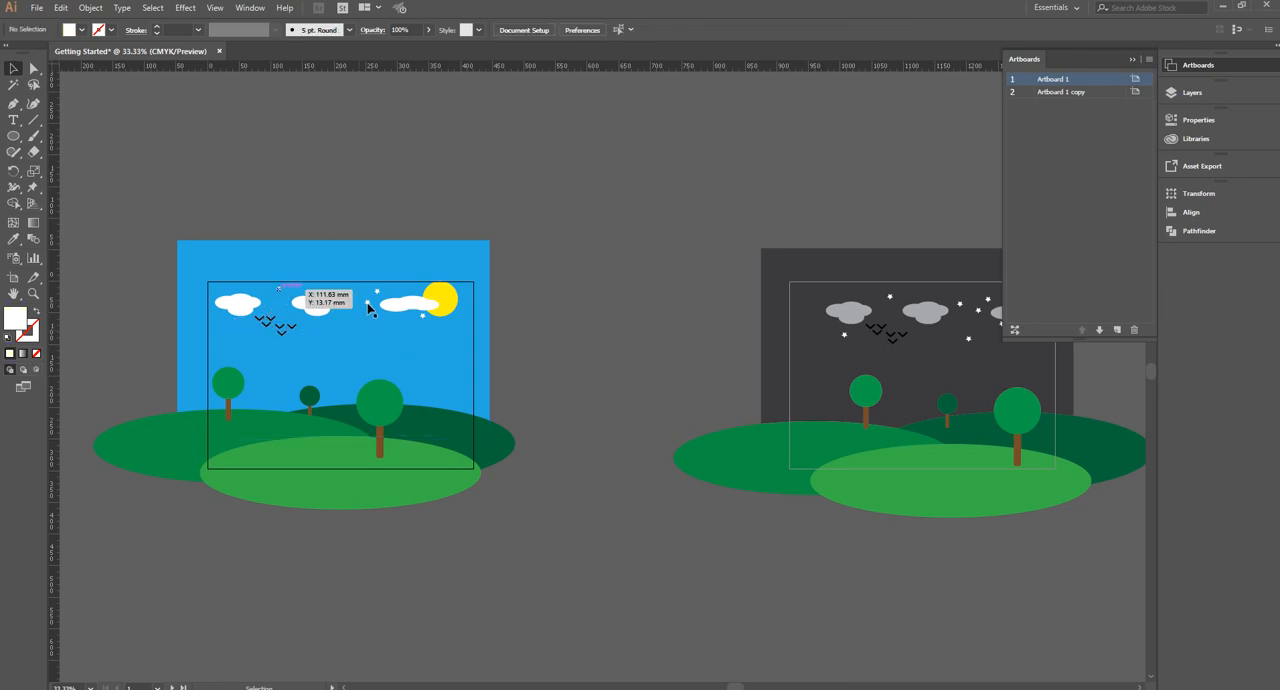
left_click(376, 291)
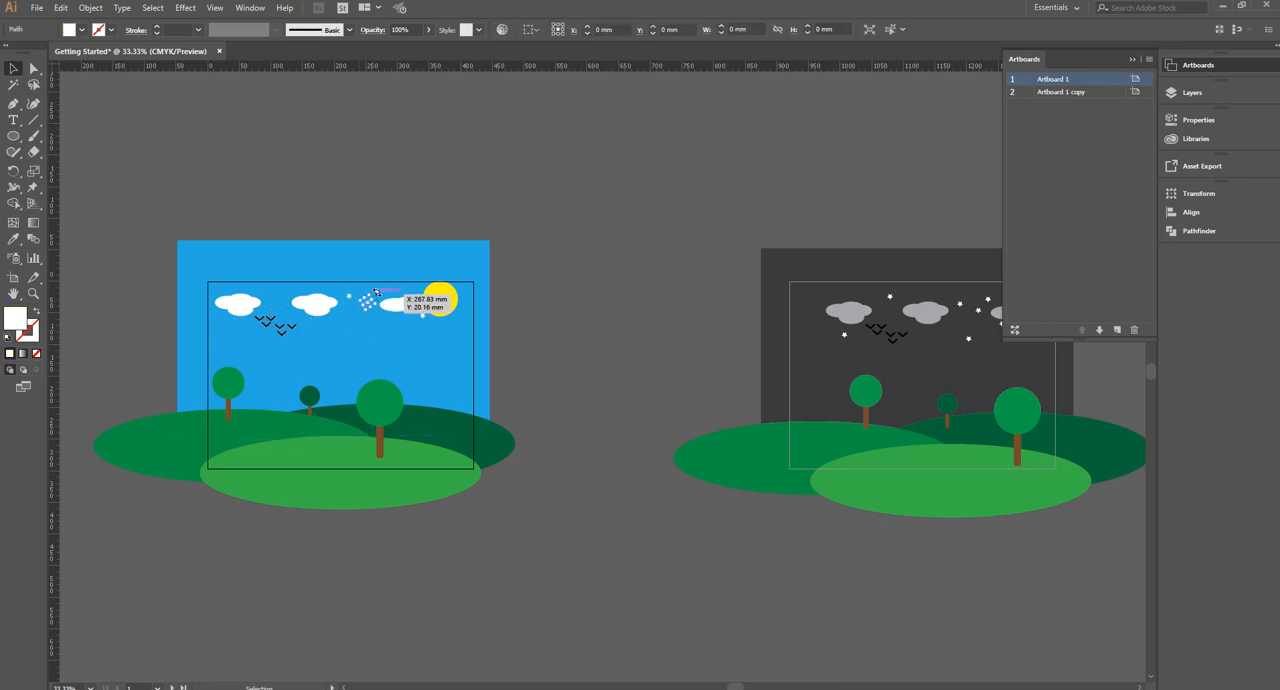
key("Delete")
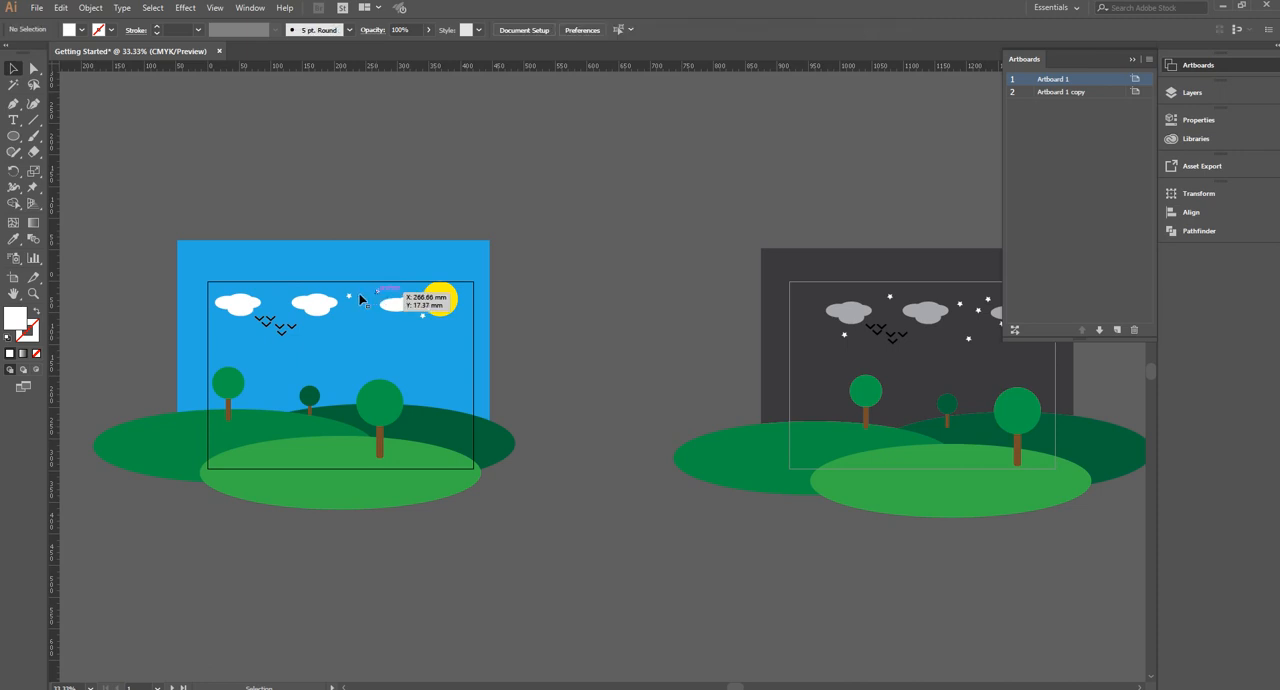
left_click(349, 298)
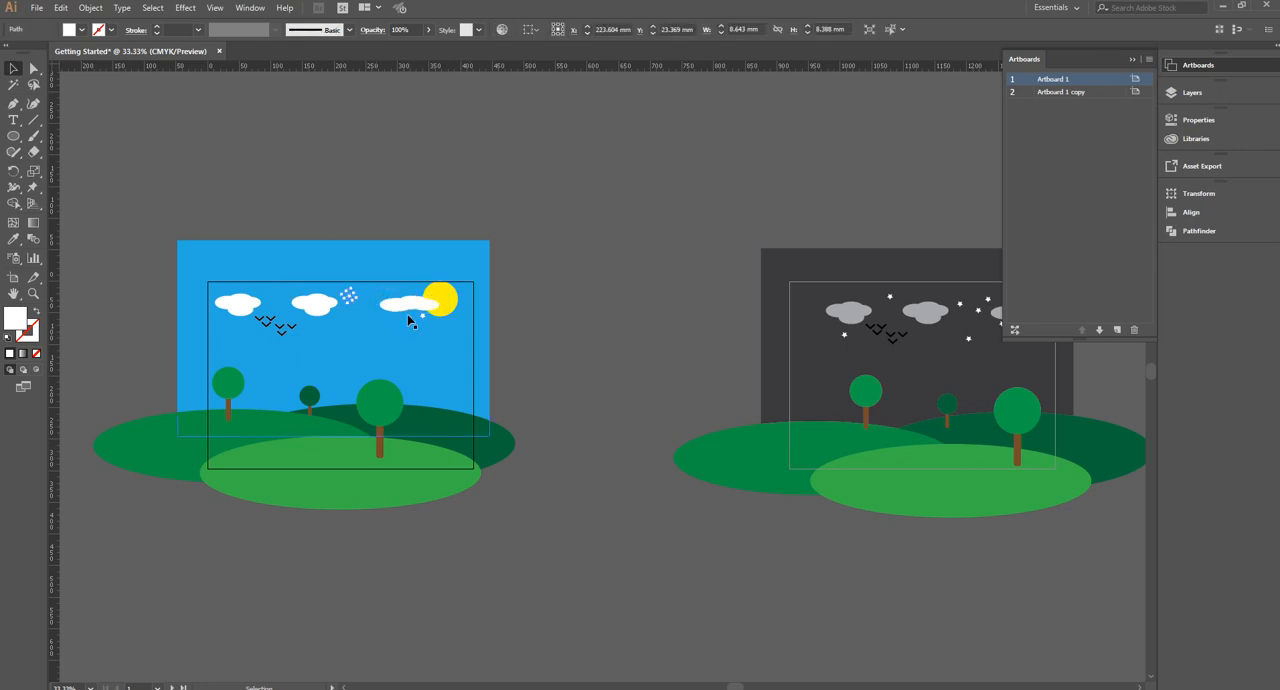
key("Delete")
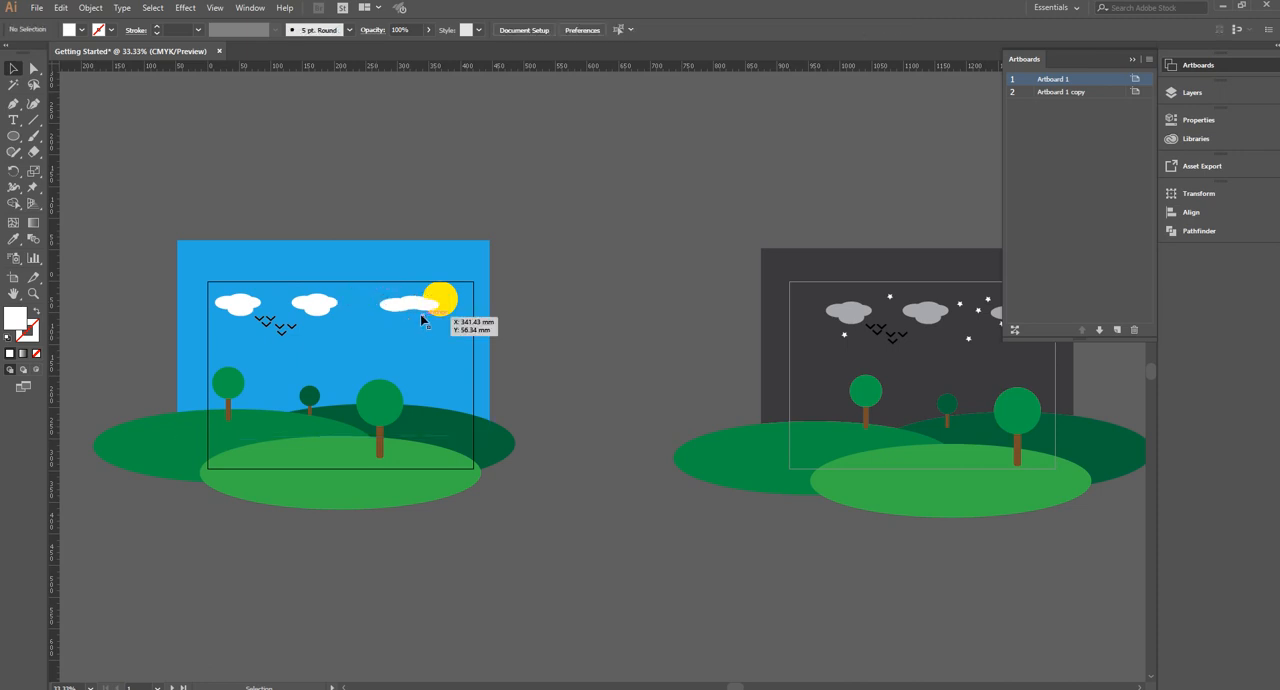
left_click(417, 322)
key("Delete")
Hide the artboards list so the day and night scenes can be viewed side by side
scroll(417, 322, "right", 3)
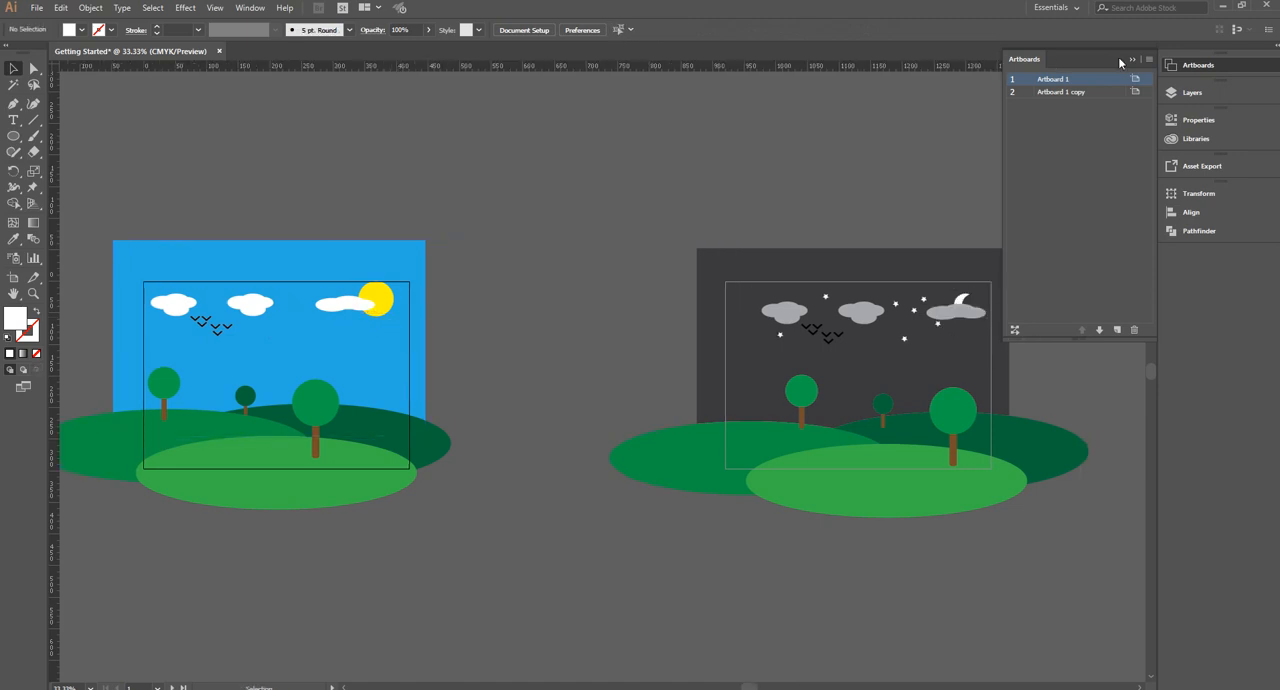
left_click(1132, 60)
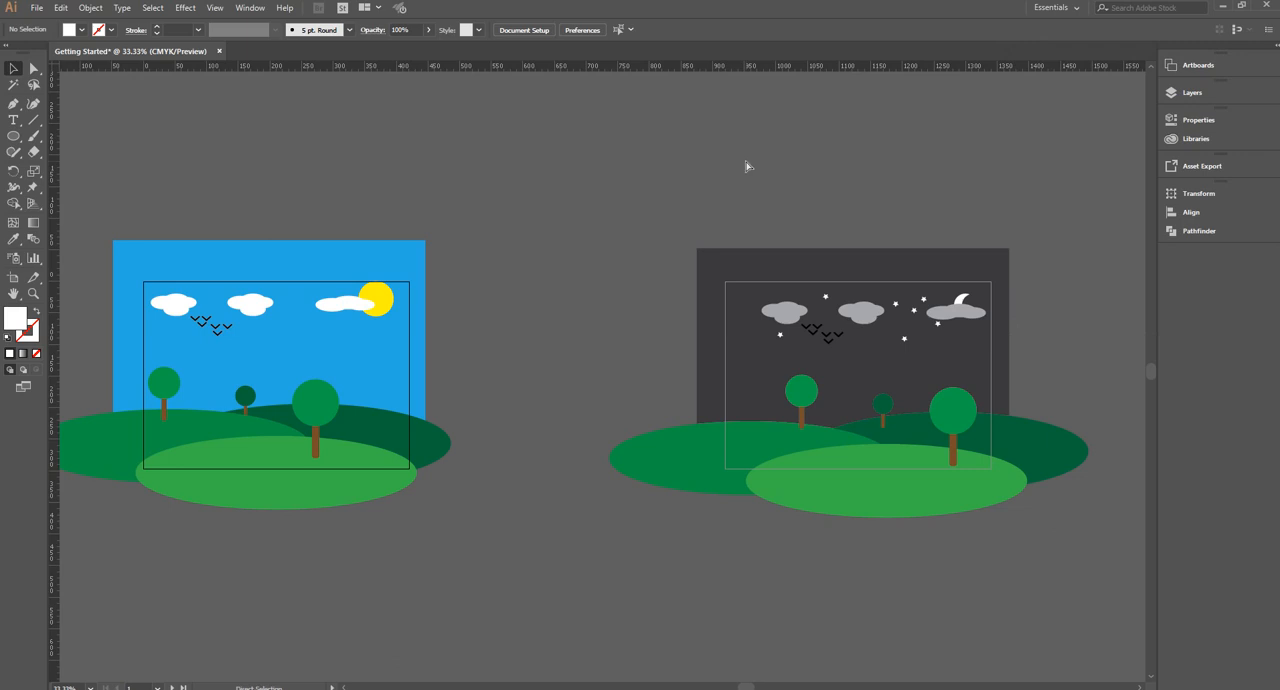
scroll(745, 166, "left", 1)
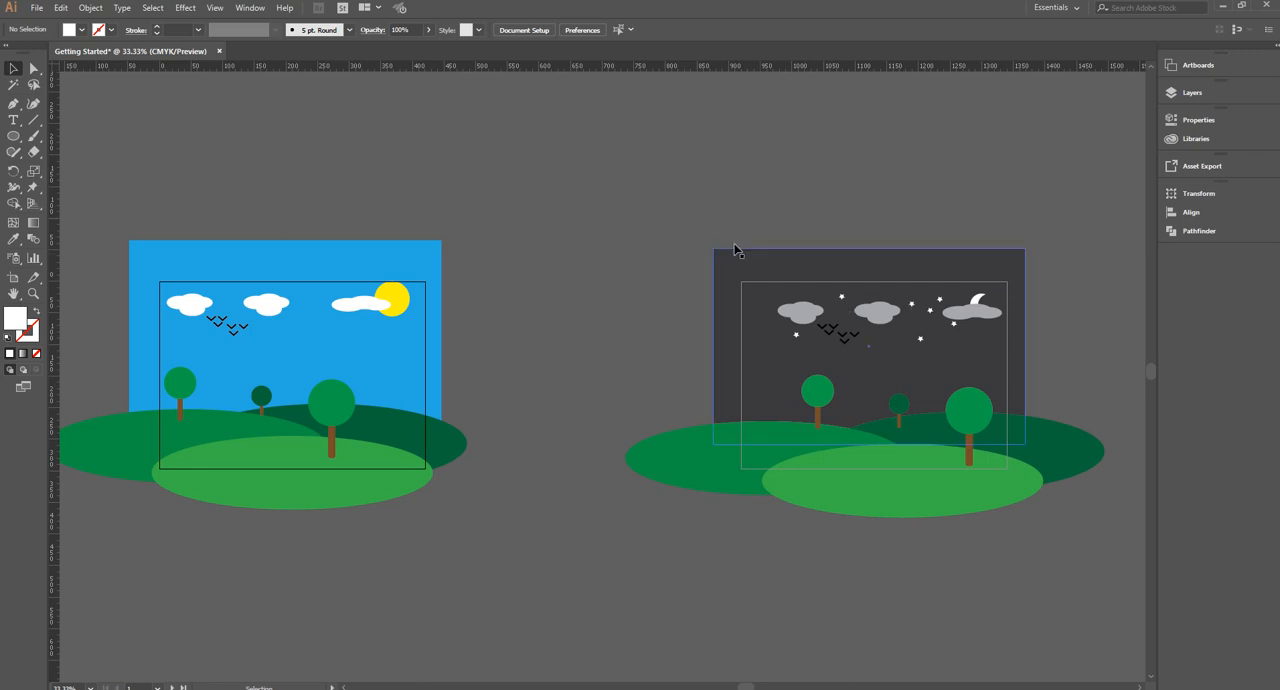
Move the dark night sky rectangle about 28 mm to the right over Artboard 2
left_click_drag(754, 223, 797, 273)
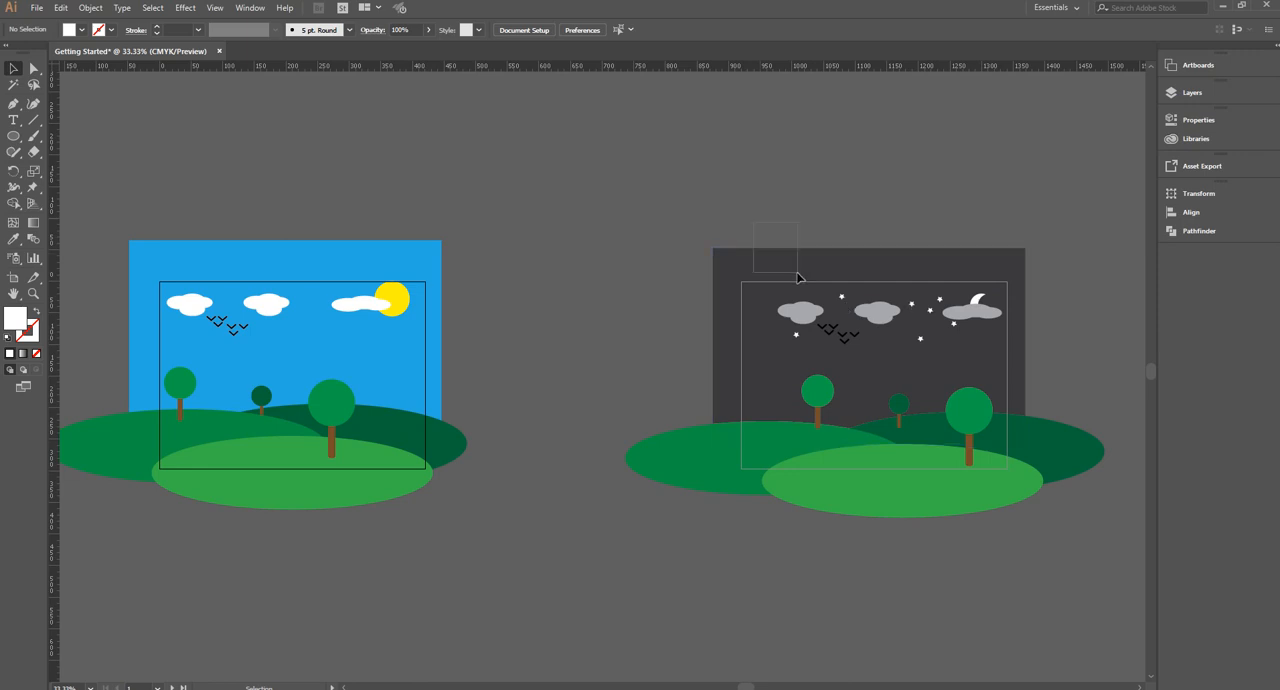
left_click(715, 284)
left_click(715, 288)
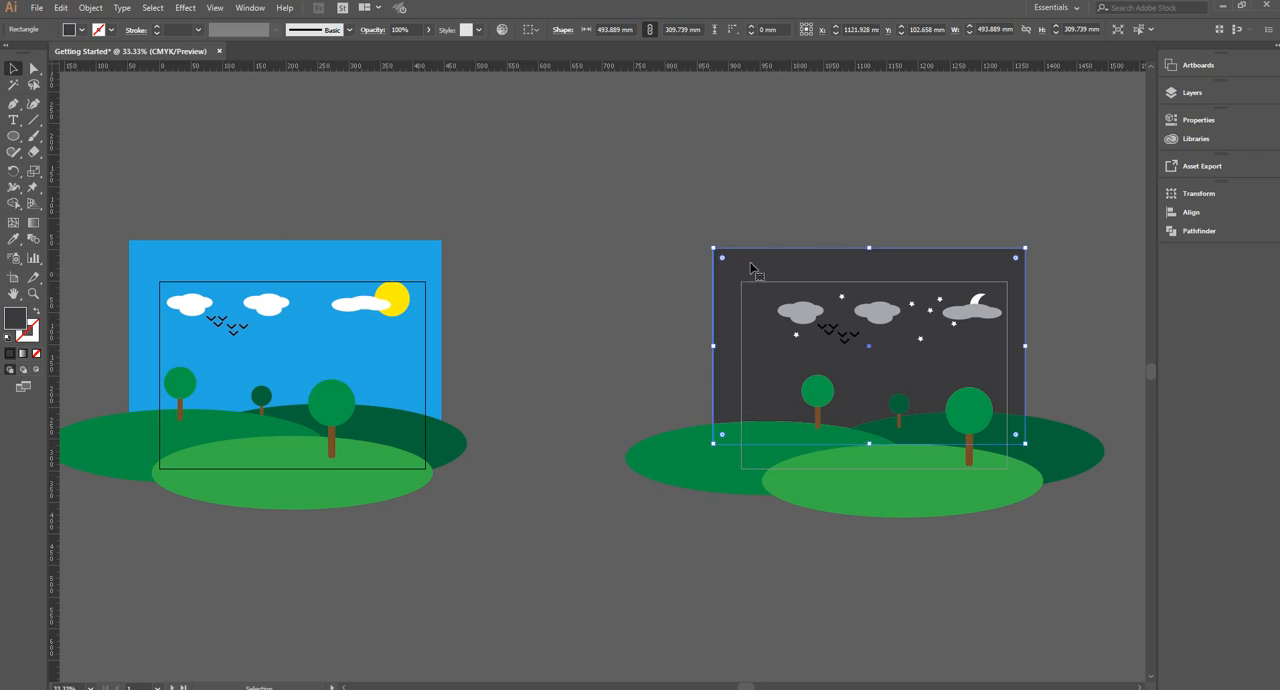
left_click_drag(757, 268, 775, 266)
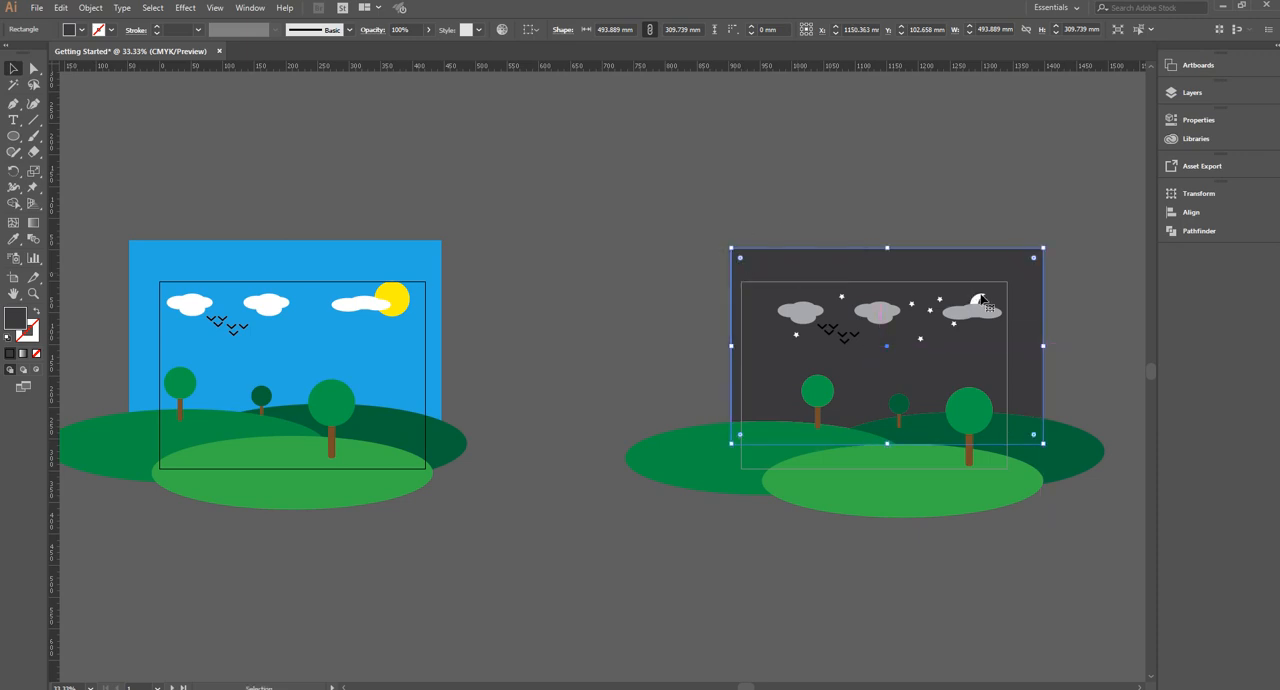
Move the moon about 46 mm right and 13 mm up, clear of the cloud, and shift the whole night scene slightly left
left_click_drag(993, 296, 1010, 291)
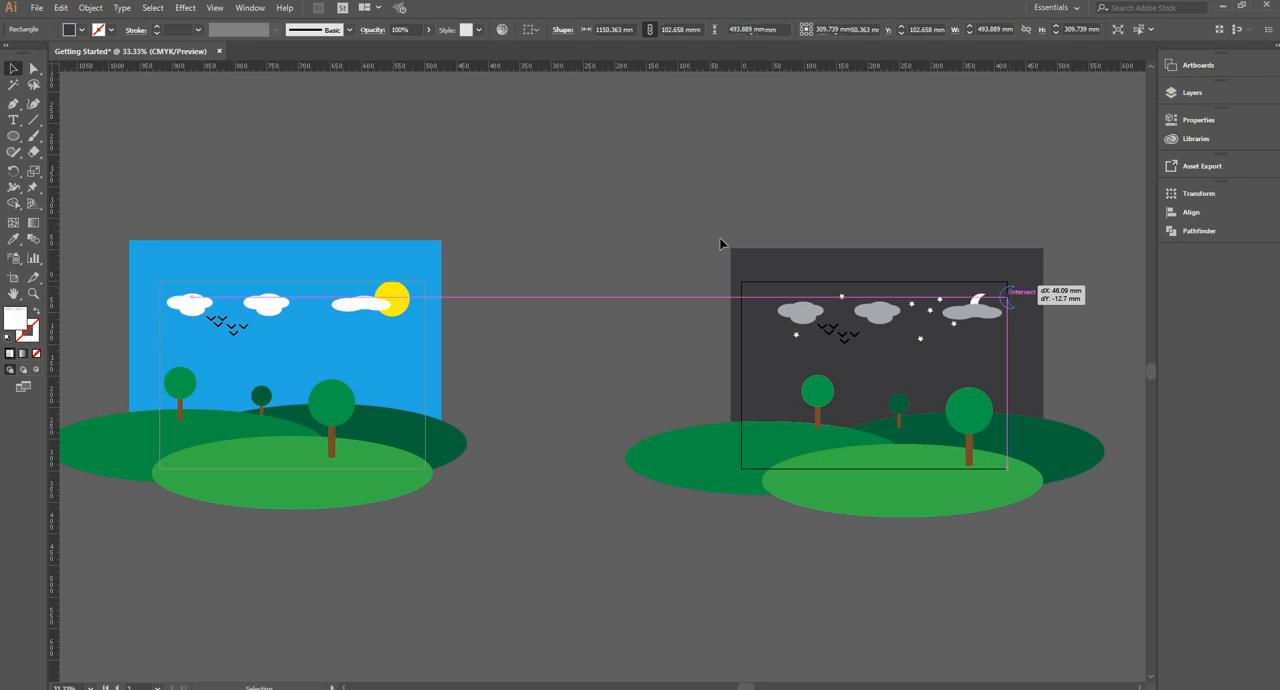
left_click_drag(974, 374, 952, 373)
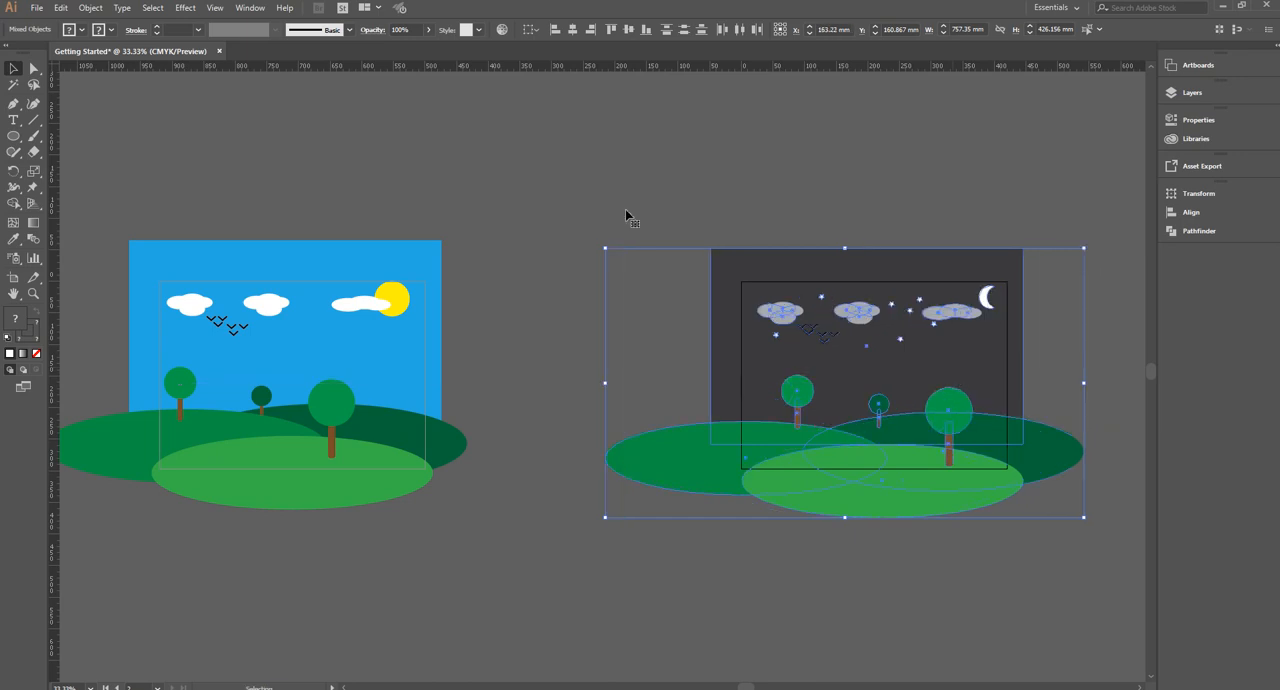
left_click(570, 189)
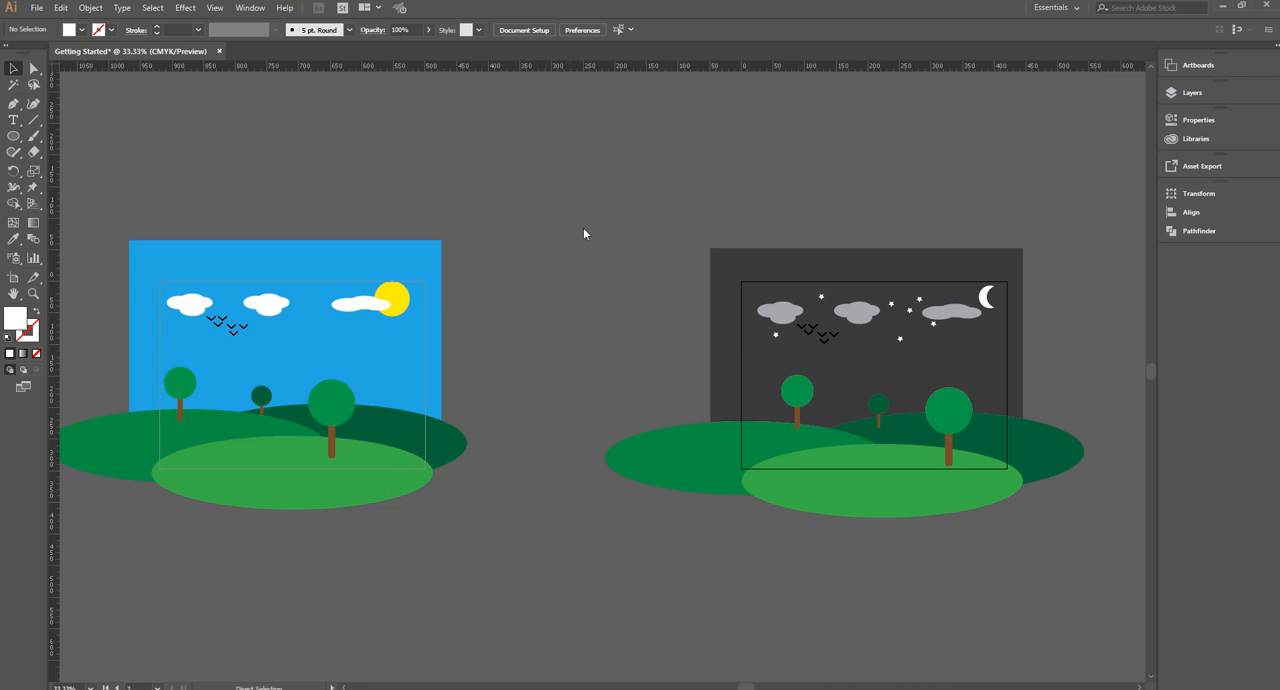
Save the document as an Adobe Illustrator file named "Getting Started With illustrator" in the Documents folder
key("ctrl+shift+s")
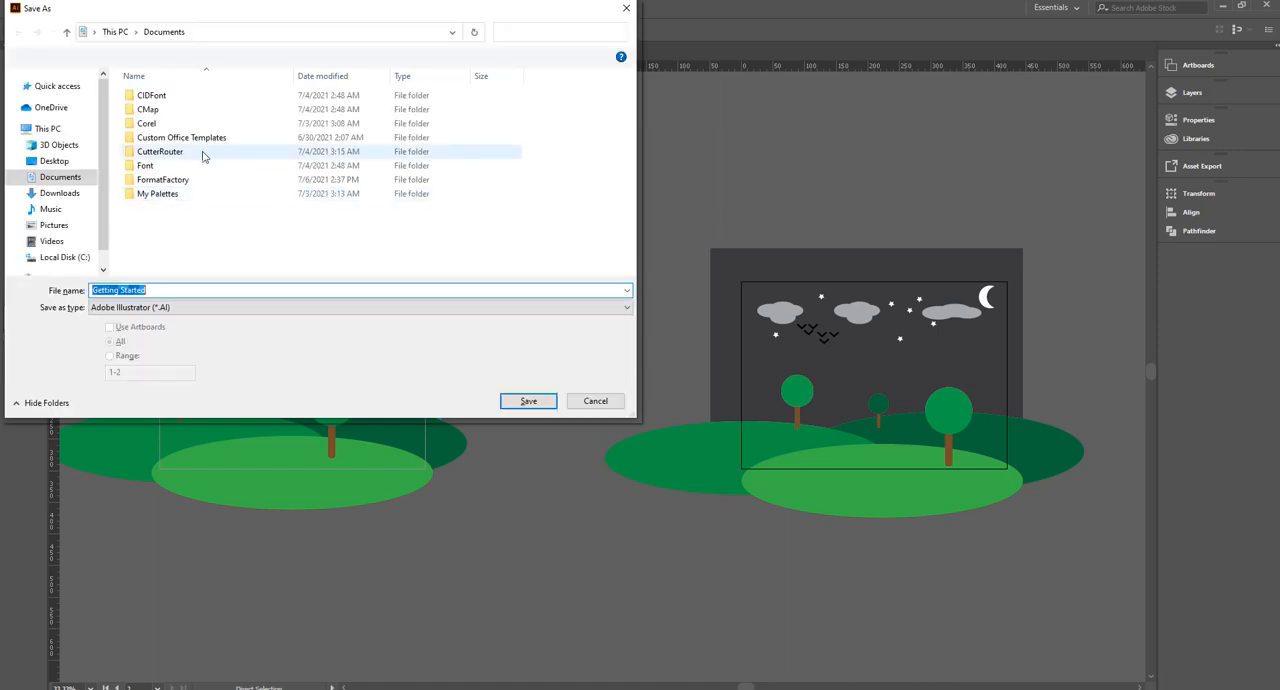
left_click(242, 290)
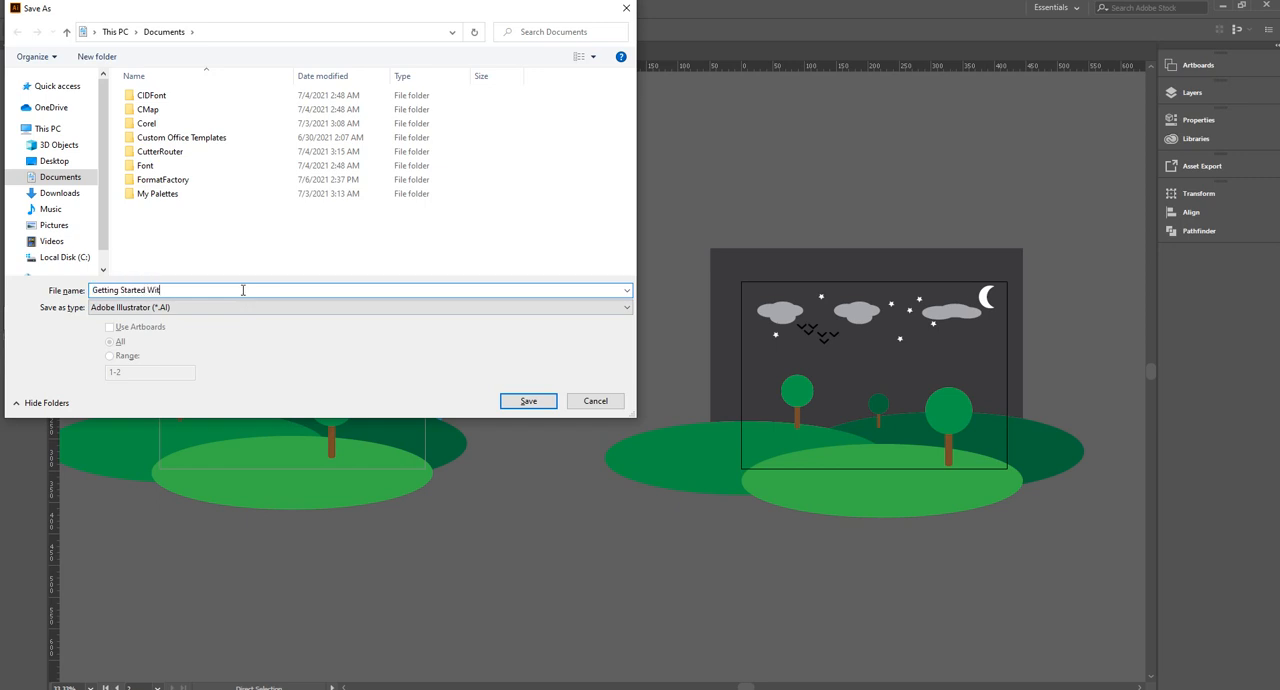
type("lustrator")
left_click(512, 403)
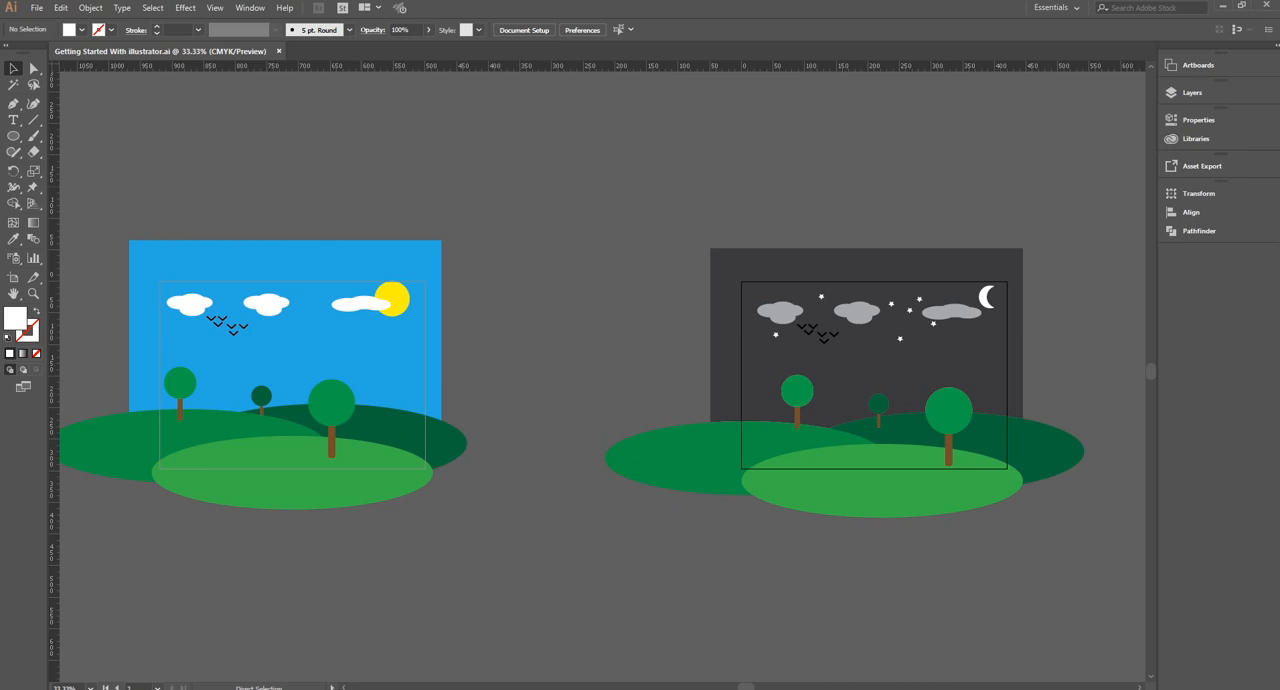
Close the saved "Getting Started With illustrator.ai" document
key("v")
left_click(38, 8)
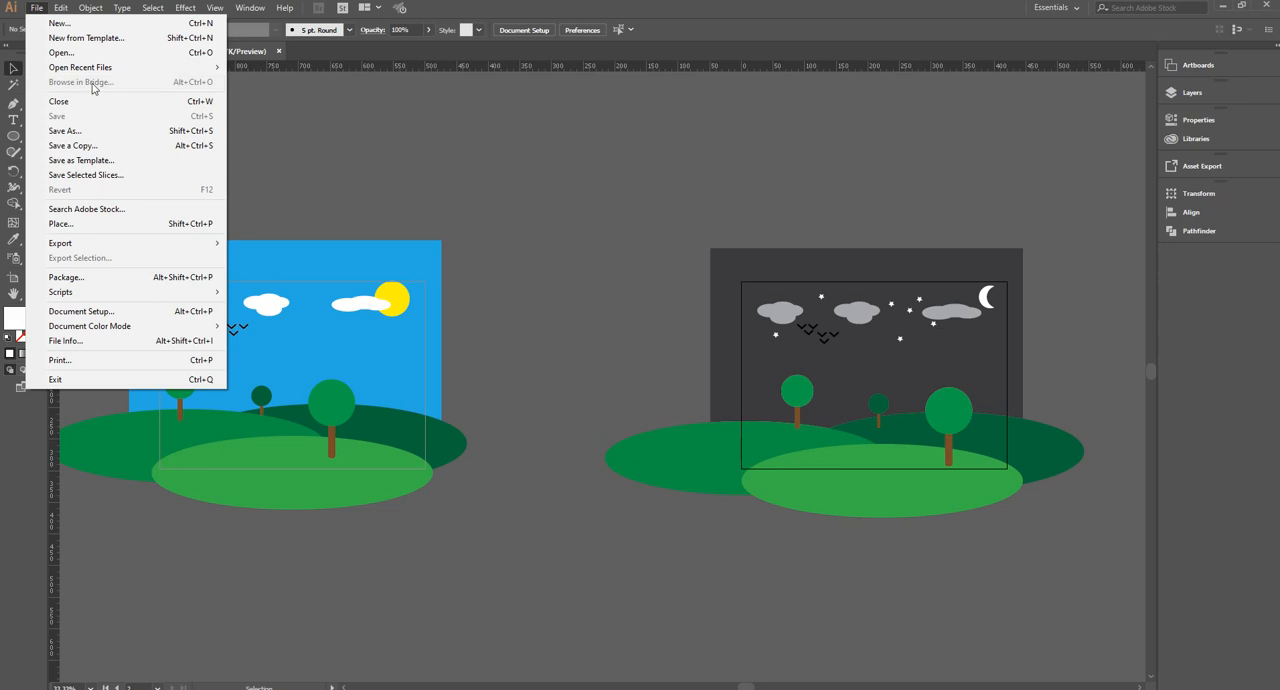
left_click(400, 117)
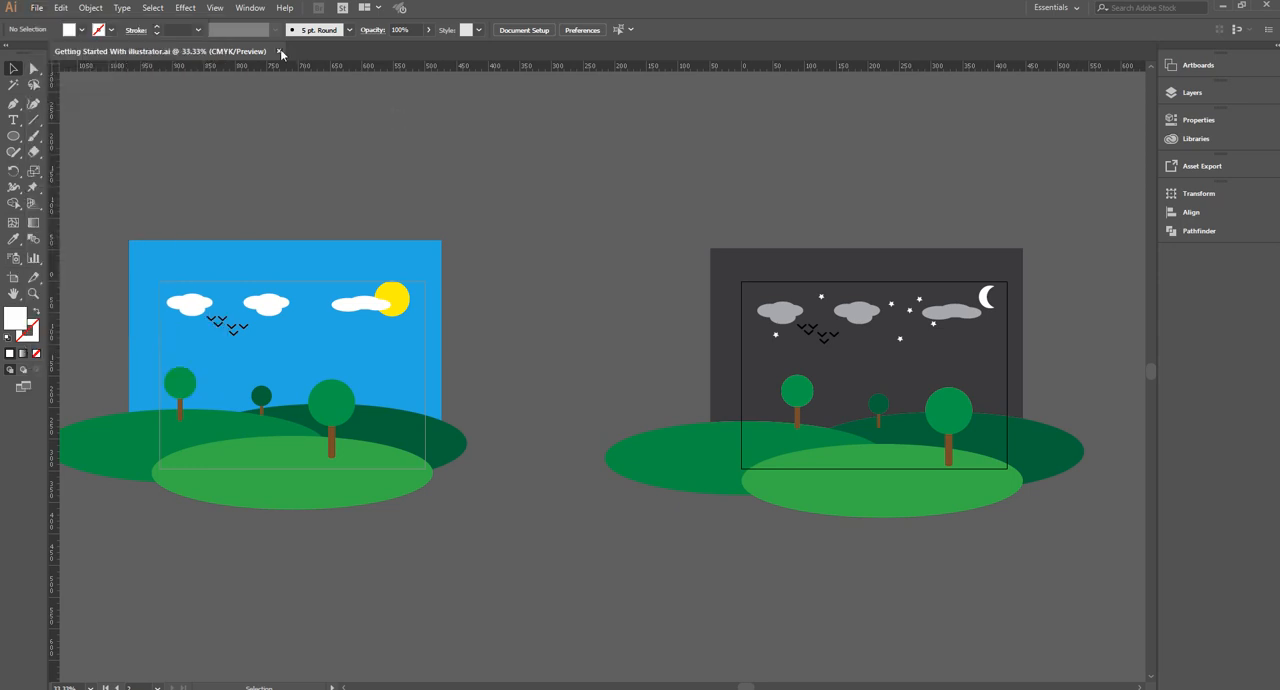
left_click(279, 51)
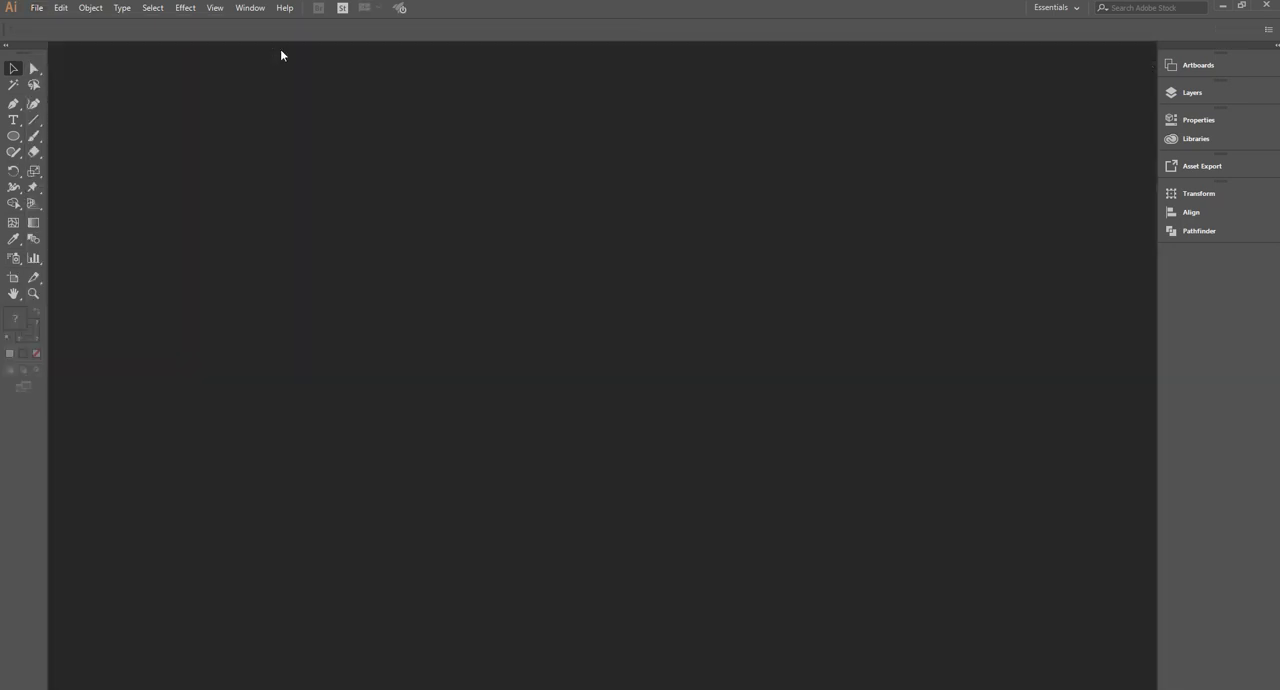